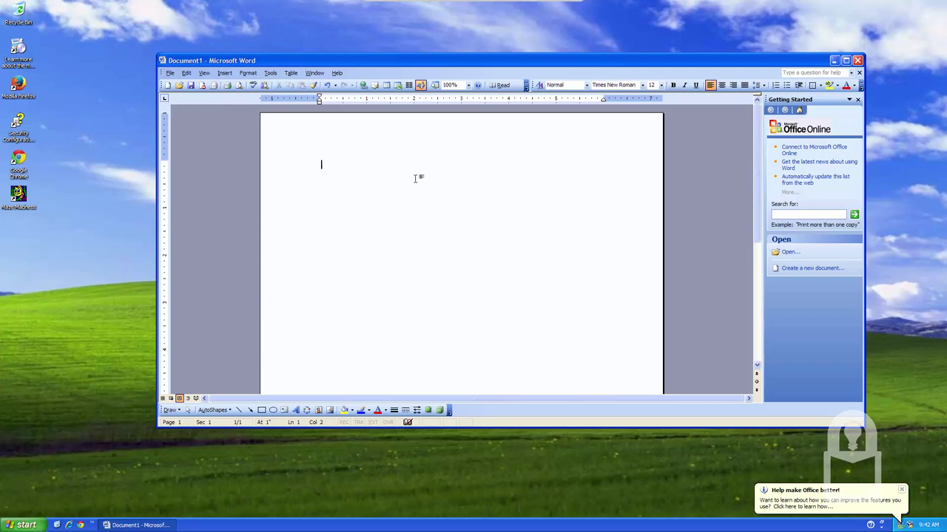
- Type a greeting line to the viewers on the blank page
text(Hey, there g)
text(uys! Assala)
text(mualik)
text(um!)
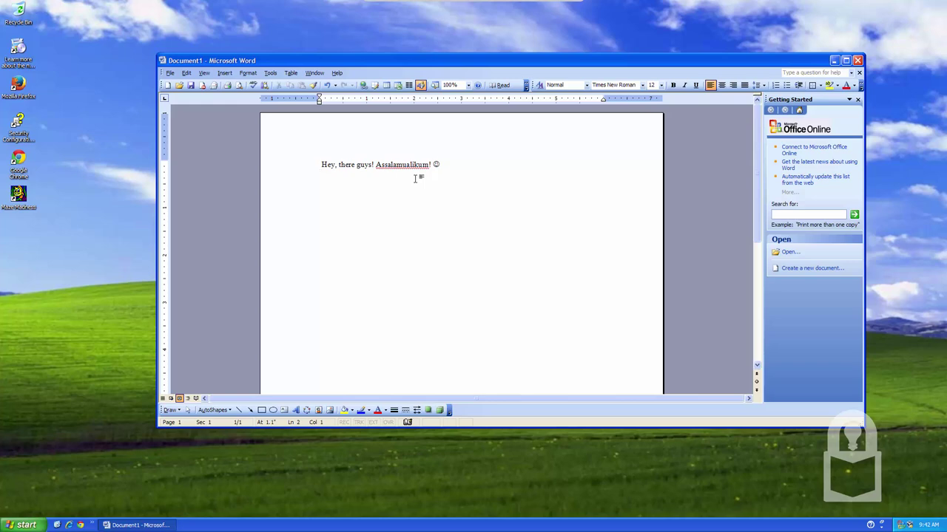
key(ctrl+a)
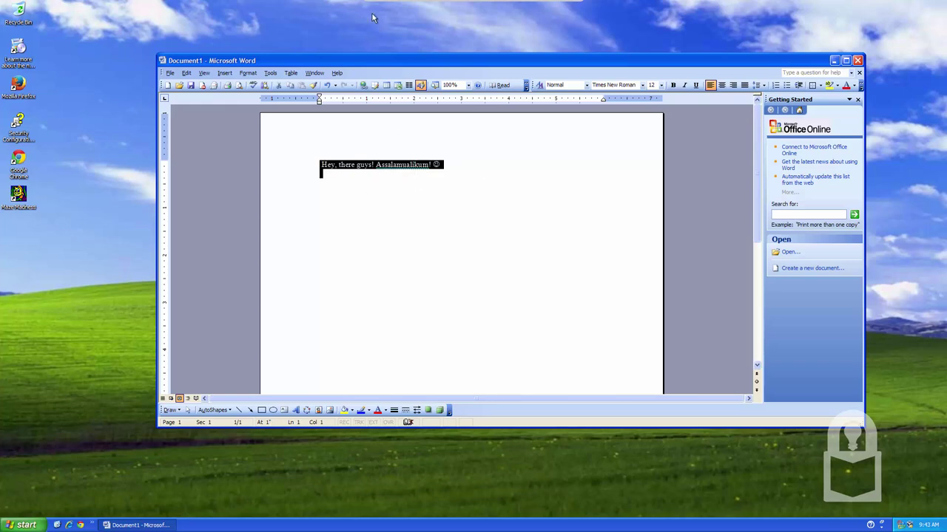
click(433, 201)
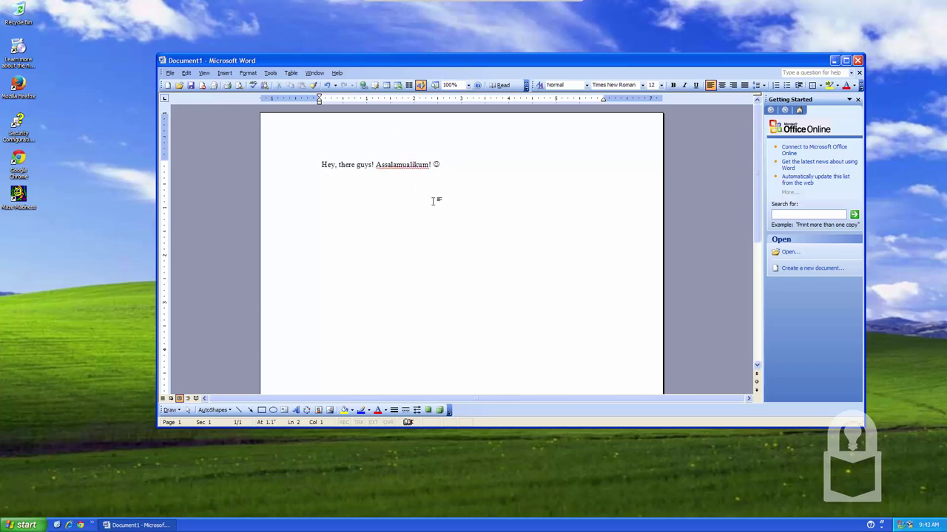
- Add a second line, 'Okay, let me make the font a little bigger', and select all text
text(Okay, ho)
key(BackSpace)
key(BackSpace)
text(let me make the )
text(font a little bi)
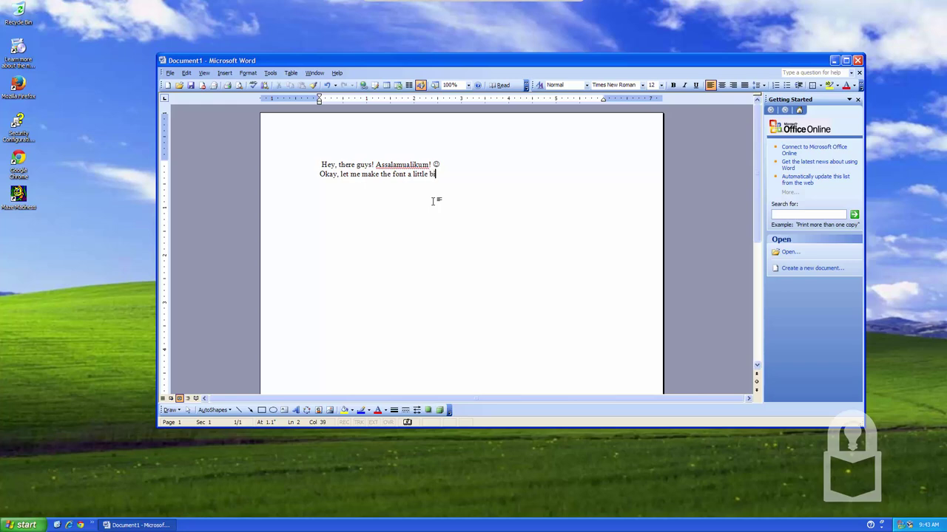
text(gger)
key(ctrl+a)
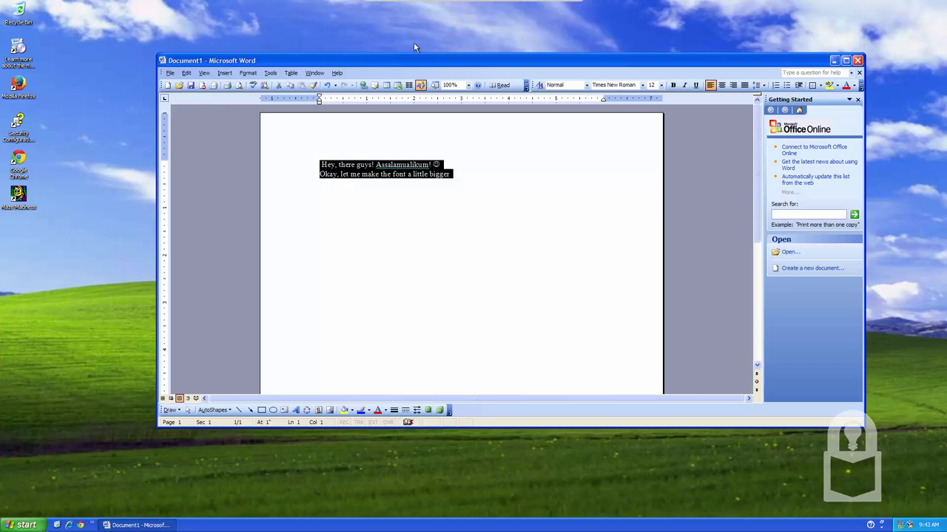
- Enlarge the text to 18 pt and append '...nope..too big.' to line 2
click(660, 85)
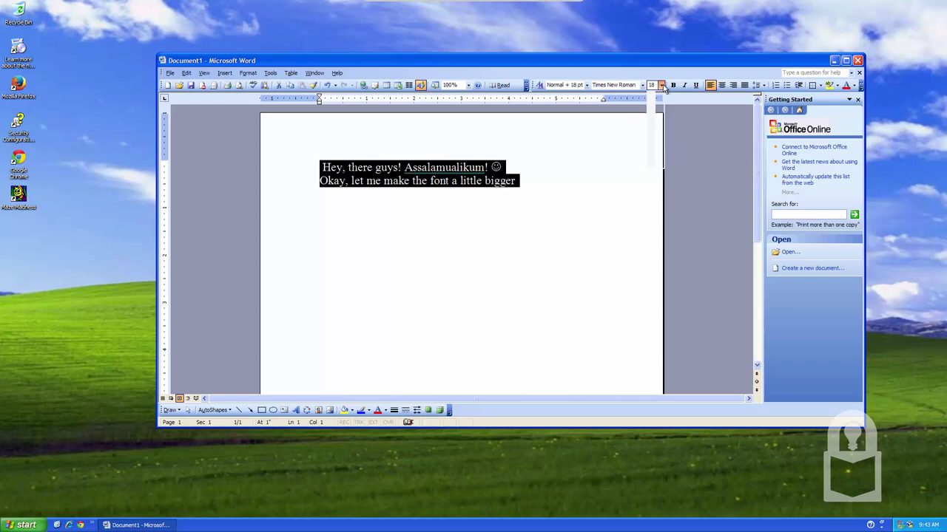
click(661, 86)
click(654, 162)
click(482, 181)
click(535, 198)
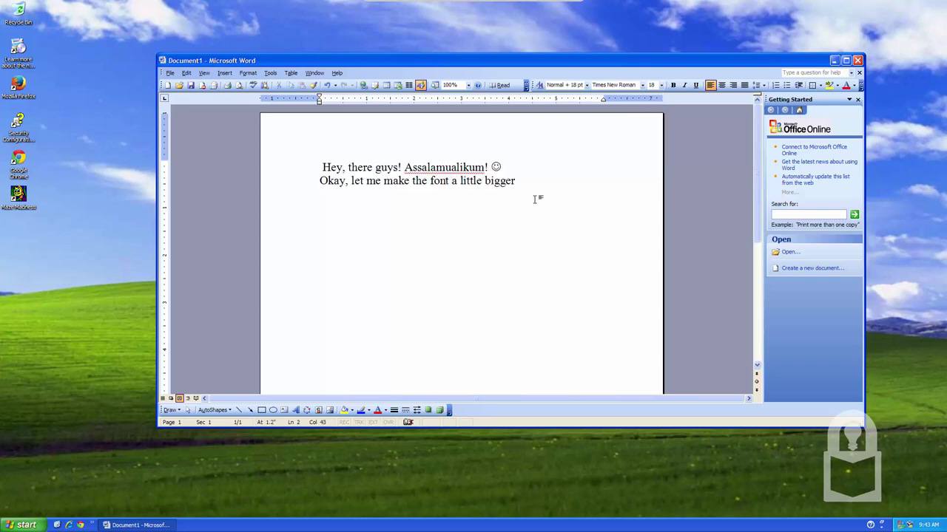
text(...nope)
text(too big.)
- Resize all the text to 16 pt and add 'Better? I think so' at the end
click(596, 171)
key(ctrl+a)
click(661, 85)
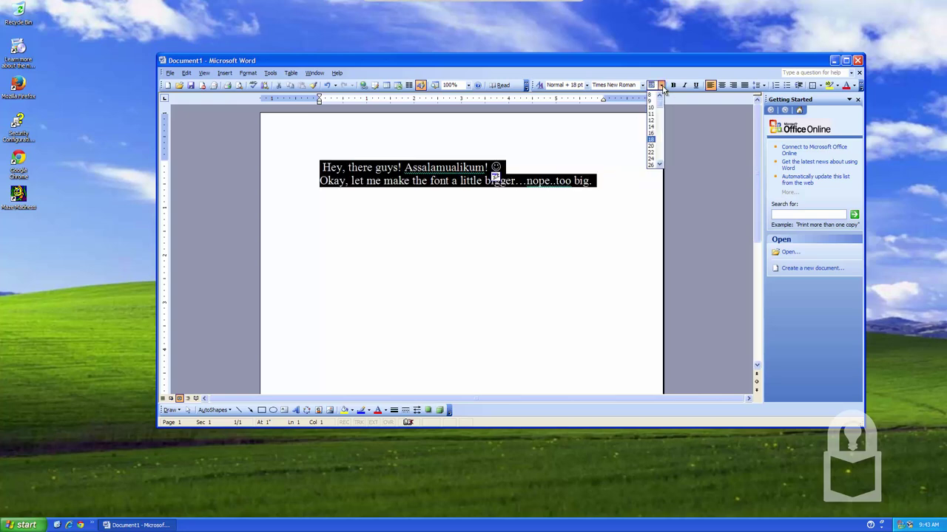
click(650, 134)
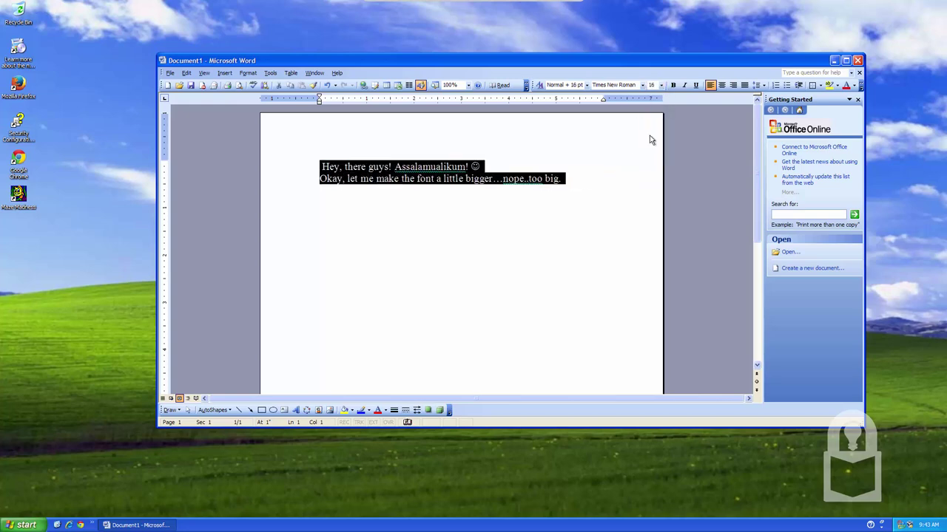
click(615, 176)
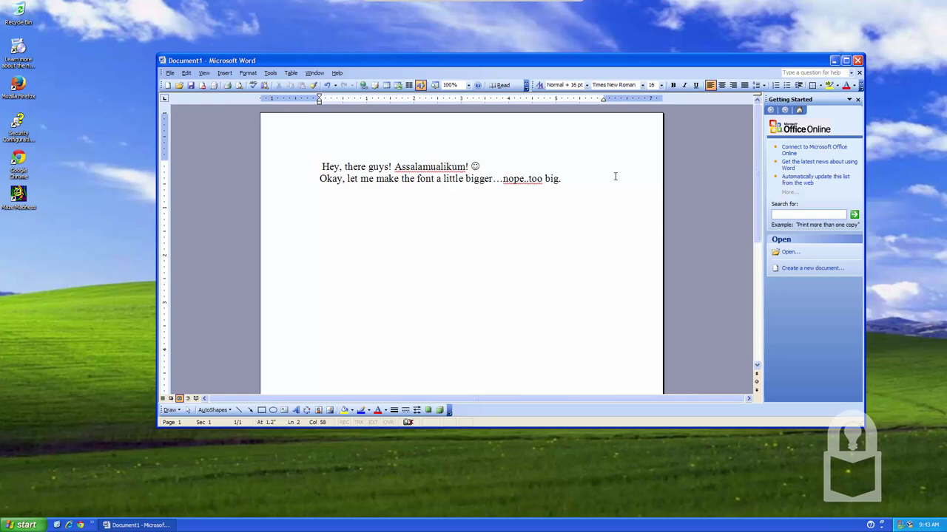
text(Better? I t)
text(hink so)
- Clear the page and type 'Okay, let's start again. Hey guys and welcome to an ASMR video.'
key(ctrl+a)
key(Delete)
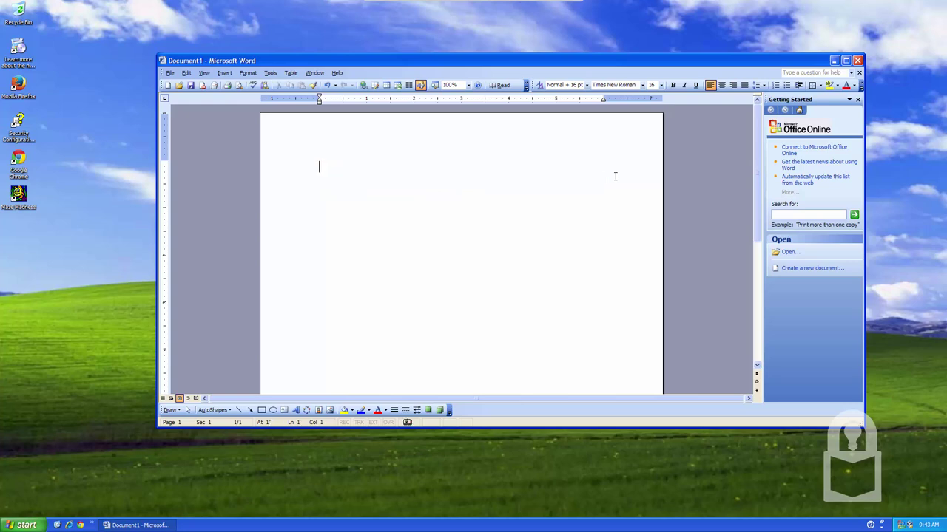
text(Okay.)
text(et's start )
text(again.)
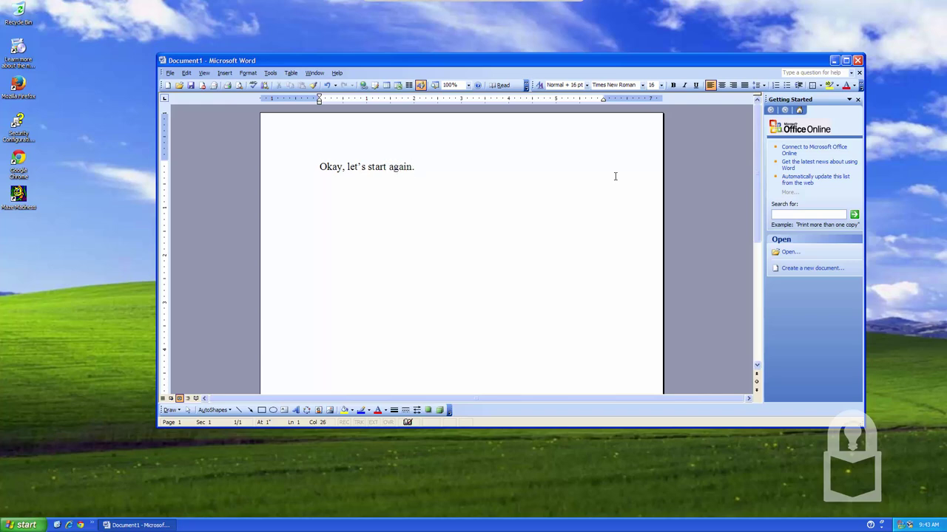
text(Hey guys)
text(, and)
text( welcome to my)
key(BackSpace)
key(BackSpace)
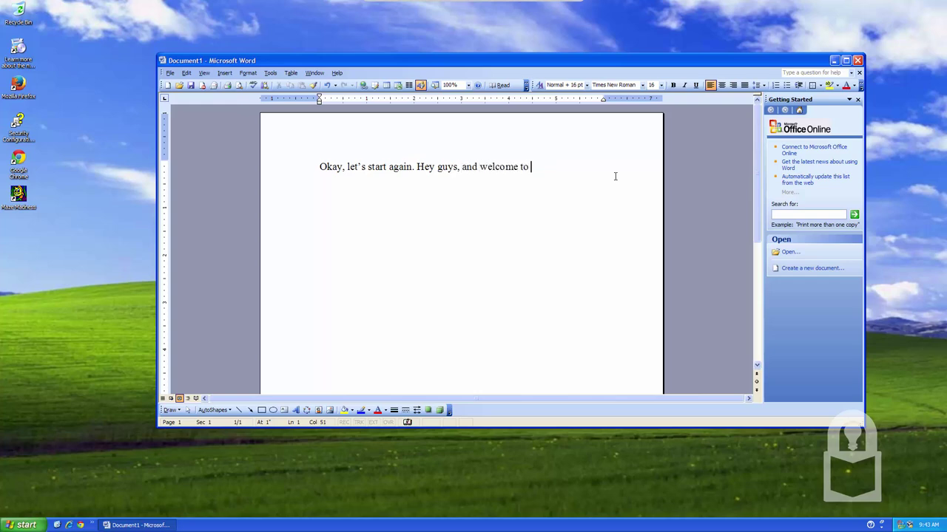
text(an ASM)
text(R video.)
key(Return)
- Add sentences about liking the sound of typing, ending 'watch this and relax', then select all
text(I )
text(really )
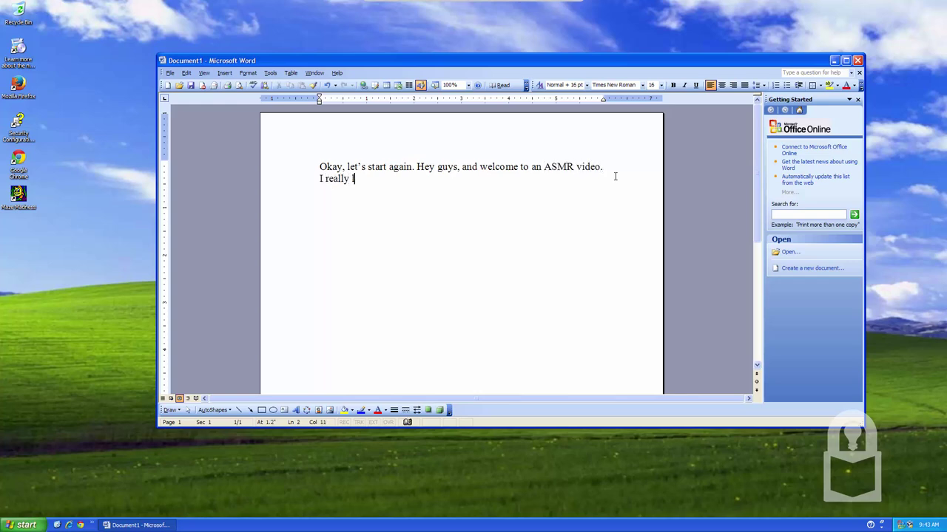
text(likethe sound)
text( of typing, so I s)
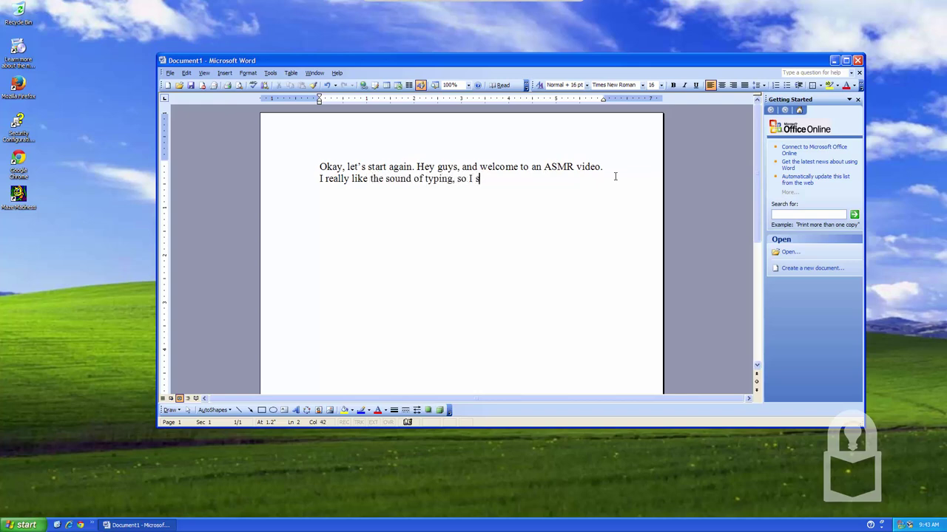
key(BackSpace)
text(decided to m)
text(ake one. )
text(kno)
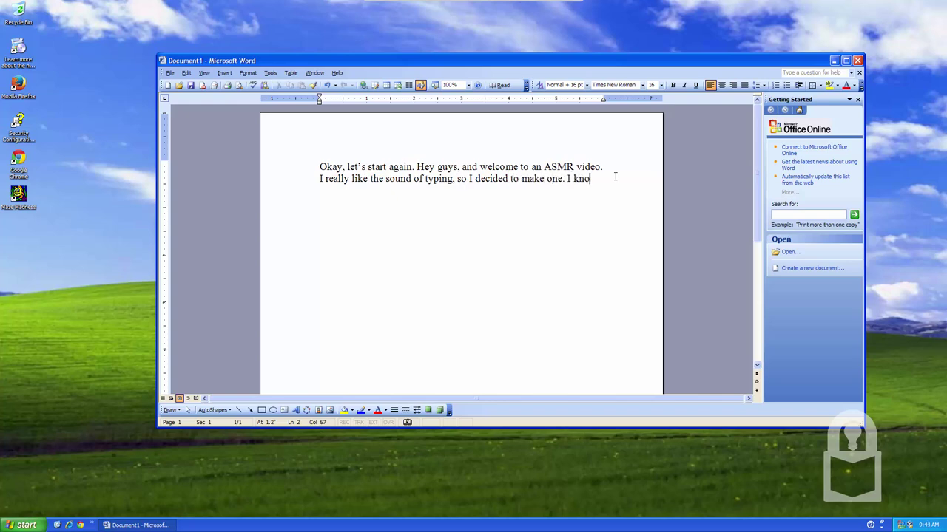
text(w many )
text(othe)
text(o too)
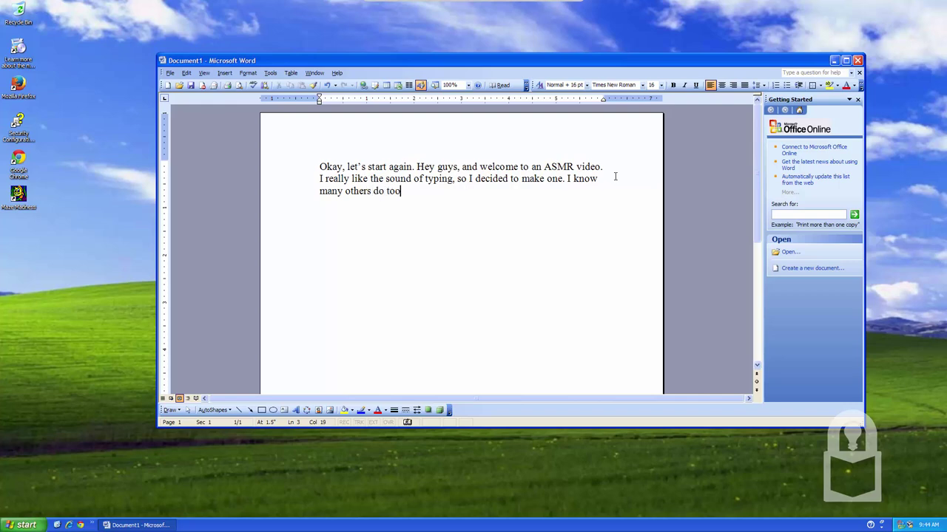
text(. So if you)
text( like this sort)
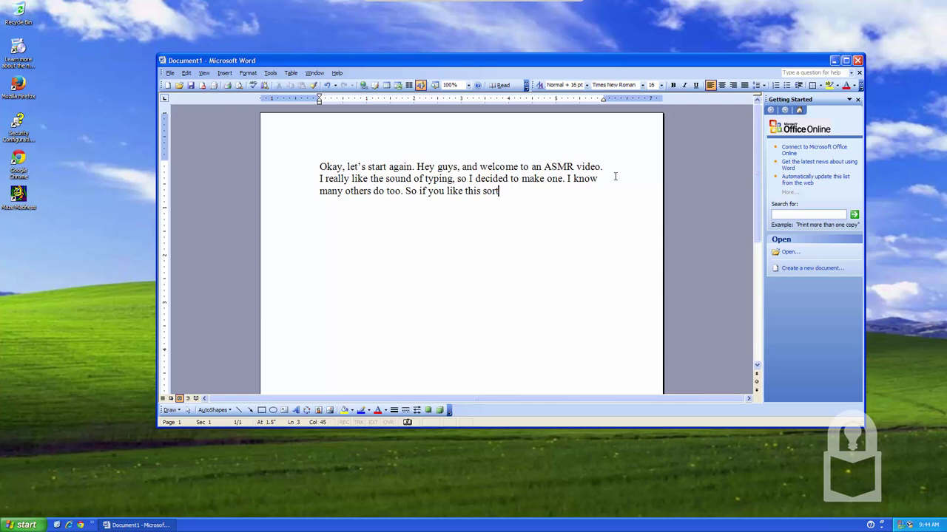
text( of stuf)
text(you)
key(BackSpace)
key(BackSpace)
key(BackSpace)
text(so)
key(BackSpace)
key(BackSpace)
text(I )
text(invite you to )
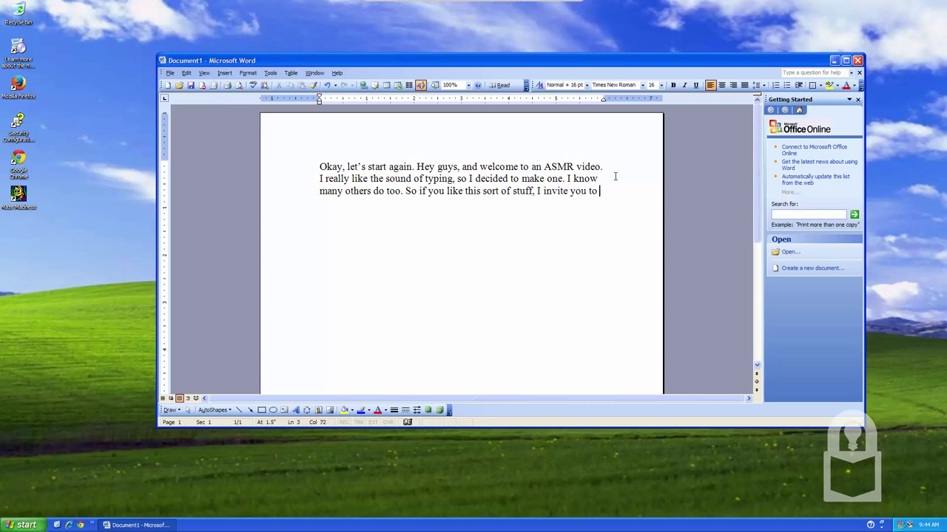
text(watch thi)
text(s va)
key(BackSpace)
key(BackSpace)
text(and relax)
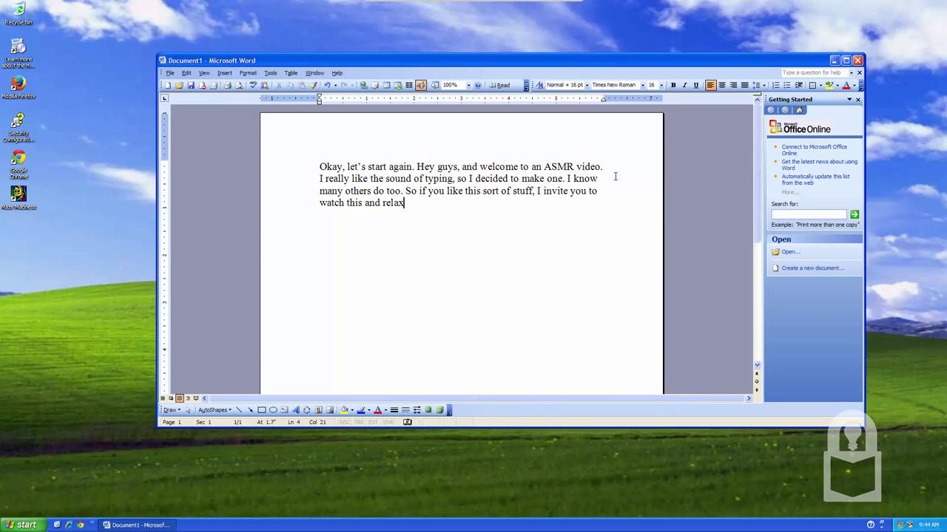
text())
key(ctrl+a)
- Delete the old text and type the unplanned impromptu-video paragraph ending 'don't you think?'
key(Delete)
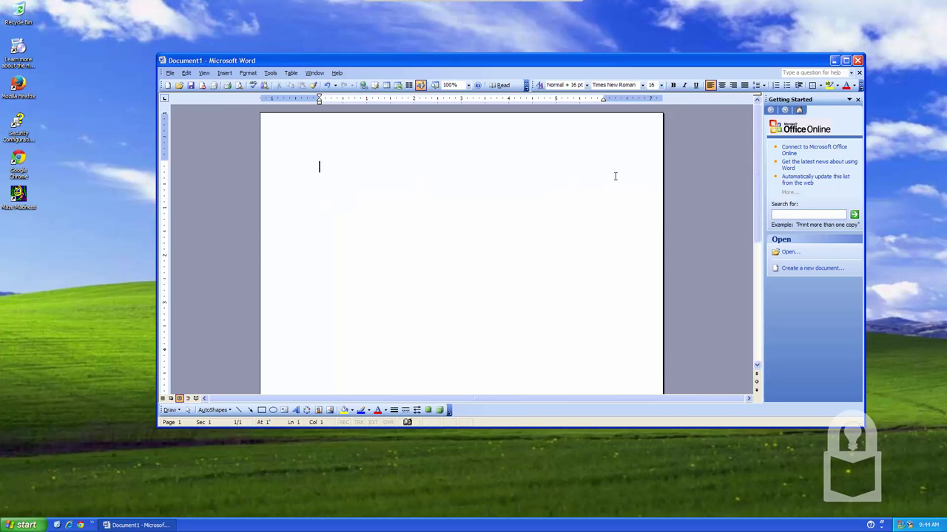
text(Okay.)
text(, this is just an)
text(impromptu vi)
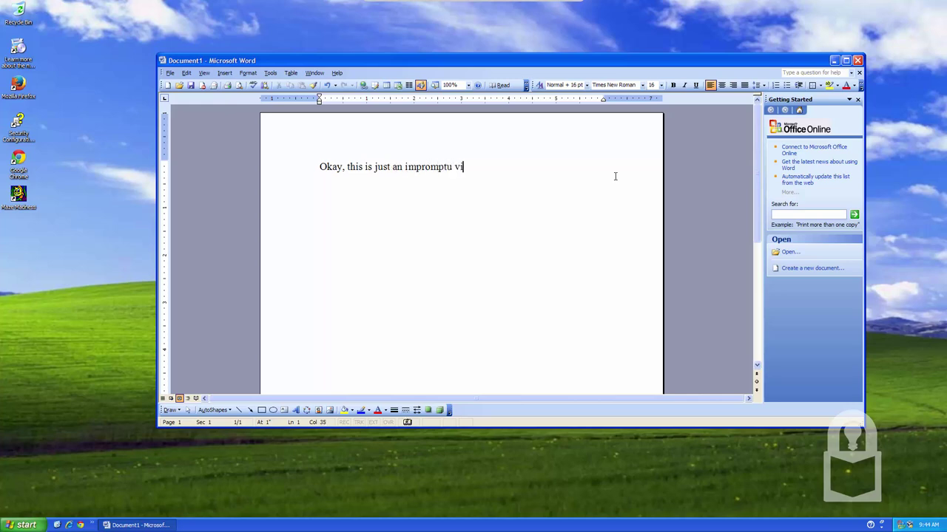
text(deo. I reall)
text(y didn't plan w)
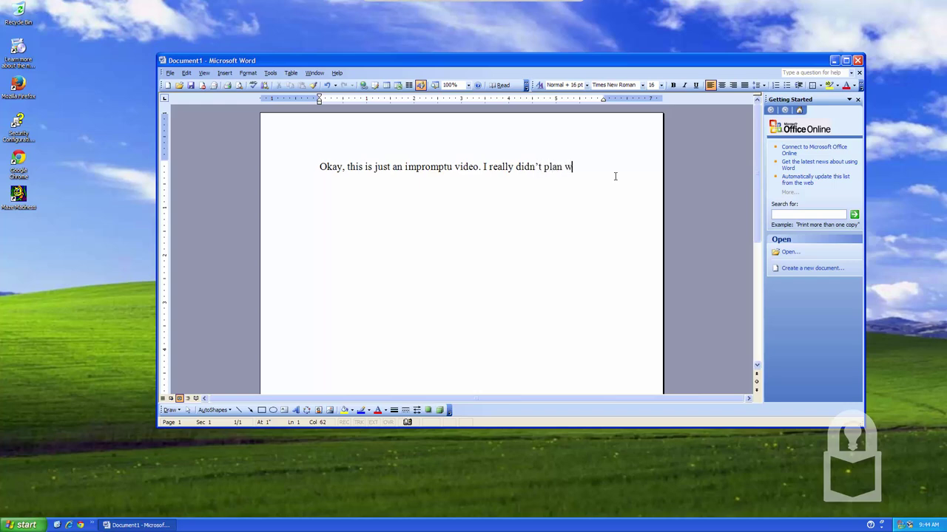
text(hat I am going)
text( to type. So yo)
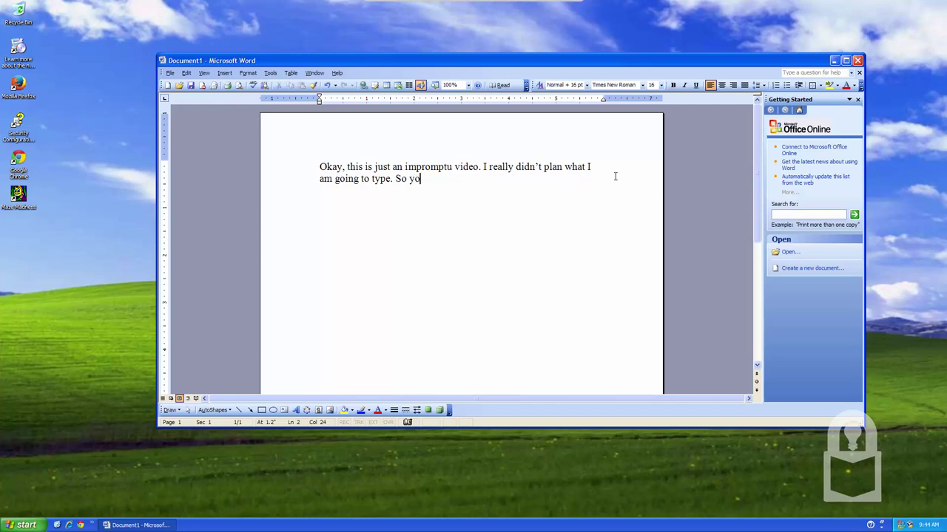
text(u basically w)
text(ill be r)
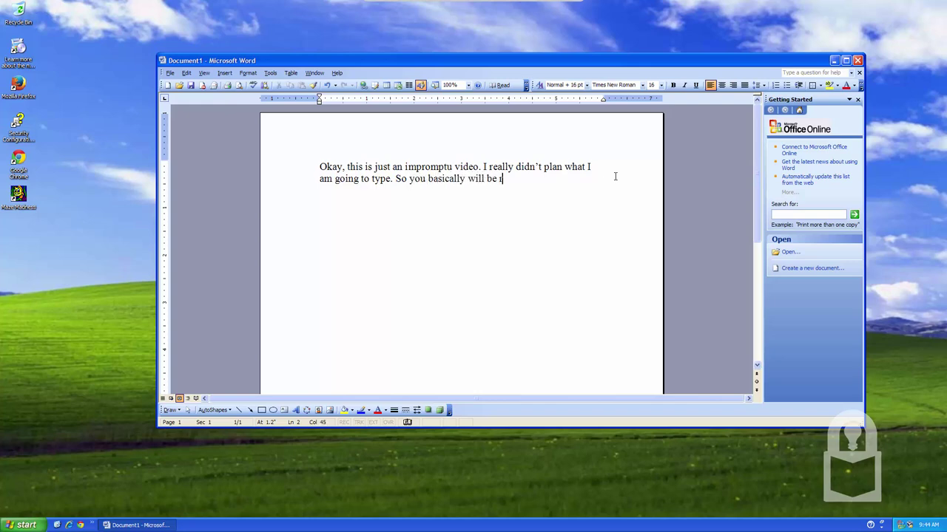
text(eading )
text(an)
text(ything that comes t)
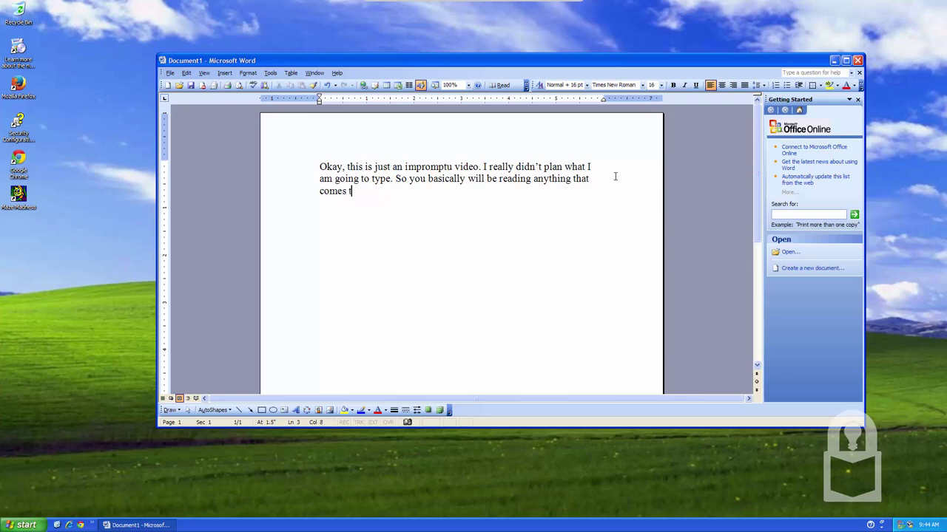
text(o my mind tight)
text( now. I t)
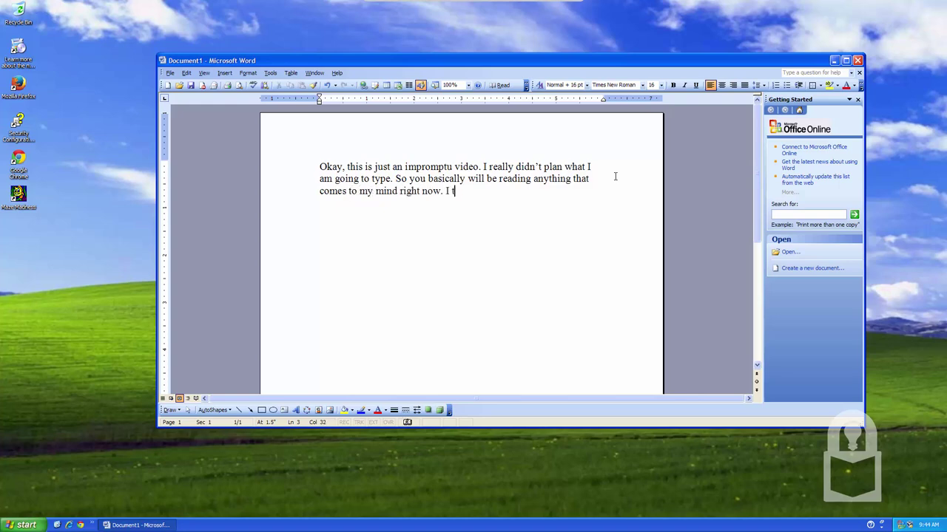
text(hink it's more fun)
text( that way, don')
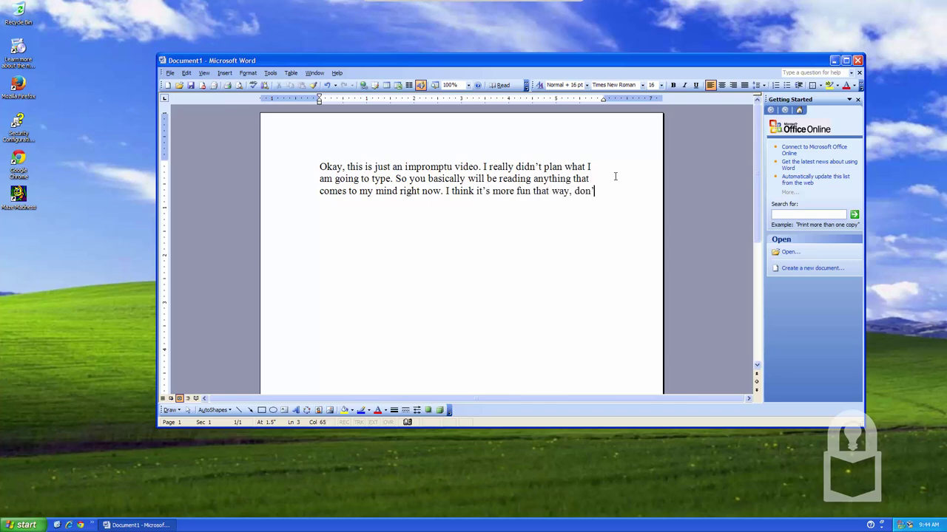
text(t you think?)
key(ctrl+a)
key(Delete)
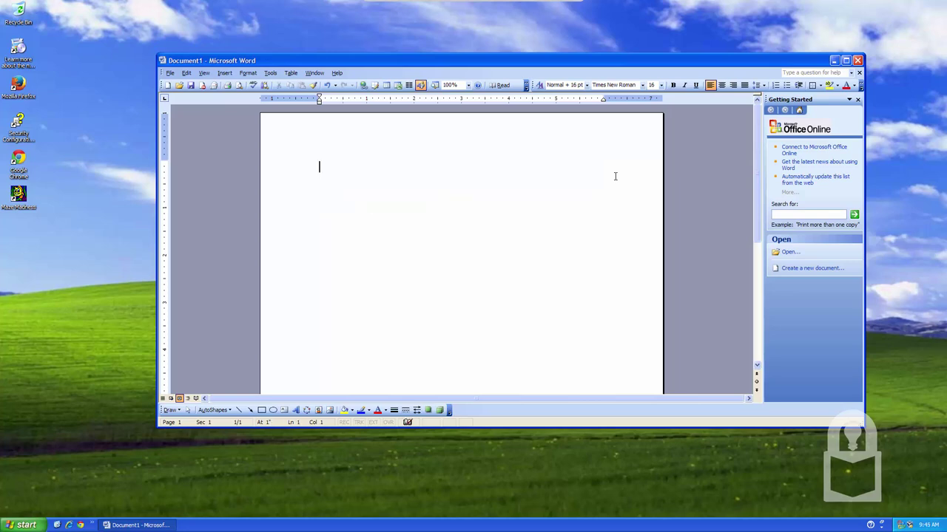
text(I m)
key(BackSpace)
key(BackSpace)
text(am )
text(typing in Mi)
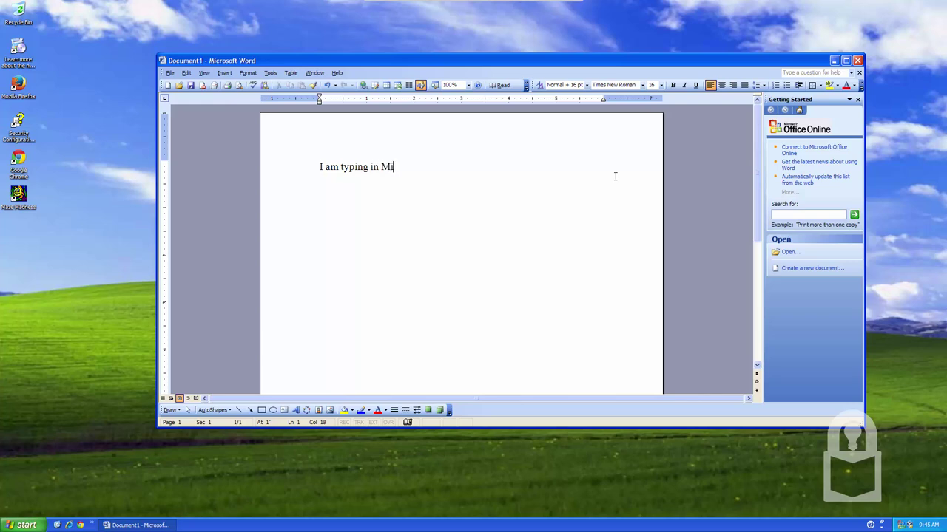
text(crosoft Word)
text( 2003)
text( because)
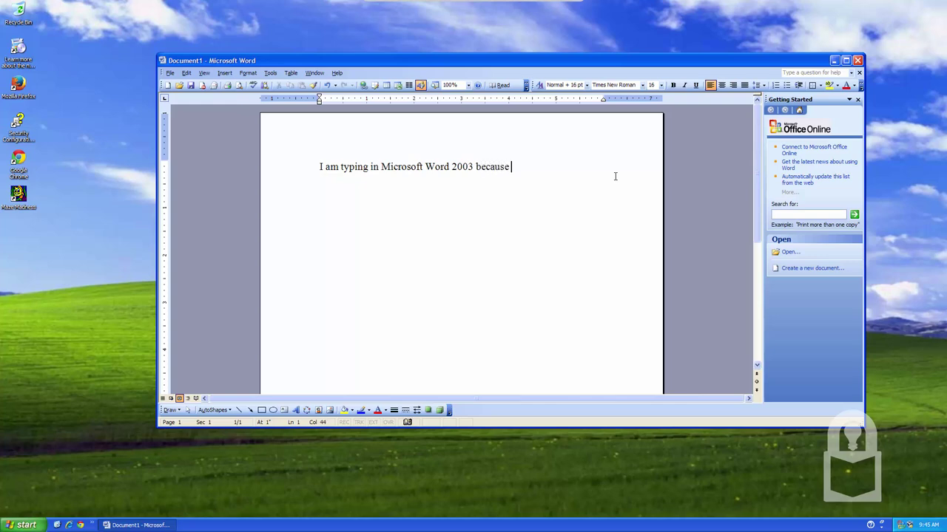
text(is one)
text( of my favorite v)
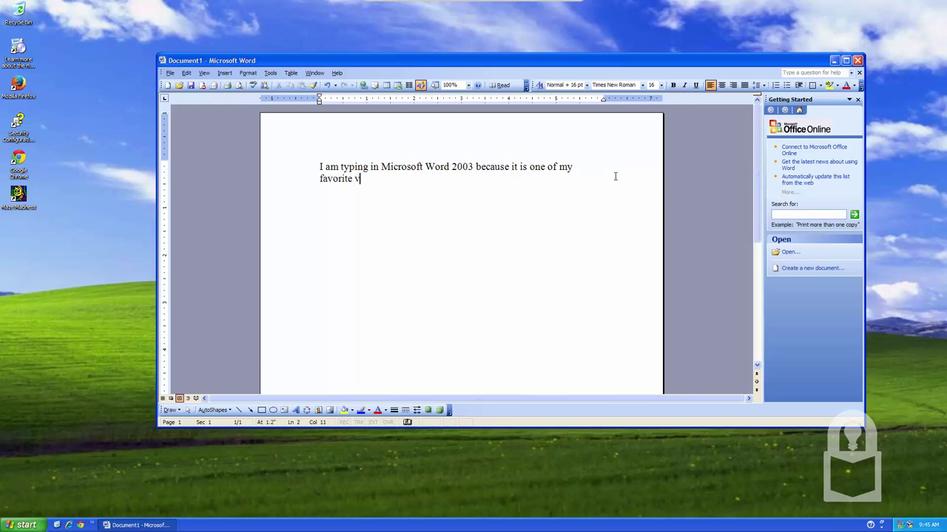
text(ersions of word.)
text( It looks)
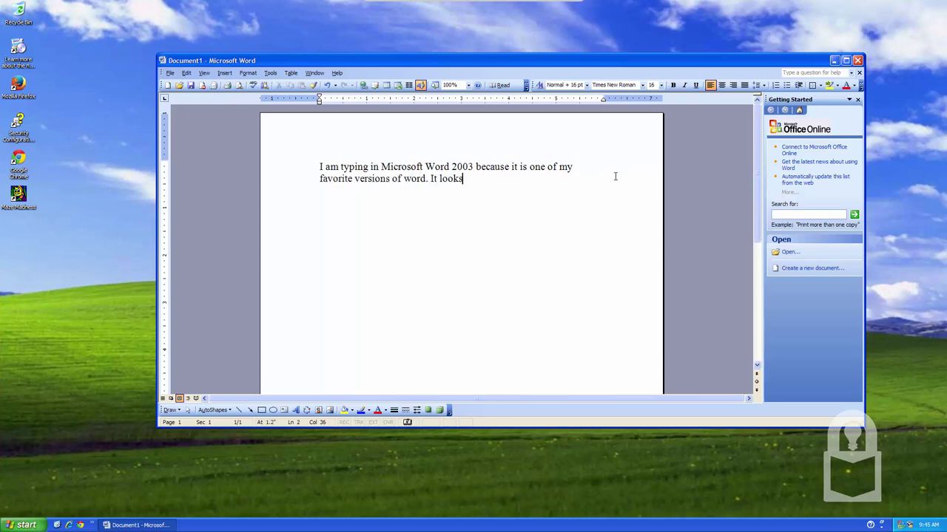
text( really pretty)
text(, with its )
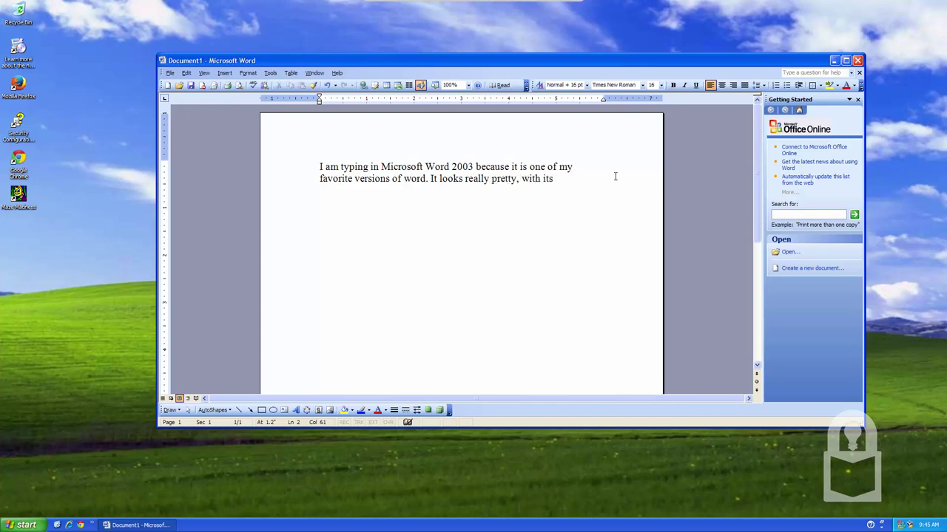
text(blue and orang)
text(he)
key(BackSpace)
key(BackSpace)
key(BackSpace)
text(c)
text(oloring.)
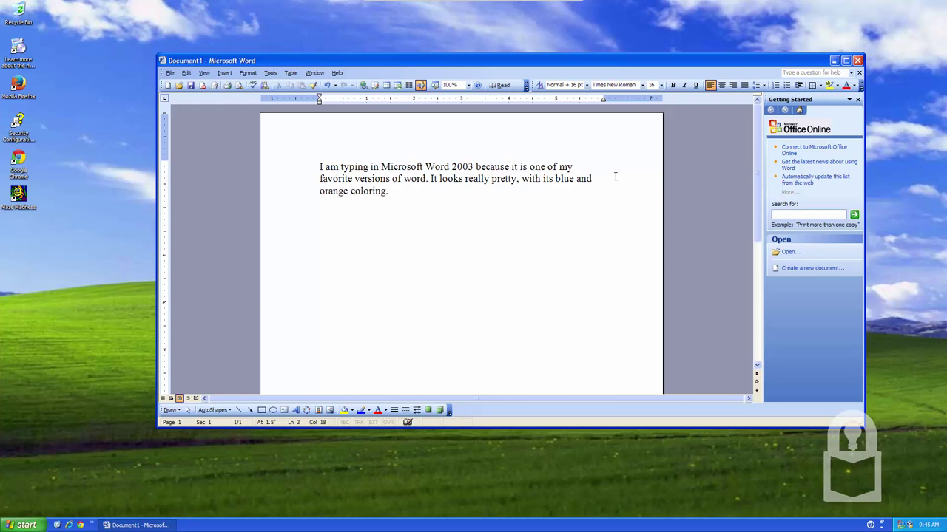
text(Wh)
text(en I was littl)
text(e, we had ol)
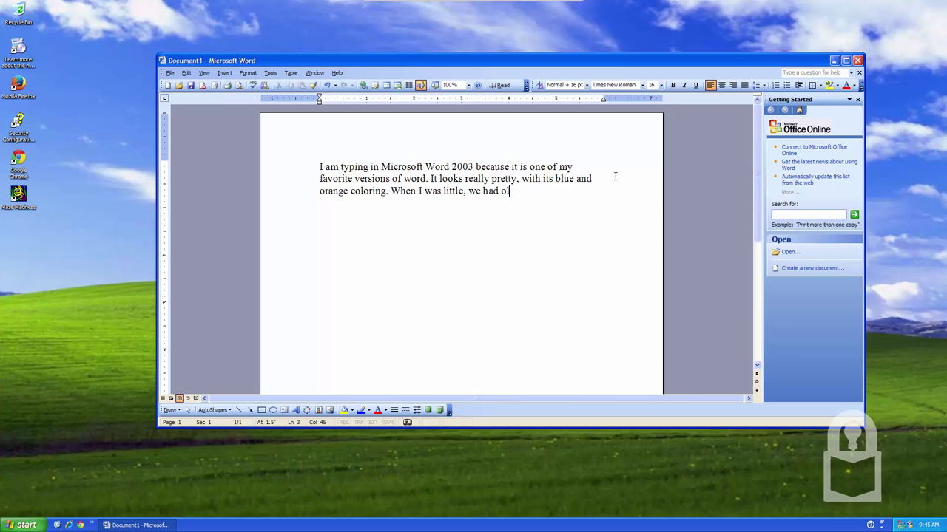
text(der versions)
text( of Word )
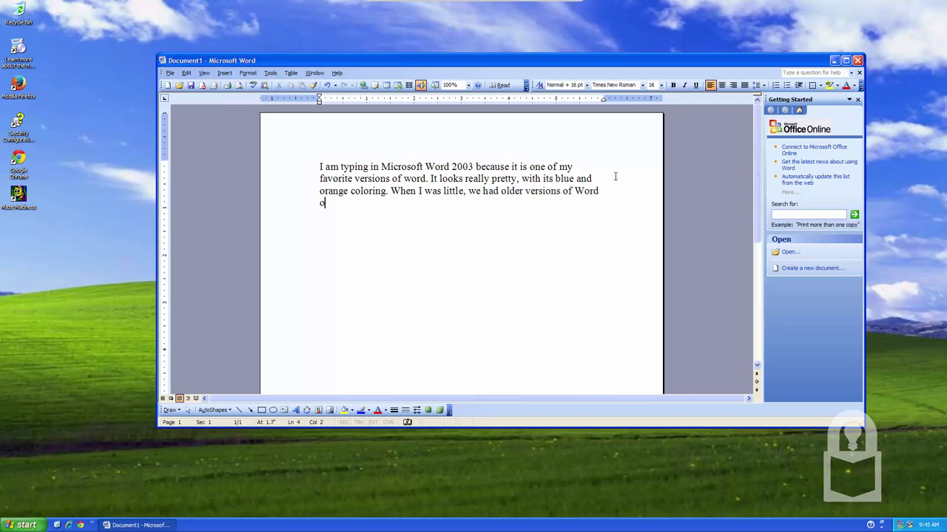
text(n our computer. I)
text(We rocke)
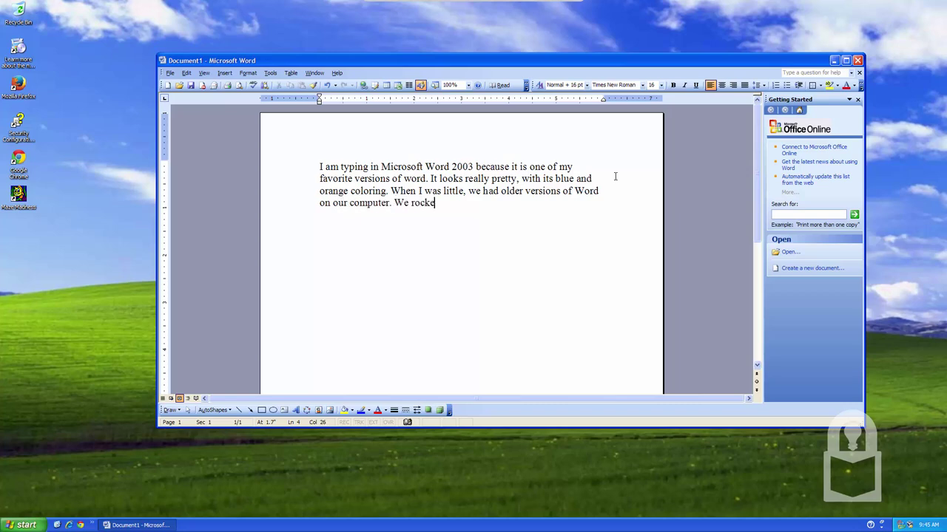
text(d Windows 98)
text( and )
text(had)
key(BackSpace)
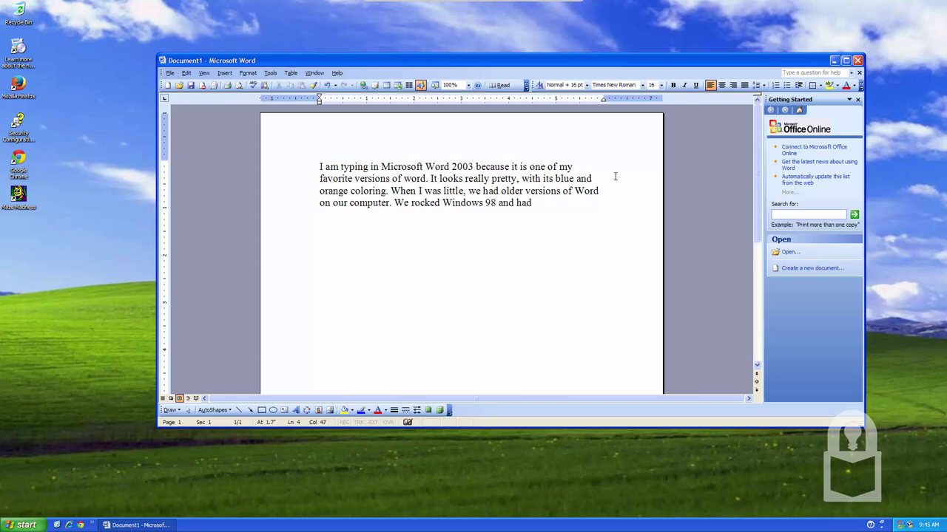
text(Word 9)
text(7 and )
text(W)
text(ord)
text(200)
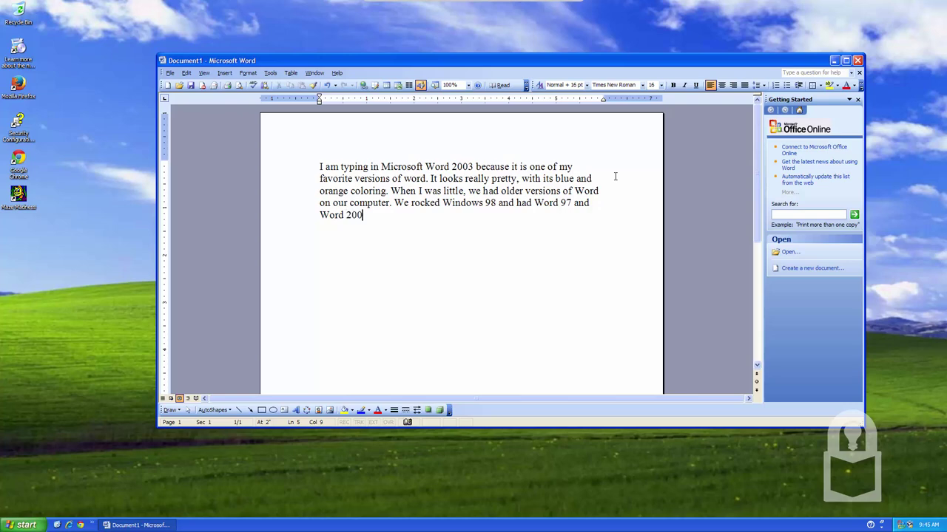
text(3)
text(, la)
text(ter. But)
key(BackSpace)
key(BackSpace)
key(BackSpace)
key(Return)
key(Return)
text(Those versi)
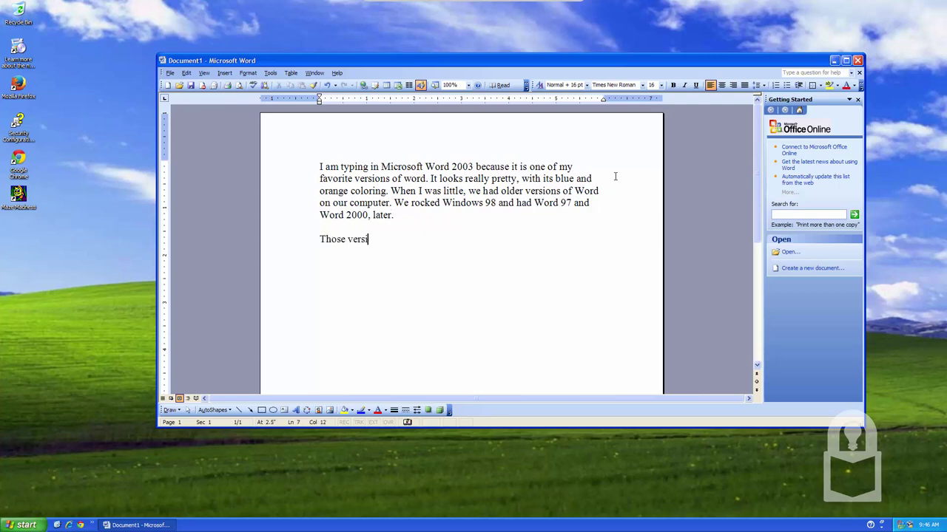
text(ons o)
text(f word )
text(were gre)
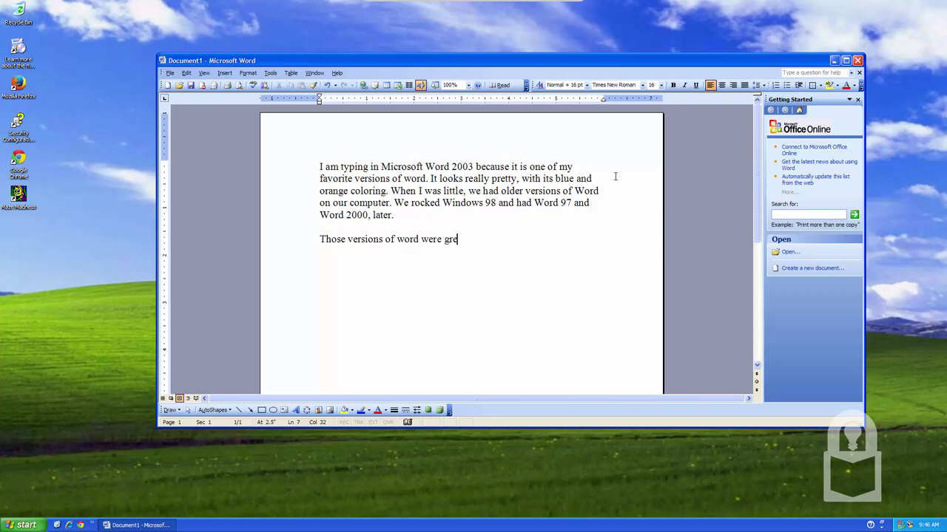
text(y and dull)
text(. So as a ch)
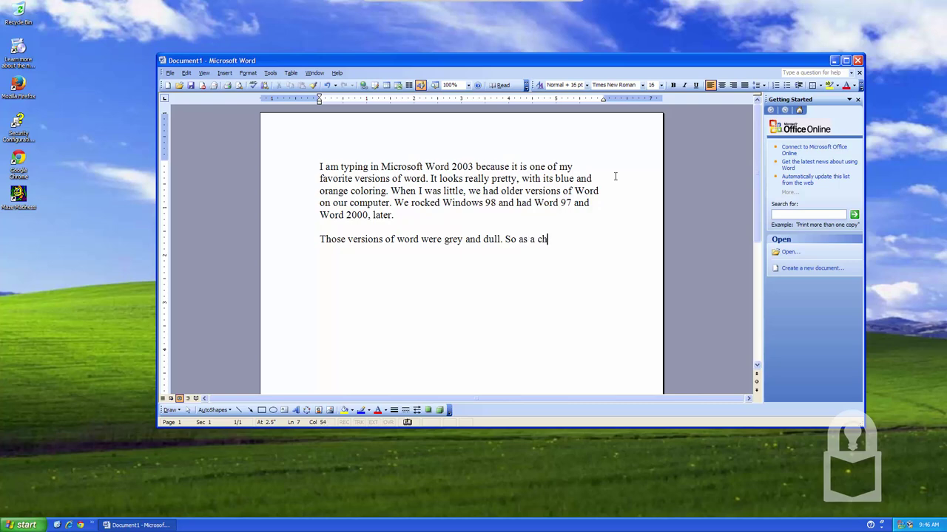
text(ild, you can )
text(see)
text(ow c)
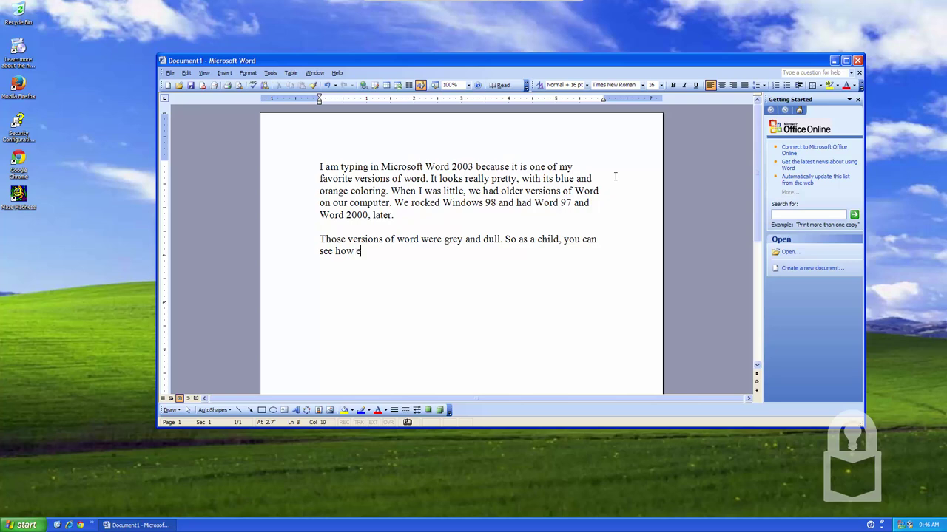
text(xcited and su)
text(rprised I would)
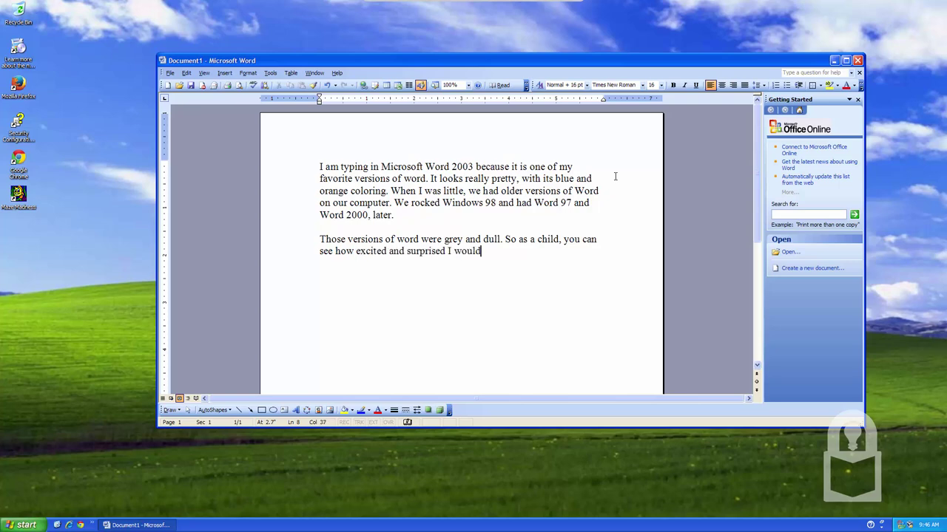
text( become wh)
key(BackSpace)
key(BackSpace)
text(once)
text( I saw a )
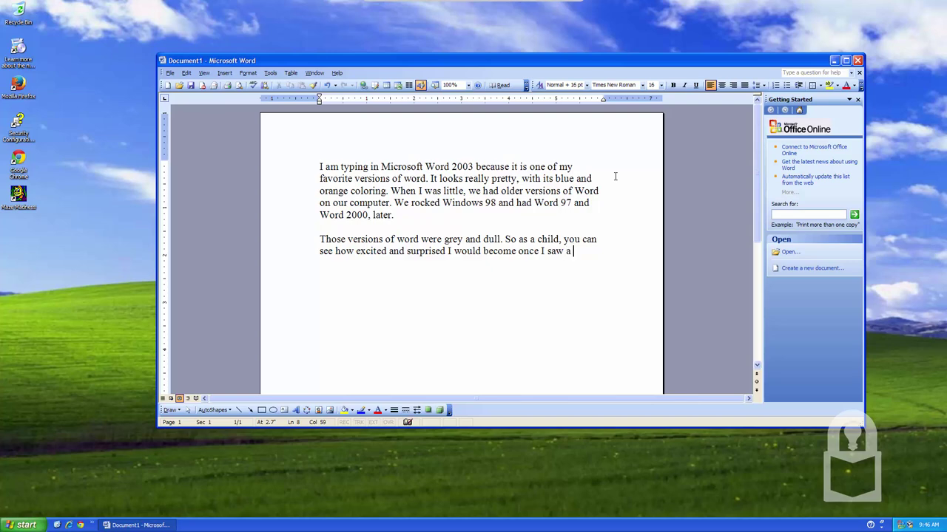
text(computer r)
text(unning Windo)
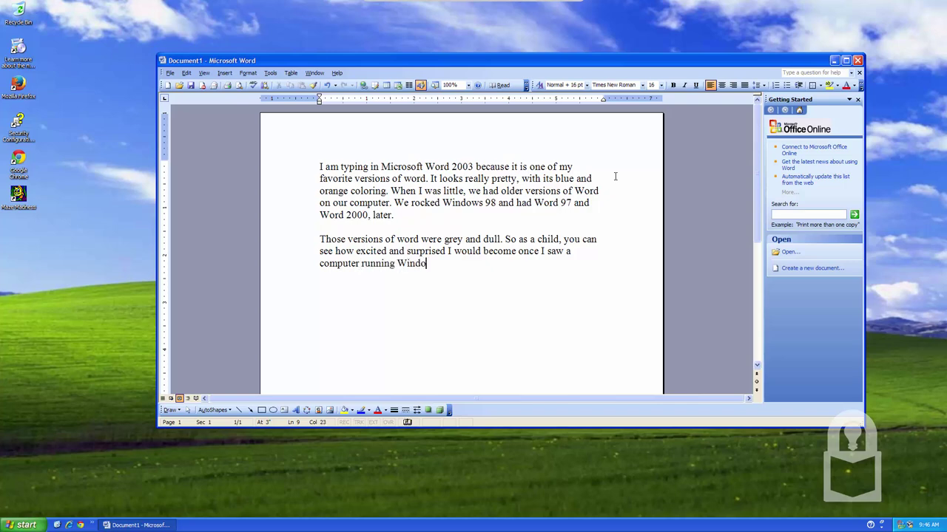
text(ws XP and)
key(BackSpace)
text(Word 2003!)
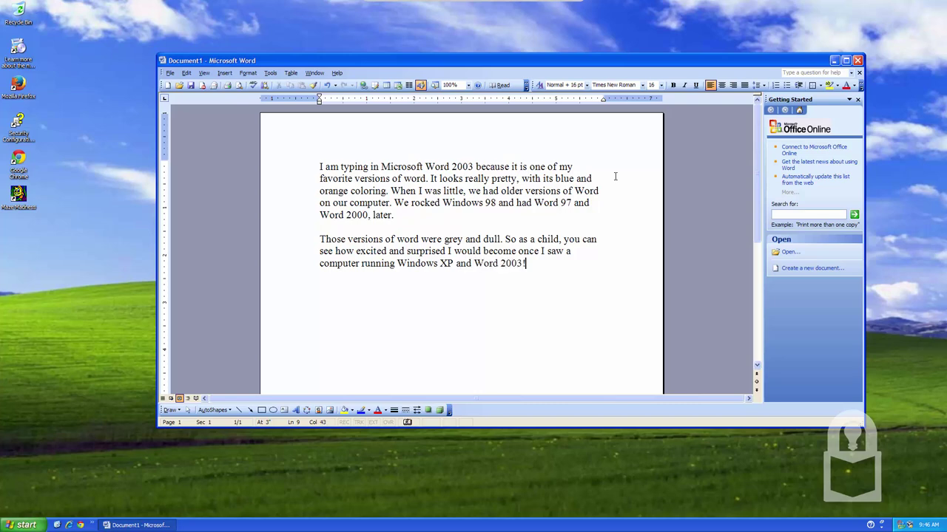
text( I think t)
text(he ye)
text(ar was )
text(200)
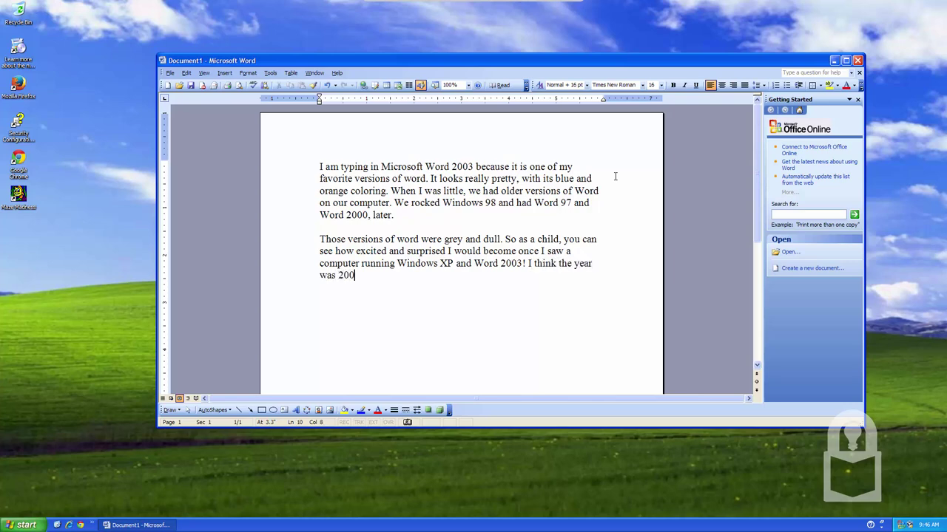
text(3, and I wa)
key(BackSpace)
key(BackSpace)
key(BackSpace)
text(was in 5t)
text(h grade.)
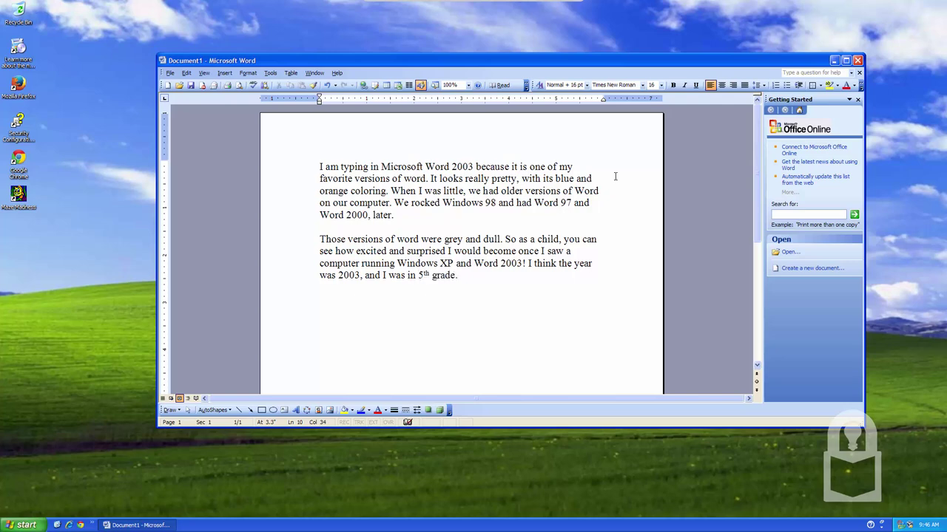
key(Return)
key(Return)
text(I was soo )
text(excited.)
text(Ever)
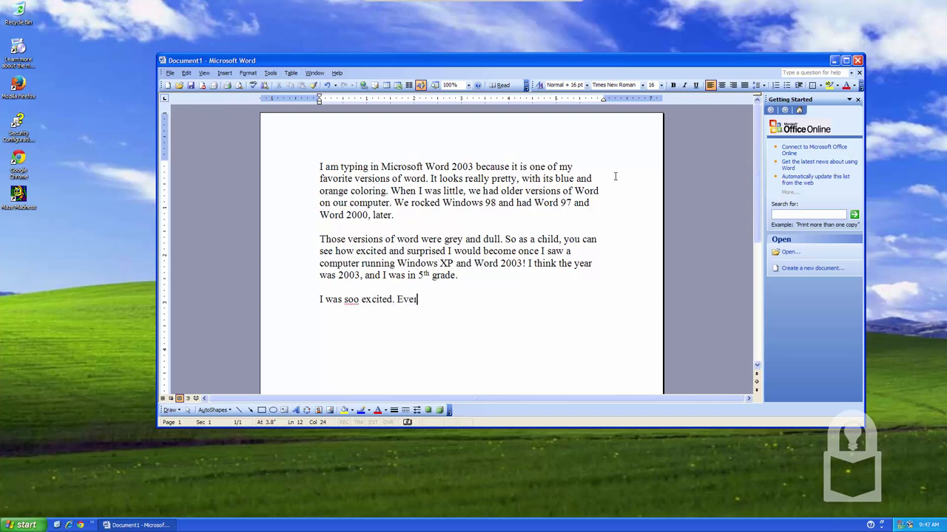
text(ything look)
text(ed so pret)
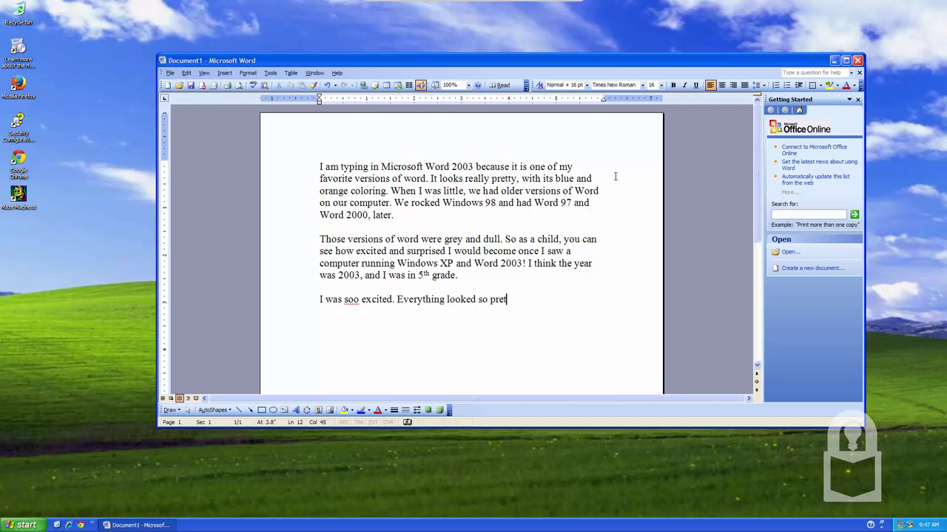
text(ty. Like a t)
text(oy)
text(. I wanted)
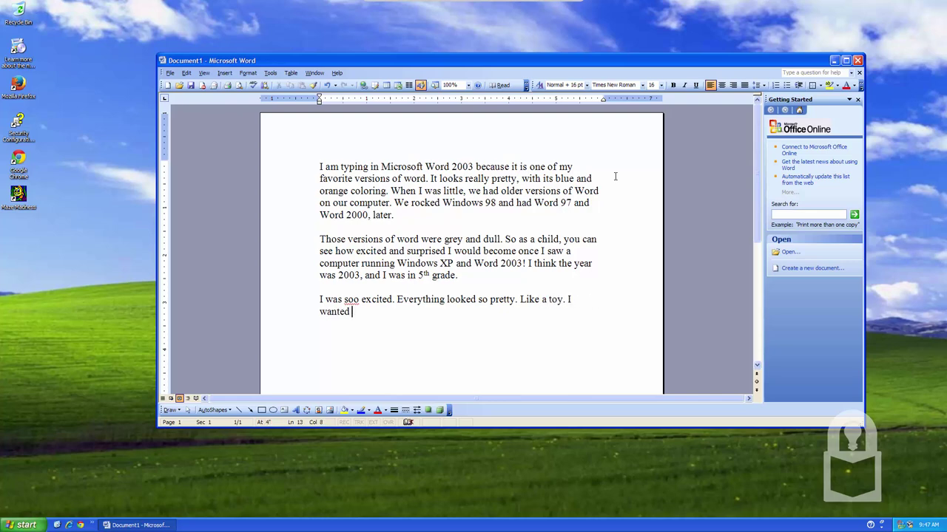
text(Windows XP)
text(and Word 2)
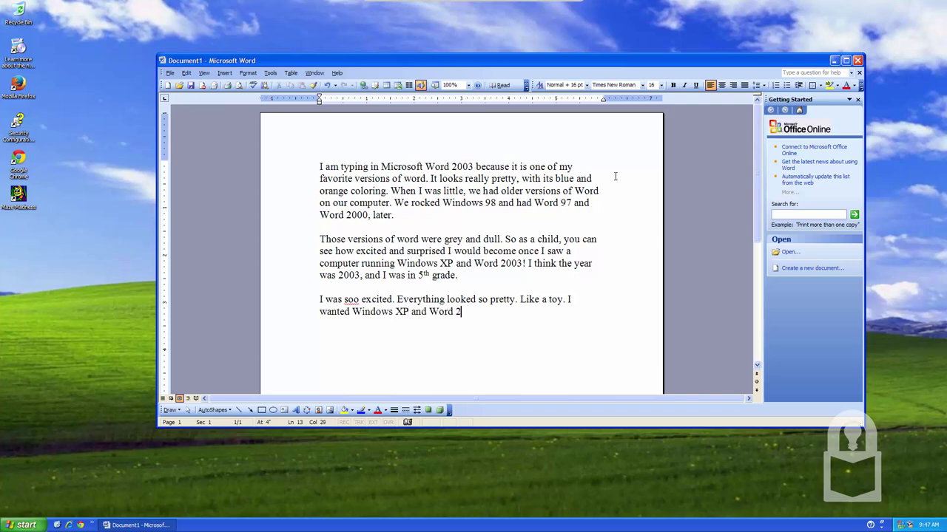
text(003. But )
text(I wa)
text(s sa)
text(d we couldn't)
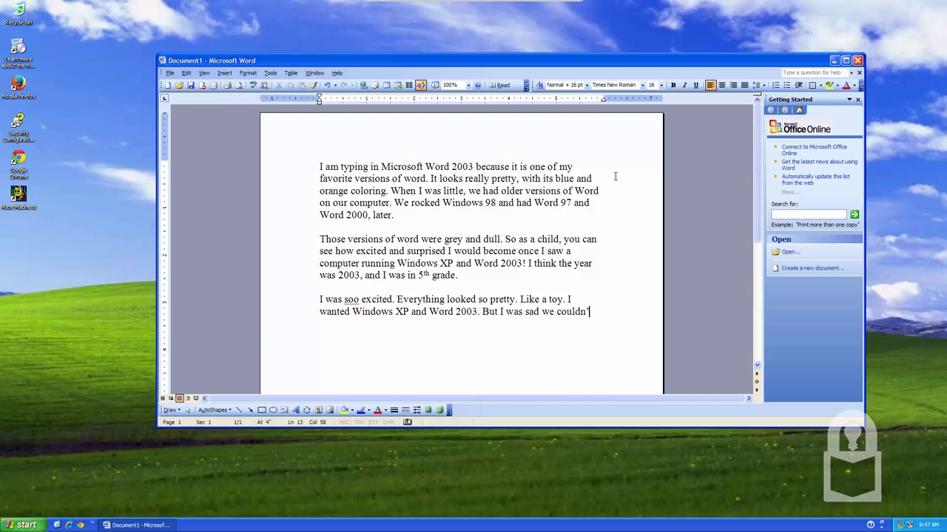
text( have it. I)
text(no longer like)
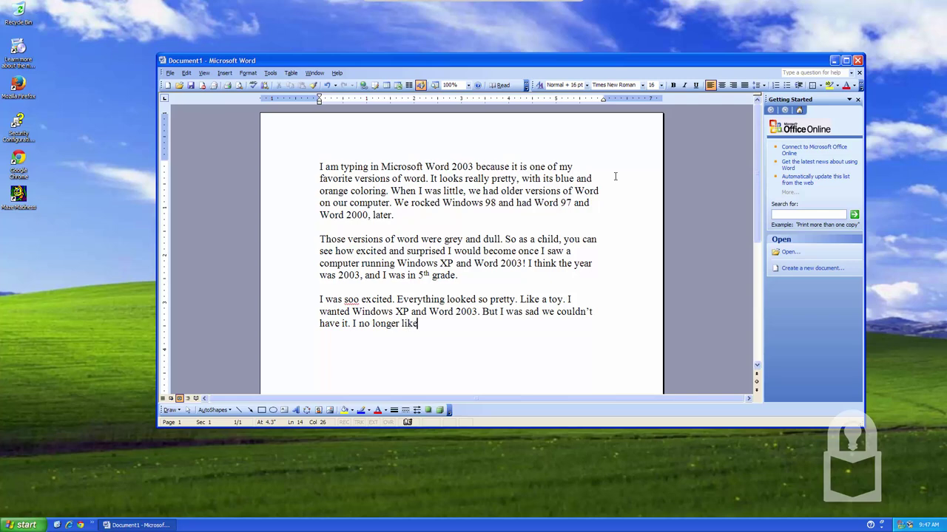
text(d the dull gr)
text(ey Windows )
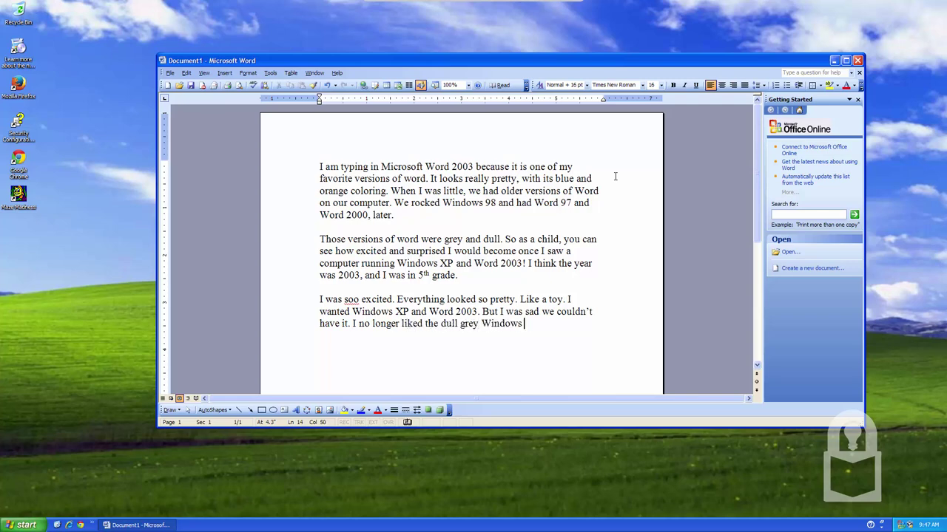
text(98 and Word 20)
text(03. :P)
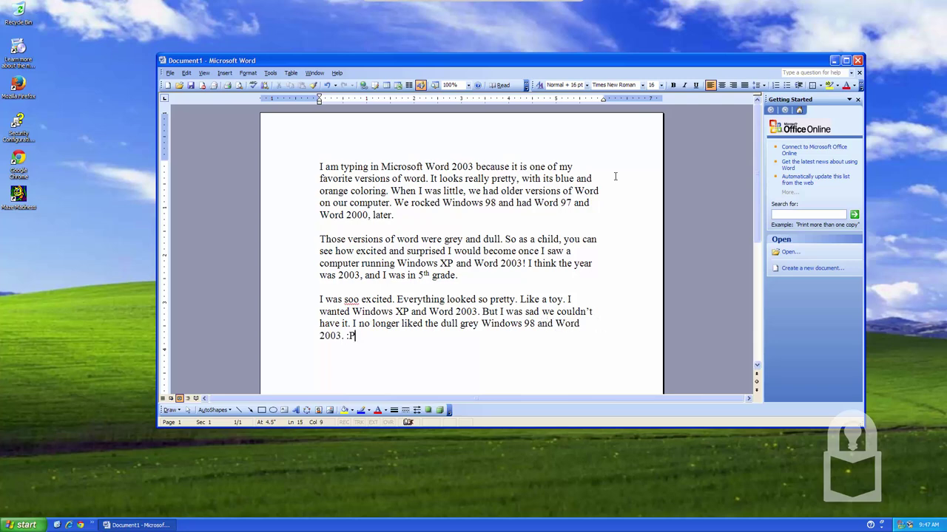
key(ctrl+a)
key(Delete)
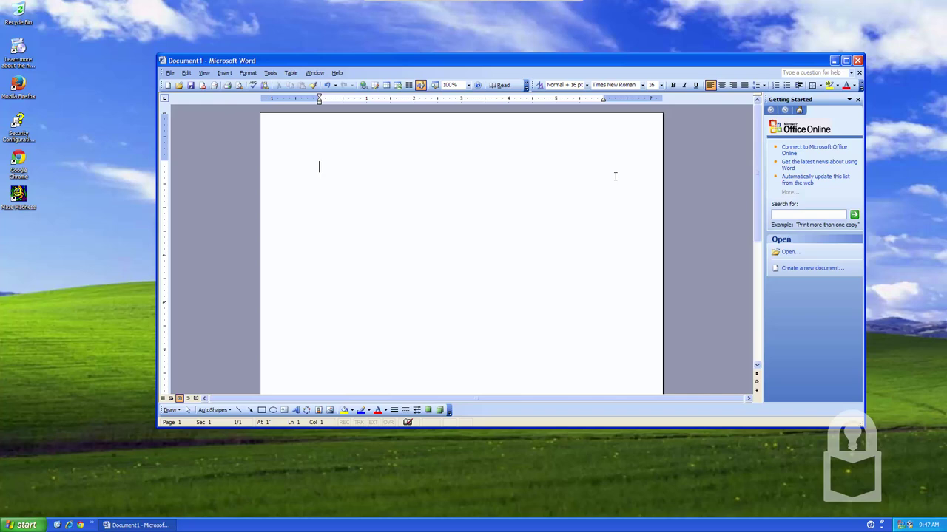
text(So I)
text(decided to )
text(fire up this o)
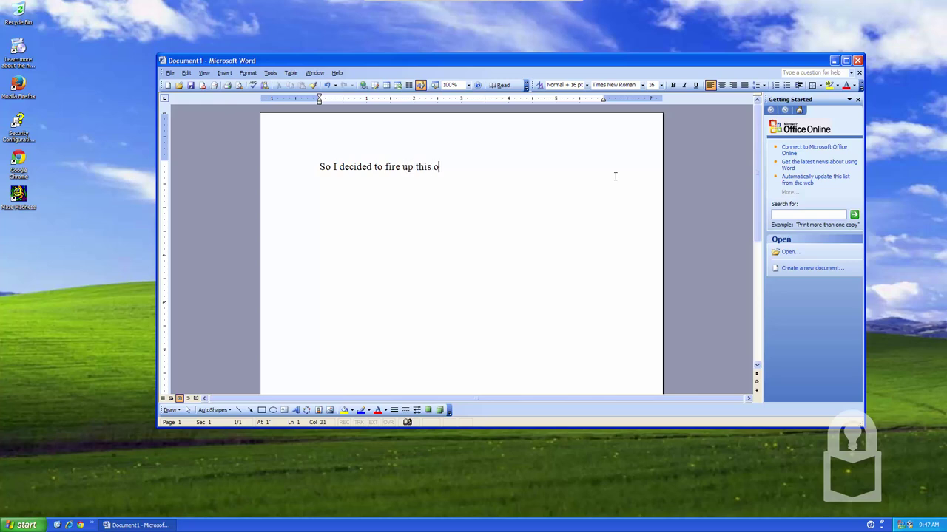
text(ld version for )
text(nostan)
text(gia )
text('s)
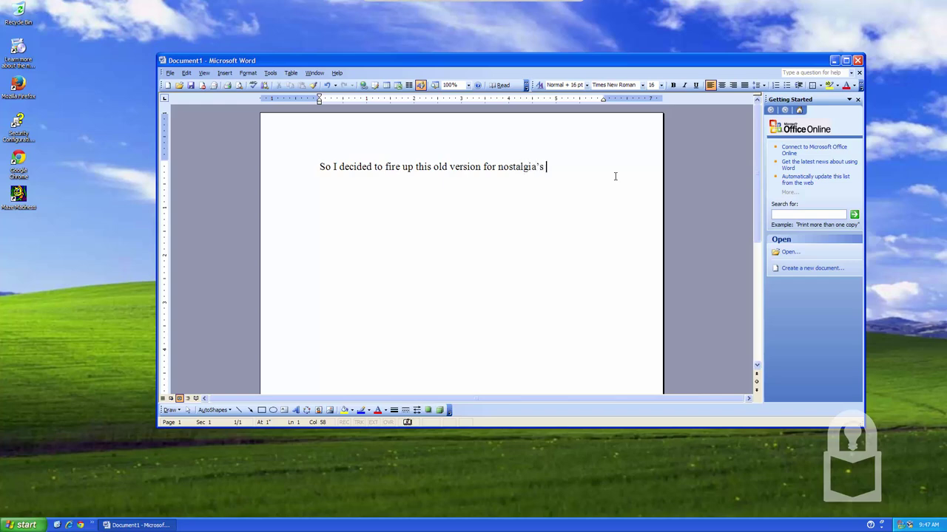
text( sake.)
key(ctrl+a)
key(Delete)
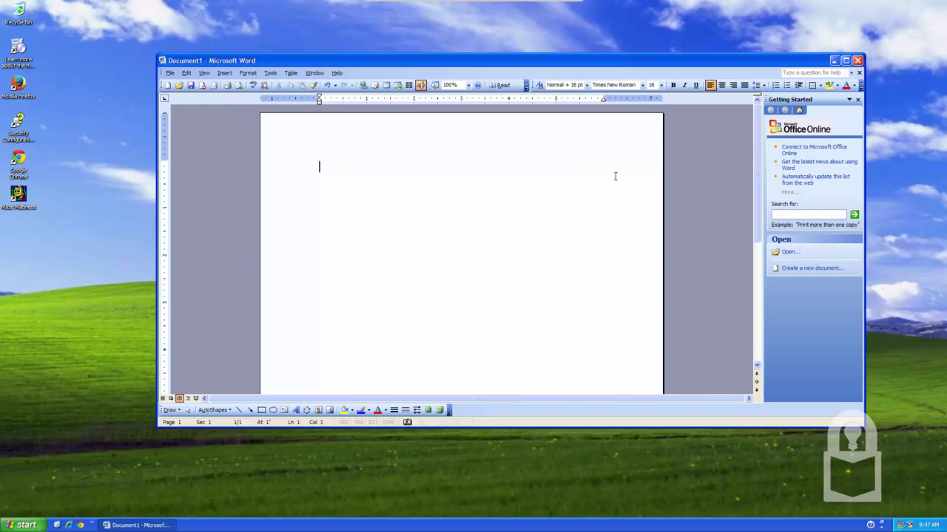
text(A)
text(nyway, )
text(that)
key(BackSpace)
key(BackSpace)
text(at')
text(s th)
key(BackSpace)
key(BackSpace)
text(he)
key(BackSpace)
key(BackSpace)
key(BackSpace)
text(m)
text(y geeky ch)
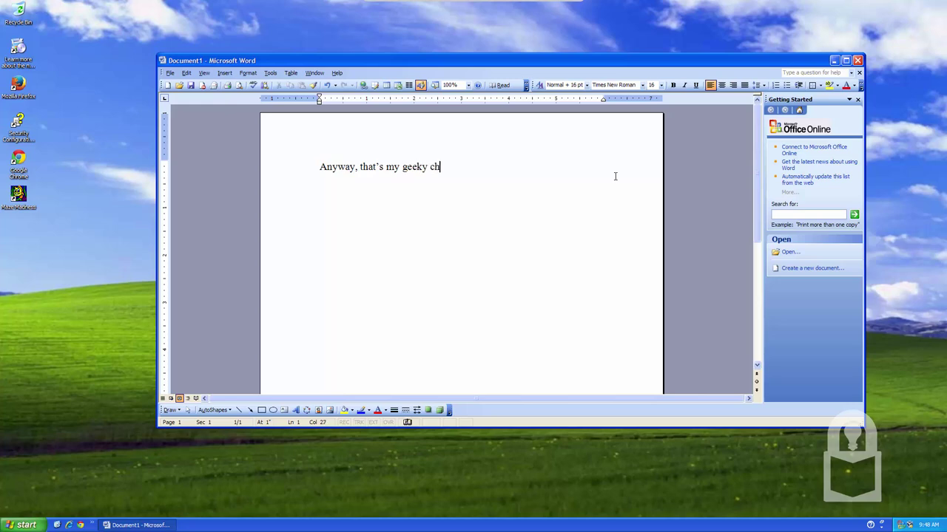
text(ildhood Of)
text(fice word story)
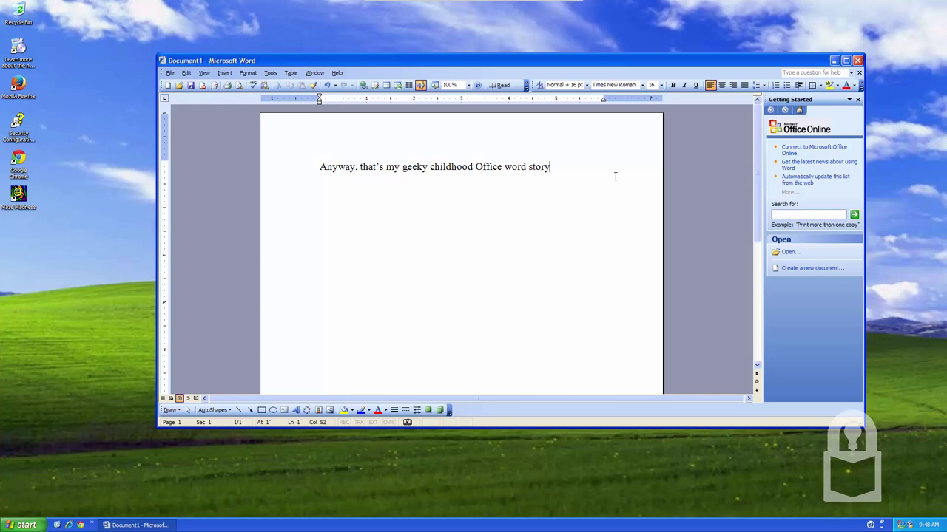
text(. Now what?)
key(ctrl+a)
key(Delete)
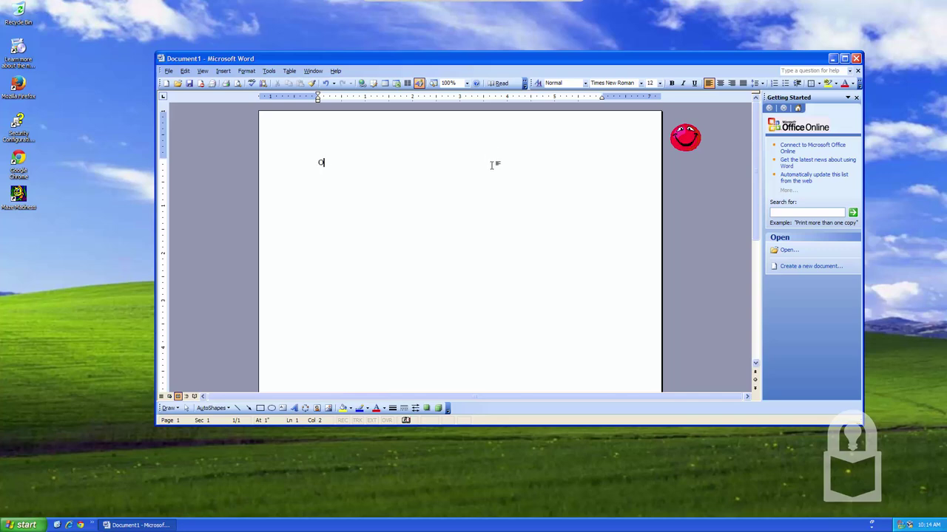
text(ops)
key(BackSpace)
key(BackSpace)
key(BackSpace)
key(BackSpace)
click(658, 83)
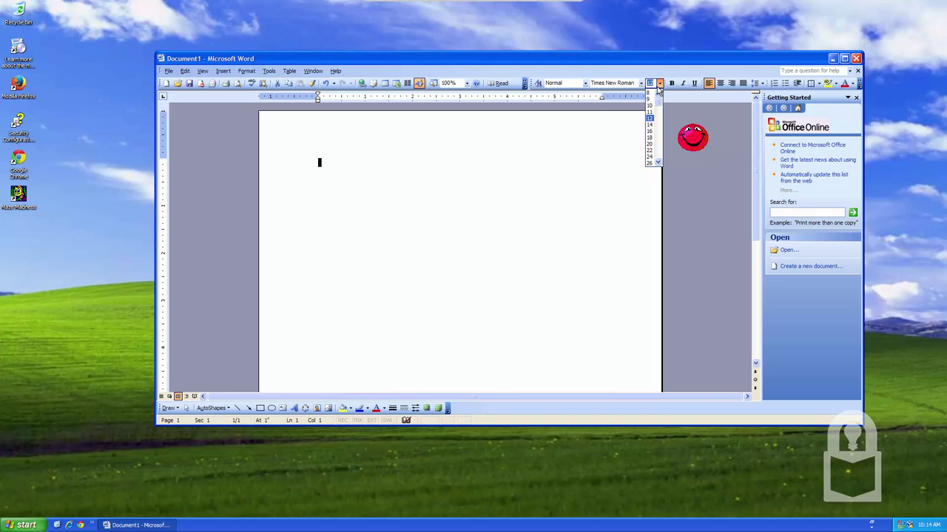
click(649, 131)
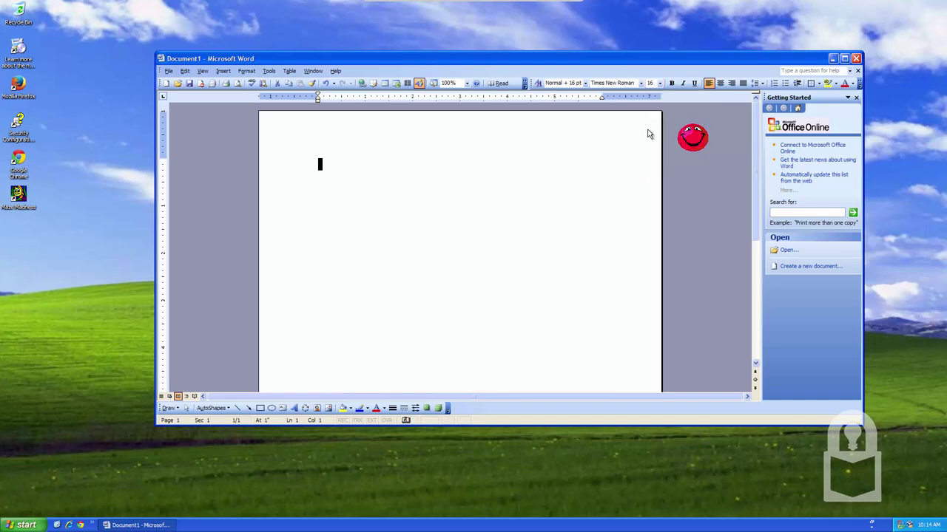
text(O)
text(kay, look on)
text( the right! I bro)
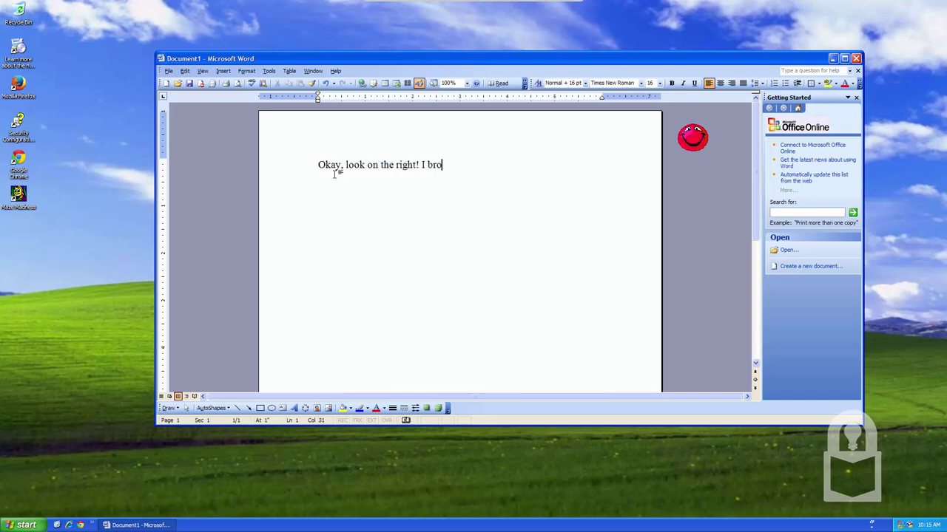
text(ught up my)
text( favorite budd)
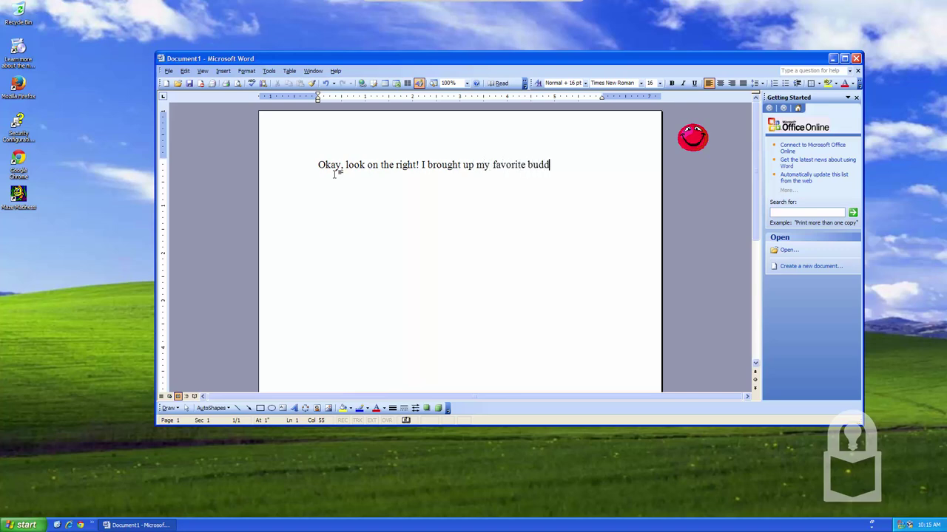
text(ies from the past)
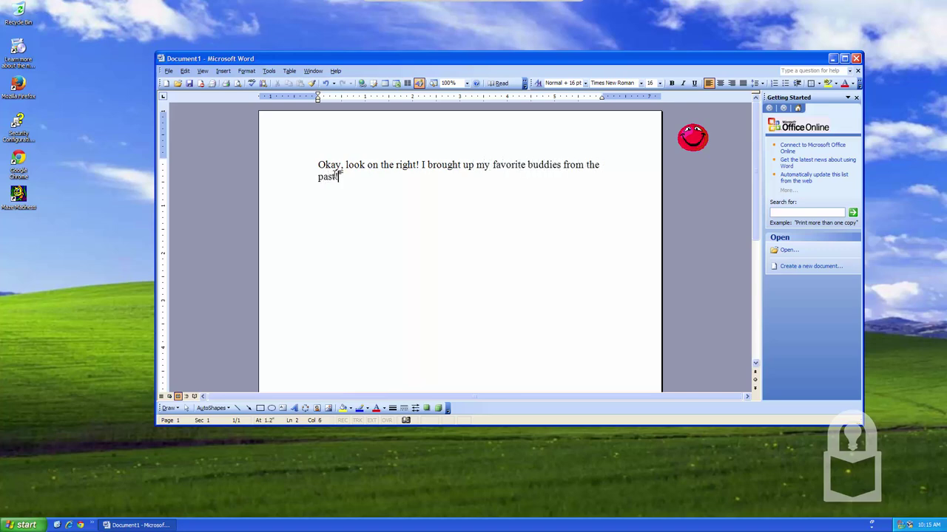
text(! The dot. I )
text(lovedhaving )
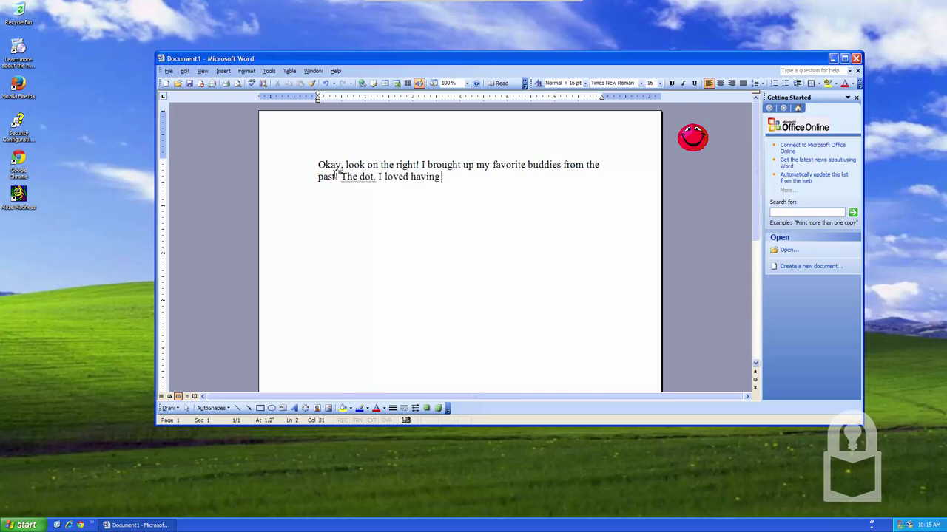
text(him)
text( as c)
text(s compa)
text(ny while I wri)
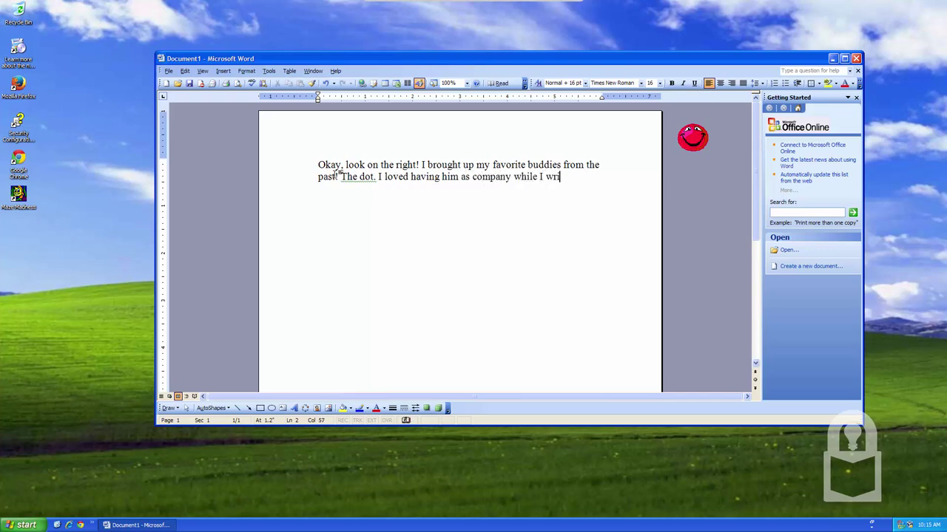
key(BackSpace)
text(ote school)
key(BackSpace)
key(BackSpace)
text(ool paper)
text(s as a )
text(child.)
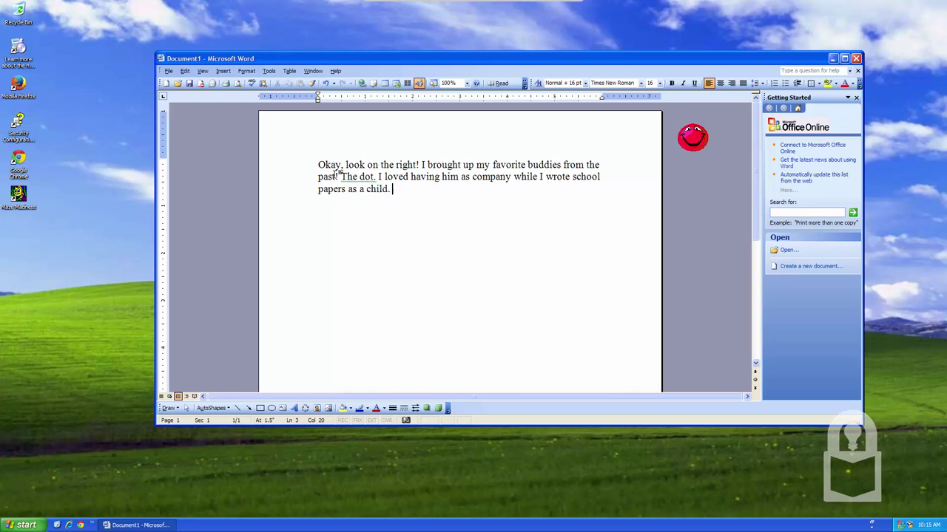
text( :D)
mouse_move(692, 137)
mouse_down()
mouse_move(629, 140)
mouse_move(657, 167)
mouse_up()
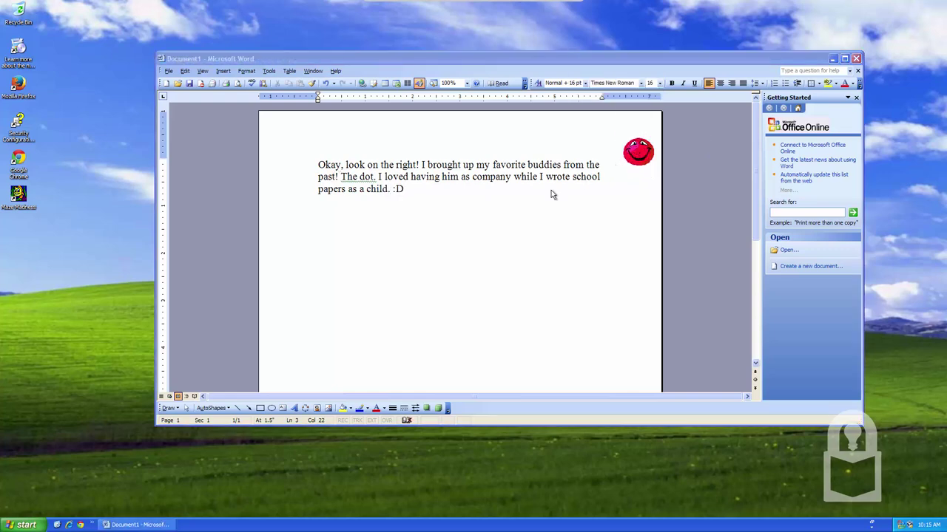
click(454, 195)
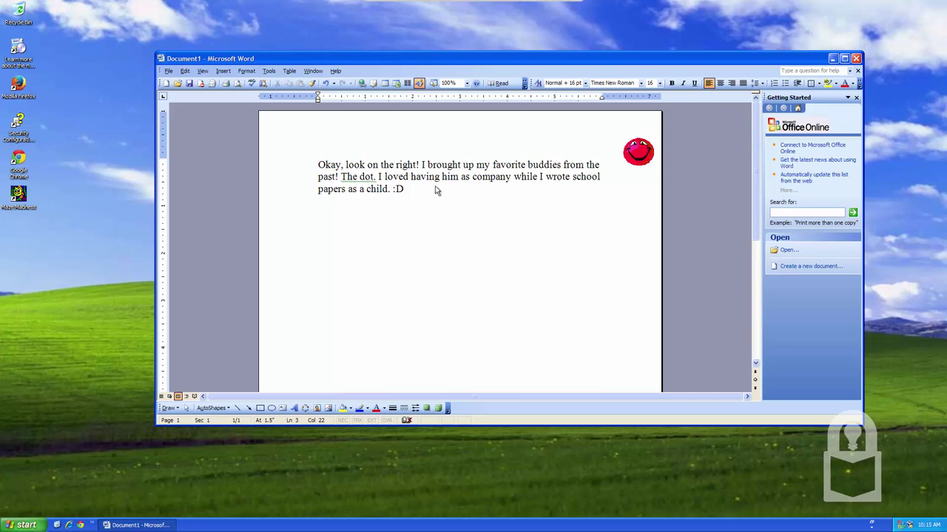
key(Return)
text(S)
text(ay hello dot)
key(BackSpace)
text(t!)
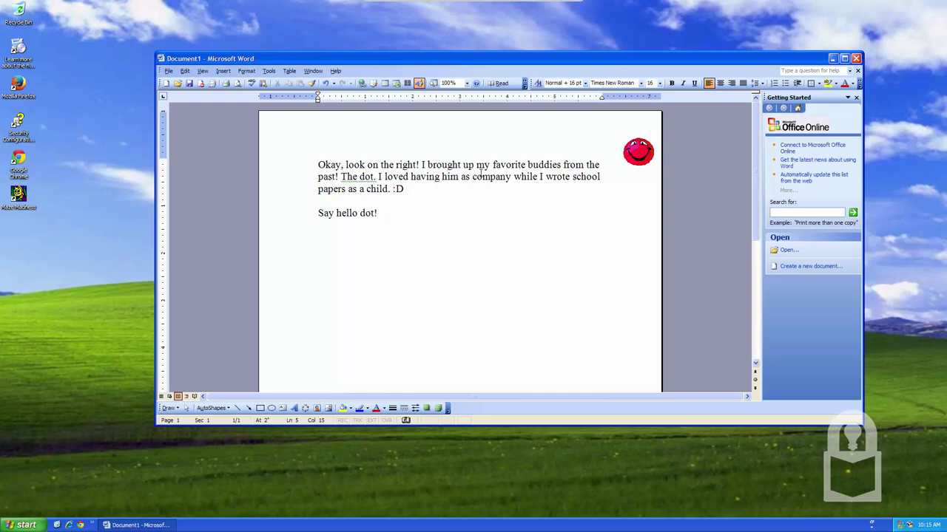
click(643, 164)
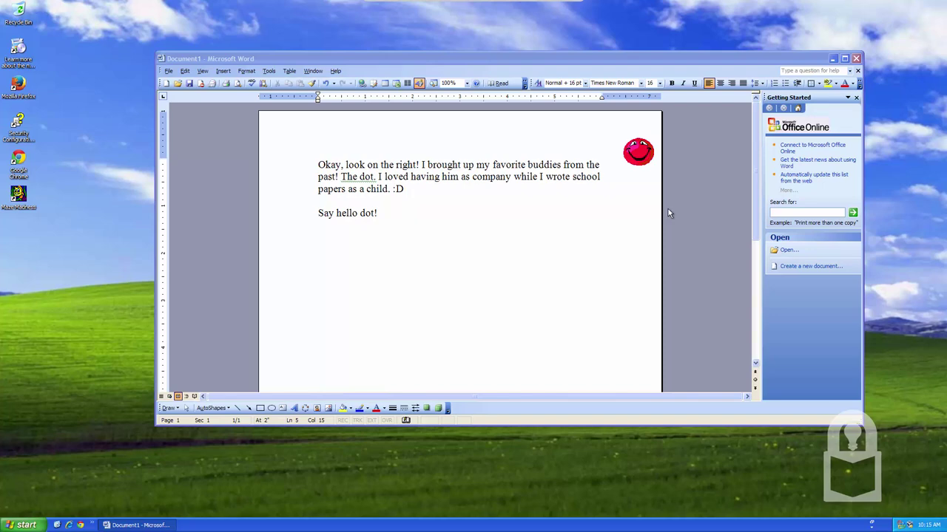
right_click(643, 157)
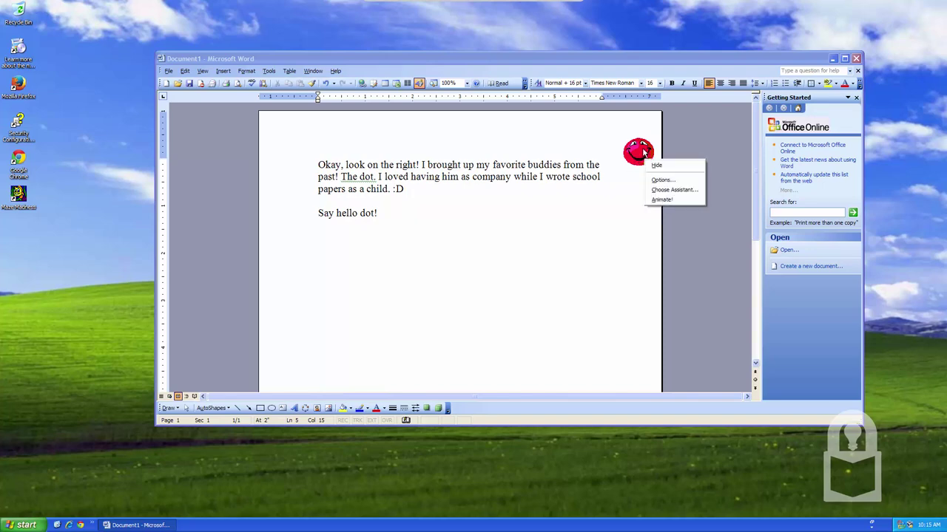
click(674, 200)
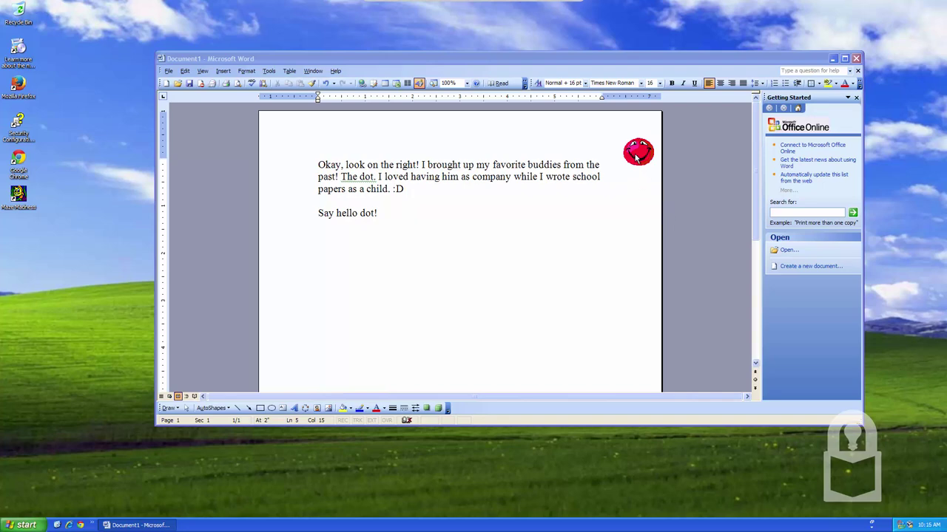
key(XF86AudioRaiseVolume)
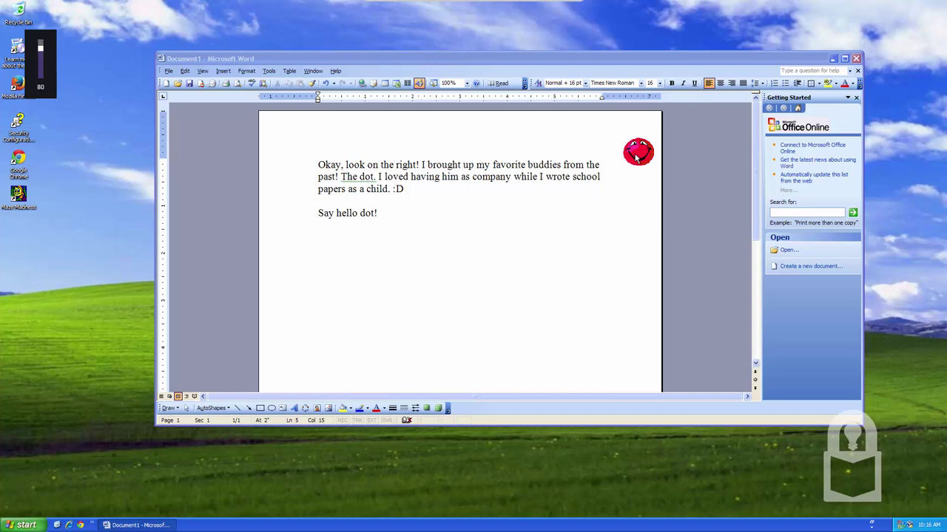
key(XF86AudioLowerVolume)
key(XF86AudioLowerVolume)
key(XF86AudioLowerVolume)
key(XF86AudioLowerVolume)
right_click(636, 157)
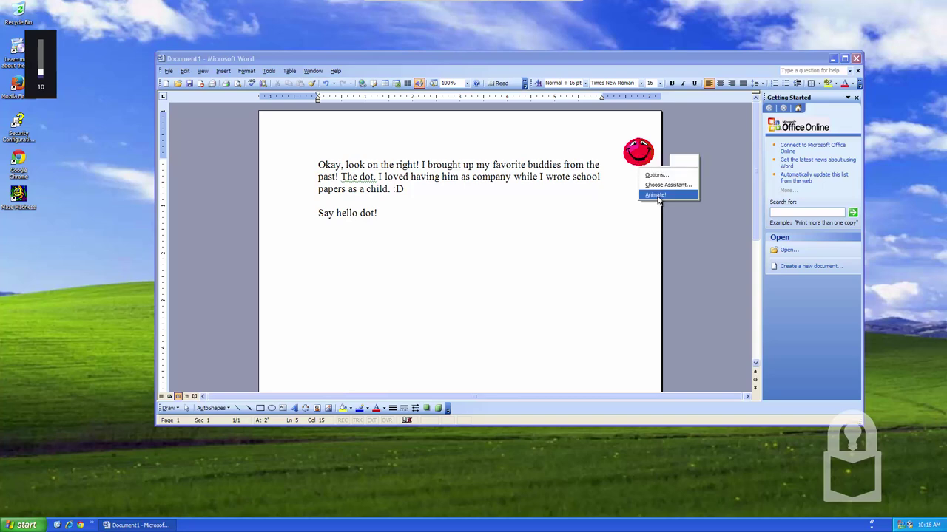
click(656, 195)
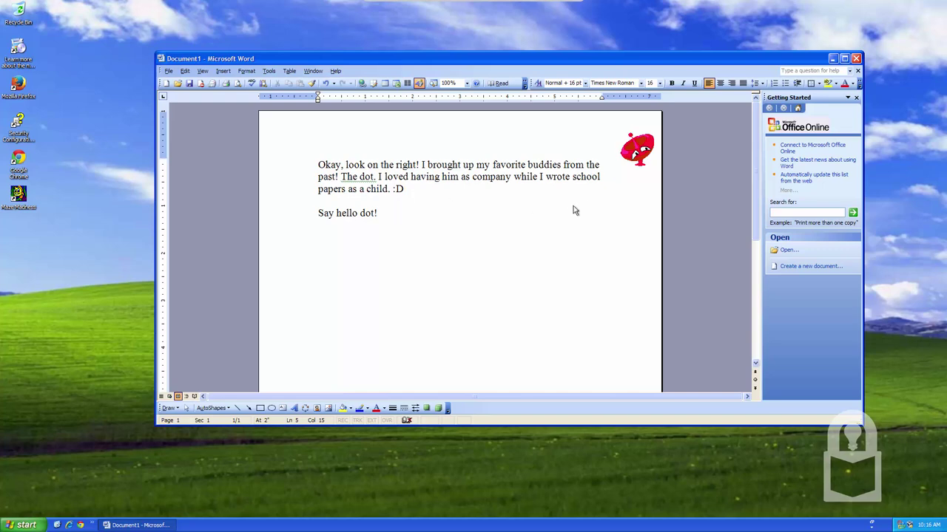
click(638, 152)
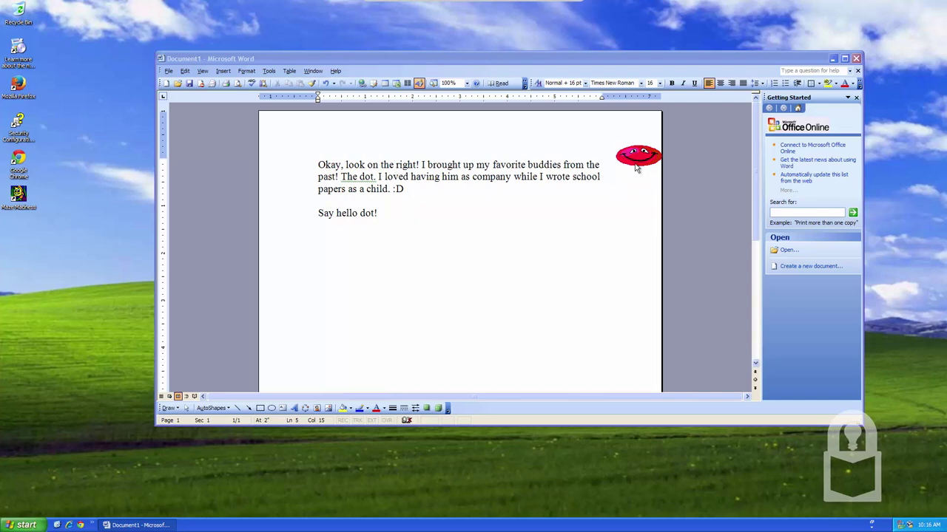
right_click(646, 156)
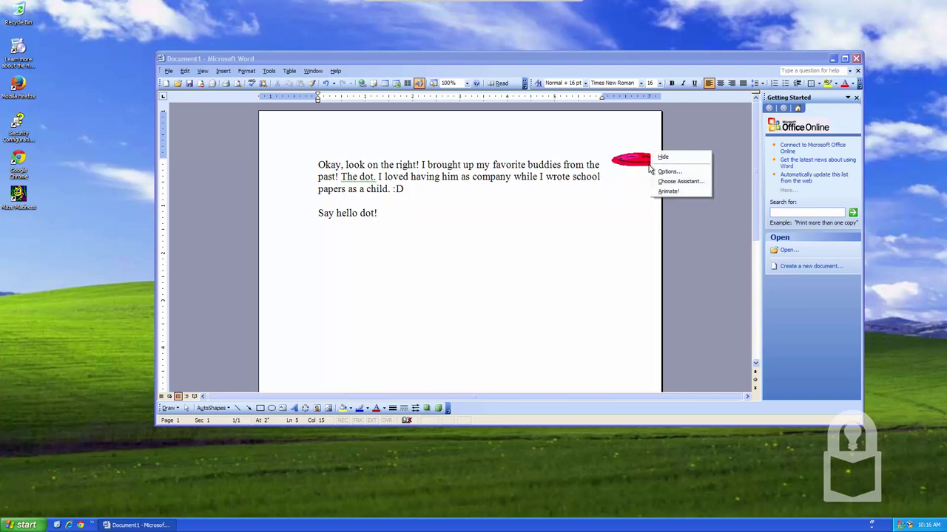
click(669, 193)
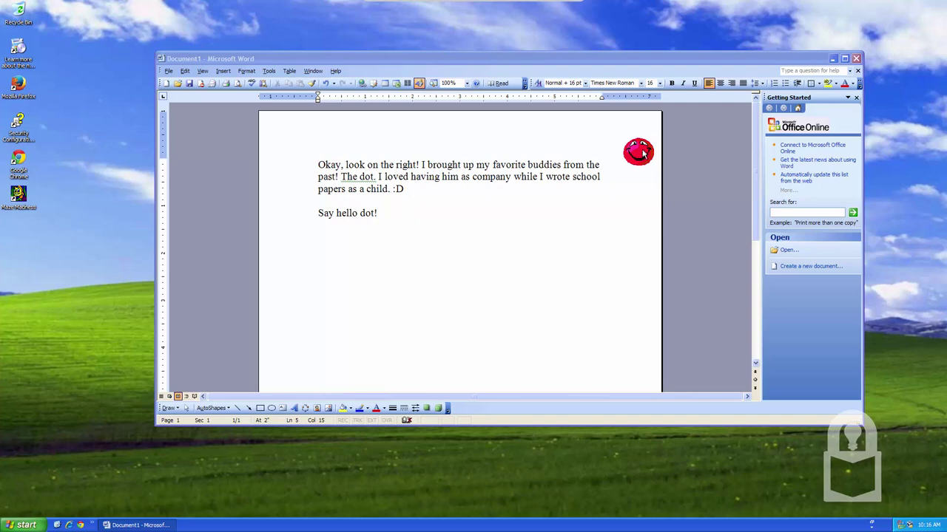
right_click(642, 153)
click(681, 188)
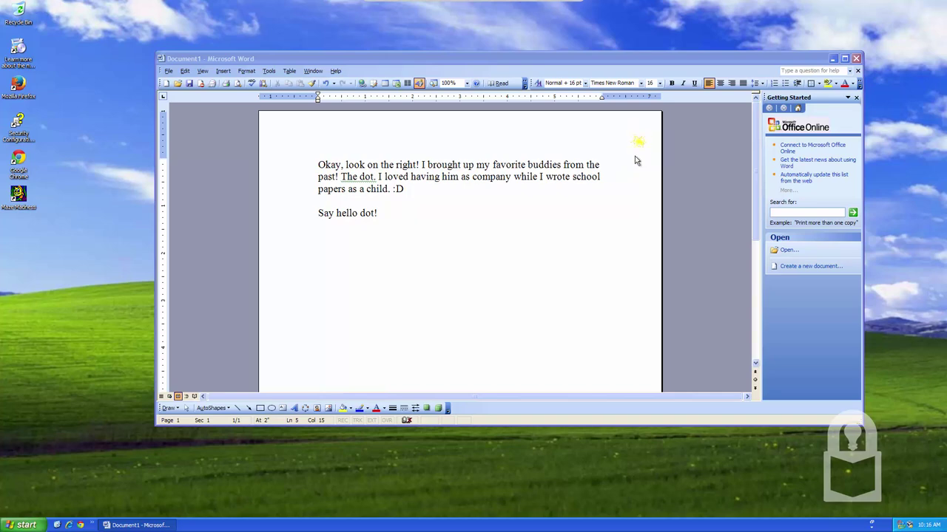
right_click(638, 155)
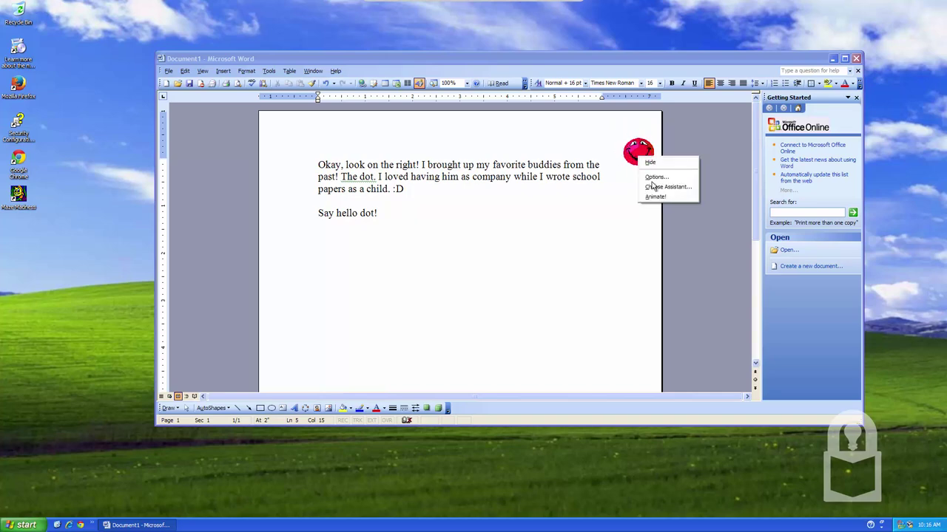
click(658, 198)
right_click(639, 157)
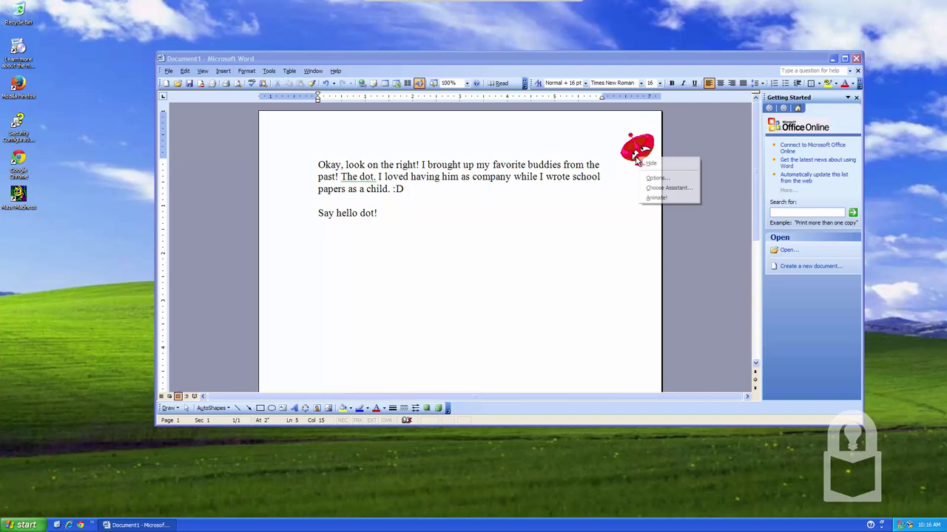
click(655, 197)
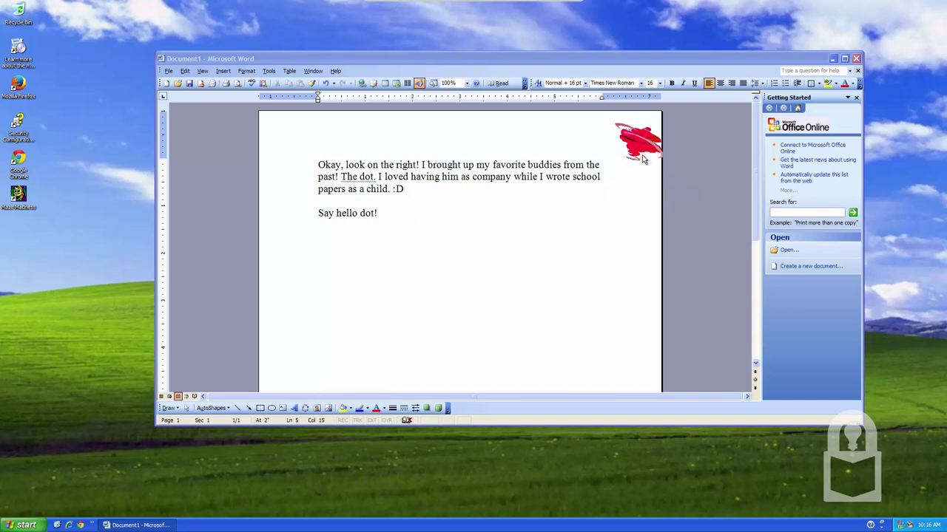
right_click(643, 156)
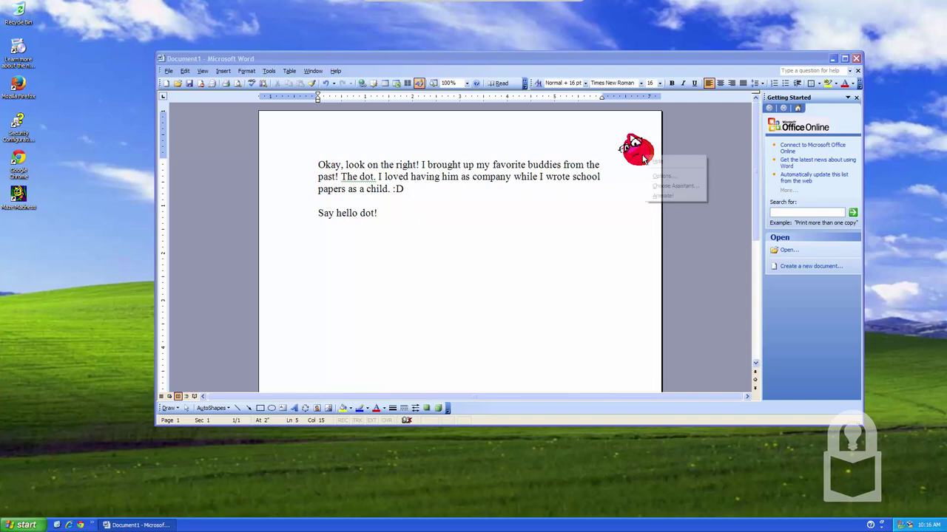
click(659, 197)
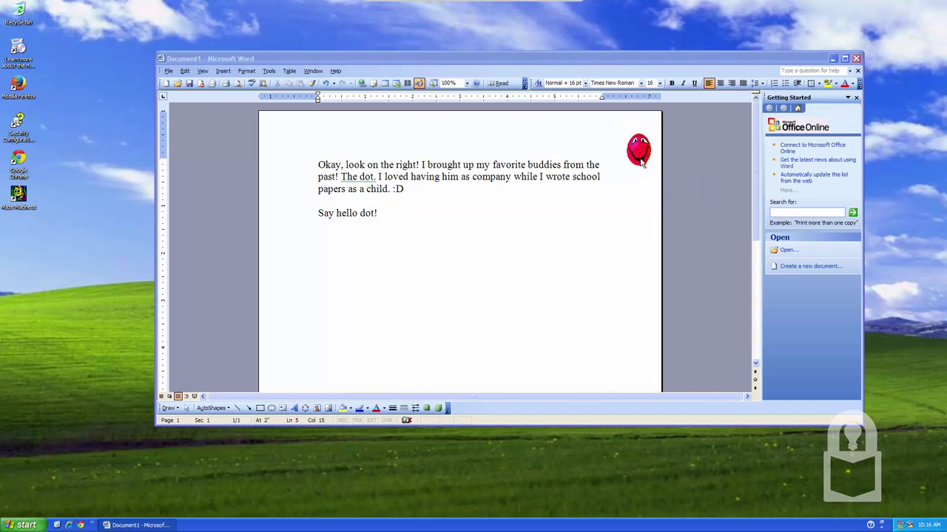
right_click(642, 163)
click(657, 199)
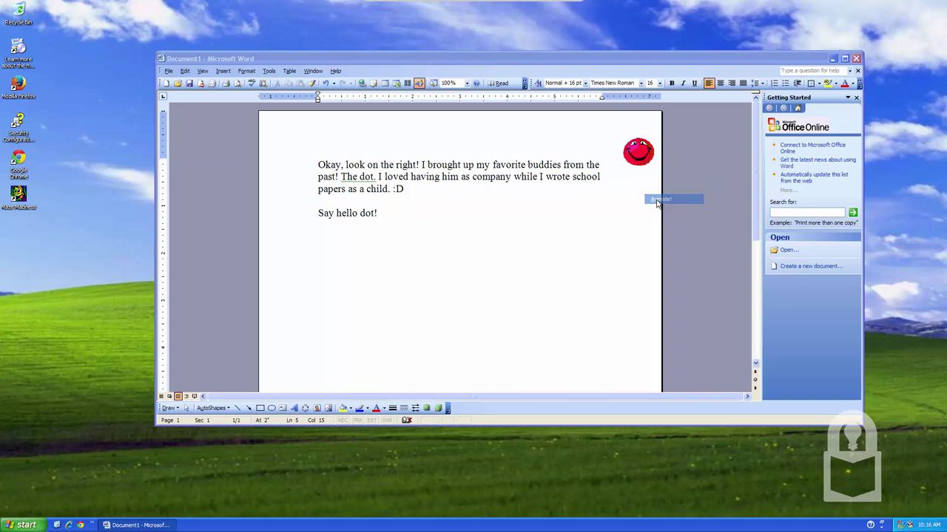
right_click(633, 148)
click(647, 184)
right_click(635, 151)
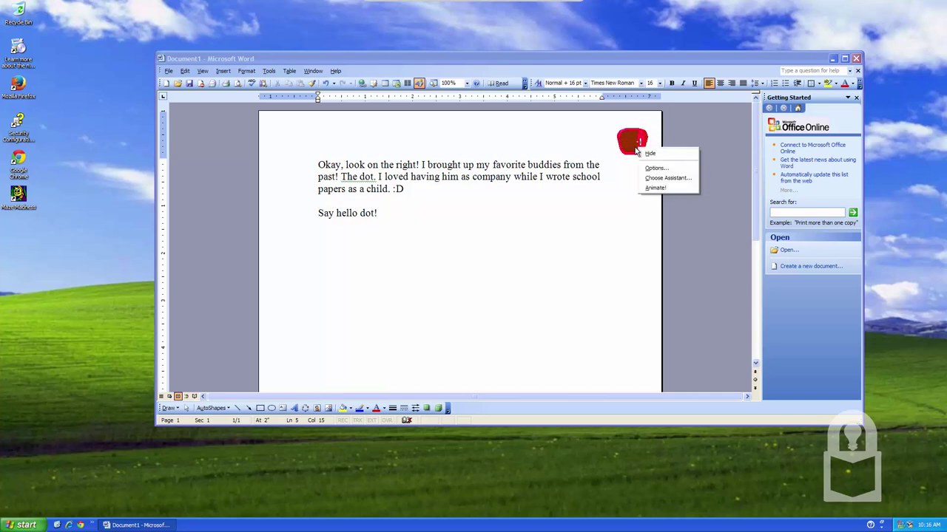
click(667, 187)
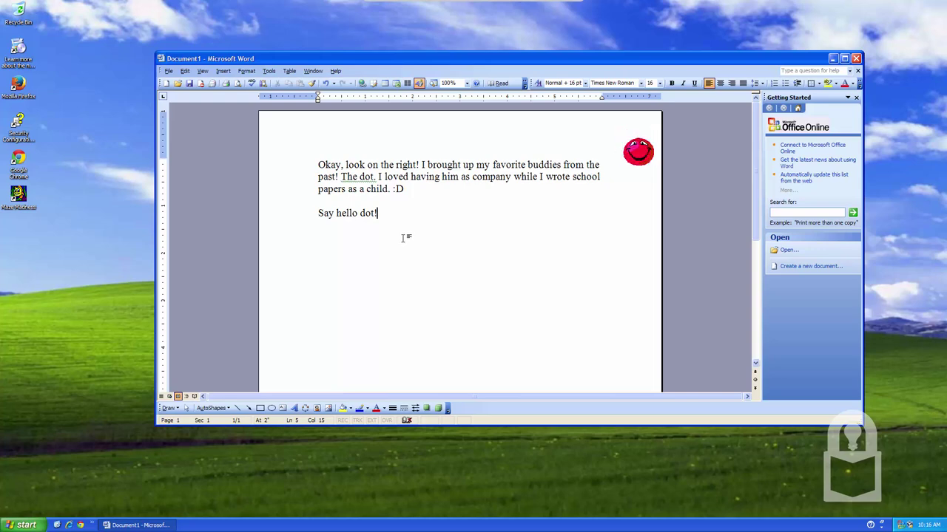
- Type over the paragraph with filler lines 'He's funny! :P' and 'Okay, now what?', then clear them
drag(384, 218, 284, 167)
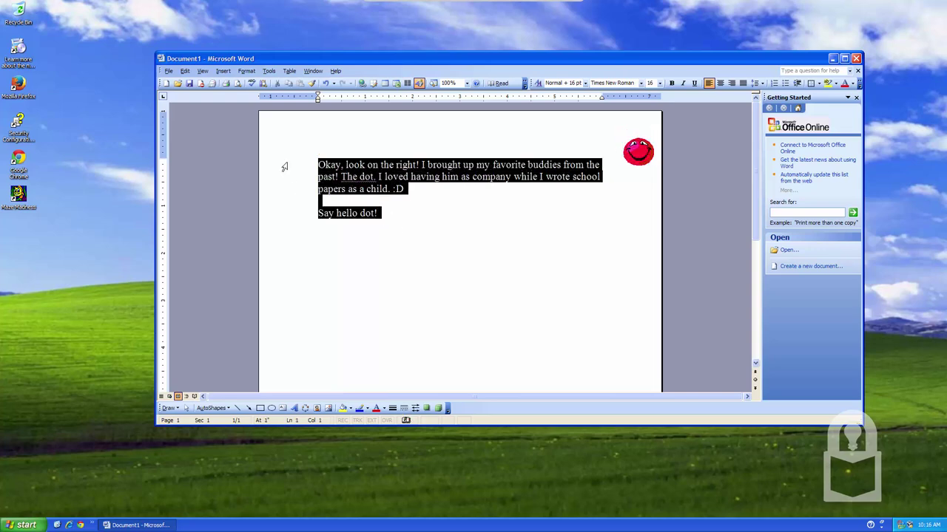
text(He's fu)
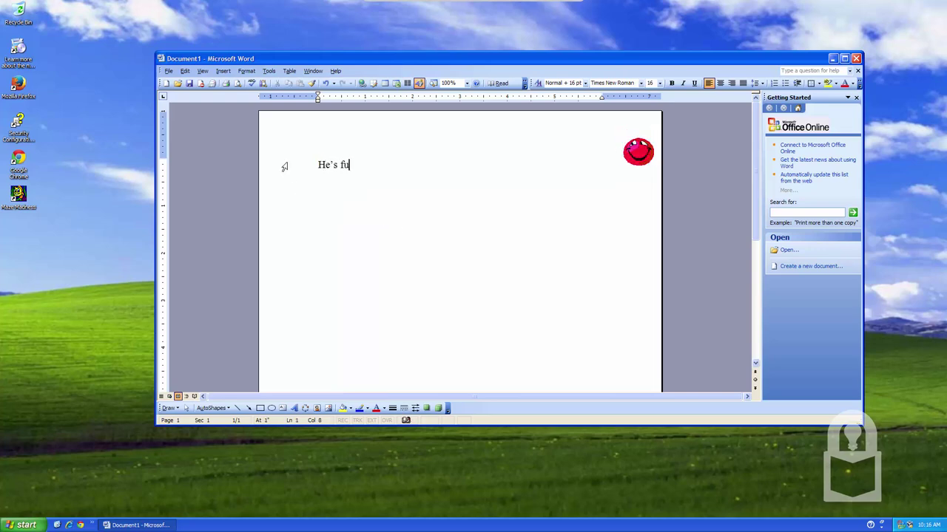
text(nny! :P)
key(BackSpace)
key(BackSpace)
- Type a line about continuing to type, ending 'Anyway, the weather is nice today. :D', and select all
key(BackSpace)
key(BackSpace)
key(BackSpace)
key(BackSpace)
key(BackSpace)
key(BackSpace)
text(Okay, now)
text( what?)
key(shift+Home)
key(BackSpace)
text(I don't know. )
text(I guys)
key(BackSpace)
key(BackSpace)
key(BackSpace)
text(gu)
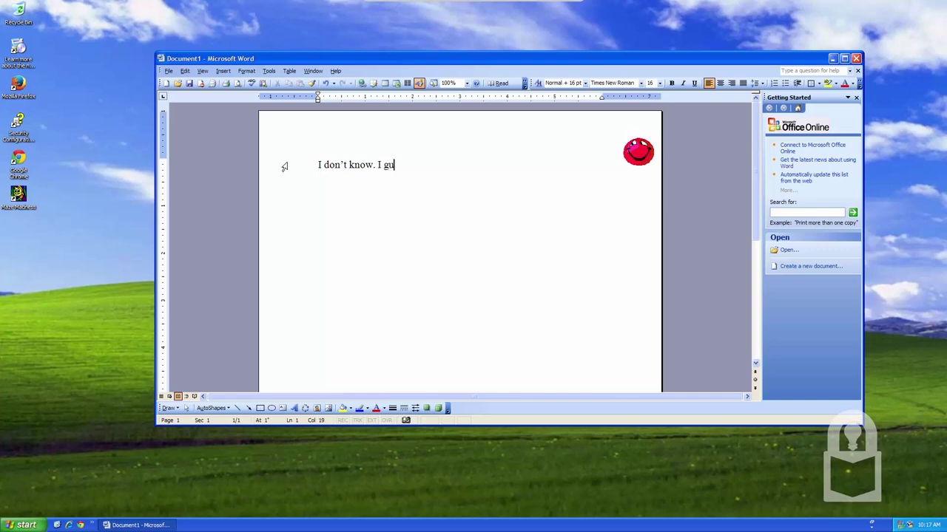
text(y)
text(s I wil)
text(l )
text(st keep)
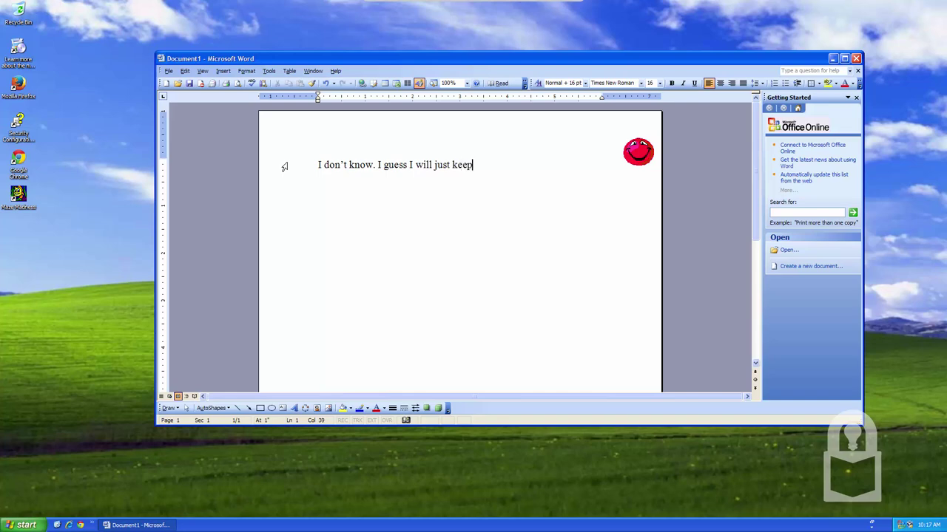
text( on typin)
text(Any way)
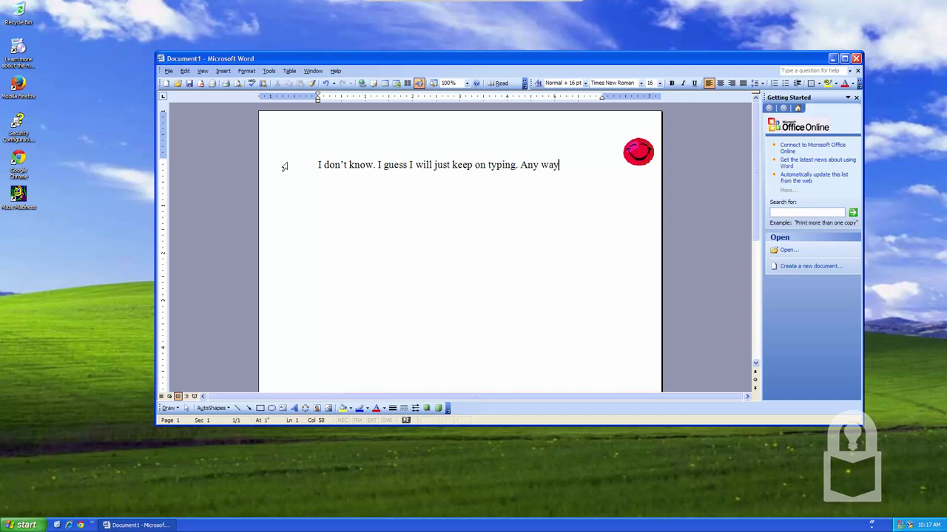
text(he)
key(BackSpace)
key(BackSpace)
key(BackSpace)
key(BackSpace)
key(BackSpace)
key(BackSpace)
text(way, the weather)
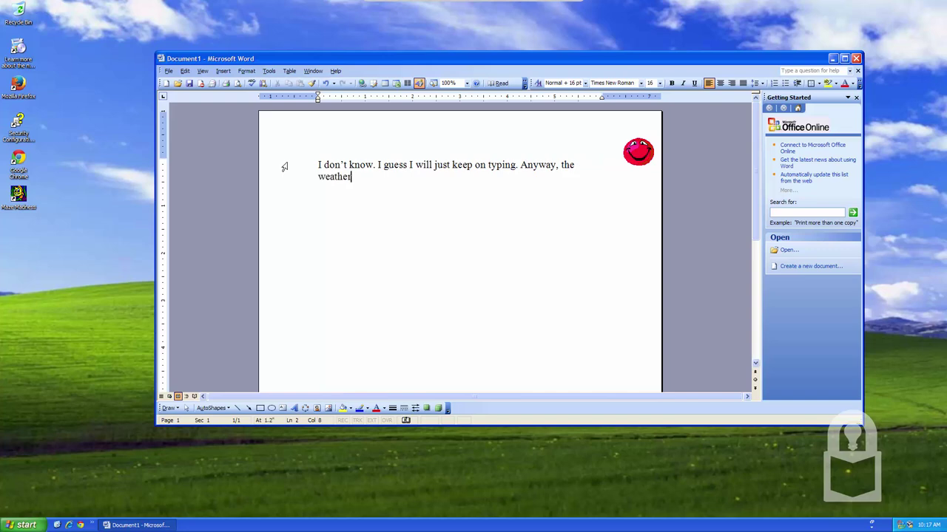
text( is nice today. :)
text(D)
key(ctrl+a)
- Replace the note with a paragraph on pleasant temperature, sunshine, no clouds and a sip of water
key(Delete)
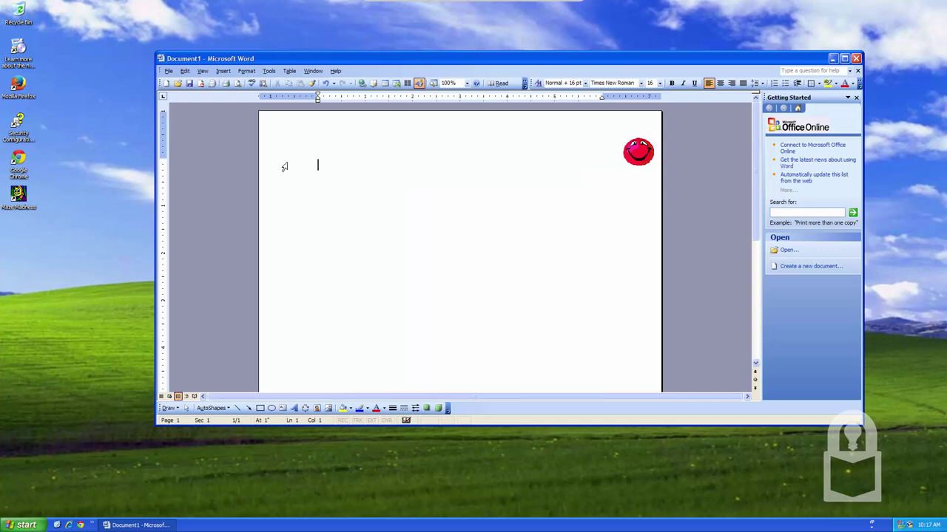
text(temper)
text(ature is s)
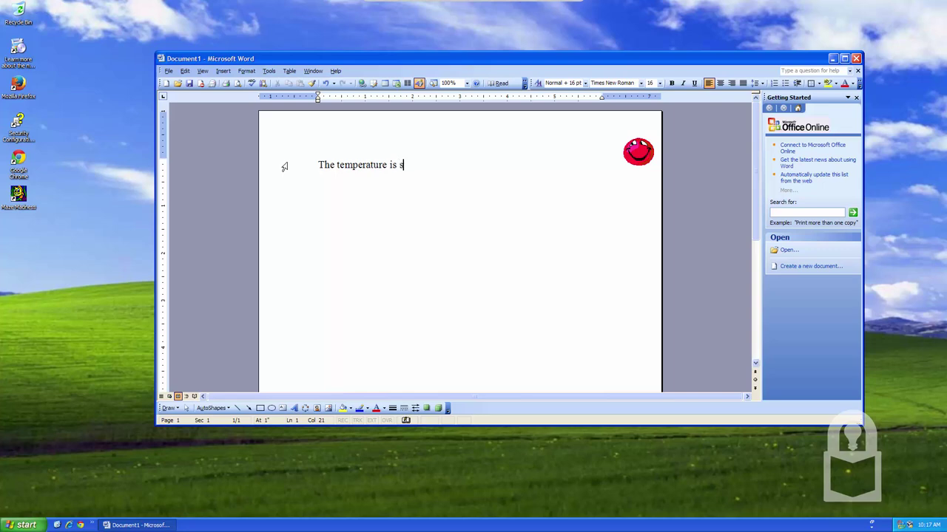
key(BackSpace)
text(pleasant, and)
text( the sun is shi)
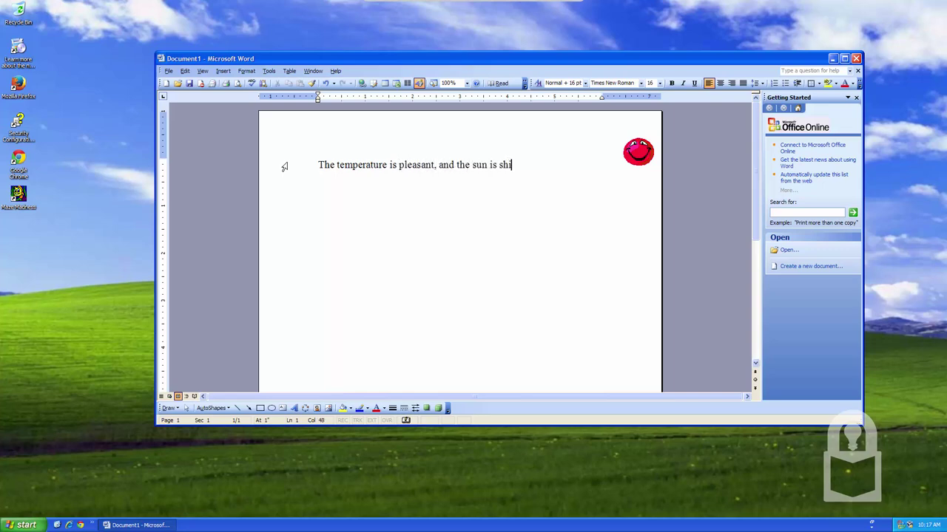
text(ning. There is)
text( not a clo)
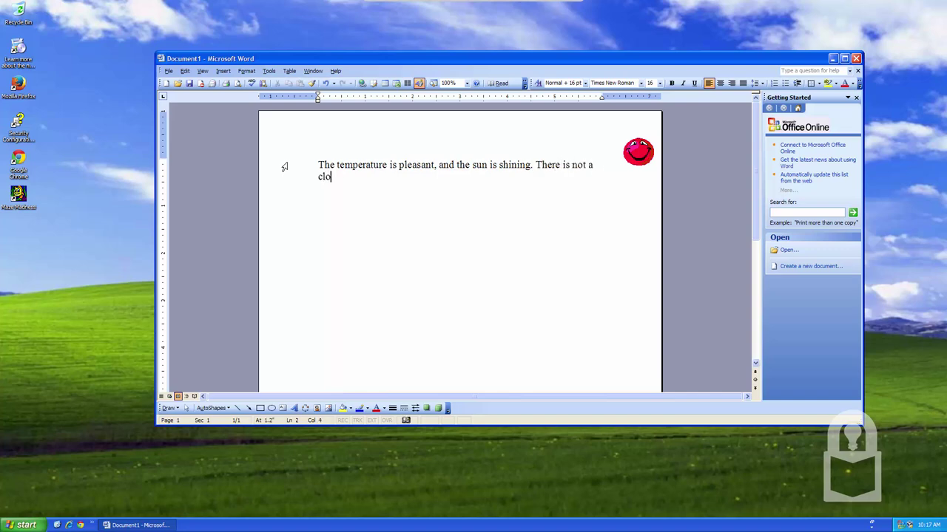
text(ud in the sky. )
text(Let me)
text( take a sip of w)
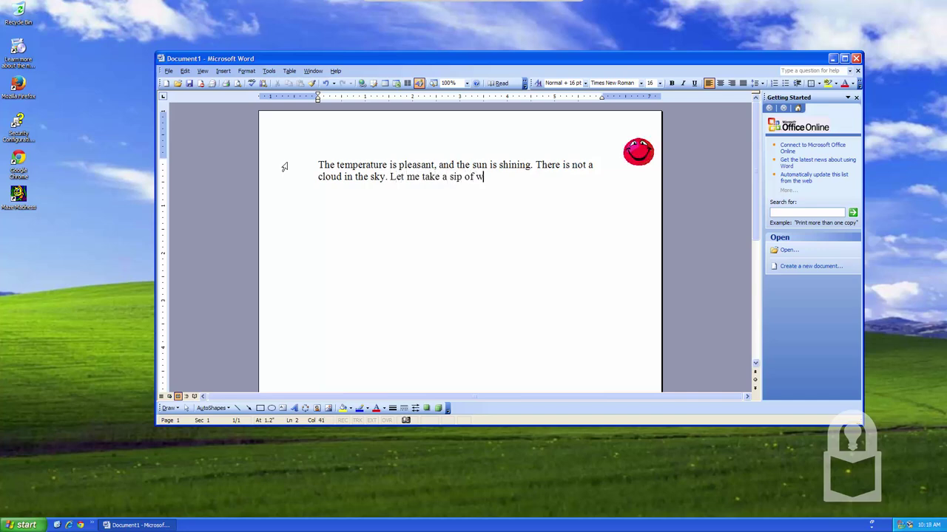
text(ater.)
key(ctrl+a)
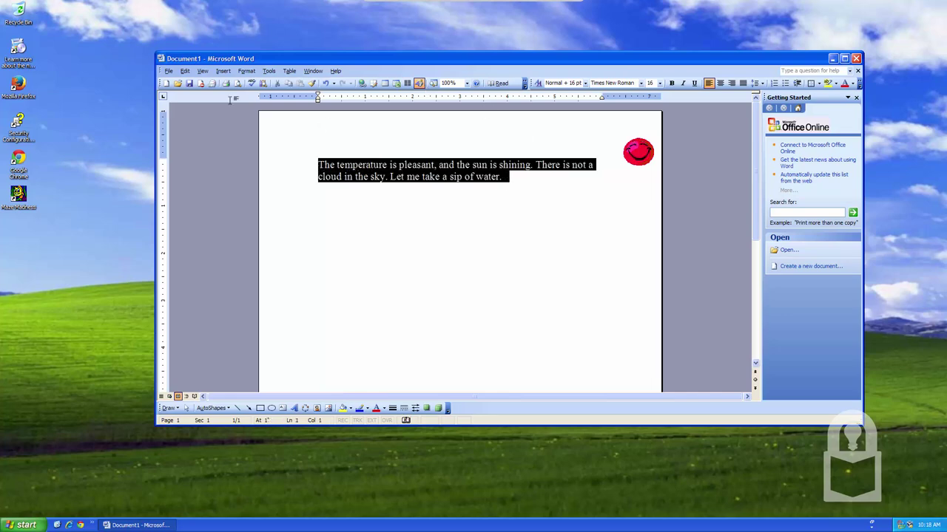
- Type 'You know what I really like? I love rapid transit, such as subways', then erase back to 'I love'
text(You know wh)
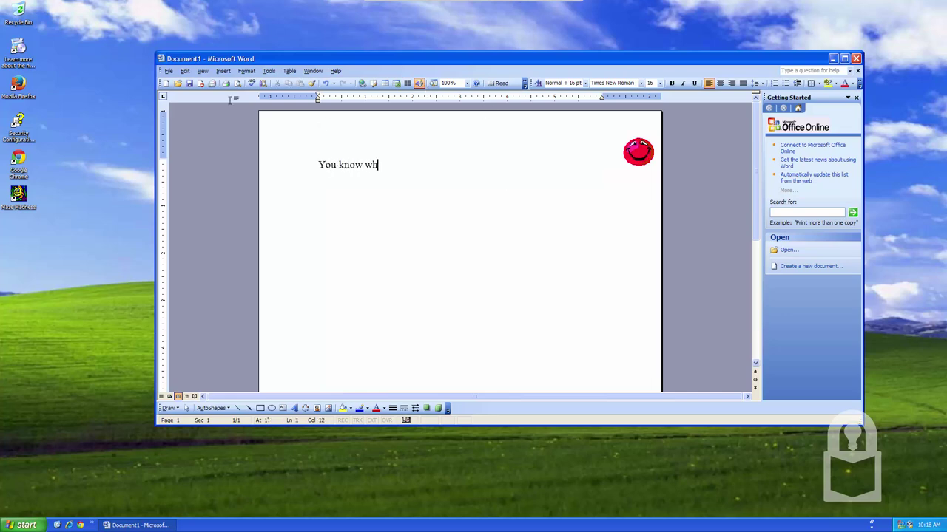
text(at I really like)
text(? I love )
text(rapi)
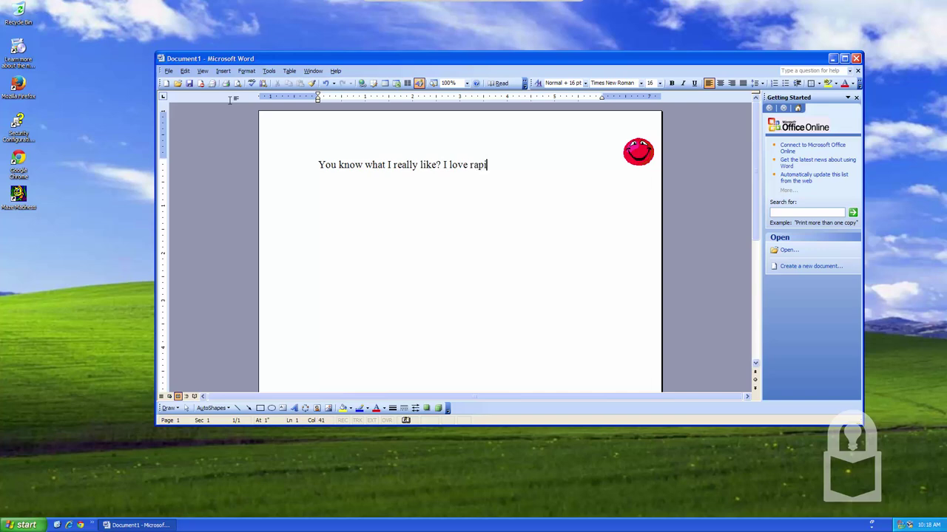
text(d )
text(transi)
text(t, I)
text(uch as )
text(ubways a)
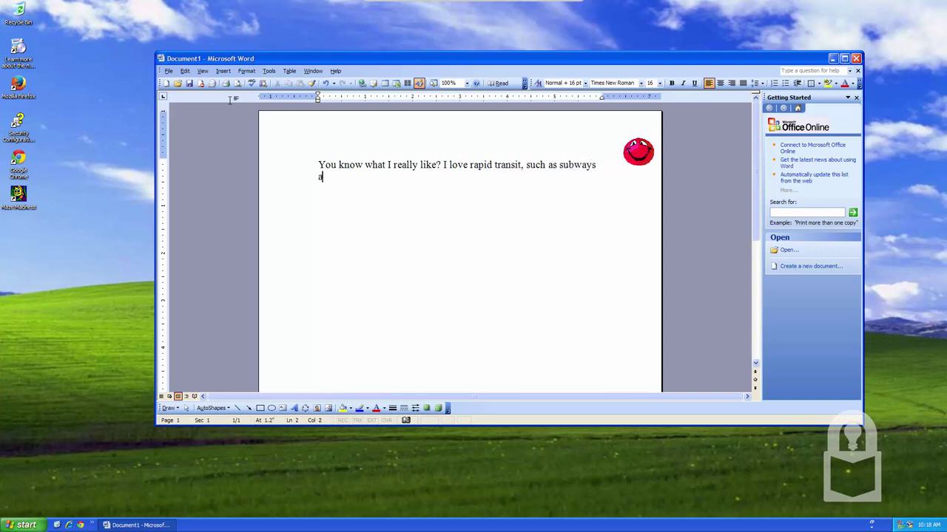
text(nd)
key(BackSpace)
key(BackSpace)
key(BackSpace)
key(BackSpace)
key(BackSpace)
key(BackSpace)
key(BackSpace)
key(BackSpace)
key(BackSpace)
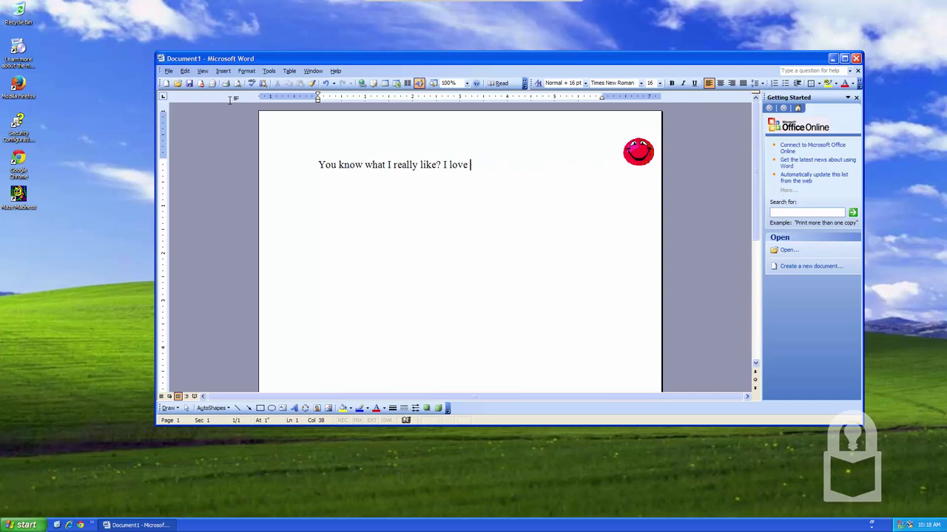
key(BackSpace)
key(BackSpace)
key(BackSpace)
key(BackSpace)
key(BackSpace)
key(BackSpace)
key(BackSpace)
key(BackSpace)
key(BackSpace)
text(I a)
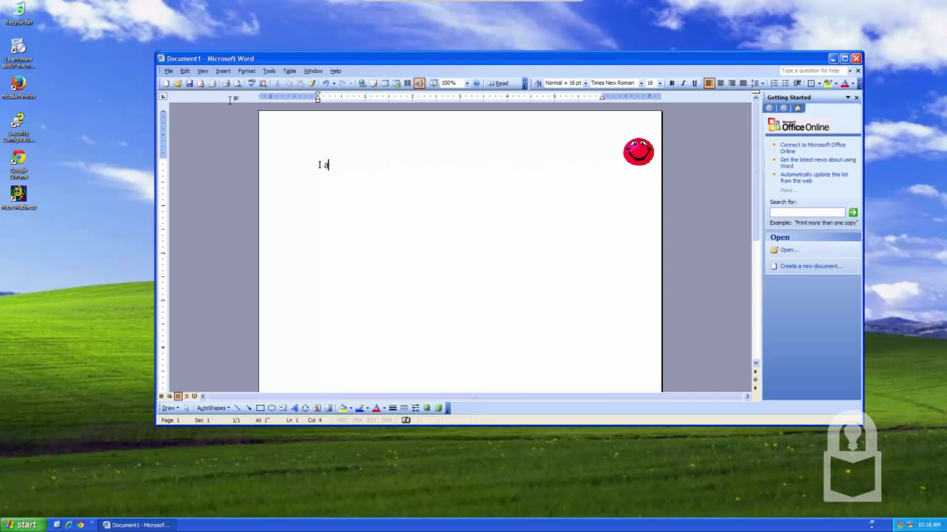
- Type that I also like video games and ask whether I play real outdoor sports
text(lso like playing vi)
text(deo game)
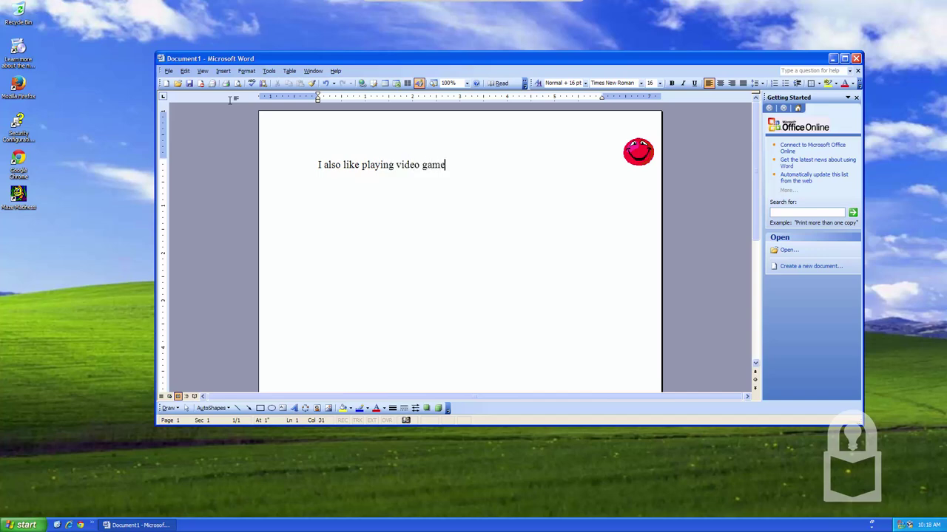
text(s. Do)
text( I play real )
text(sports?)
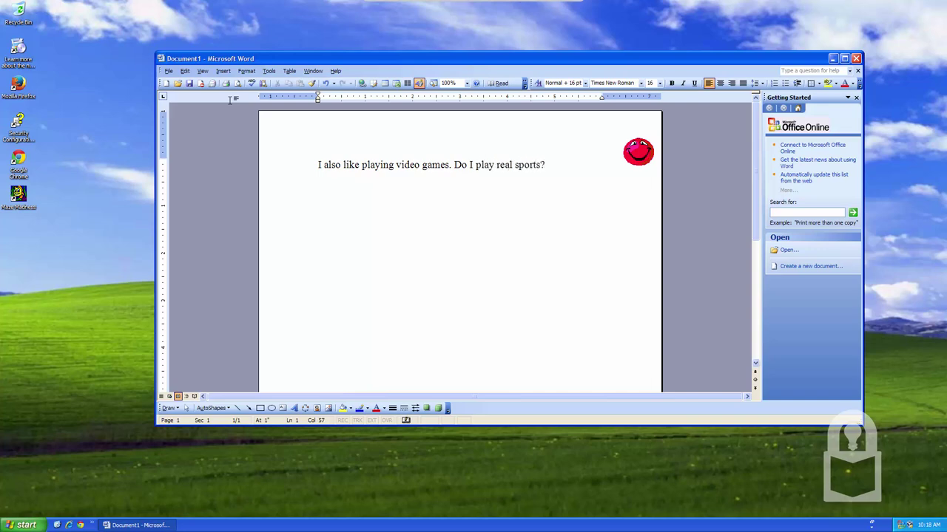
text( The)
text( one you )
text(a)
text(ctually have to)
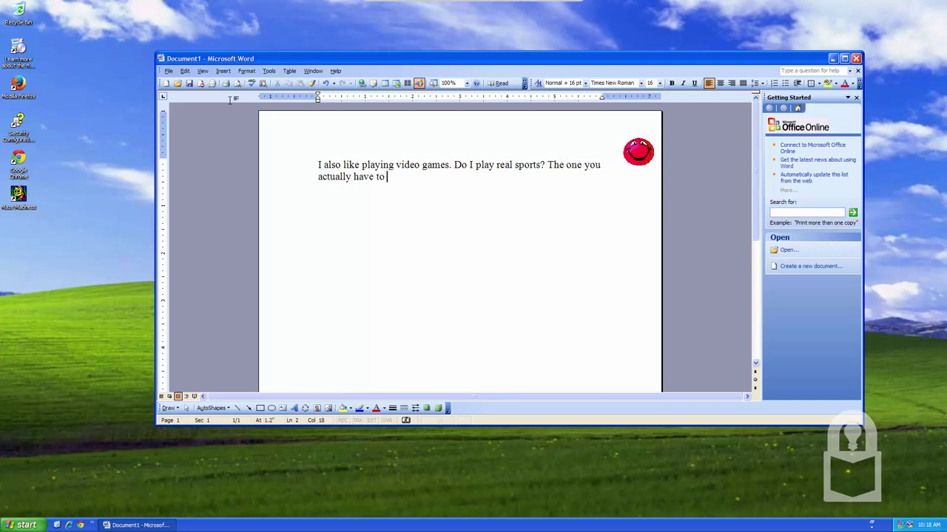
key(BackSpace)
key(BackSpace)
key(BackSpace)
key(BackSpace)
key(BackSpace)
key(BackSpace)
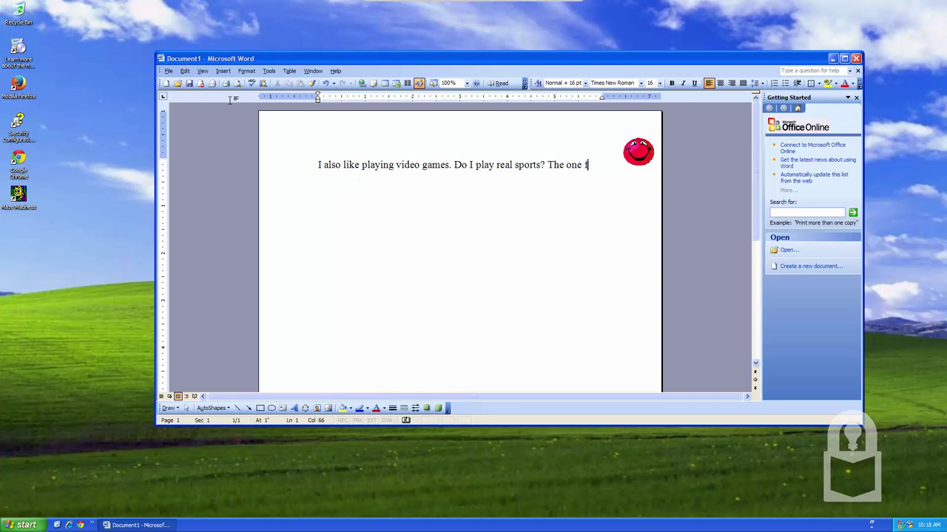
text(or which you qqa)
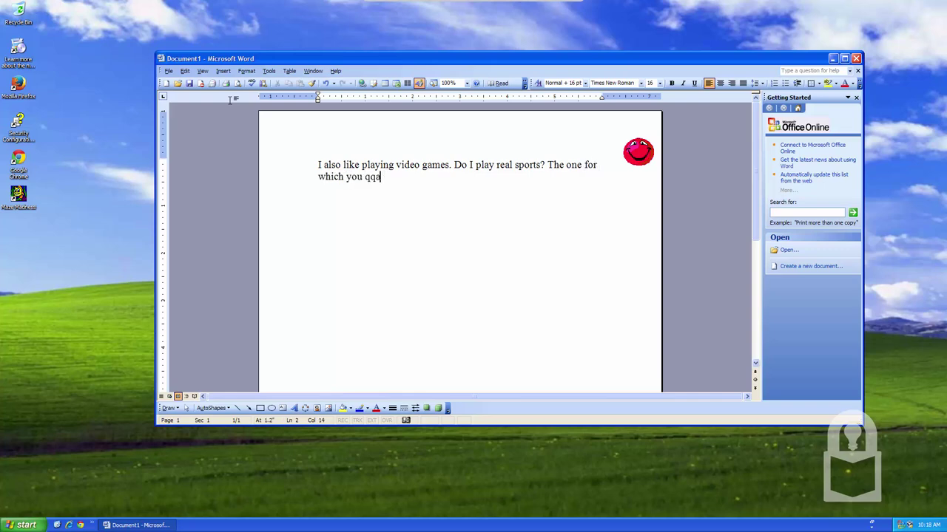
key(BackSpace)
key(BackSpace)
key(BackSpace)
text(tually h)
text(ave t)
text(go)
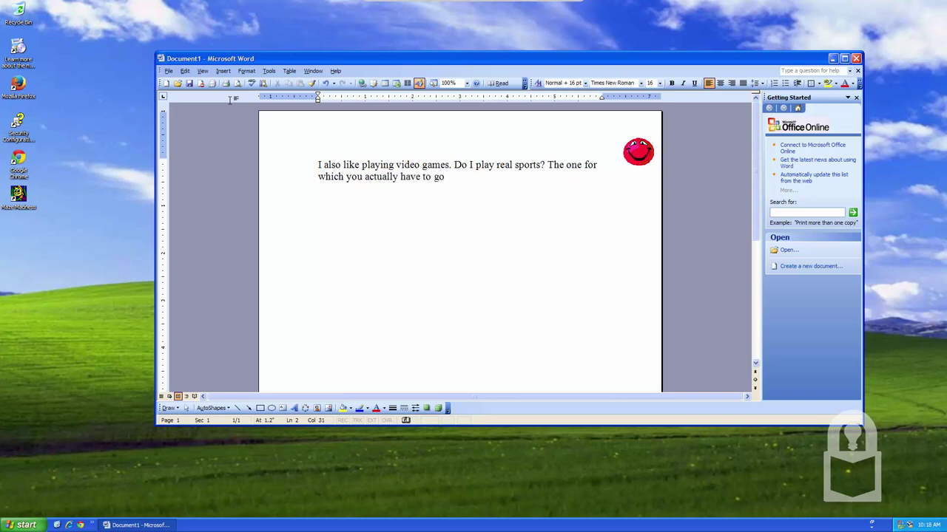
text(outside)
text(.yes and not)
text(yed )
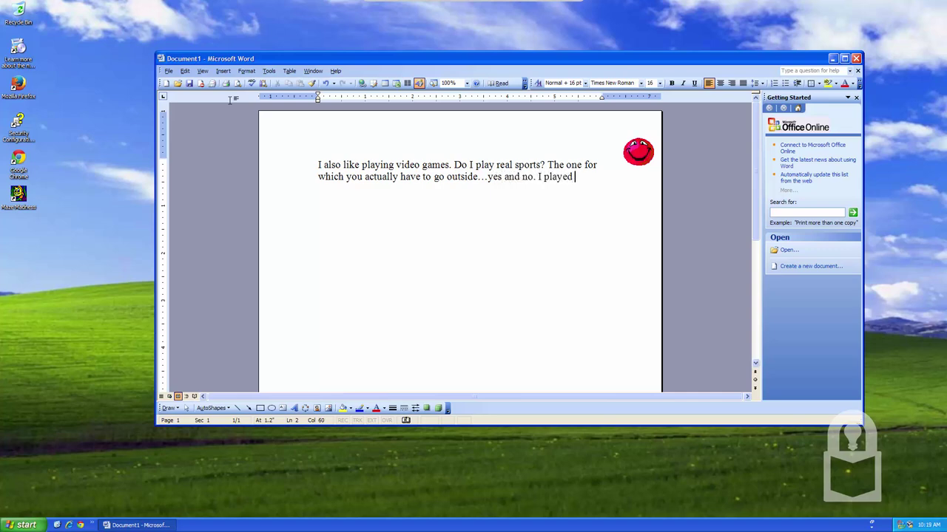
text(cket i)
- Answer with playing backyard Cricket, ending the paragraph with 'I LOVE batting'
key(BackSpace)
key(BackSpace)
key(BackSpace)
text(back)
text(yar)
key(BackSpace)
key(BackSpace)
text(e)
text(d bac)
key(BackSpace)
key(BackSpace)
key(BackSpace)
text(rd)
text(ick)
key(BackSpace)
key(BackSpace)
key(BackSpace)
text(ricket)
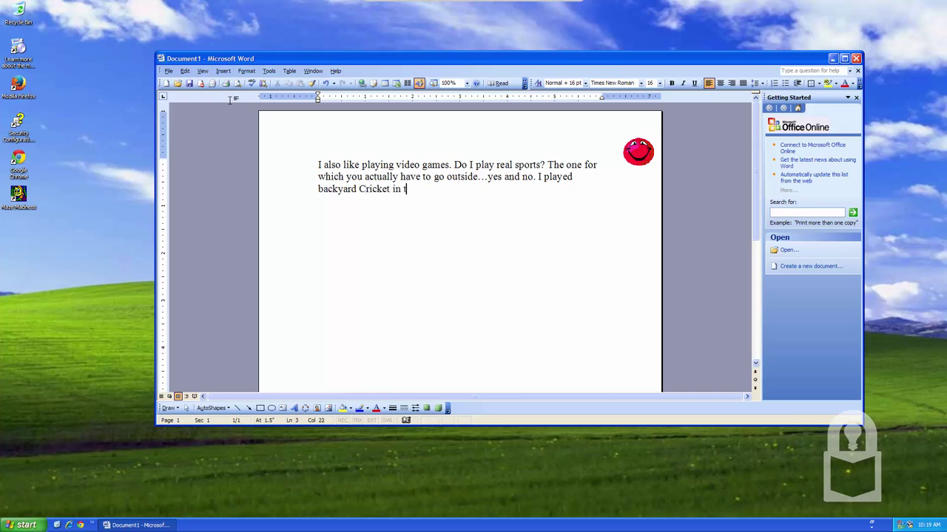
text(he pas)
text(but that's)
text( about it. I)
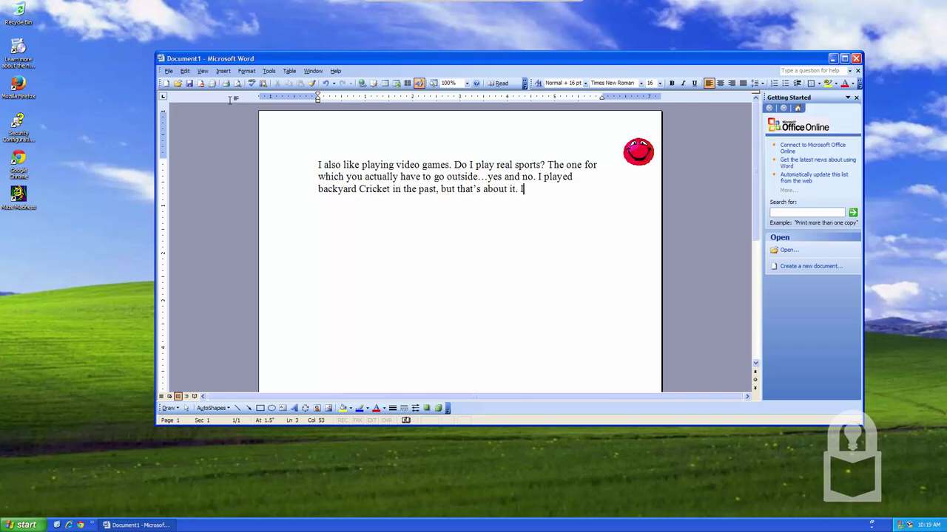
key(BackSpace)
key(BackSpace)
key(BackSpace)
text(OVE batt)
text(ing)
- Clear the page and type 'One of my dreams as a child was to get a Cricket batsman's helmet.'
key(ctrl+a)
key(Delete)
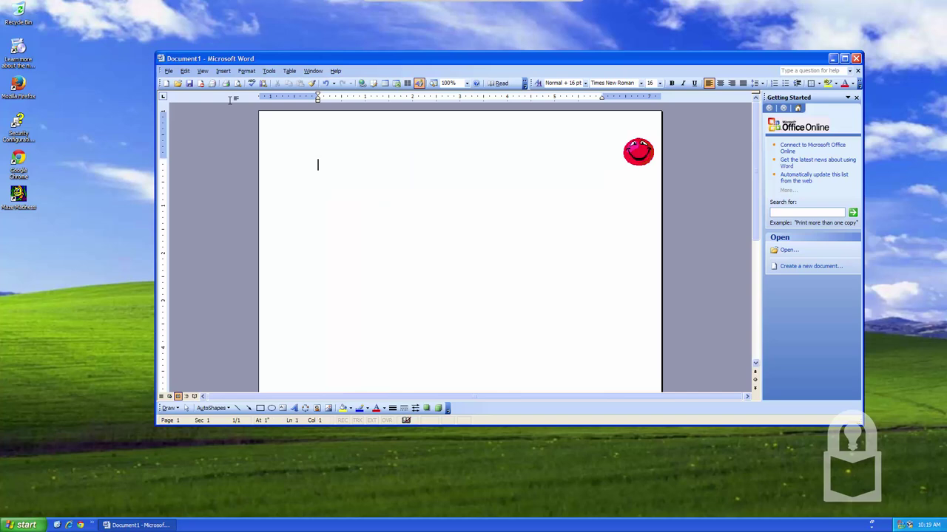
text(One of my dre)
text(ams )
text(as a child w)
text(as)
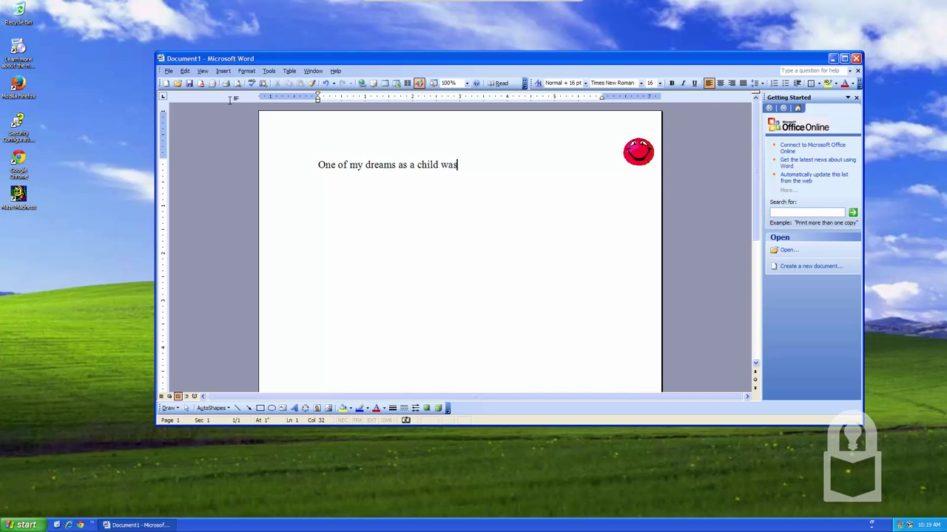
text( to get a b)
key(BackSpace)
text(Cricket ba)
text(ts)
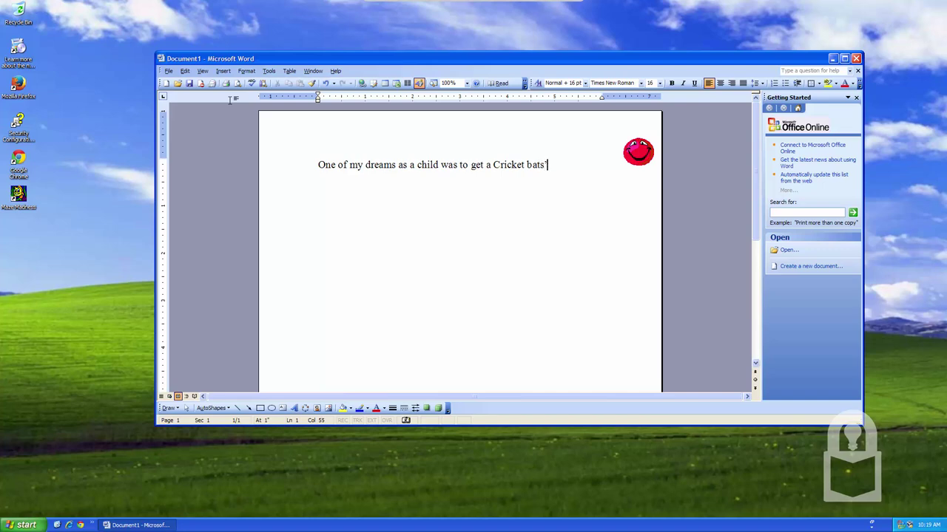
text(man’s h)
text(elmet. I wanted)
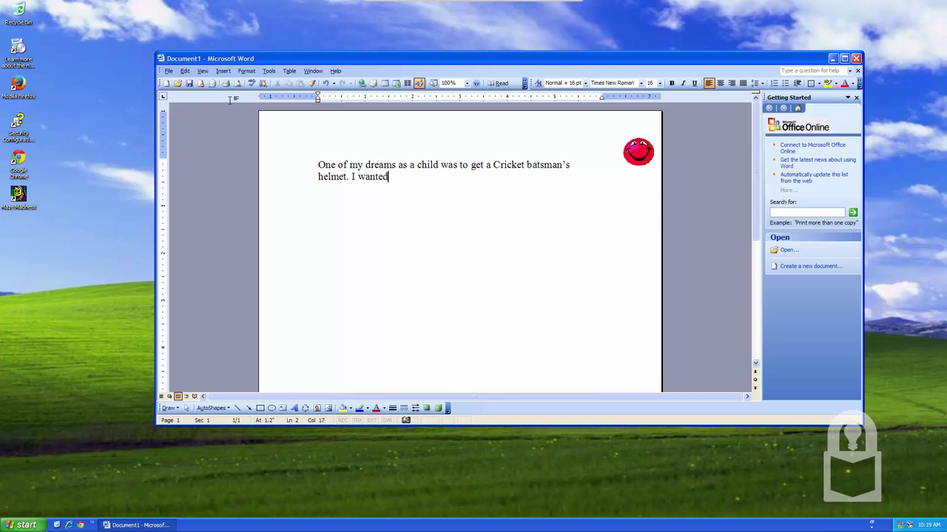
text( a green helm)
- Add that I wanted a green helmet to match my country's team colour, as Bangladesh wears green
key(BackSpace)
key(BackSpace)
text(et,)
key(BackSpace)
key(BackSpace)
text(. I wanted a green helmet )
text(so that )
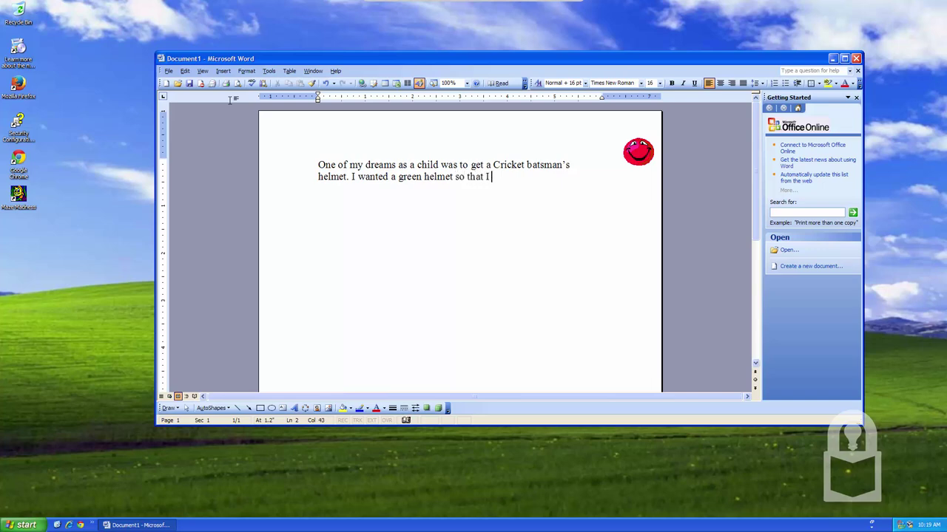
text(it would ma)
text(tch my cou)
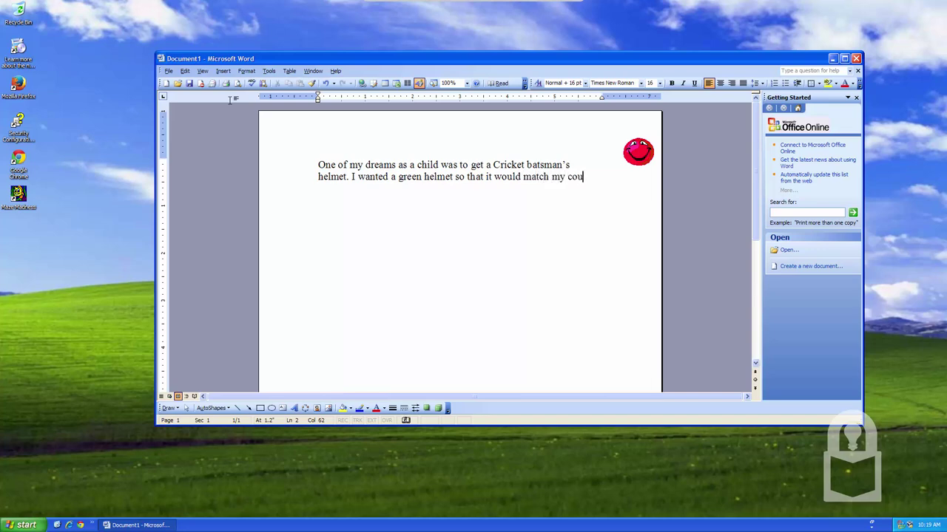
text(ntries)
key(BackSpace)
text('s)
key(BackSpace)
key(BackSpace)
key(BackSpace)
- End the paragraph with 'Bangladesh's flag color is green and red', then clear all the text
text(y’s t)
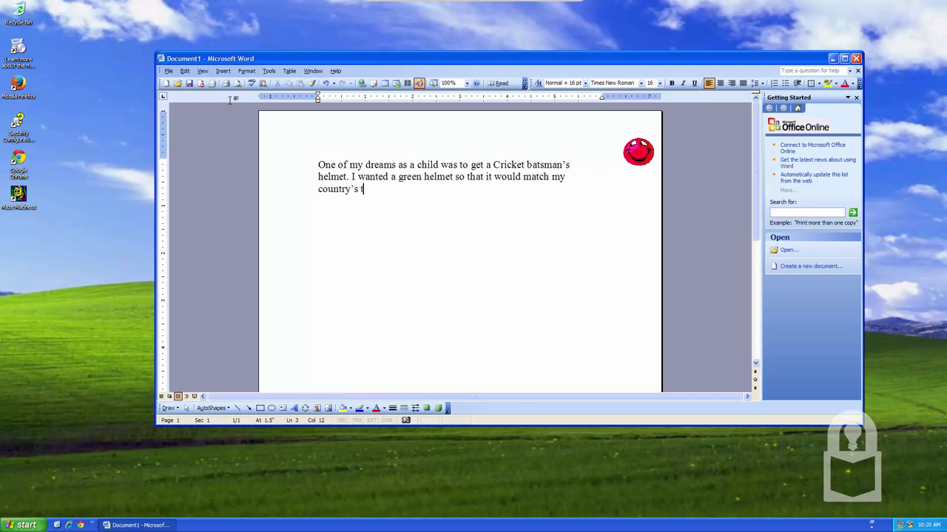
text(eam c)
text(olor.)
text( Bangladesh )
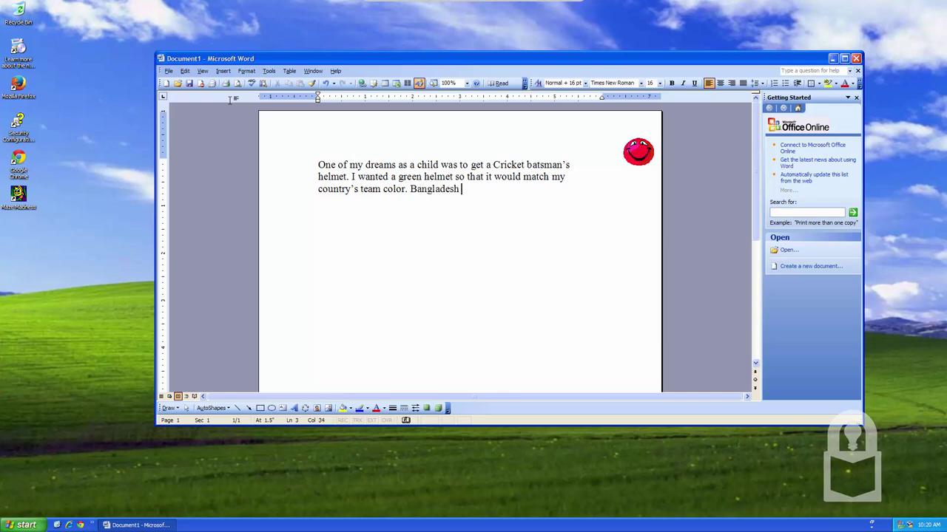
text(wears gre)
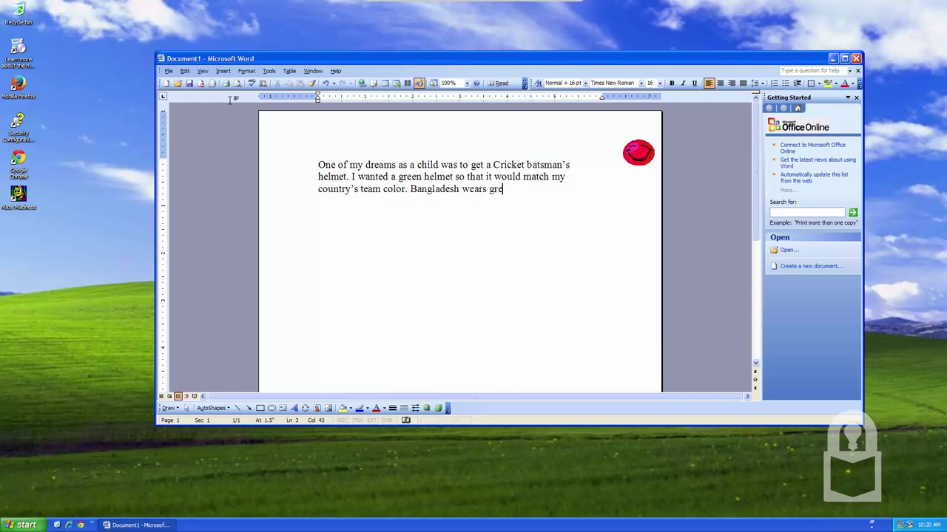
text(en )
text( with)
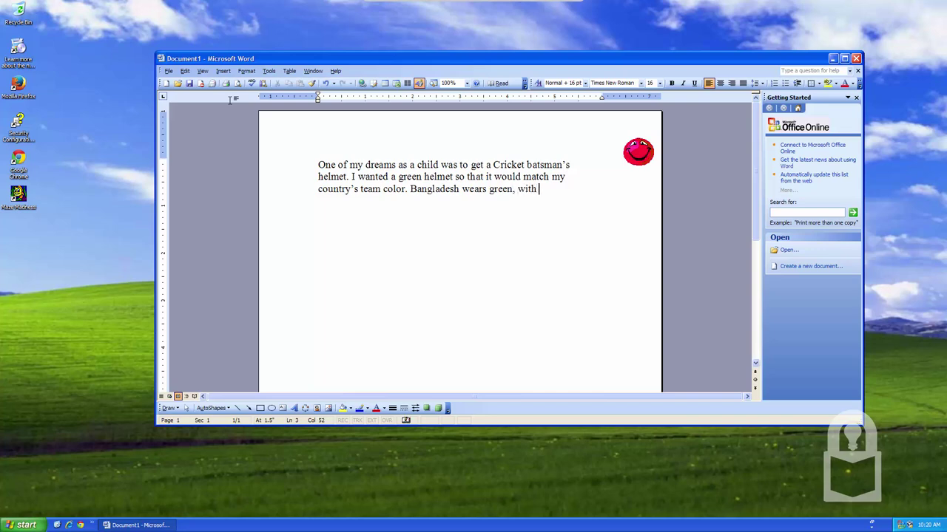
text( a )
text(slid)
text(ght touch of red. That’s because)
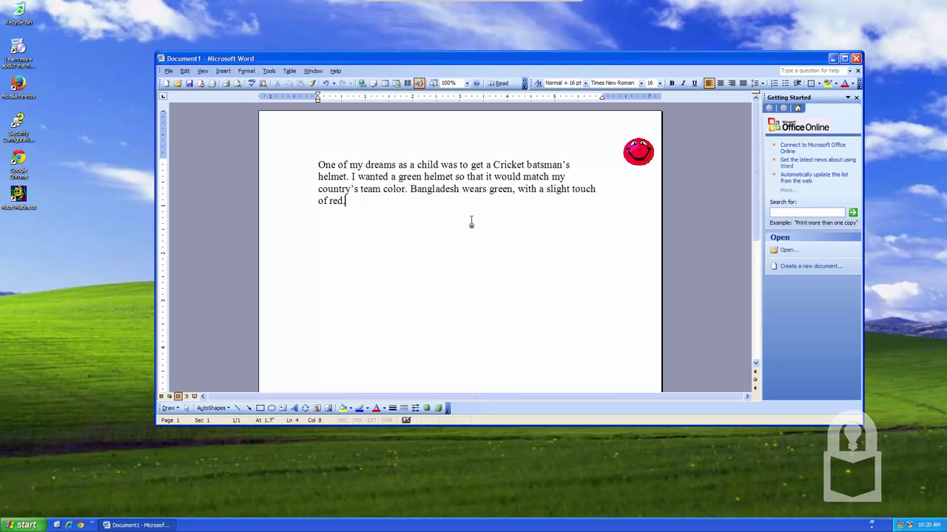
- Add that I wanted a green helmet to match my country's team colour, as Bangladesh wears green
- End the paragraph with 'Bangladesh's flag color is green and red', then clear all the text
text( That's )
text(because )
text(BAN)
key(BackSpace)
key(BackSpace)
key(BackSpace)
text(Bangla)
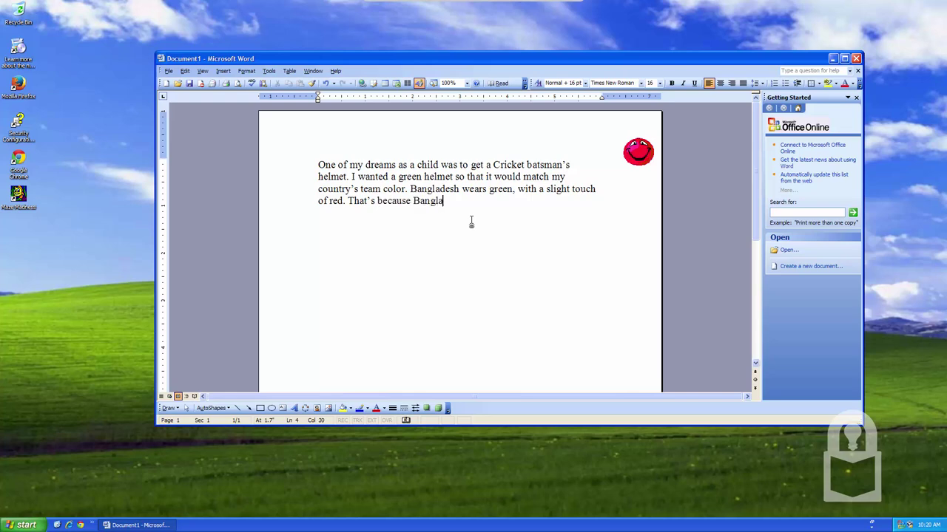
text(desh)
key(BackSpace)
text('s )
text(flag )
text(color )
text(is )
text(green )
text(and red)
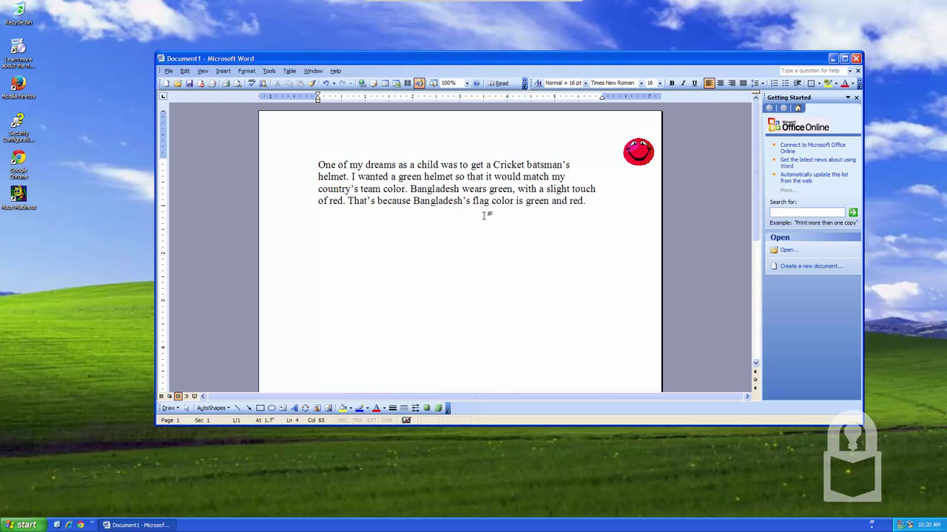
key(ctrl+a)
key(Delete)
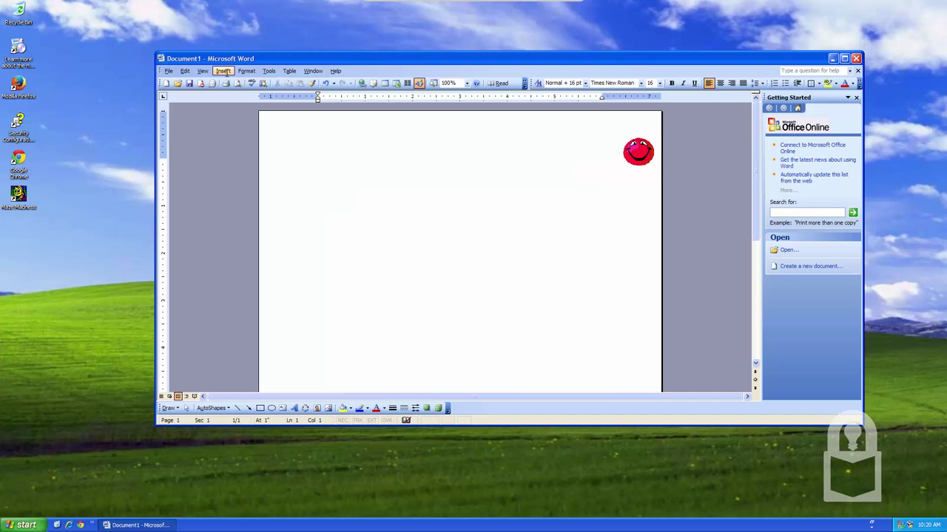
text(Hmm.)
text(wh)
text( els)
text(e sho)
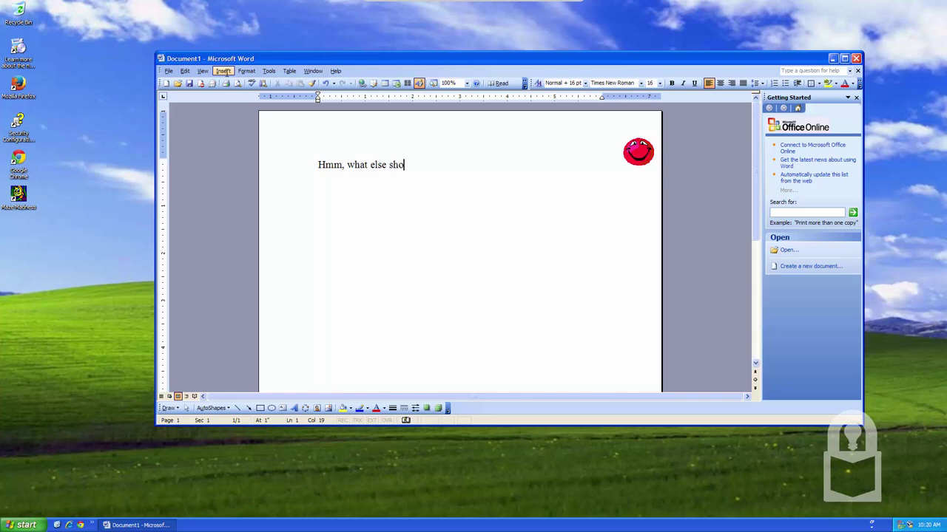
text(uld I talk about?)
key(ctrl+a)
key(BackSpace)
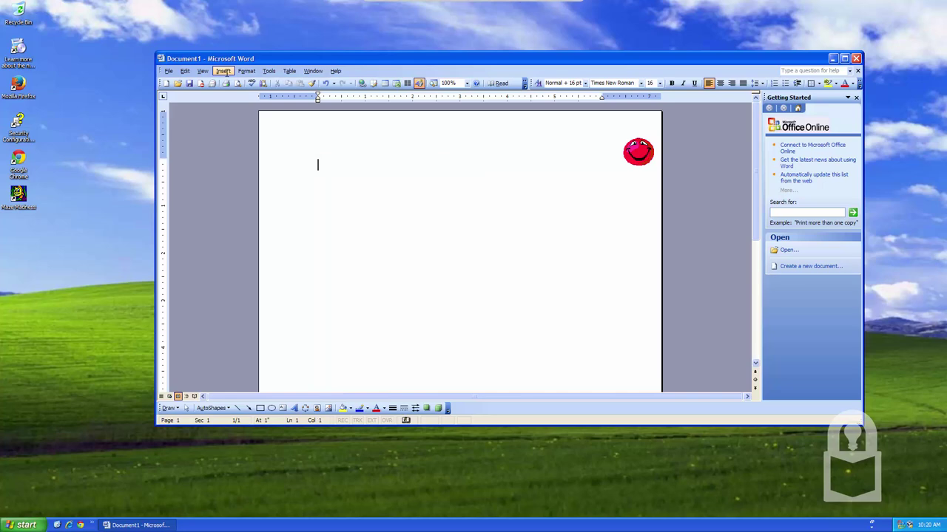
text(I love compute)
text(rs. I am a ge)
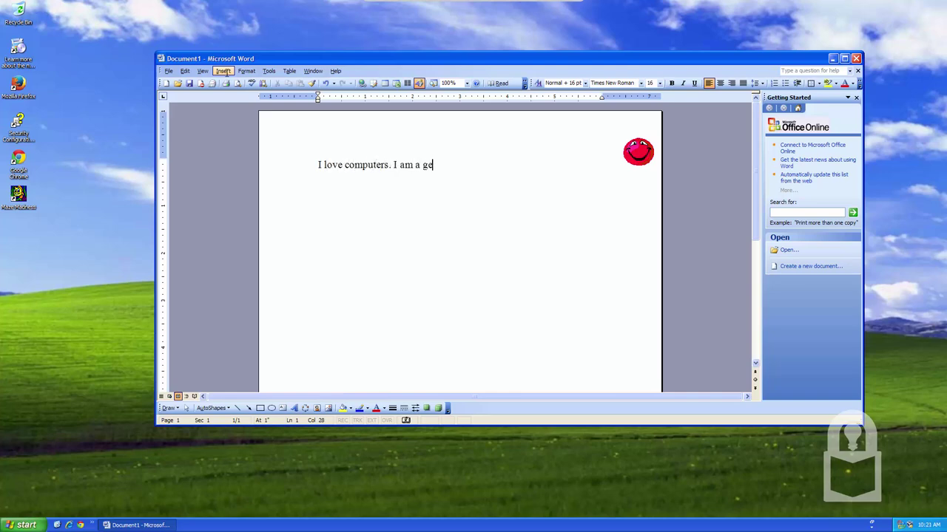
text(ek. I o)
key(BackSpace)
text(lov)
key(BackSpace)
key(BackSpace)
key(BackSpace)
text(love)
key(BackSpace)
key(BackSpace)
key(BackSpace)
text(also l)
text(ove programm)
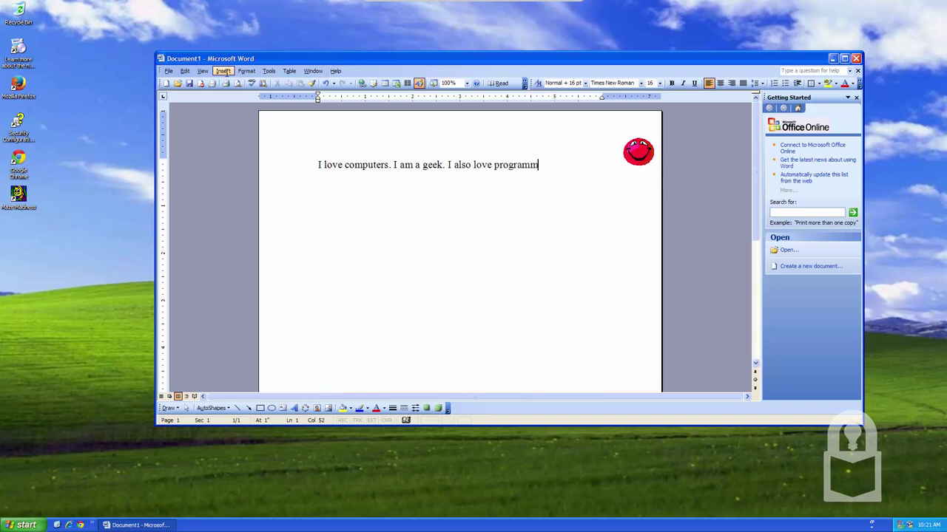
text(ing. :)
text())
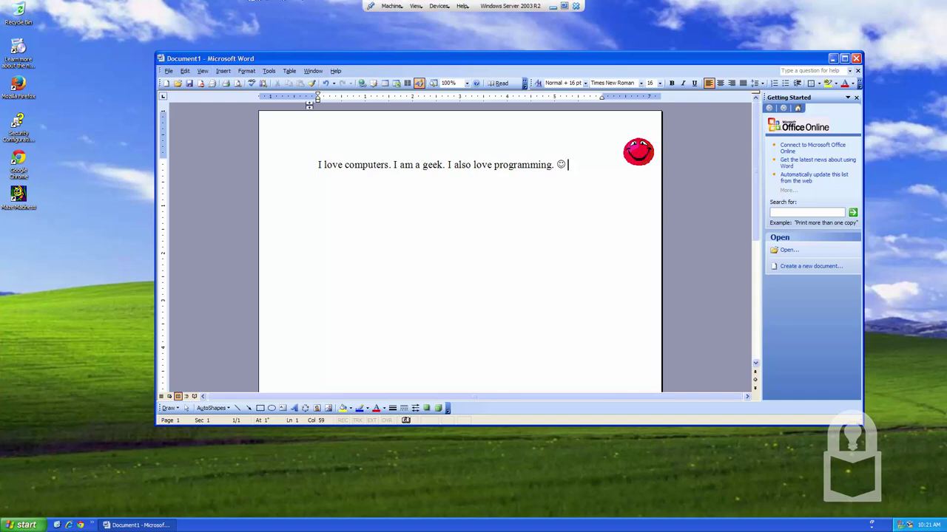
click(253, 177)
key(Delete)
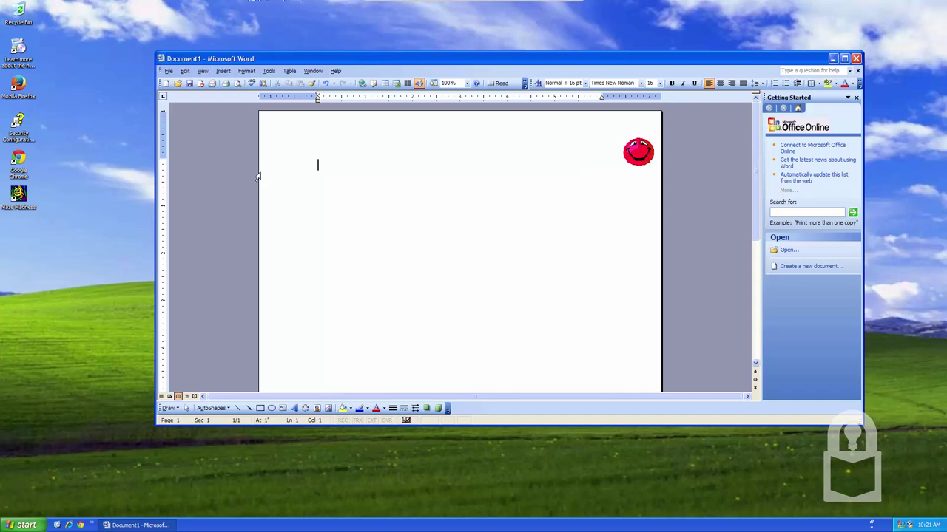
- Replace the face symbols with 'Are you getting tired of blue? I am. Let's change the color. How about green?'
text(:( ) )
text(:D)
key(BackSpace)
key(BackSpace)
key(BackSpace)
key(BackSpace)
key(BackSpace)
key(BackSpace)
text(Are y)
text(ou getting tired o)
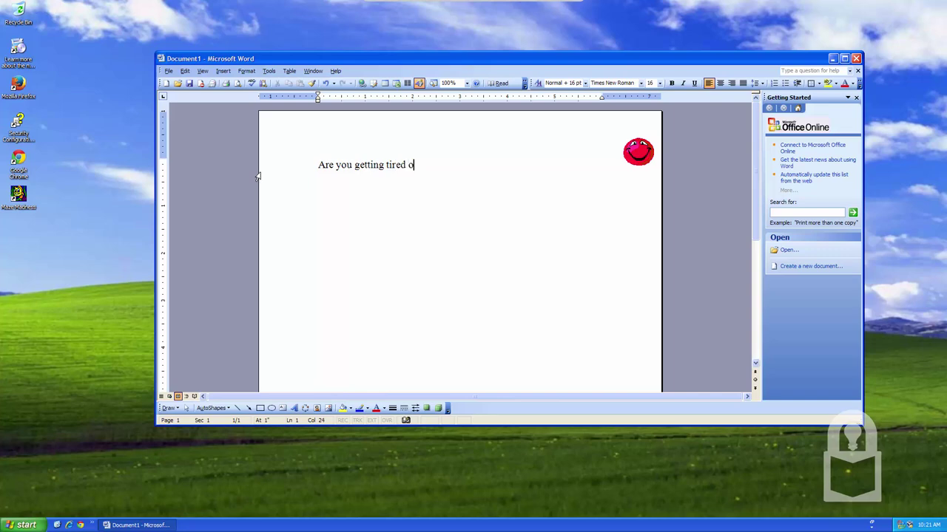
text(f blue? I )
text(am )
text(Let's c)
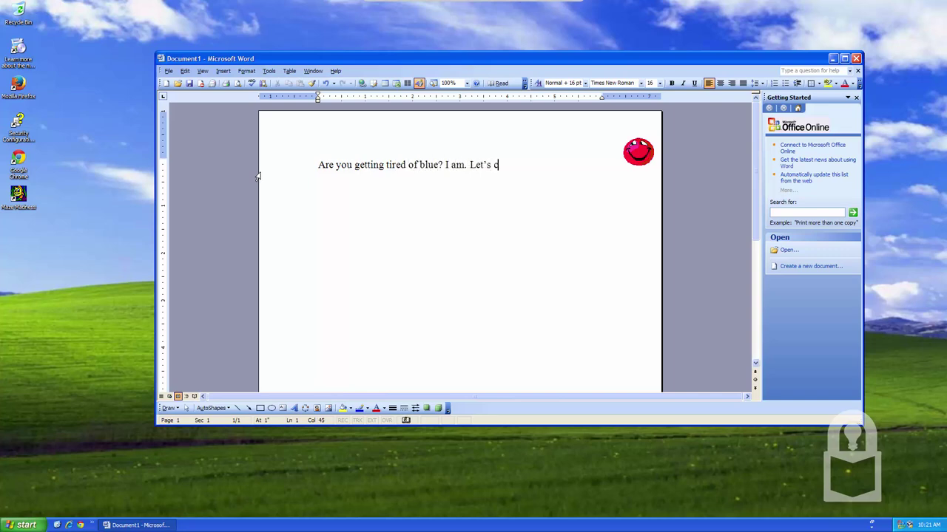
text(hange the color. H)
text(ow about)
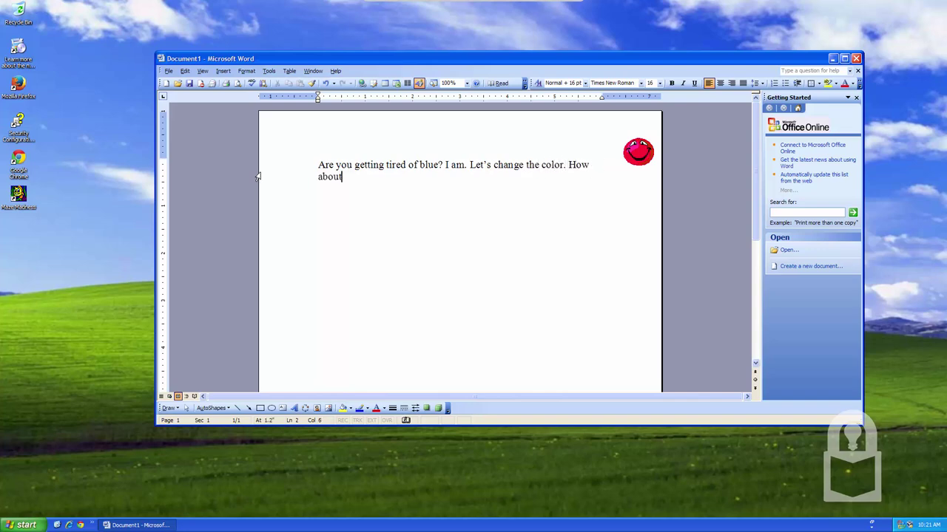
text( green?)
click(377, 32)
- Apply the Olive Green Windows color scheme and erase the previous message
right_click(377, 32)
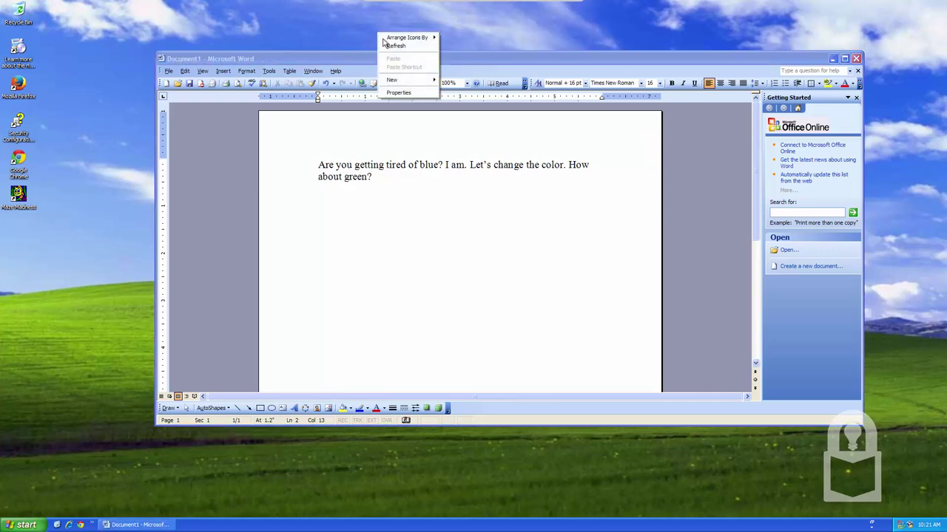
click(403, 94)
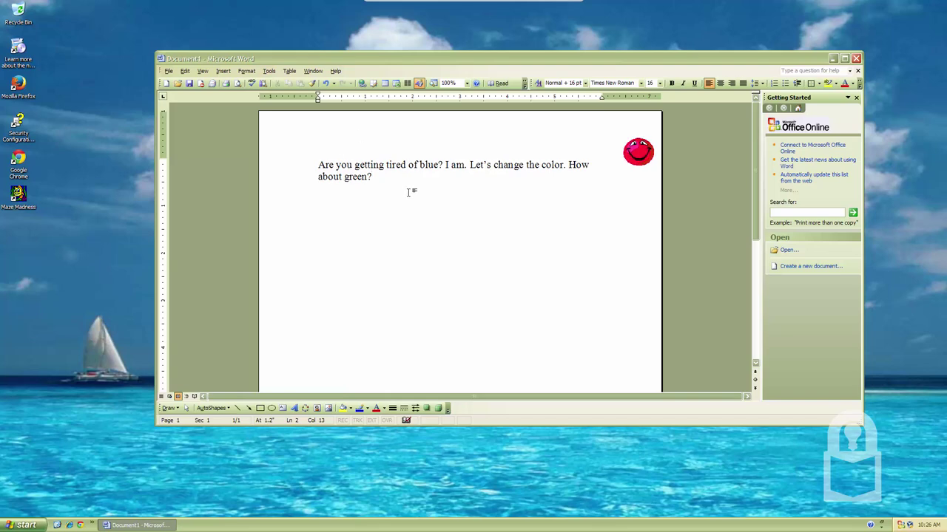
key(BackSpace)
key(BackSpace)
key(BackSpace)
key(BackSpace)
key(BackSpace)
key(BackSpace)
key(BackSpace)
key(BackSpace)
key(BackSpace)
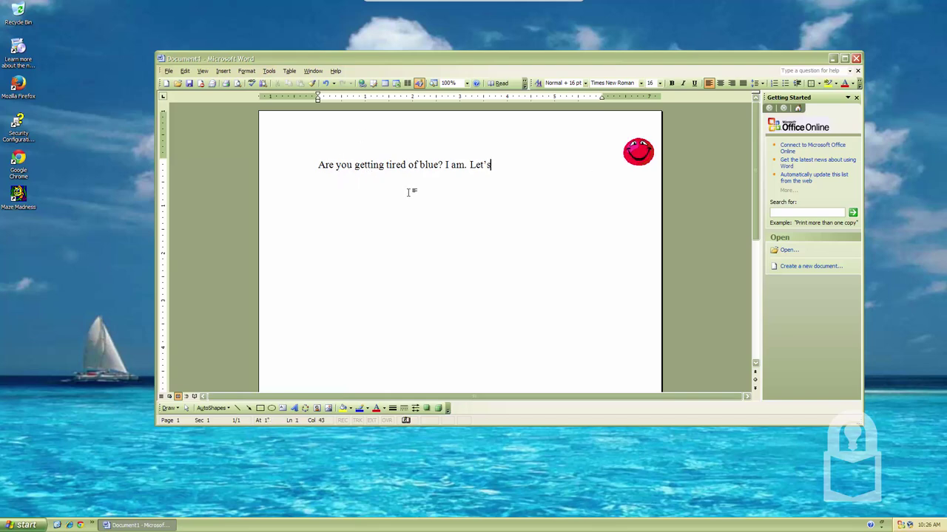
key(shift+Home)
key(BackSpace)
- Type a note saying the green is the olive theme, the previous was Luna, and you're not a fan
text(Okay, )
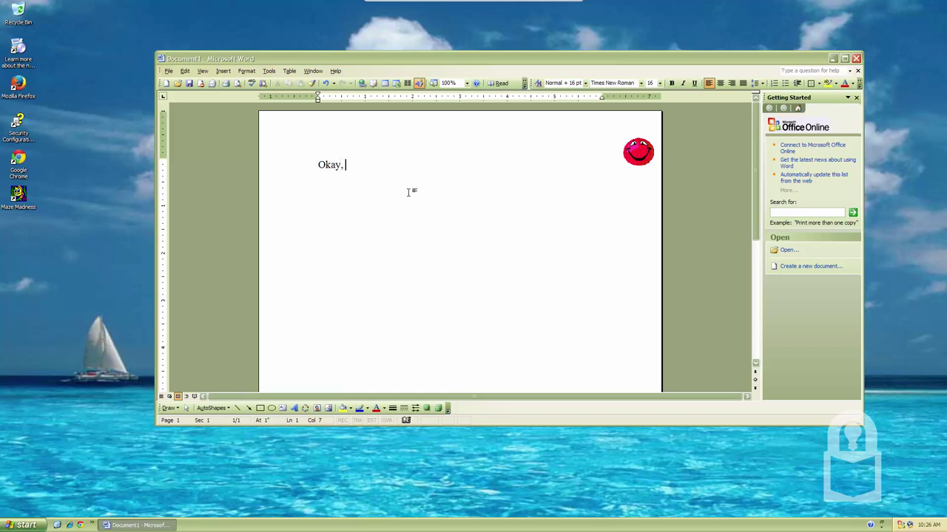
text(so what do you th)
text(ink of the green)
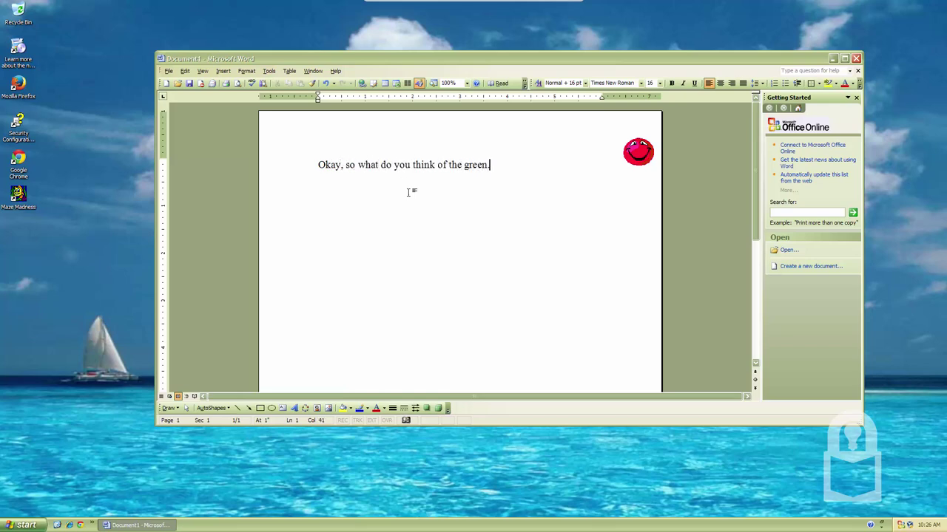
text(? It’s)
text( ca)
key(BackSpace)
key(BackSpace)
key(BackSpace)
text(the olive)
text( theme. The one I)
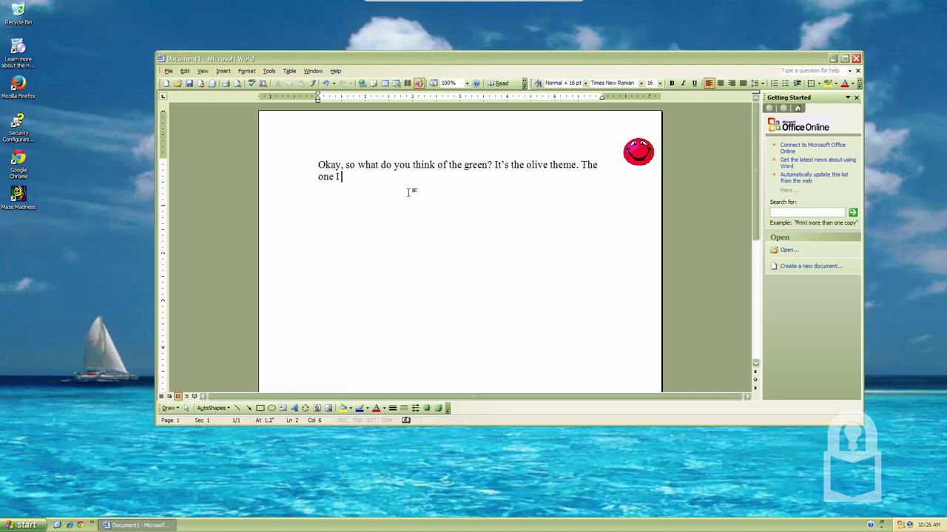
text( had previously)
text( was the)
key(BackSpace)
key(BackSpace)
key(BackSpace)
text(called the Lu)
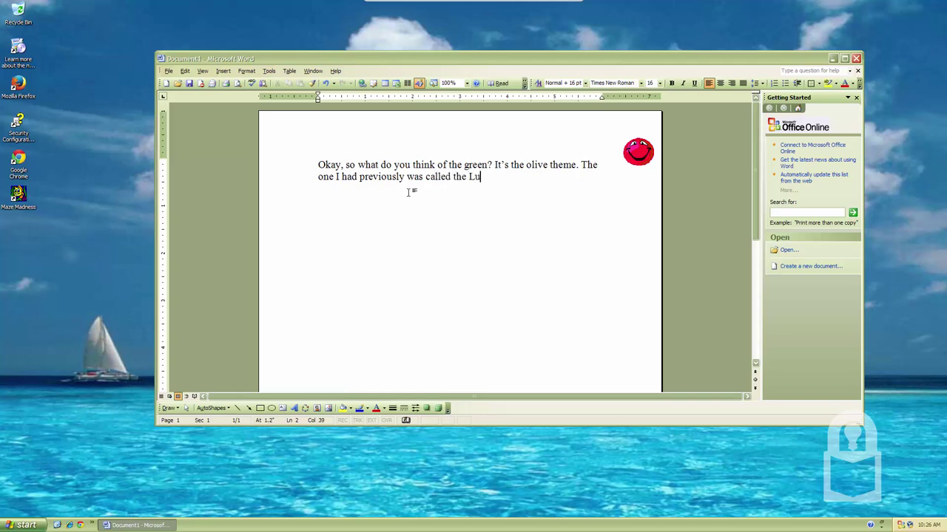
text(na Theme. )
text(I r)
key(BackSpace)
text(am not a)
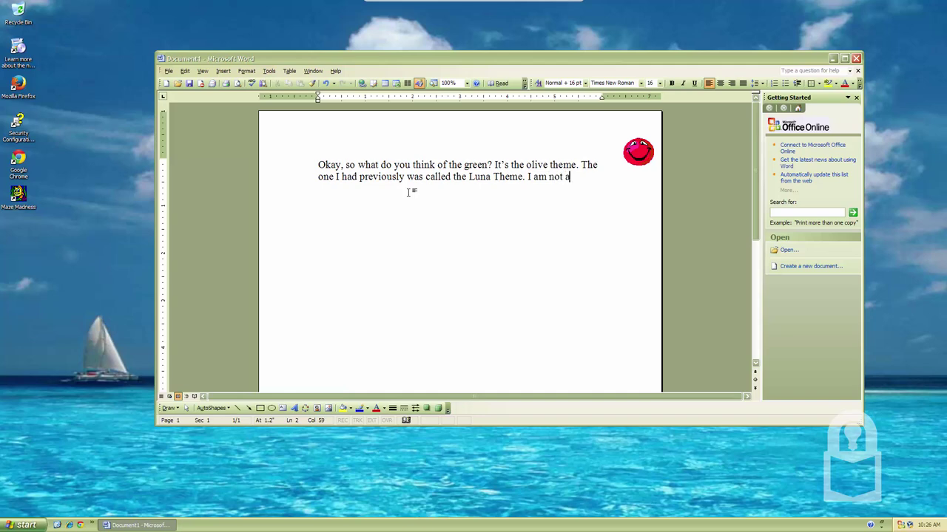
text( huge f)
text(an of the)
text( Olive theme. )
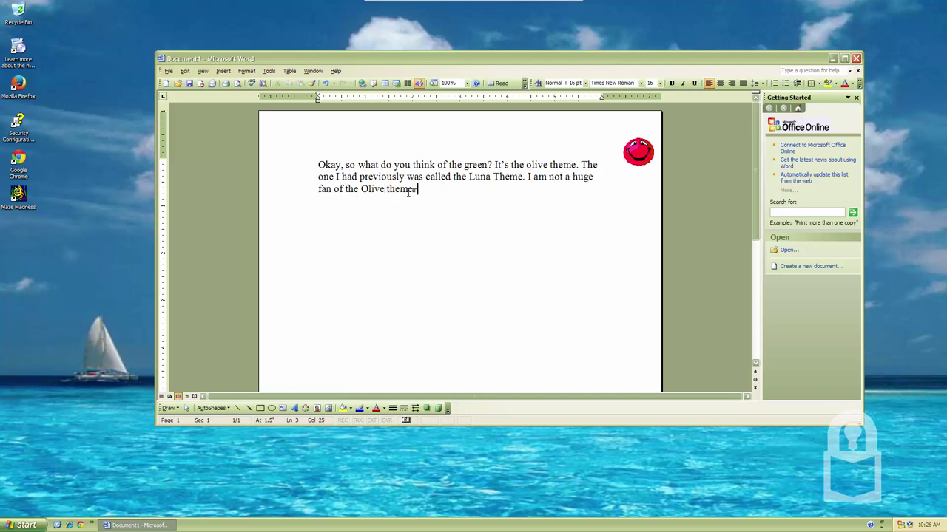
text(Are you?)
- Clear the page, type 'So, we were saying...oh never mind.' and clear it again
key(ctrl+a)
key(Delete)
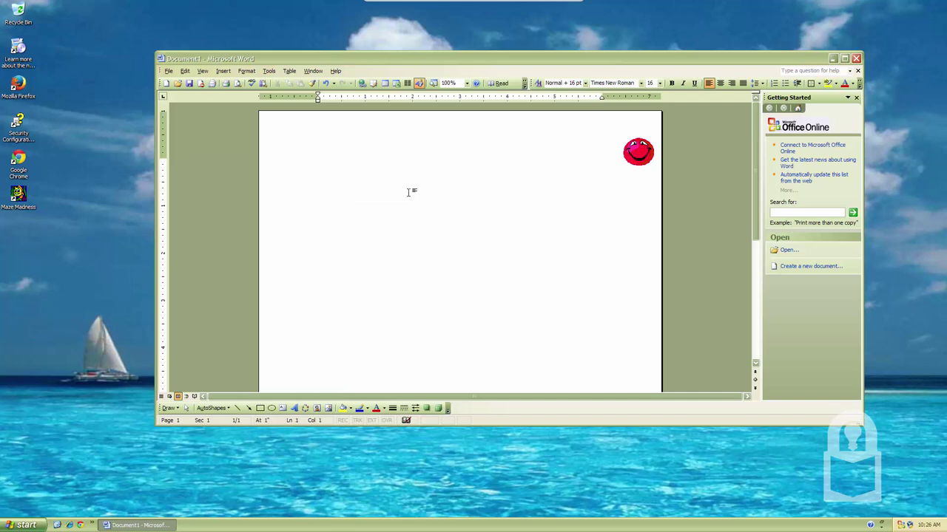
text(So,)
text( as w)
text(e were)
text( saying...w)
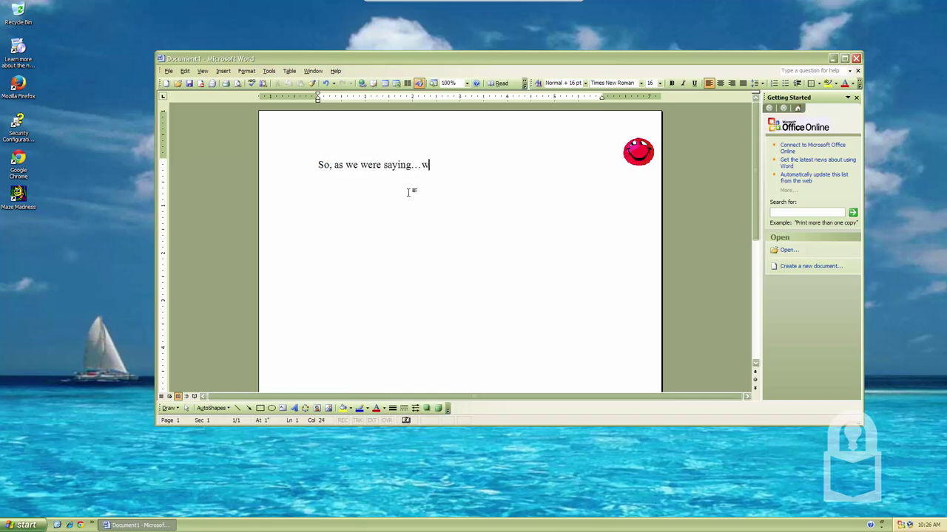
text(hat were we )
text(talking about aga)
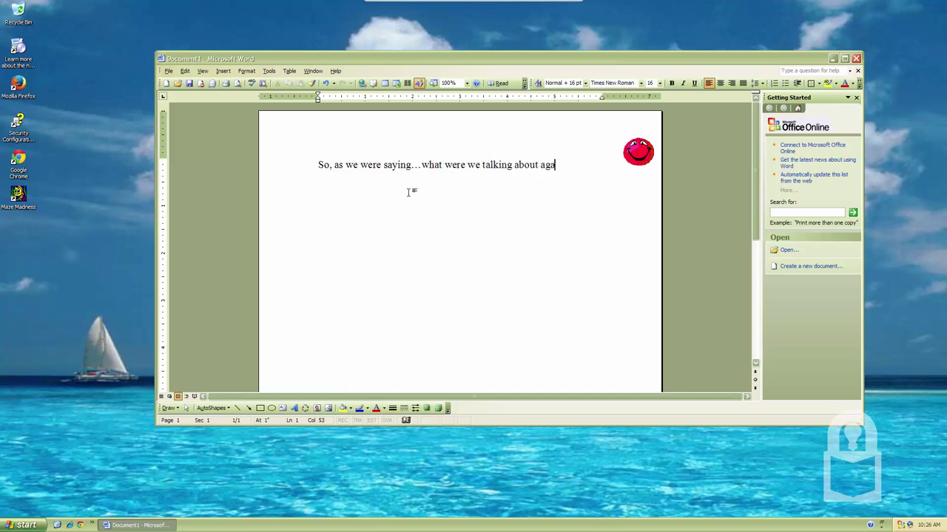
text(in.)
text(oh )
text(never mind.)
key(ctrl+a)
key(BackSpace)
- Type 'I love creating cool graphic design in Photoshop' and plan a future Photoshop video
text(I love )
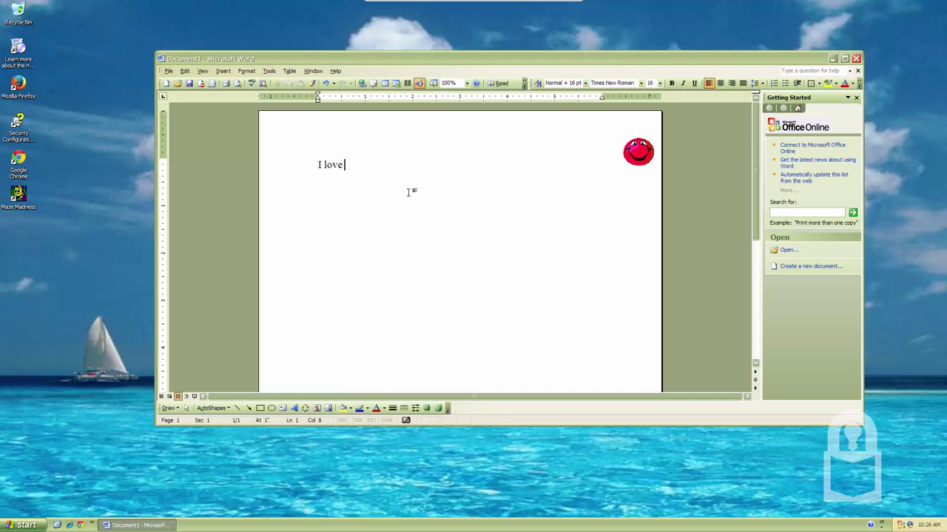
text(photoshop…)
text(I love cr)
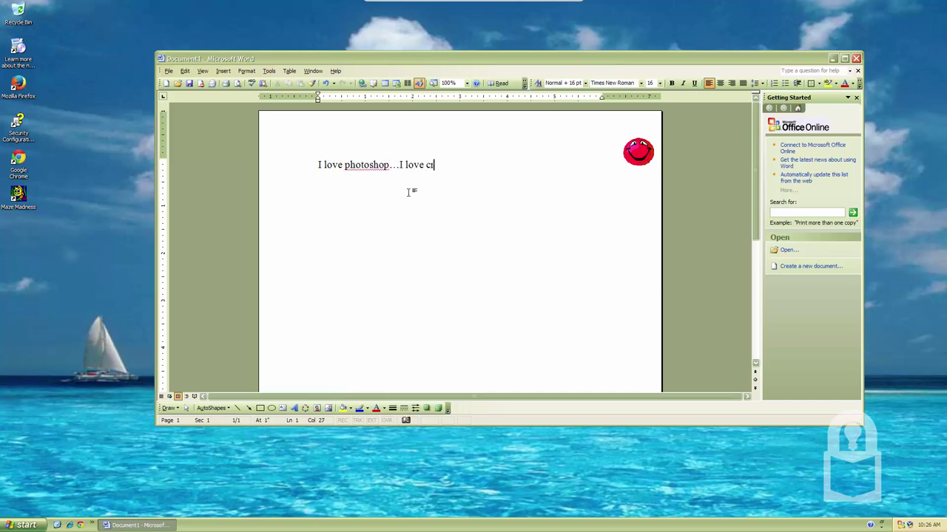
text(eating)
text( cool d)
text(aphic)
key(BackSpace)
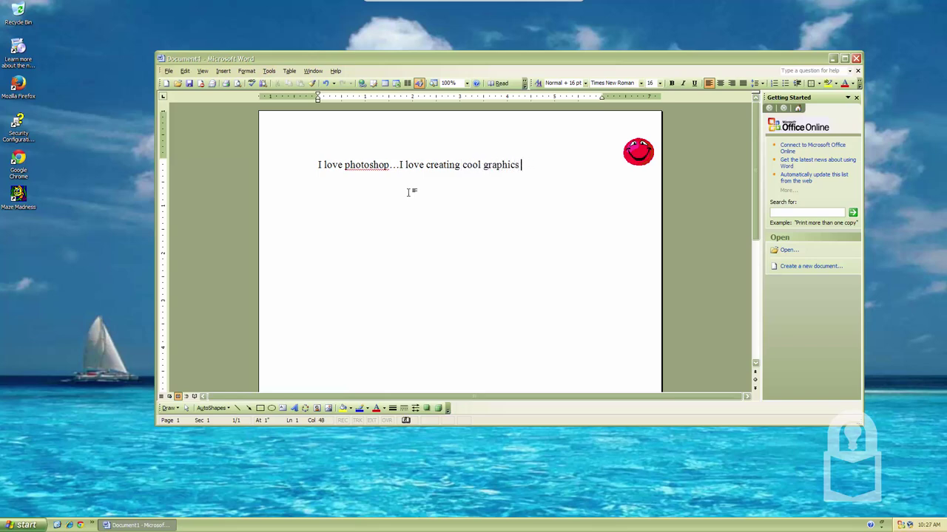
text(design in Phot)
text(oshop. )
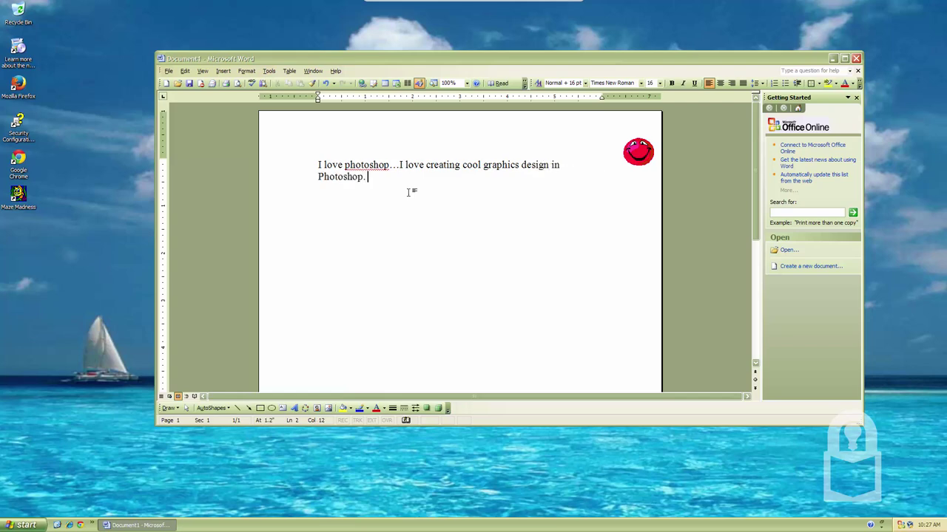
text(I guess I)
text(wil)
text(l have to make a v)
text(ideo abou)
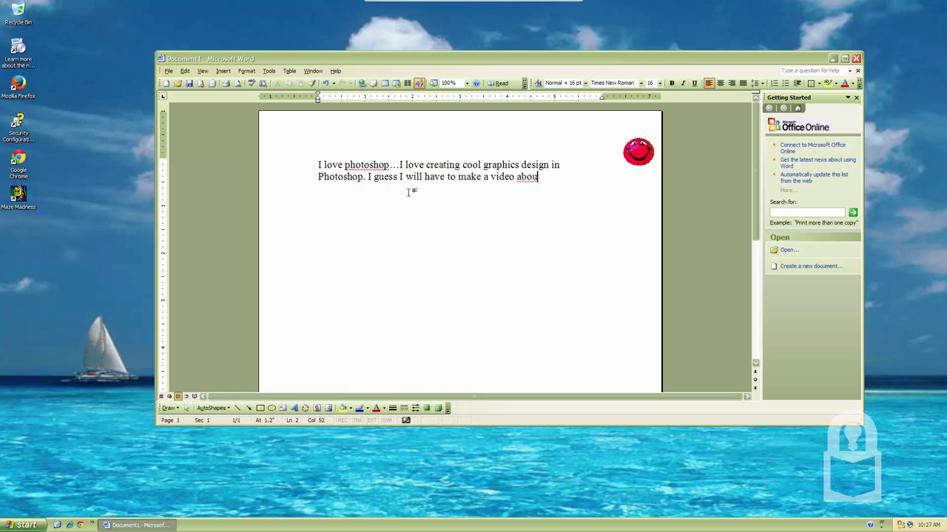
text(t photoshop)
text( in the g)
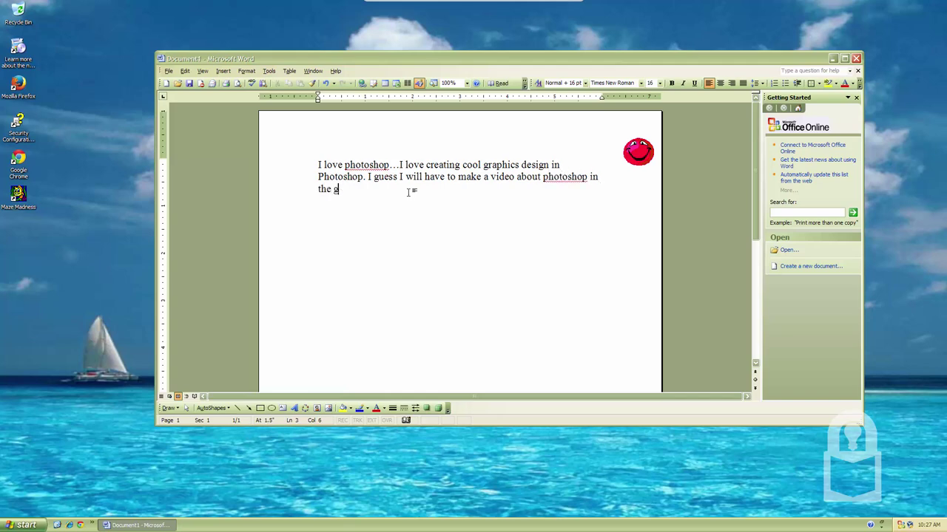
key(BackSpace)
- Finish the Photoshop sentence with 'future.' and clear the page
text(future.)
key(ctrl+a)
key(Delete)
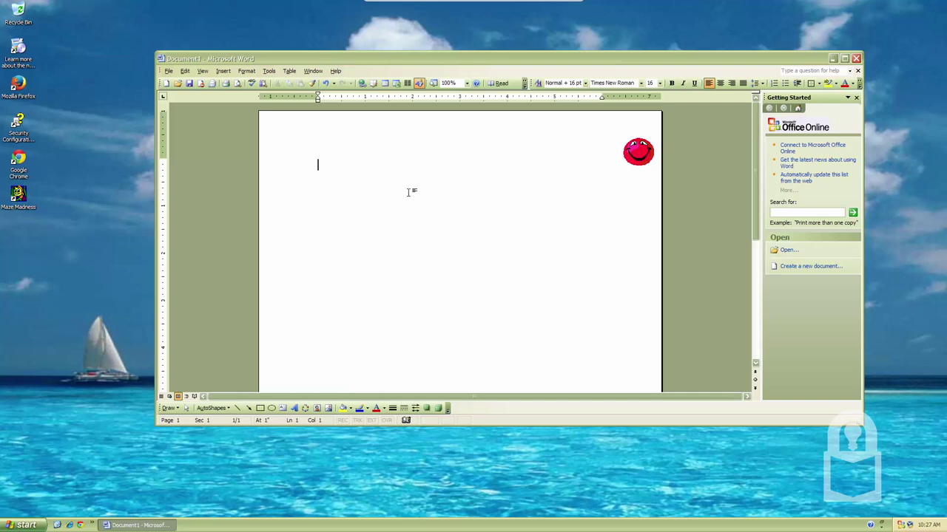
- Type a paragraph about drawing in Photoshop on a Surface Pro with a pressure-sensitive pen
text(I )
text(You wi)
key(BackSpace)
key(BackSpace)
text(kno)
text(w what? I might)
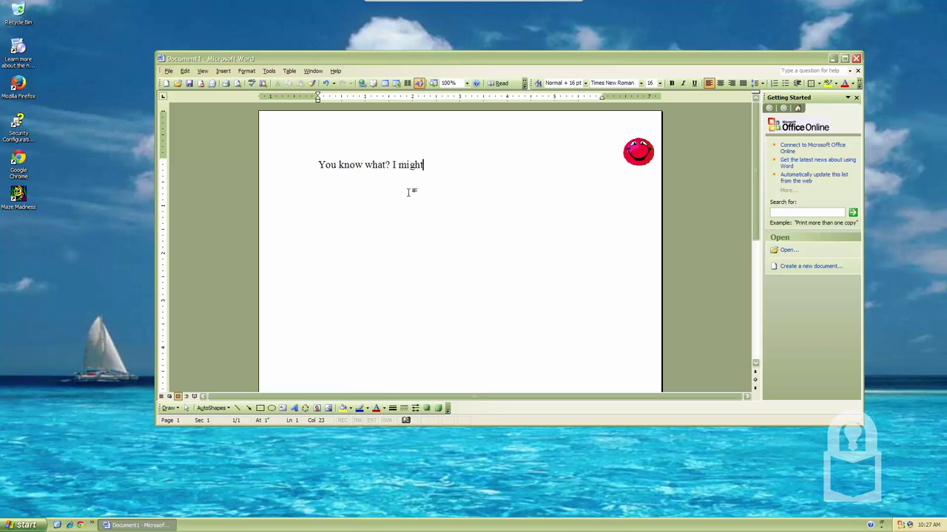
text( actually wa)
text(nt to )
text(dr)
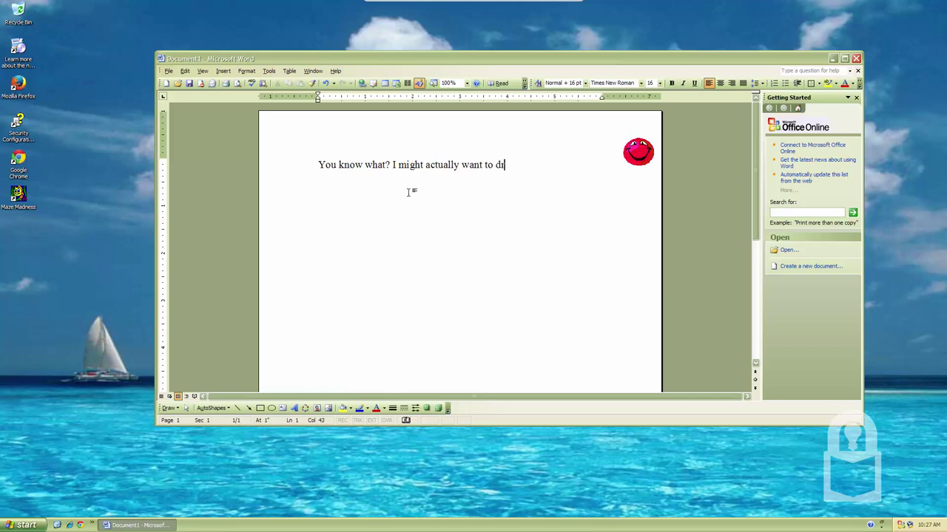
text(aw something)
text( i)
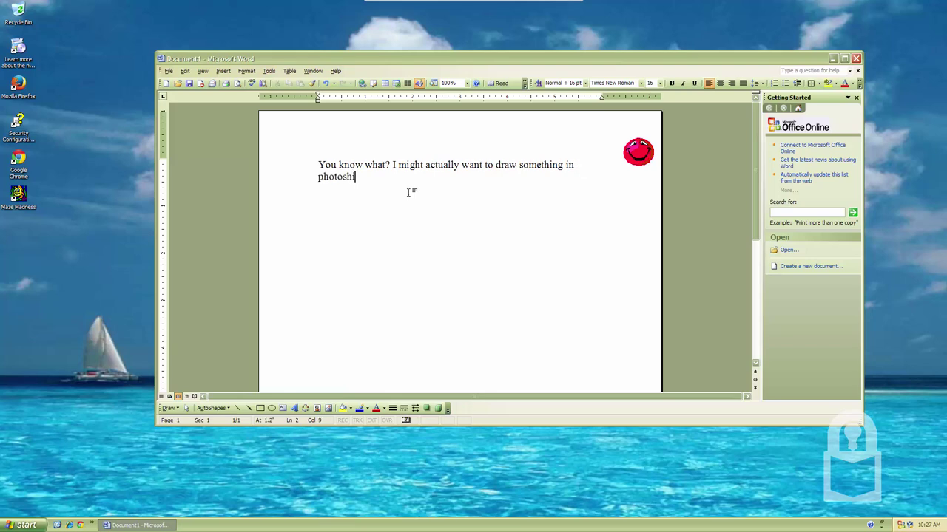
text(n photoshop and record)
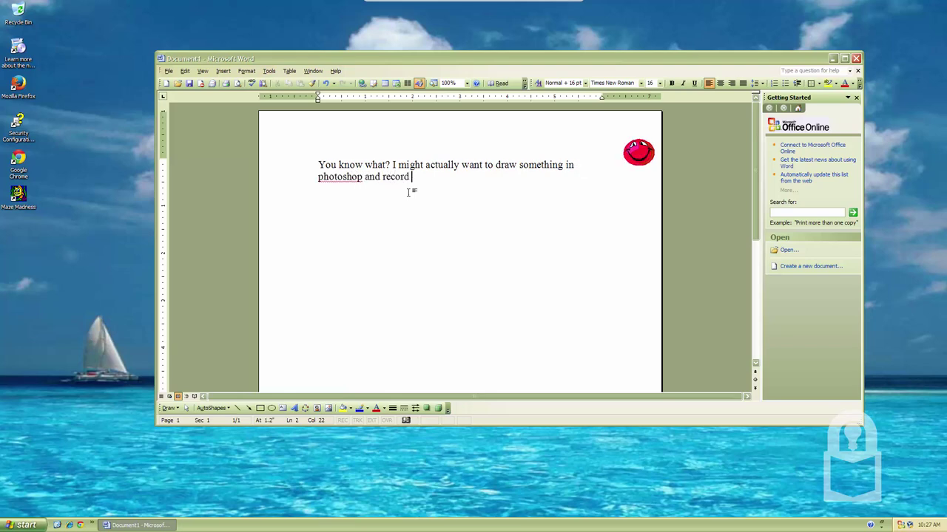
text( the drawing. I)
text( have a )
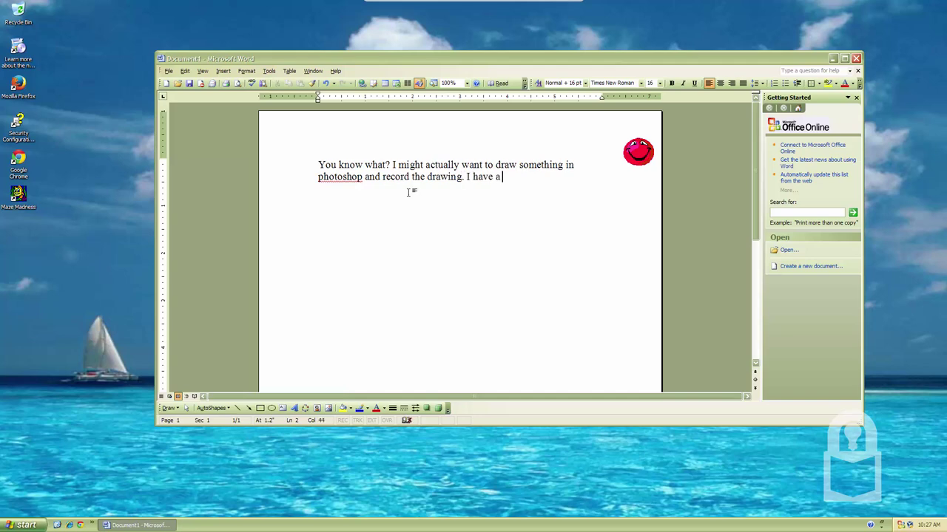
text(Surface Pr)
text(o t)
key(BackSpace)
text(wi)
text(l)
key(BackSpace)
key(BackSpace)
key(BackSpace)
text(which)
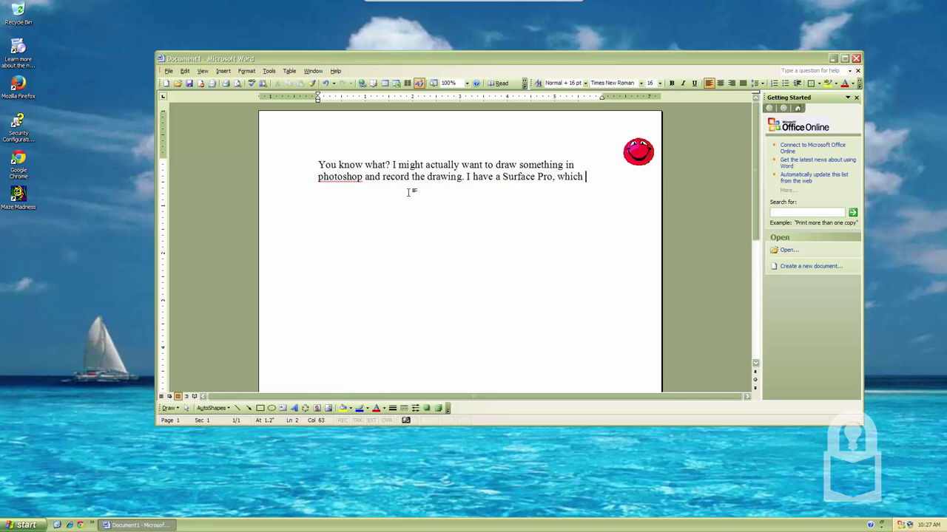
text( I can use with )
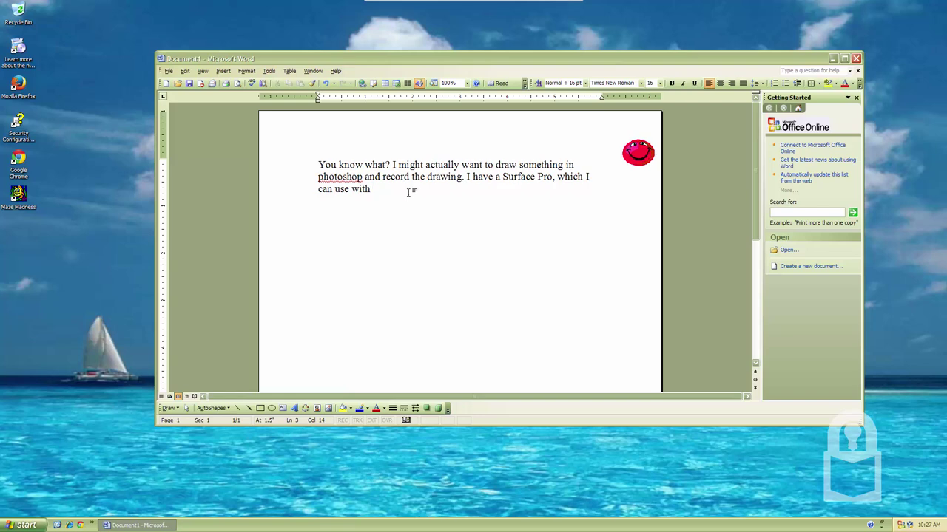
text(a )
text(ayd)
text(pen to dr)
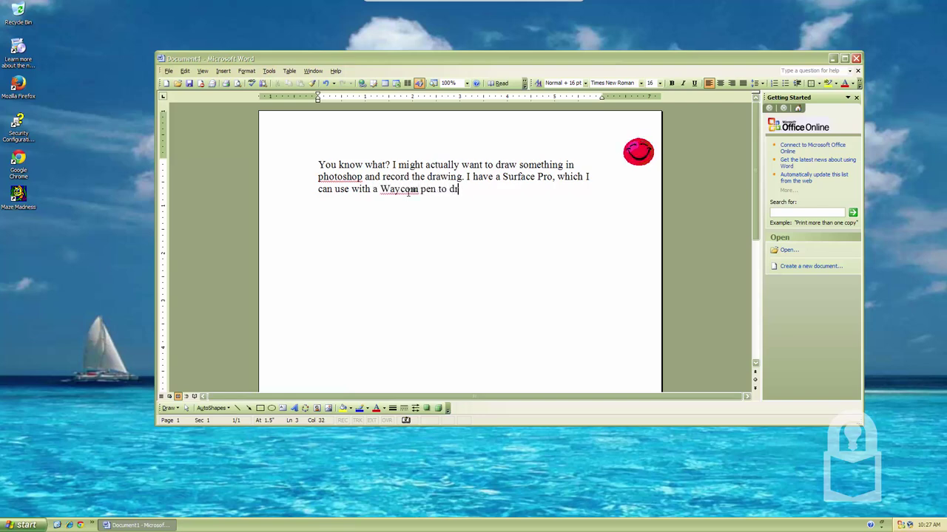
text(a)
key(BackSpace)
key(BackSpace)
text(aw d)
text(irectly on the s)
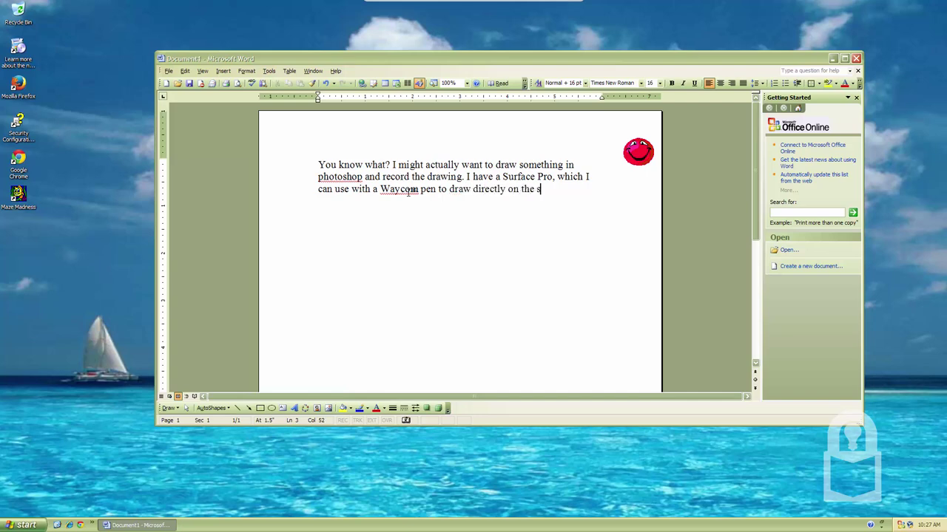
text(creen. It's re)
text(ally cool. It)
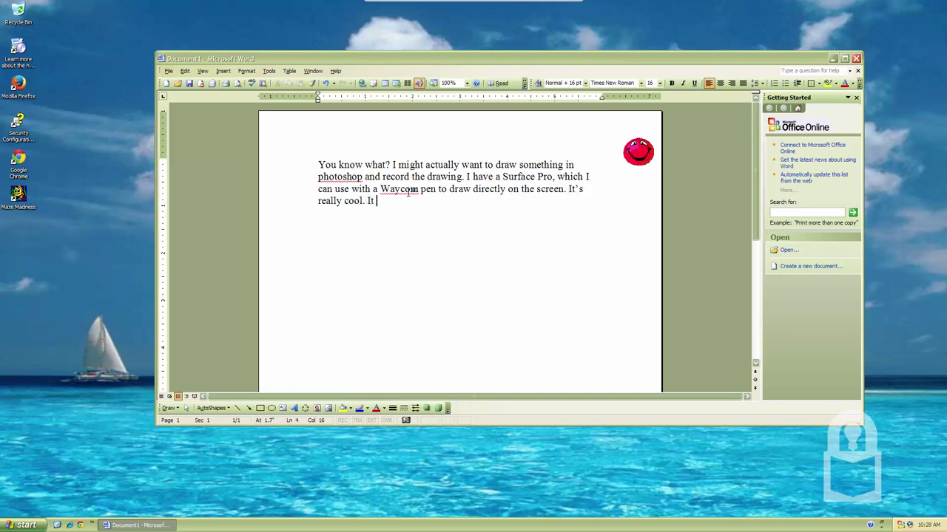
text(ha)
text(rese)
text(sure sensiv)
text(ity and everyth)
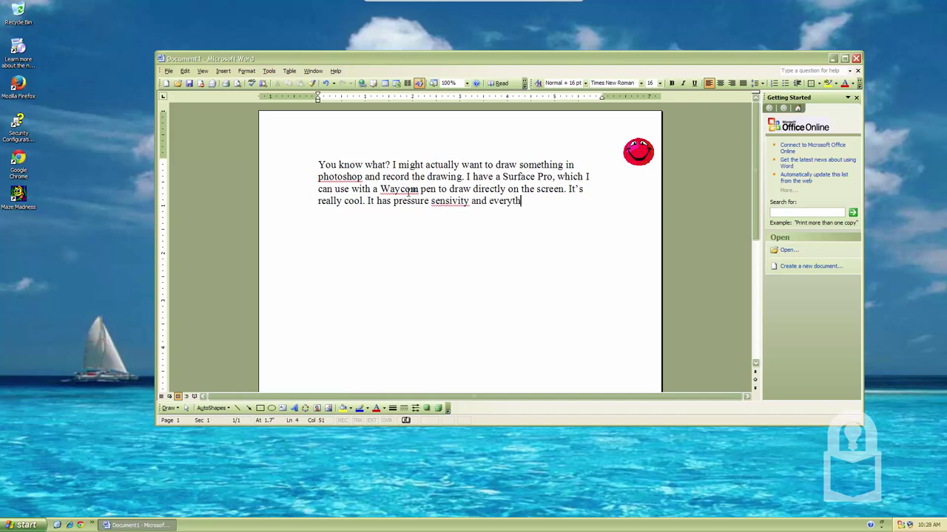
text(ing.)
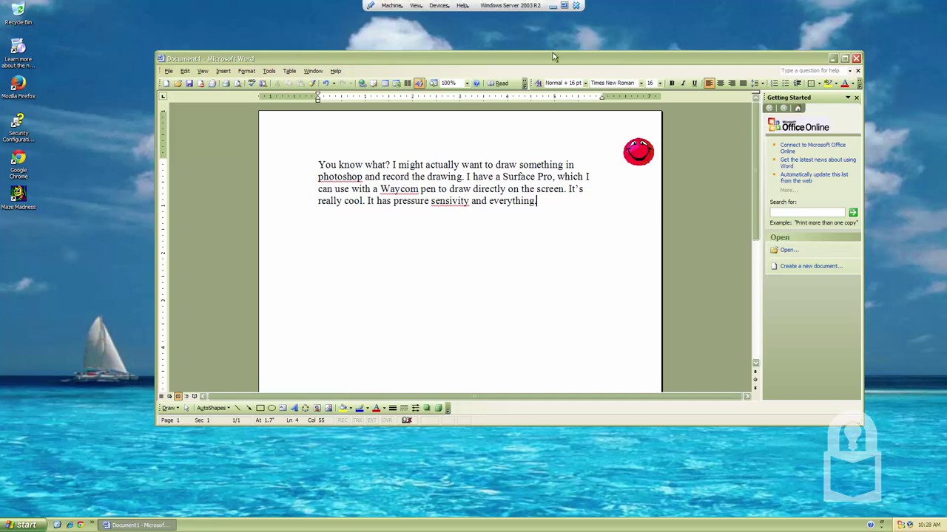
- Correct the misspelled word to 'sensitivity', then delete the whole paragraph
right_click(462, 204)
click(507, 214)
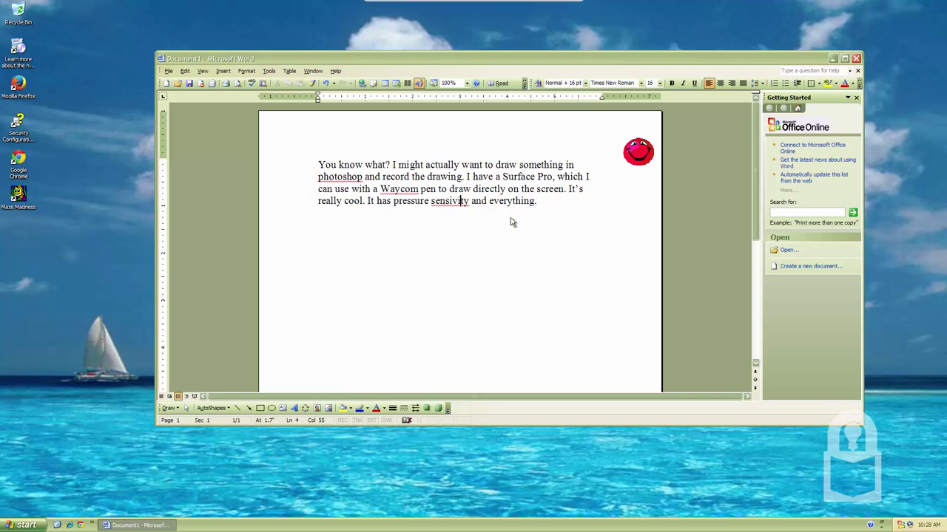
double_click(464, 201)
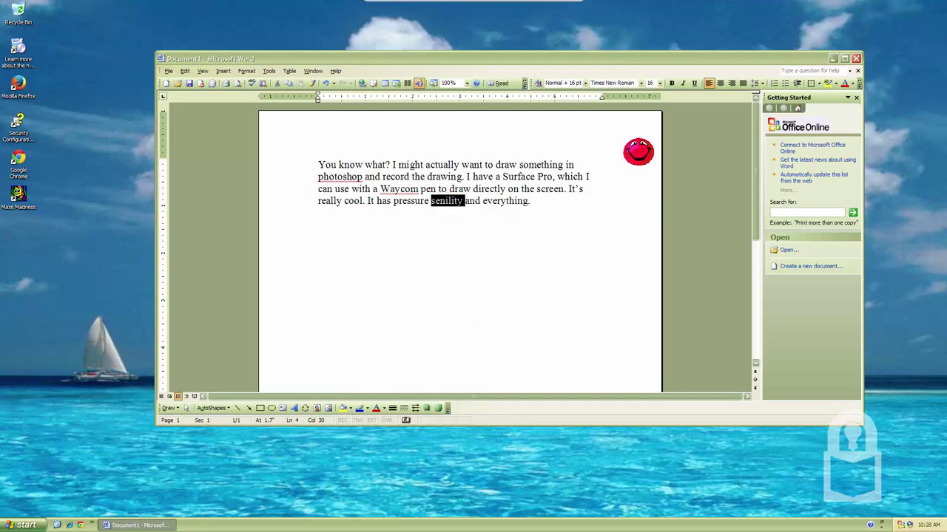
text(sensivi)
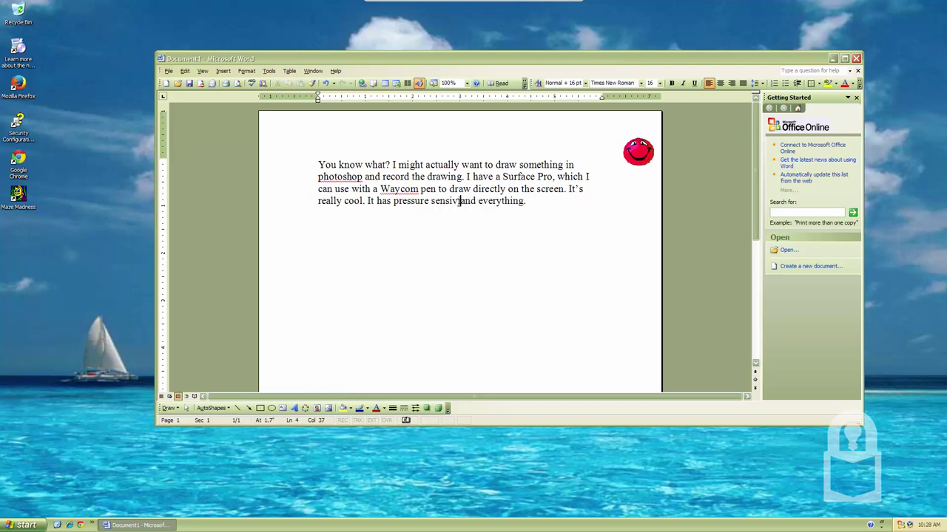
key(BackSpace)
key(BackSpace)
text(tivit)
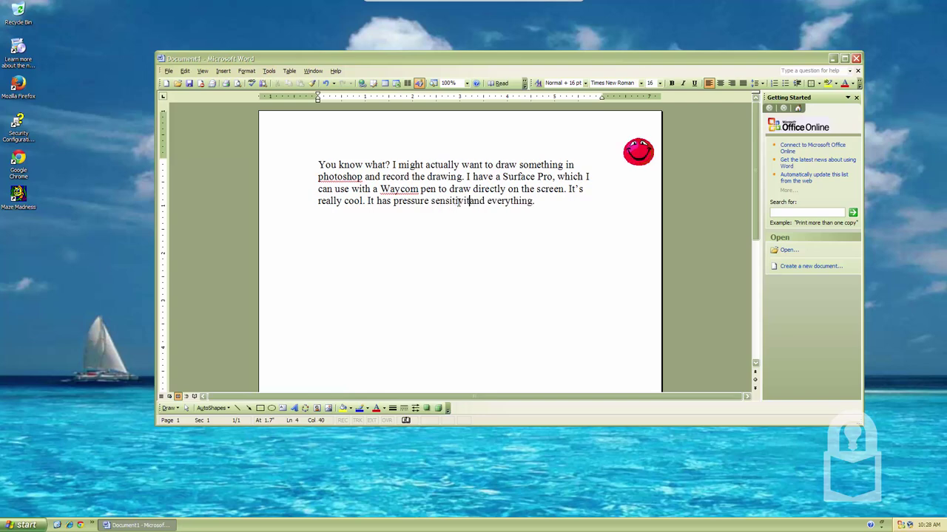
text(y)
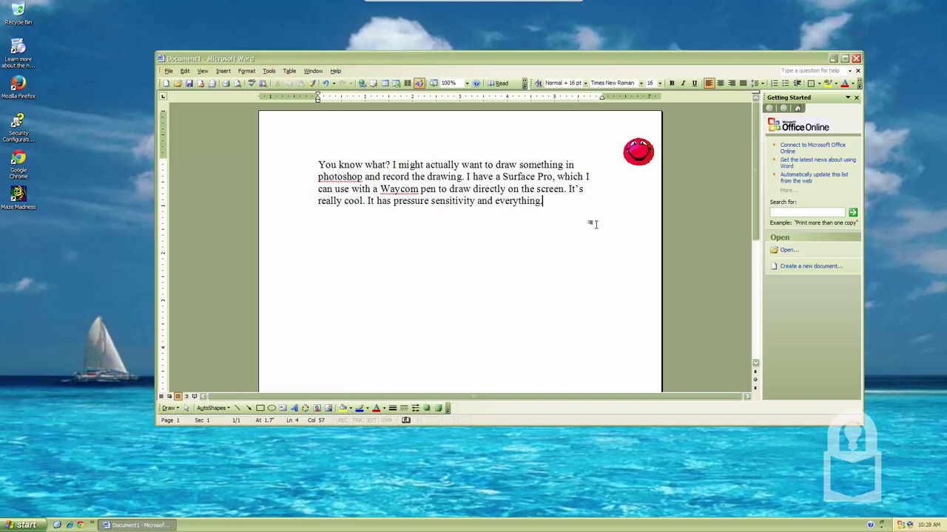
key(ctrl+a)
key(Delete)
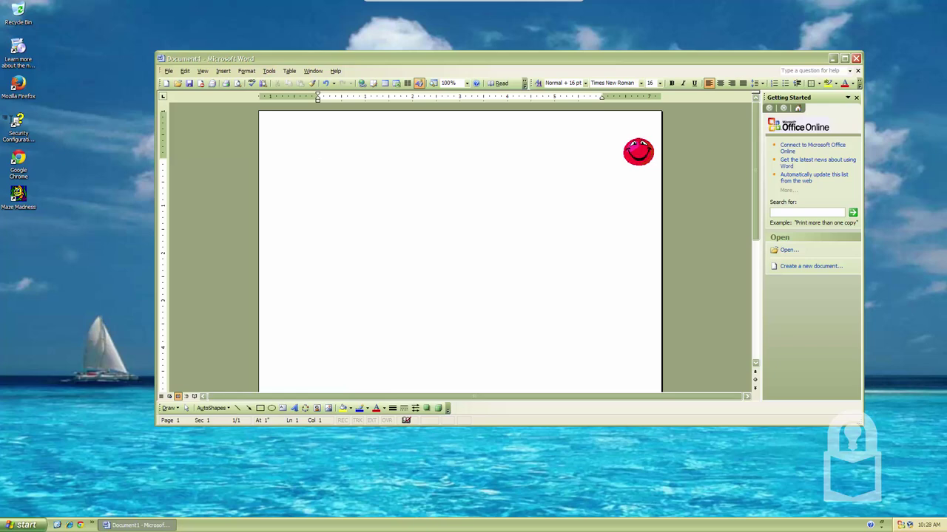
- Type 'Oopsie daisy. :P' and the note about dinosaurs popping into mind, then clear it
text(Oo)
text(pse)
key(BackSpace)
text(ie daisy)
text(. :P )
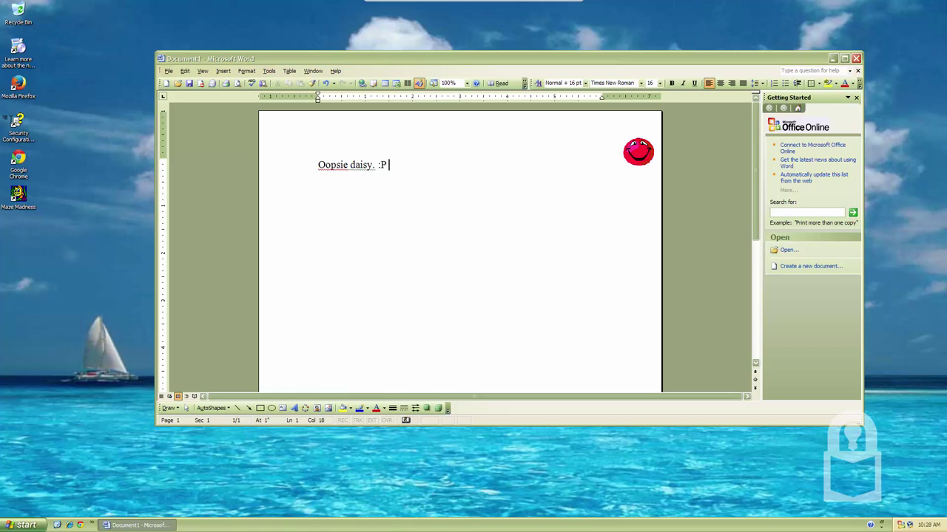
text(I )
text(totally forgo)
text(t what I was )
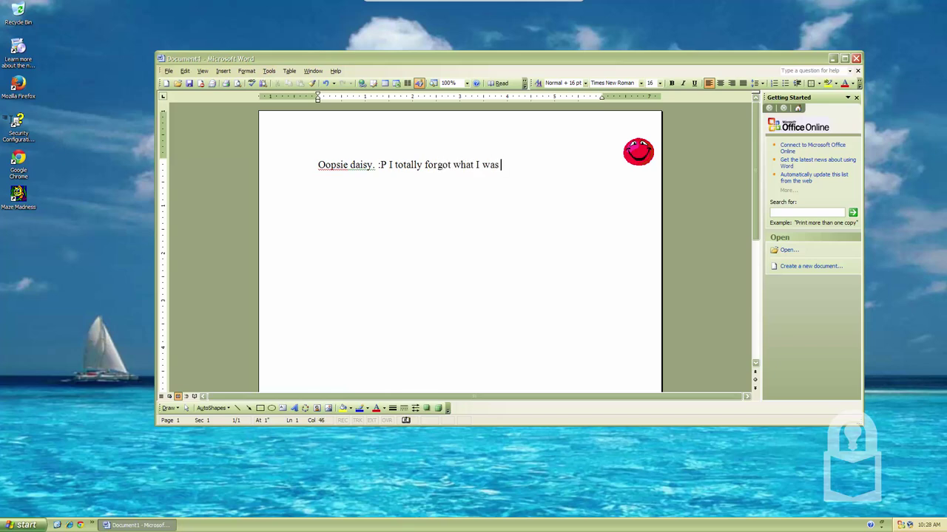
text(just about to sa)
text(y. Now, o)
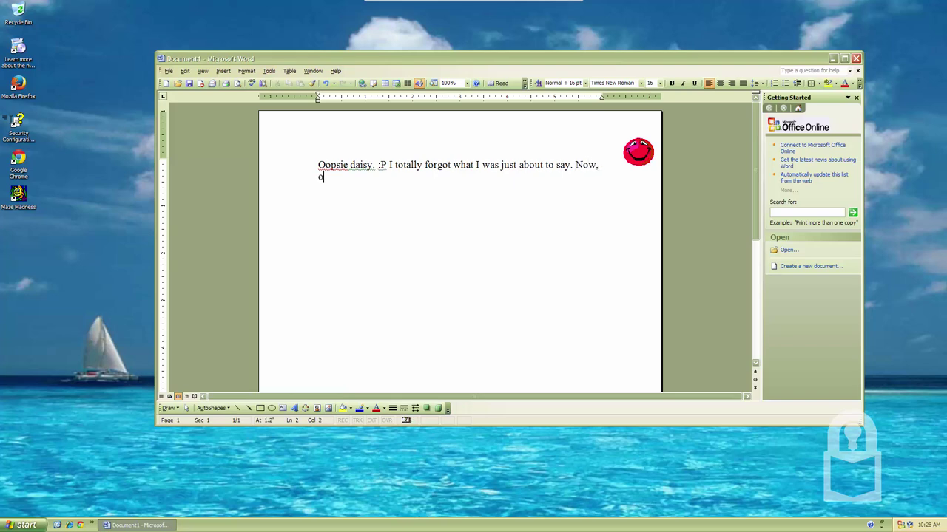
key(BackSpace)
text(for )
text(somet rea)
text(son, dinos)
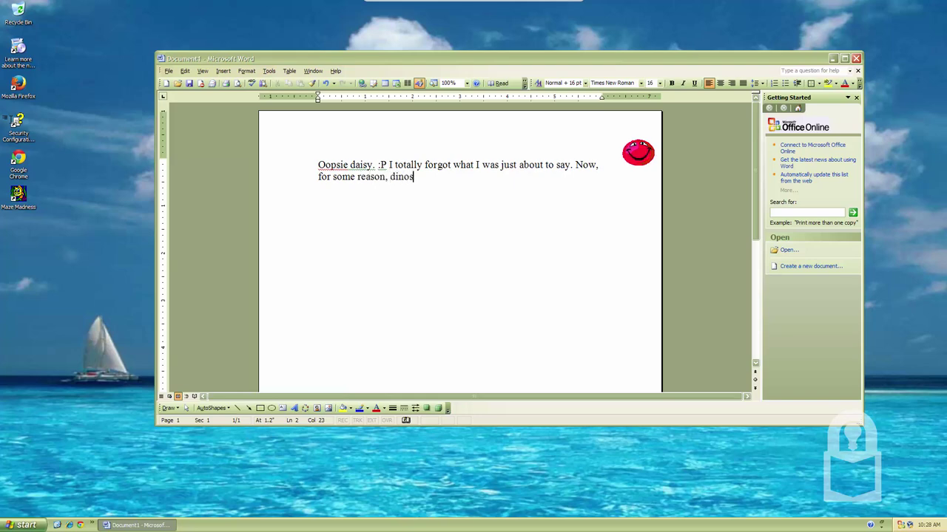
text(aurs are p)
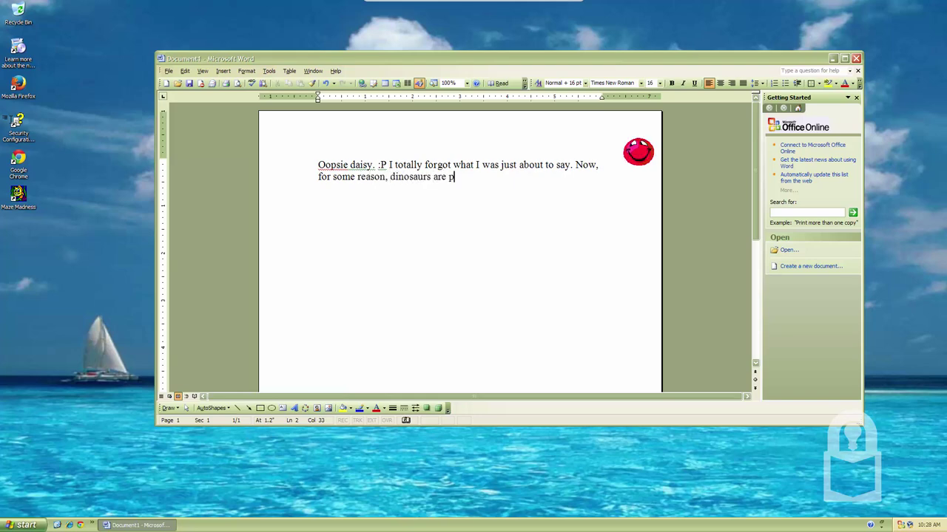
text(opping in )
text(to my mind. :P)
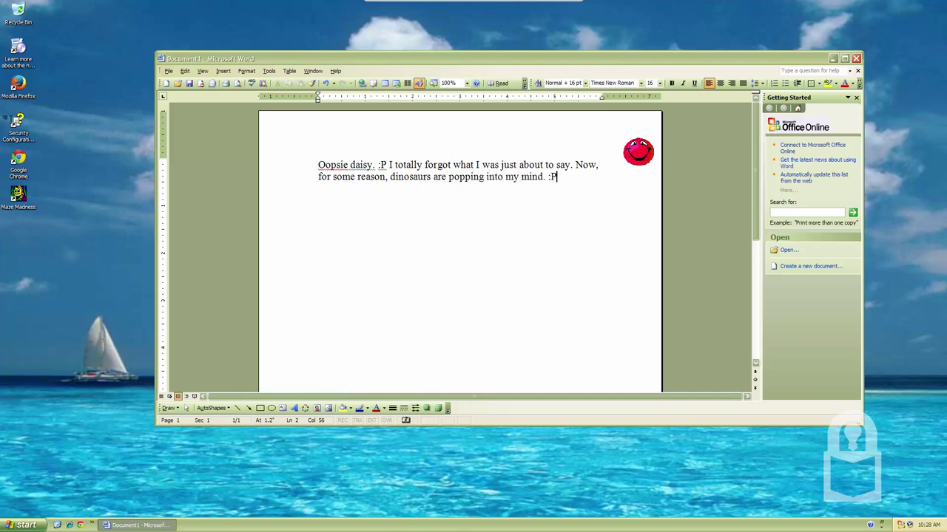
key(ctrl+a)
key(BackSpace)
- Type 'Oh hey dot :)' and make the red smiley assistant animate twice
text(Oh )
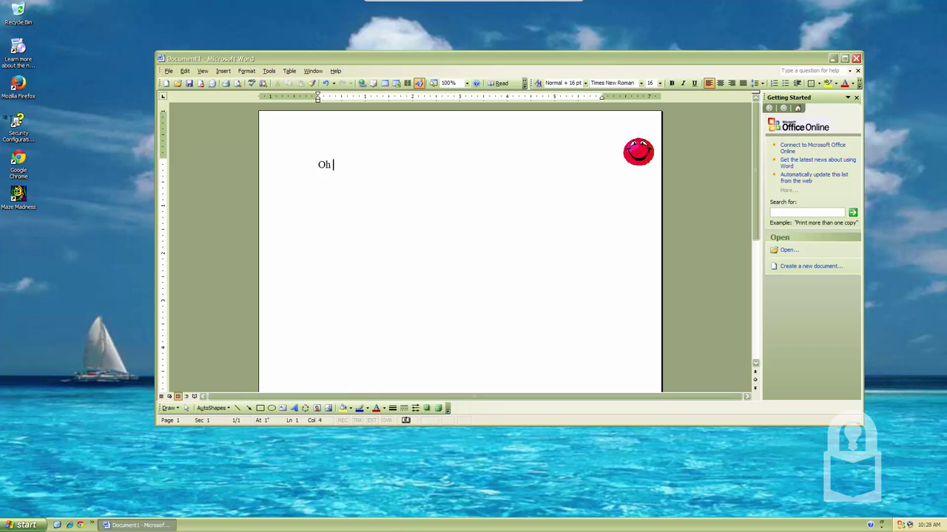
text(hey dot)
text( :))
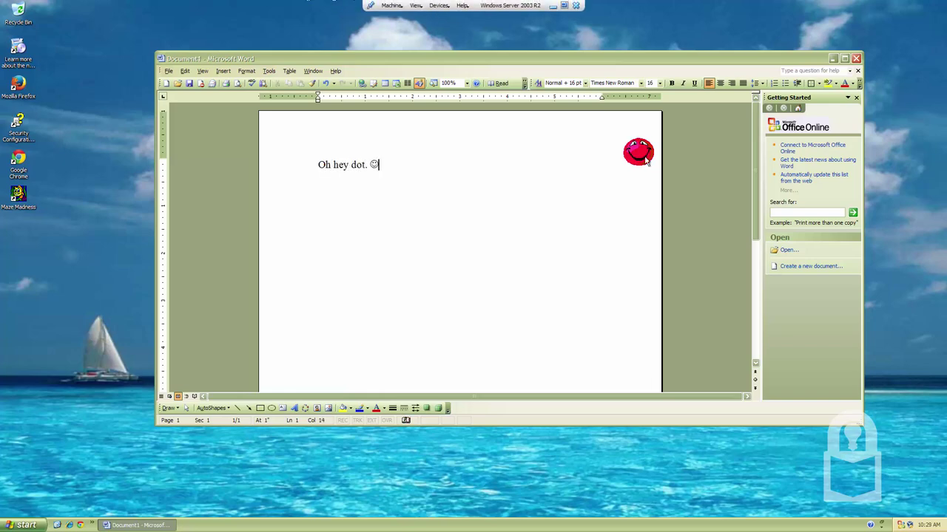
right_click(648, 157)
click(665, 197)
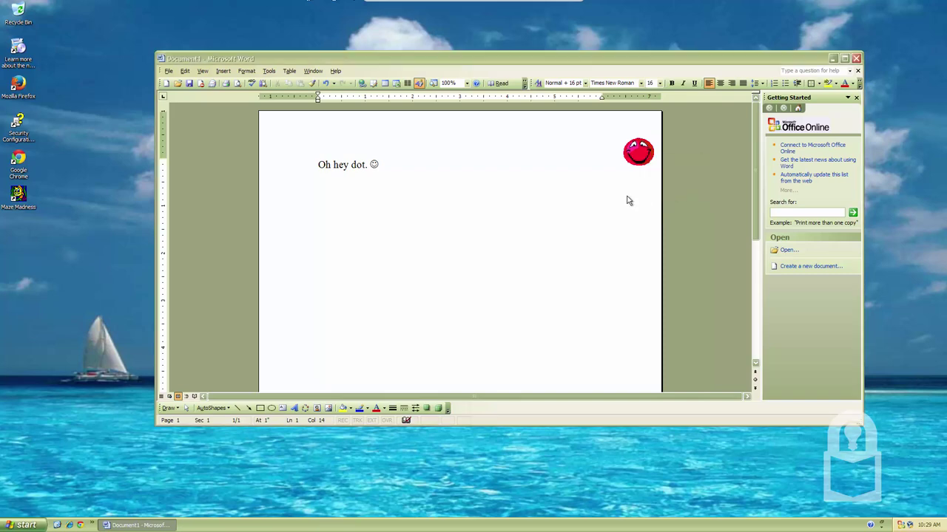
click(645, 171)
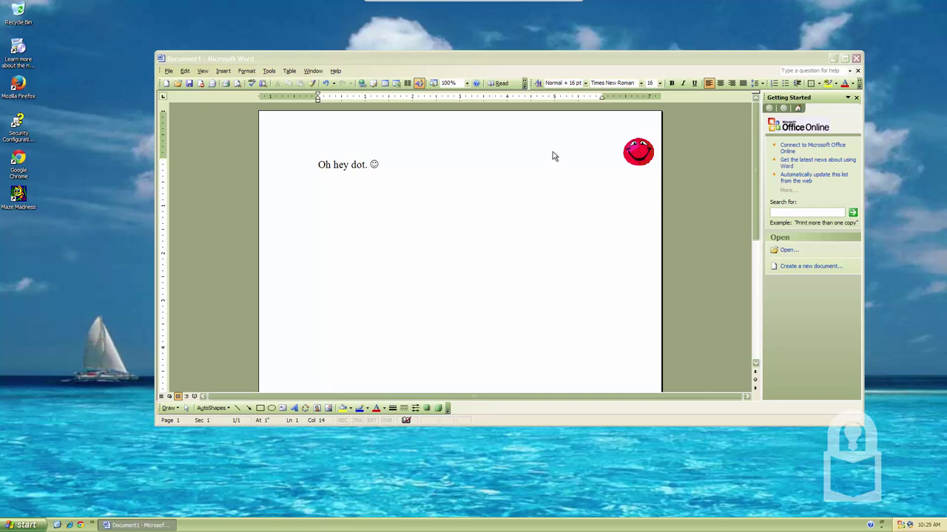
right_click(640, 149)
right_click(640, 148)
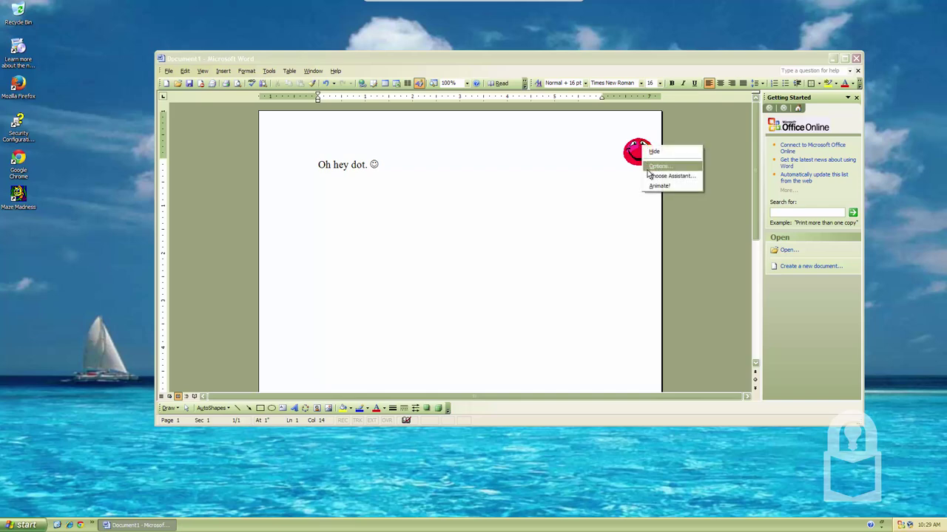
click(655, 185)
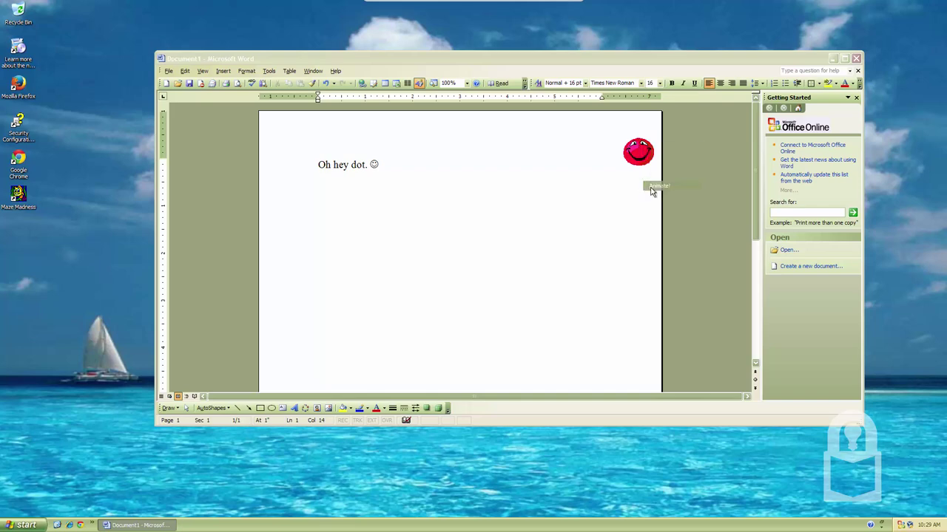
right_click(641, 145)
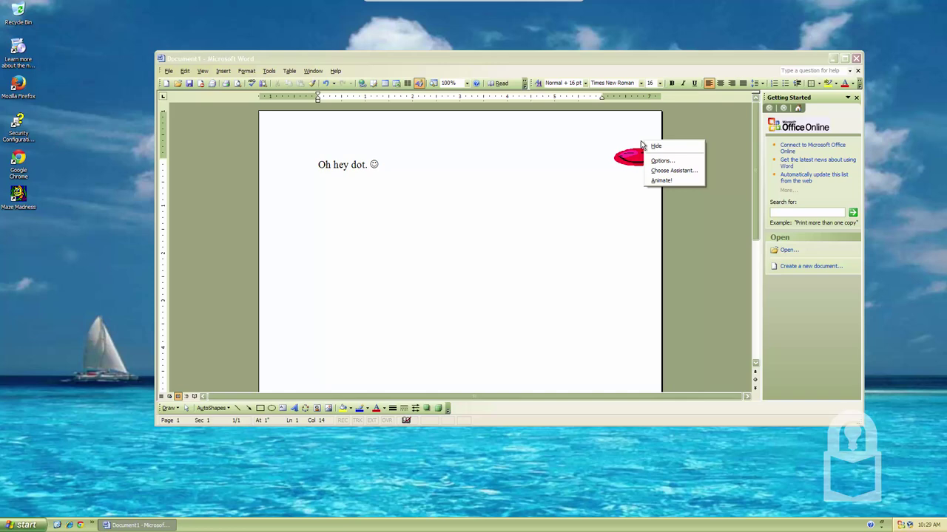
click(650, 180)
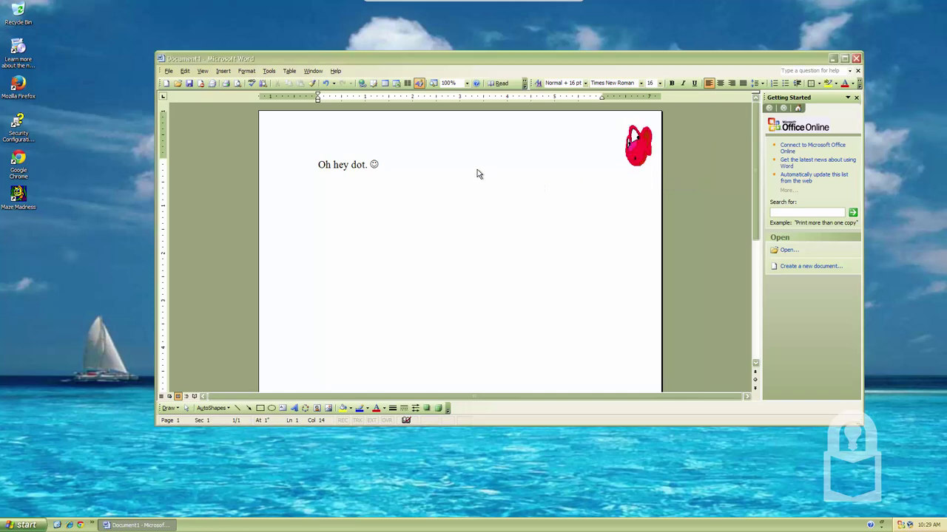
- Add 'Keep listening for...stuff' and select all the text
text( Kee)
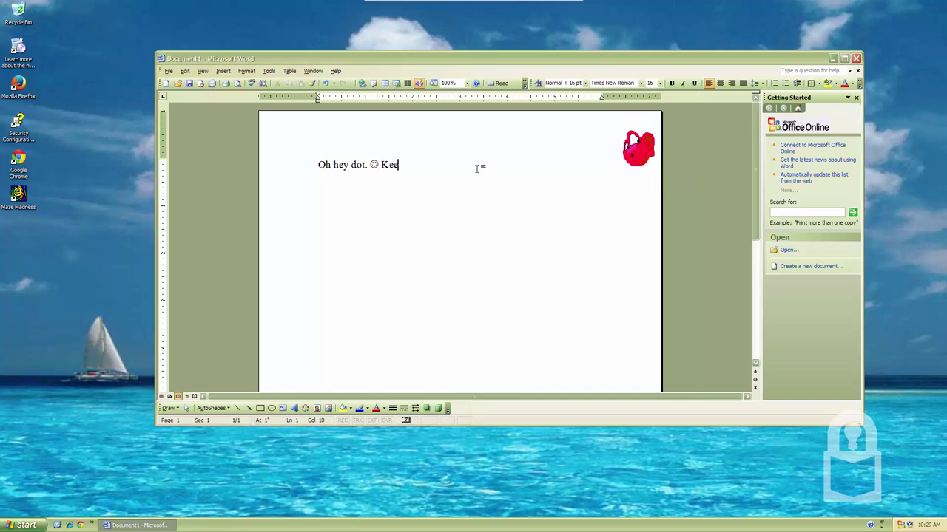
text(p listening for)
key(BackSpace)
text(...s)
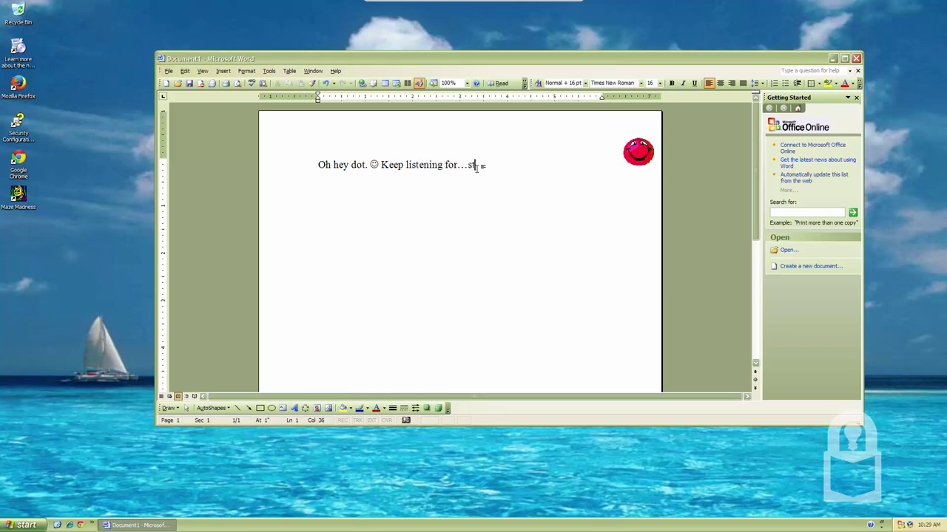
text(tuff)
key(ctrl+a)
- Replace 'Dot is so cute' with 'Hmm, enough with the green. Let's go silver.' plus the run-on admission
key(BackSpace)
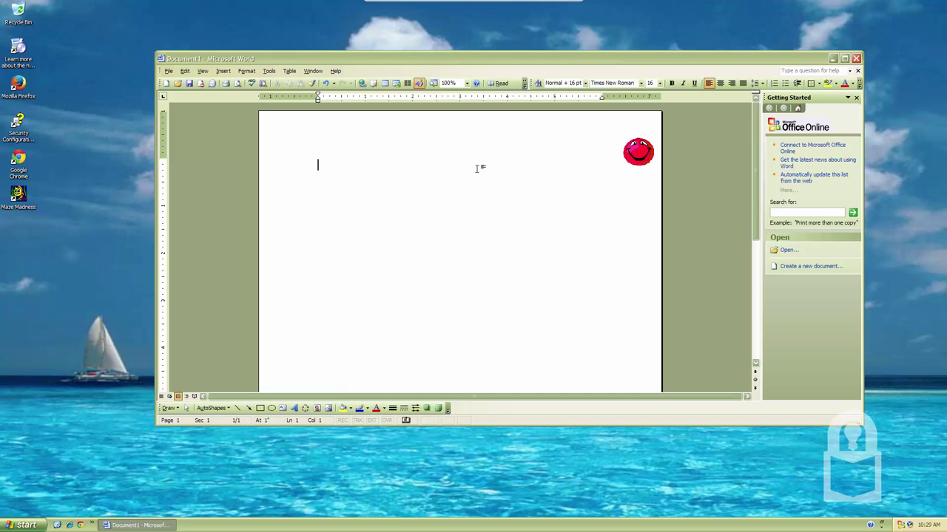
text(Dot is s)
text(o cu)
key(BackSpace)
key(BackSpace)
key(BackSpace)
key(BackSpace)
key(BackSpace)
text(mm, en)
text(ough of)
key(BackSpace)
key(BackSpace)
text(w)
text(ith the green. L)
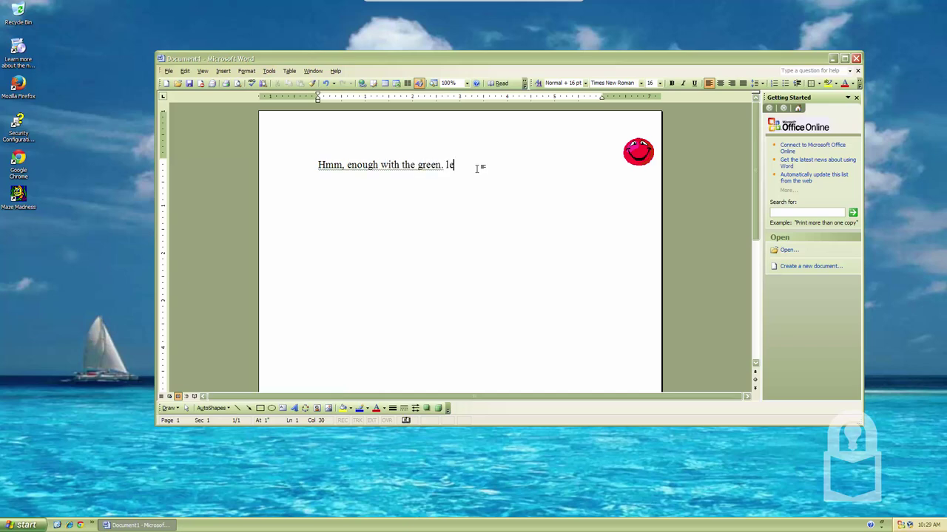
text(et's go )
text(silver. Yes, )
text(I am aware )
text(that the first sen)
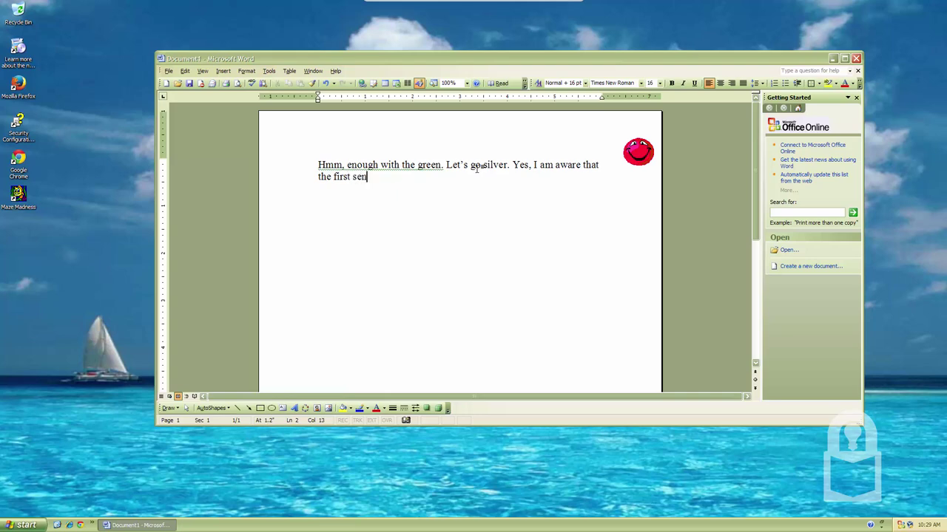
text(tence is a r)
text(un-on s)
text(entence.)
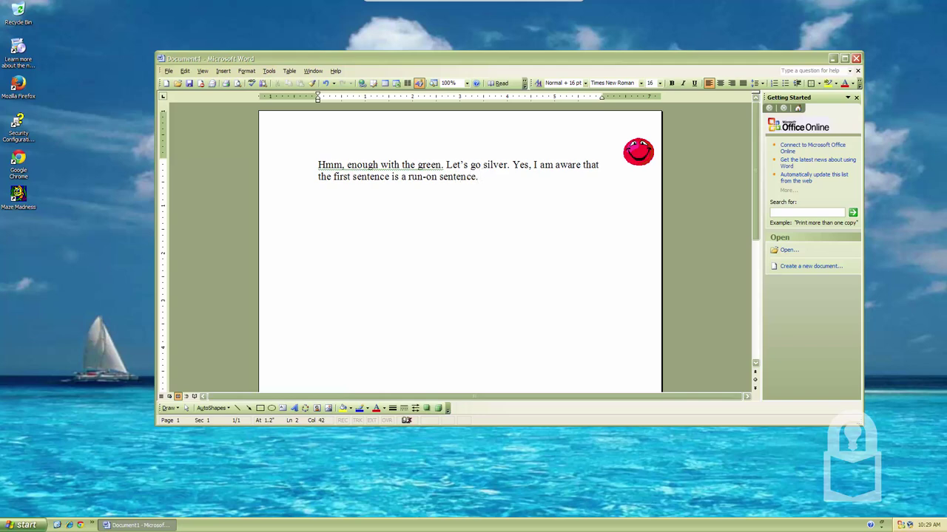
- Check the grammar suggestion for the underlined run-on first sentence
right_click(400, 173)
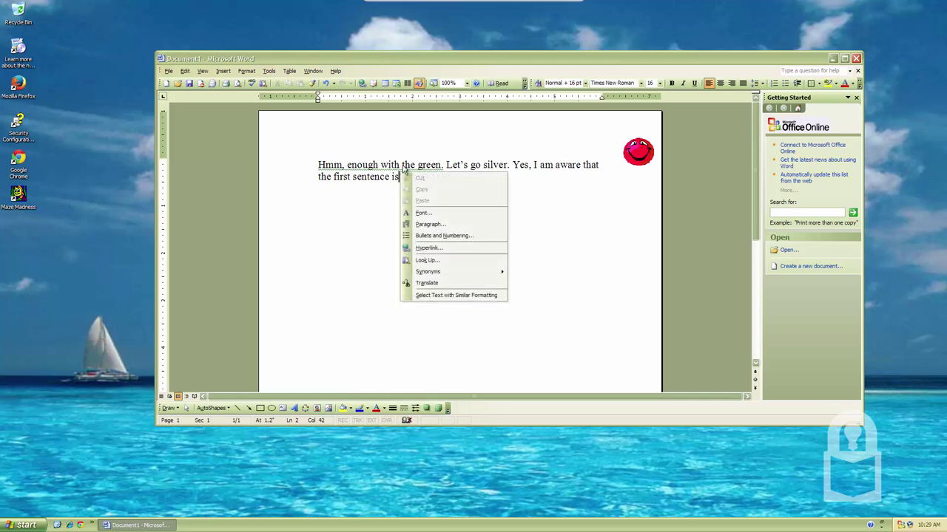
click(401, 174)
right_click(402, 175)
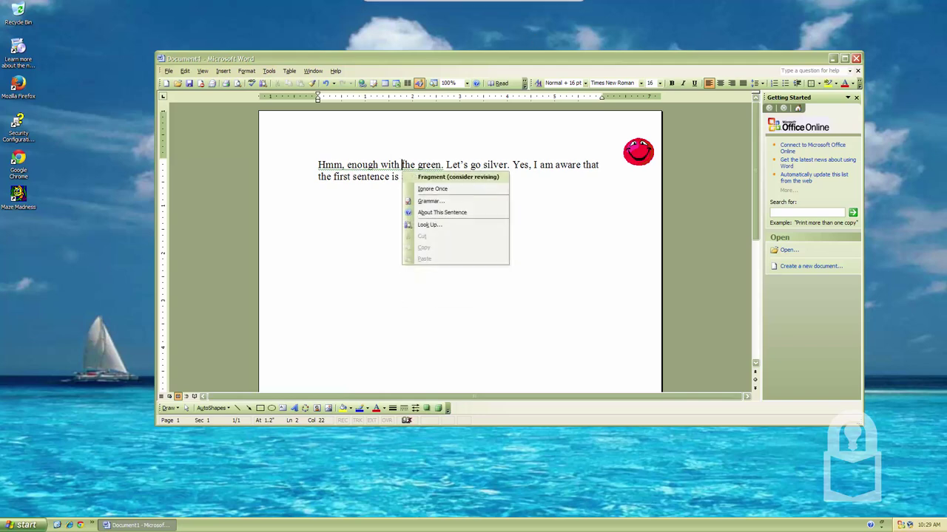
click(616, 188)
- Add sentences defining run-on sentences and fragments, correcting the spelling to 'Fragments'
text(mea)
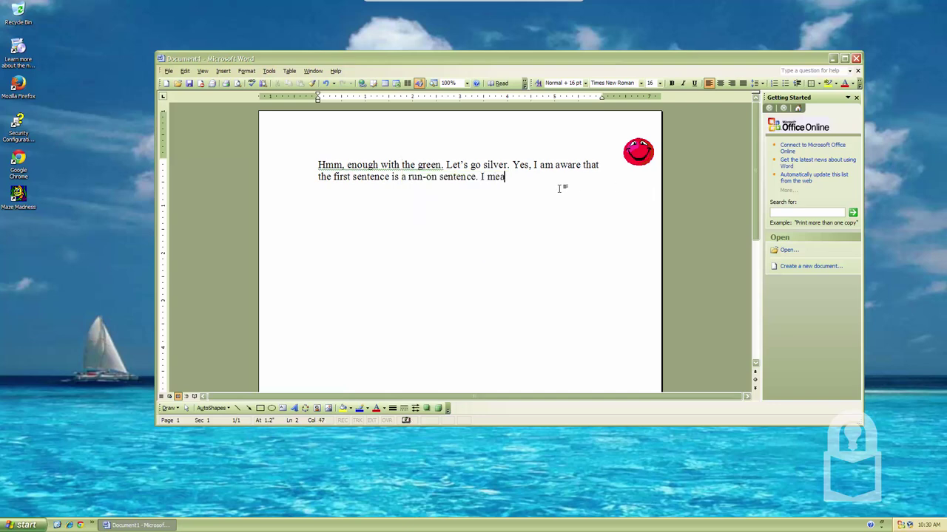
text(n fi)
text(sent)
text(ence fragmen)
text( m)
text(essed up)
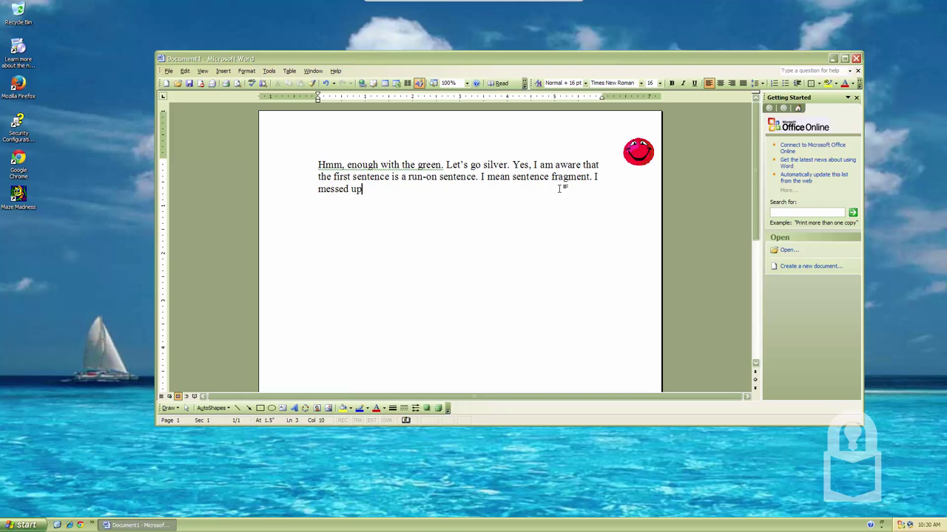
text( my words)
text(. Ru)
text(n-on senten)
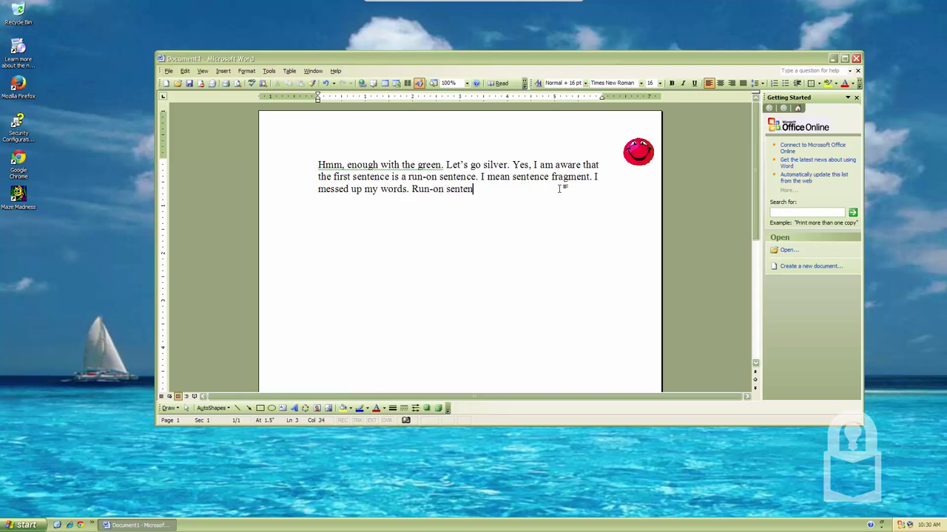
text(ces i)
key(BackSpace)
key(BackSpace)
key(BackSpace)
text(is when you comb)
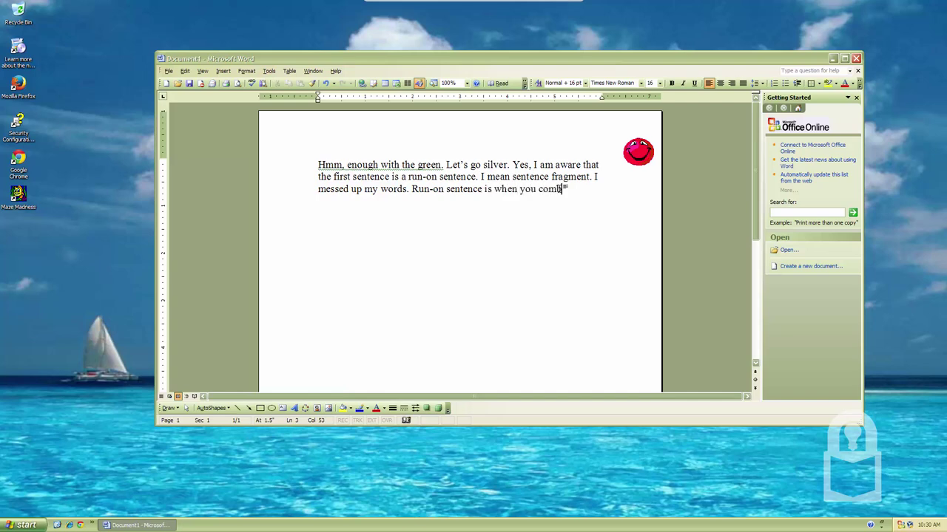
text(ine )
text(two s)
text(entences with imp)
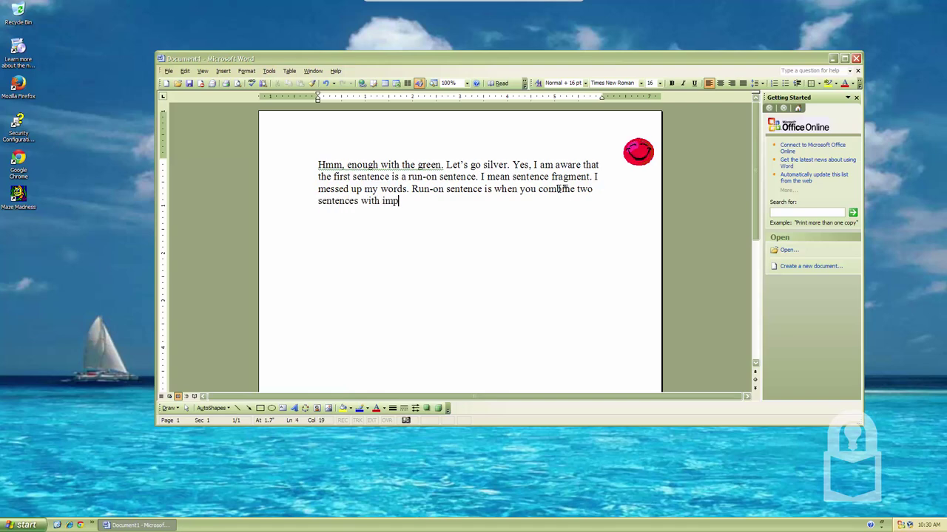
text(roper punc)
text(tuation or no pu)
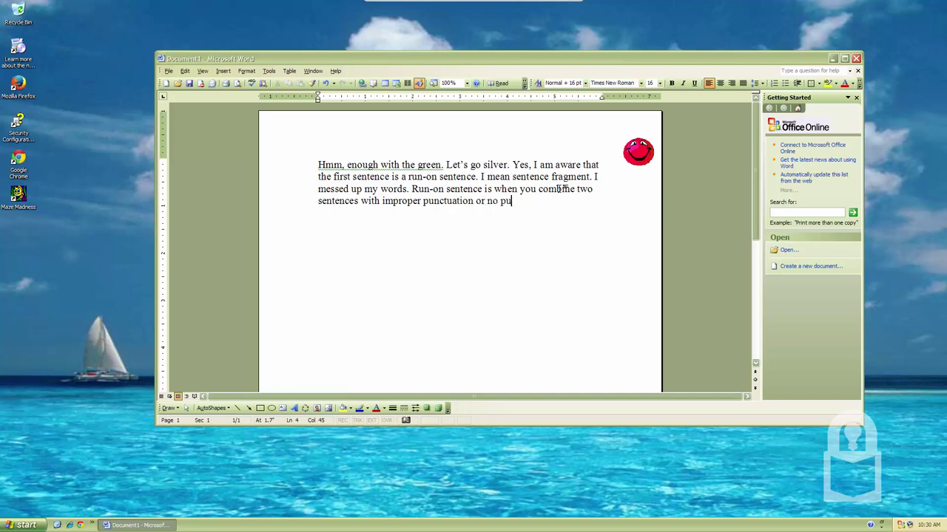
text(nct)
key(BackSpace)
key(BackSpace)
text(uati)
text(on)
text(ations at al)
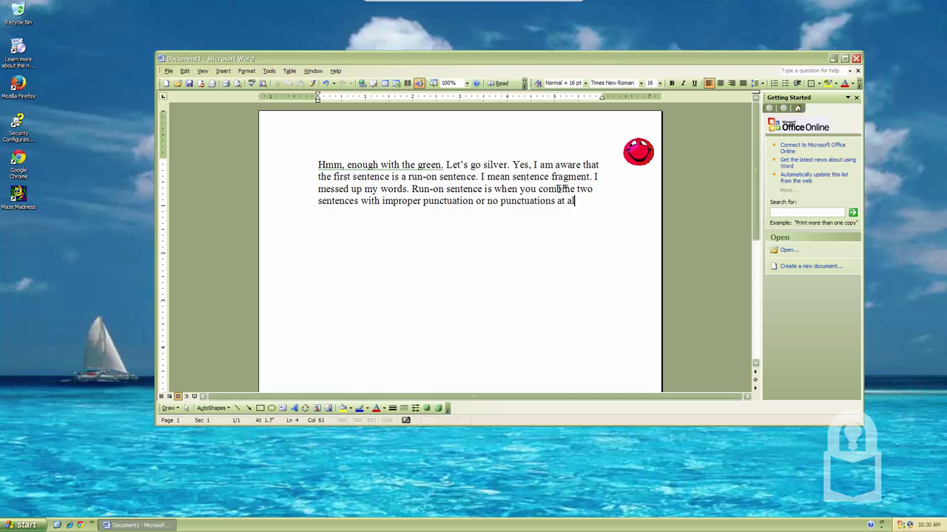
text(l. )
text(rag)
text(men)
key(BackSpace)
key(BackSpace)
key(BackSpace)
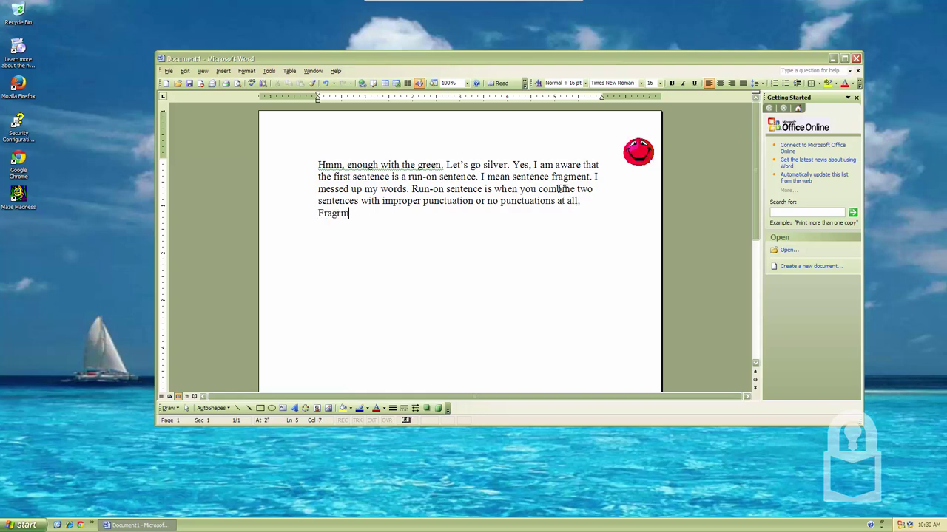
text(ents are when y)
text(ou)
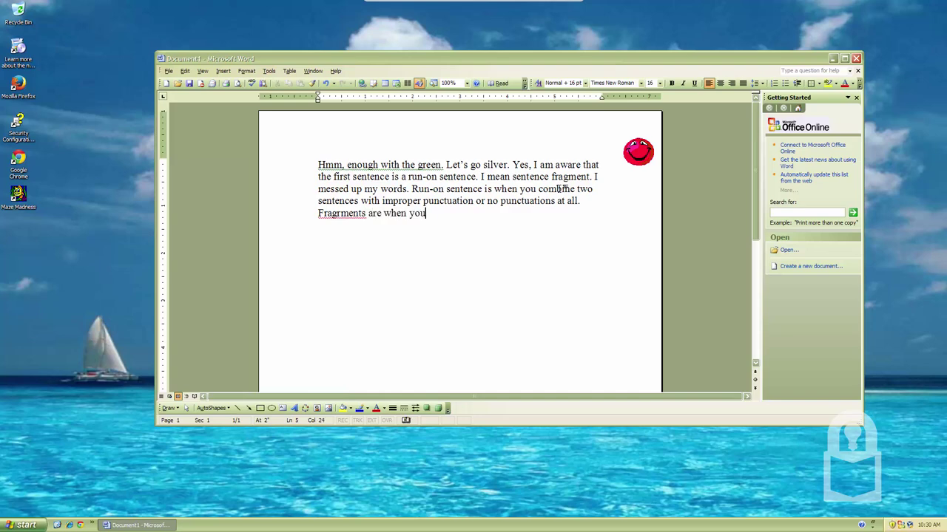
text(r sentence )
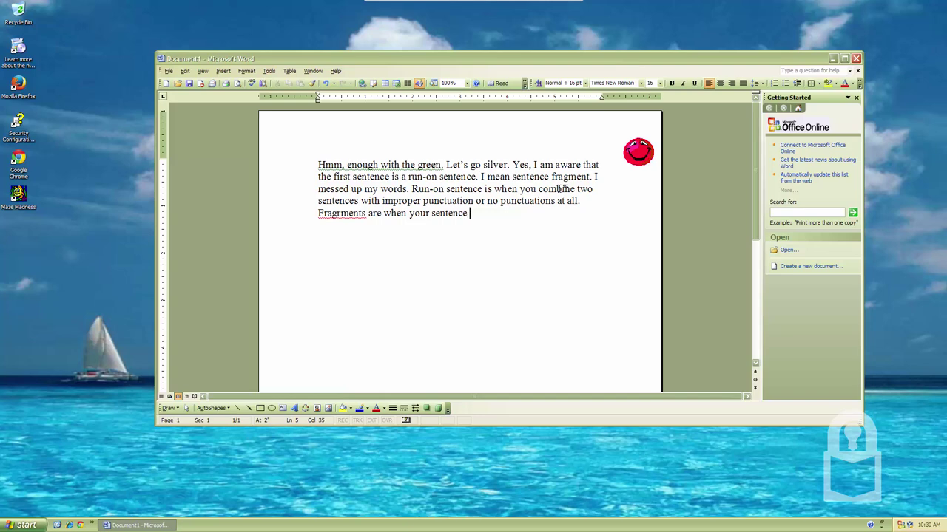
text(lacks)
text( a subject and a)
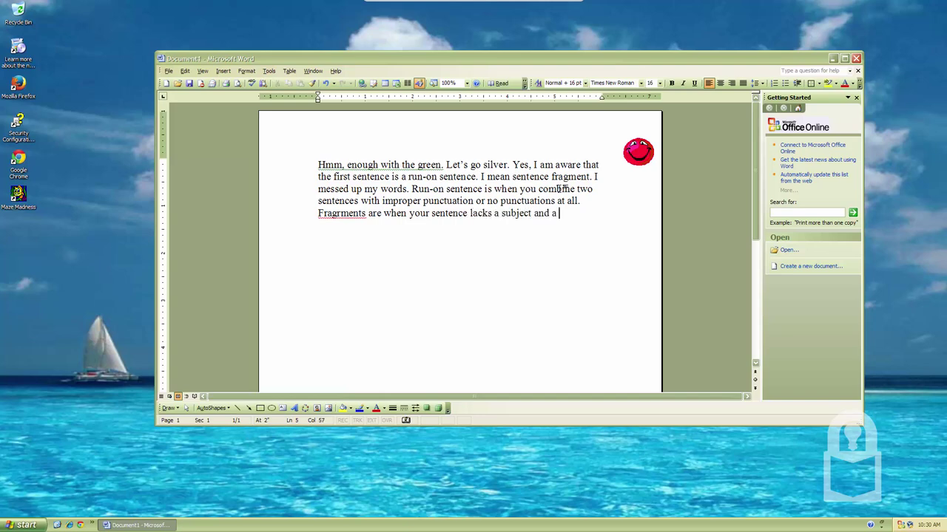
text( verb.)
right_click(333, 215)
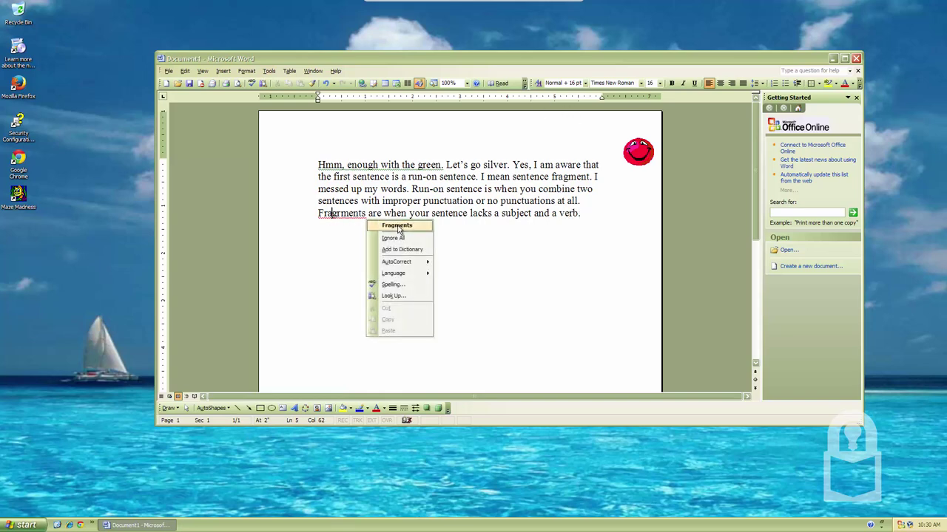
click(386, 220)
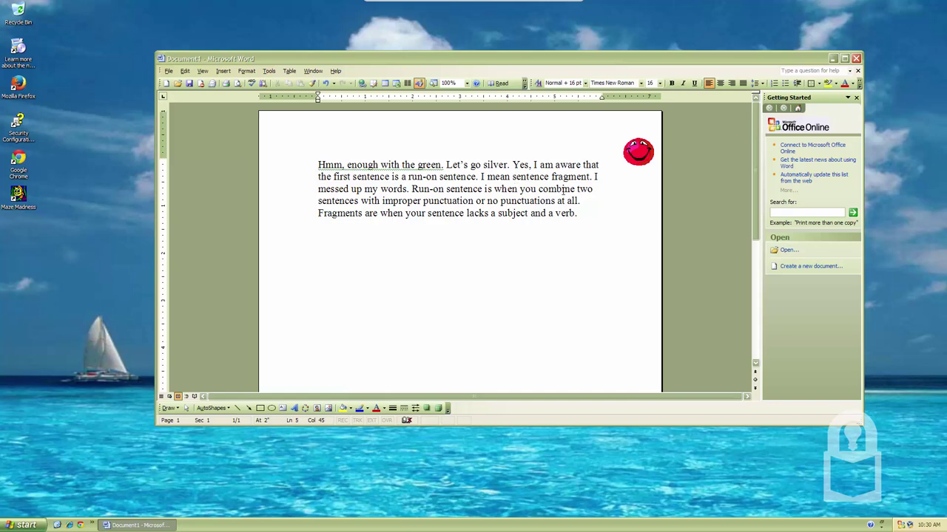
- Delete the whole paragraph, then type and erase 'Anyway, let's go steel!'
key(ctrl+a)
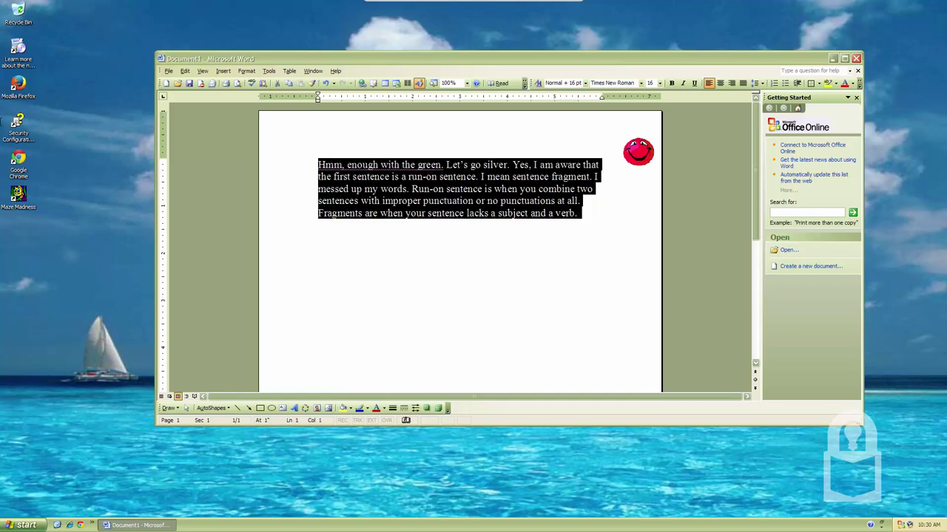
key(Delete)
text(Anywa)
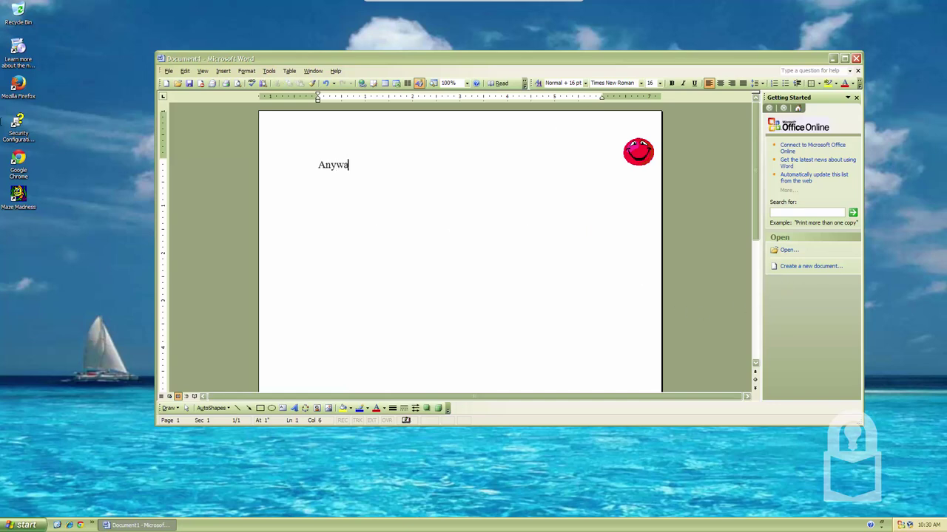
text(y, let')
text(go steel!)
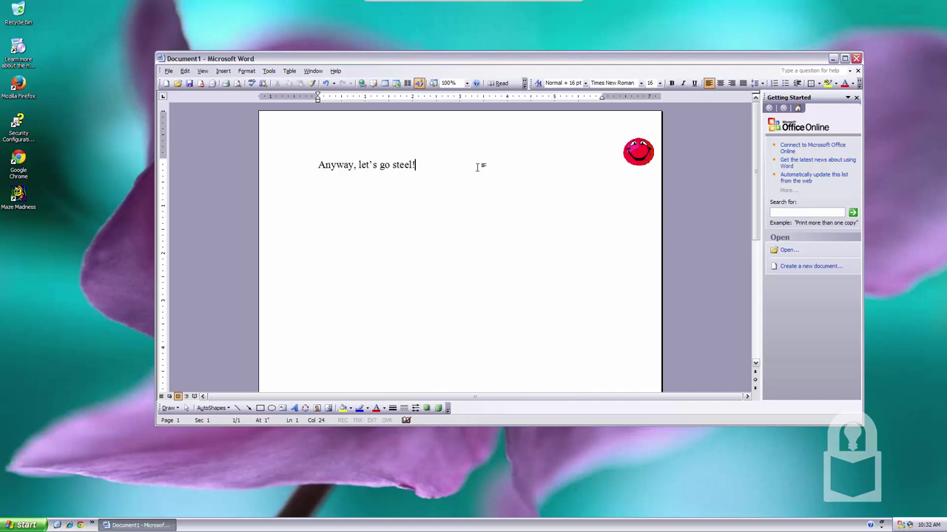
key(BackSpace)
key(BackSpace)
key(BackSpace)
key(BackSpace)
key(BackSpace)
key(BackSpace)
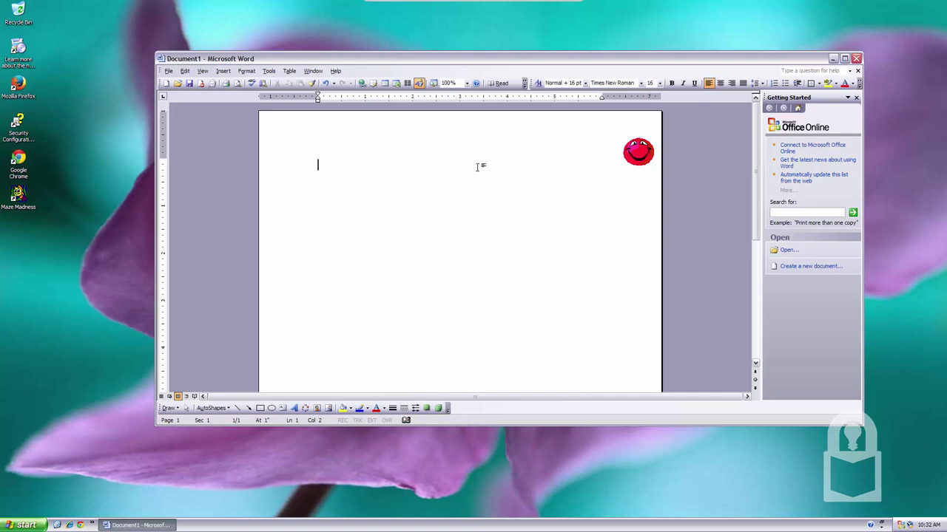
- Type 'Okay, much better. I really, I mean REALLY, loved this theme,' adding that it looked pleasant
text(Okay, much)
text( better. I re)
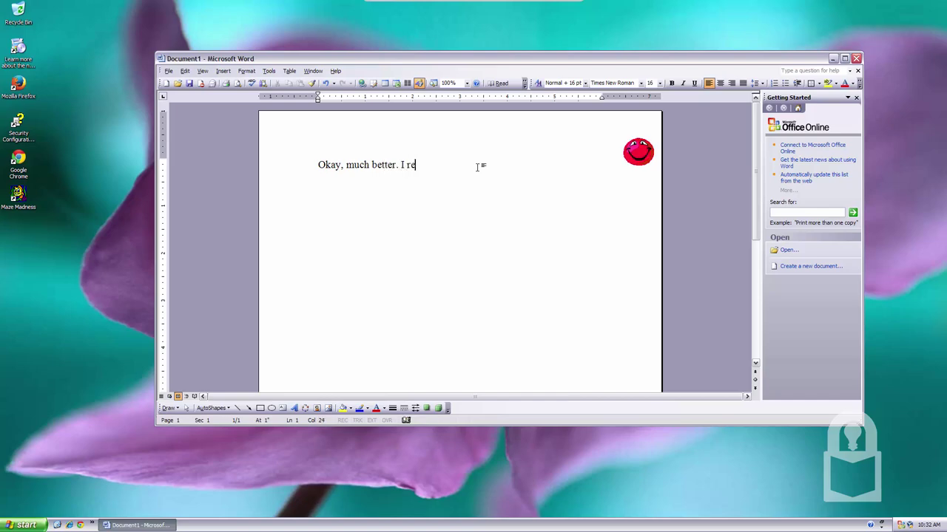
text(ally)
text(I mean RE)
text(ALLY)
text(.)
key(ctrl+Right)
key(ctrl+Right)
key(ctrl+Right)
text(oved this theme. )
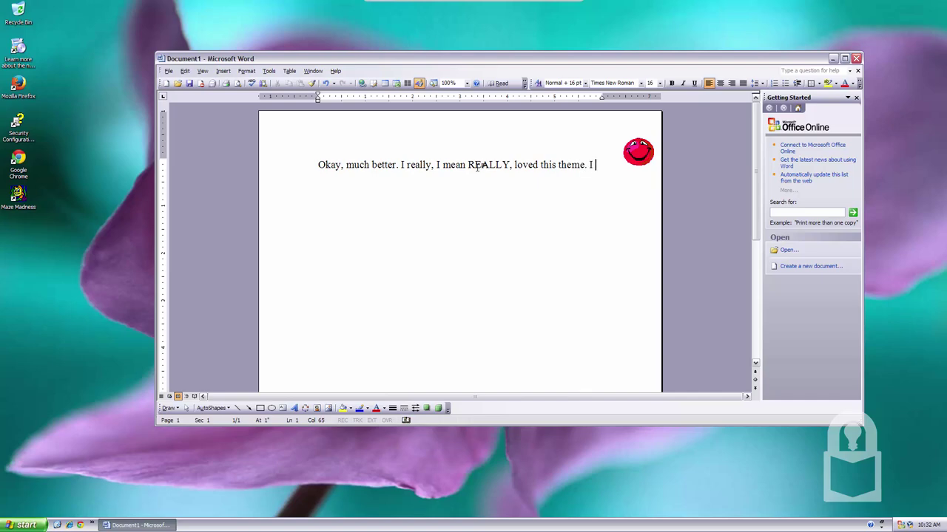
text(thougt )
text(ht )
text(loo)
text(ked pre)
text(sant)
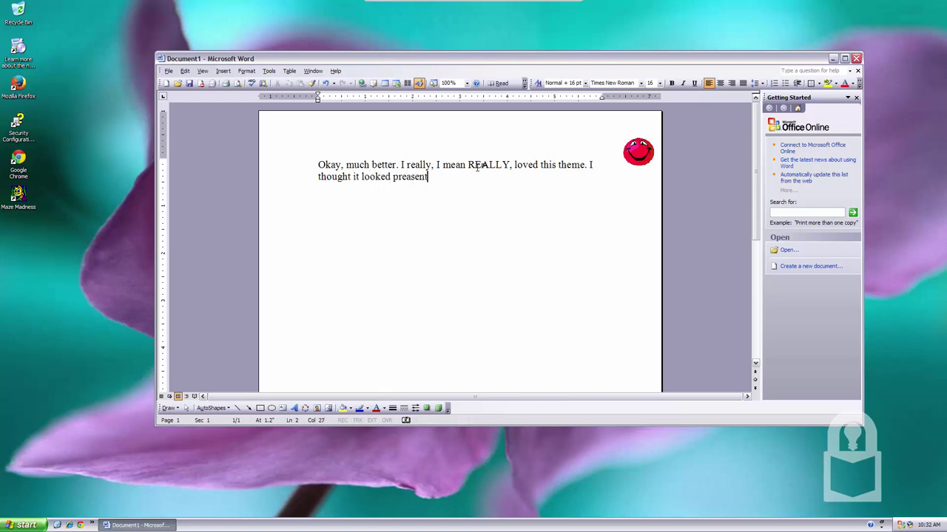
key(ctrl+BackSpace)
text(please)
key(BackSpace)
text(ant.)
- Add 'Do you like?' and then start erasing the note backwards from the end
text(Do y)
text(ou like?)
key(BackSpace)
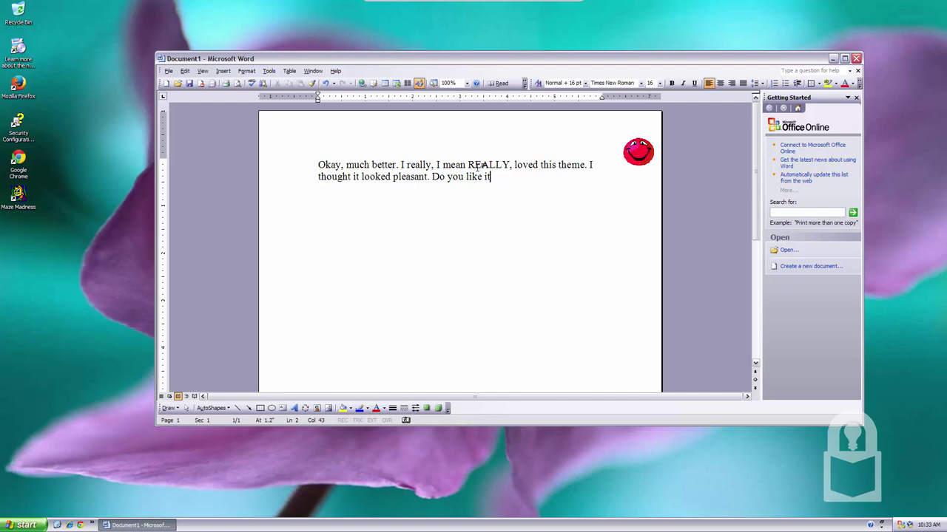
key(BackSpace)
key(BackSpace)
key(BackSpace)
key(BackSpace)
key(BackSpace)
key(BackSpace)
key(BackSpace)
key(BackSpace)
key(BackSpace)
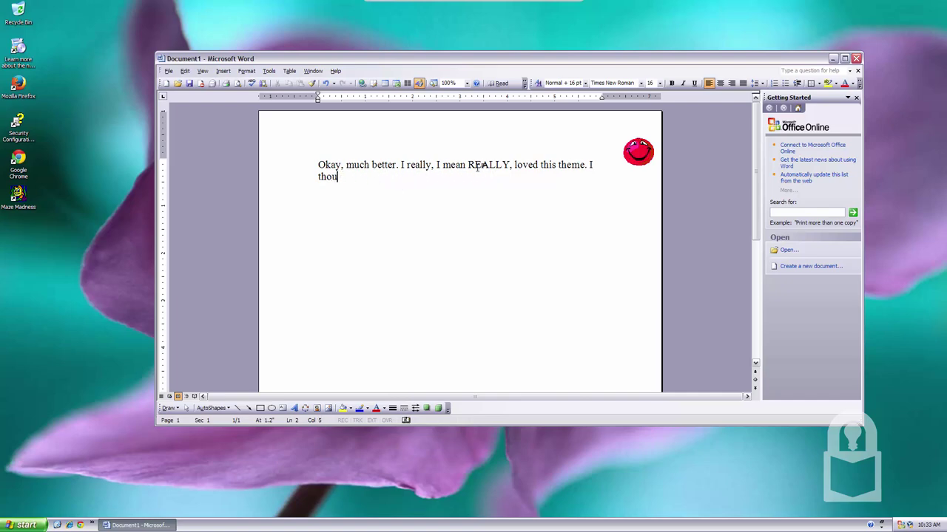
key(BackSpace)
key(BackSpace)
key(BackSpace)
- Write 'I have several other themes I want to show you,' naming Zune, Royal and Embedded, then clear everything
key(BackSpace)
key(BackSpace)
key(BackSpace)
key(BackSpace)
key(BackSpace)
key(BackSpace)
key(BackSpace)
key(BackSpace)
key(BackSpace)
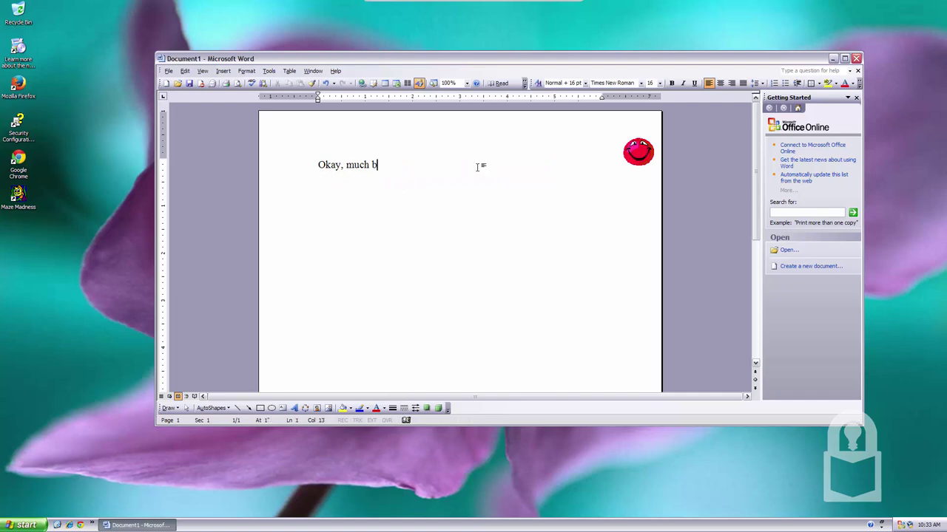
key(BackSpace)
key(BackSpace)
key(BackSpace)
text(I have se)
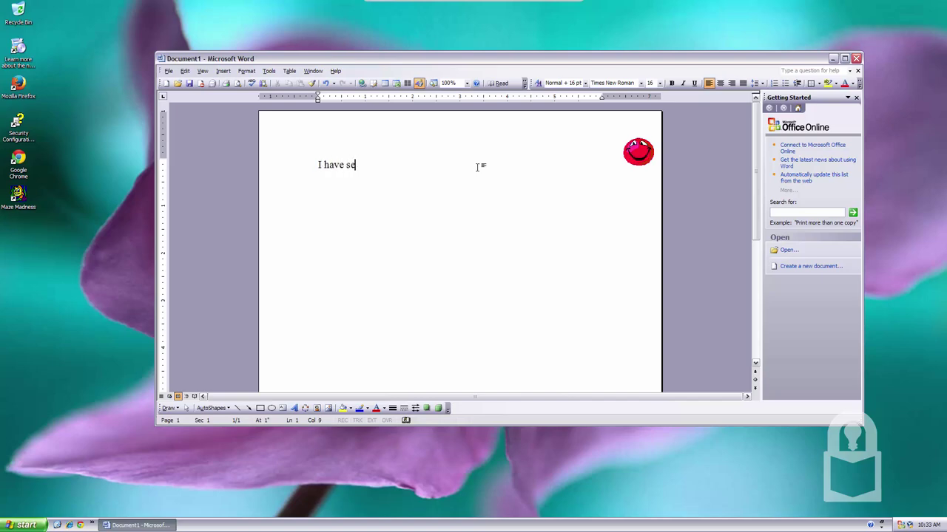
text(veral other t)
text(hemes I want to)
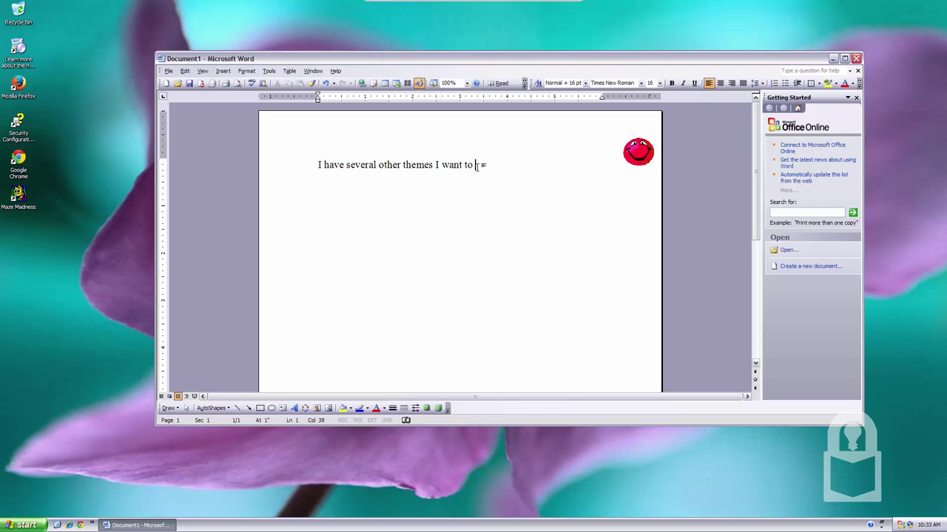
text( show you. )
text(Te)
key(BackSpace)
text(hey)
text( are the Zune)
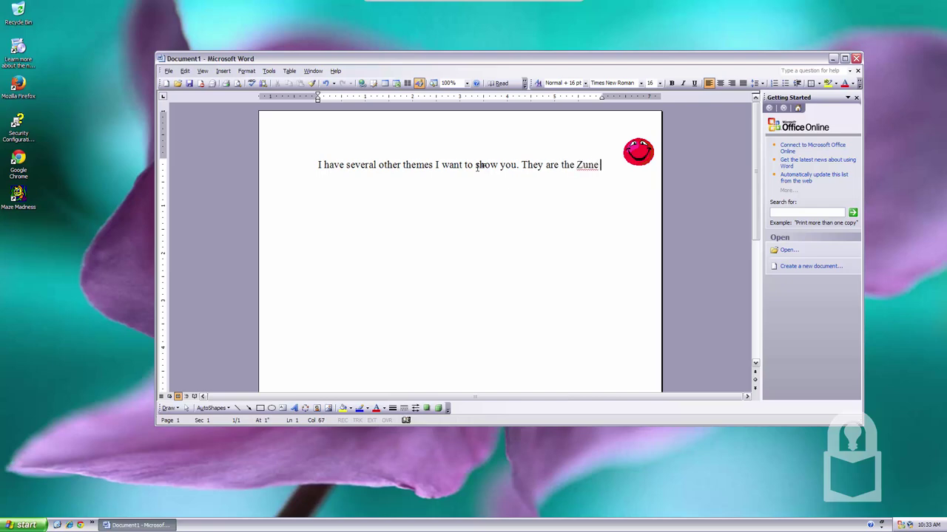
text( Theme, )
text(Ro)
text(yal Theme, and)
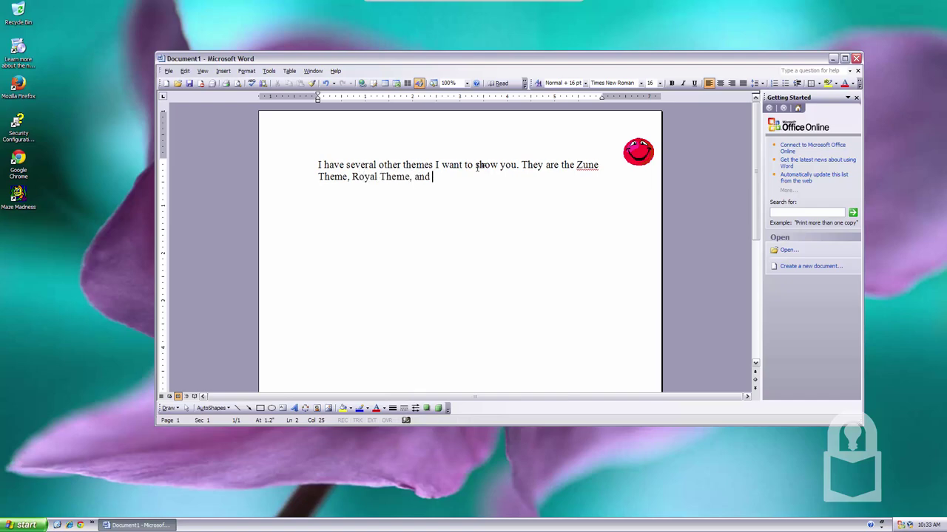
text( Embedded )
text(Theme. I ca)
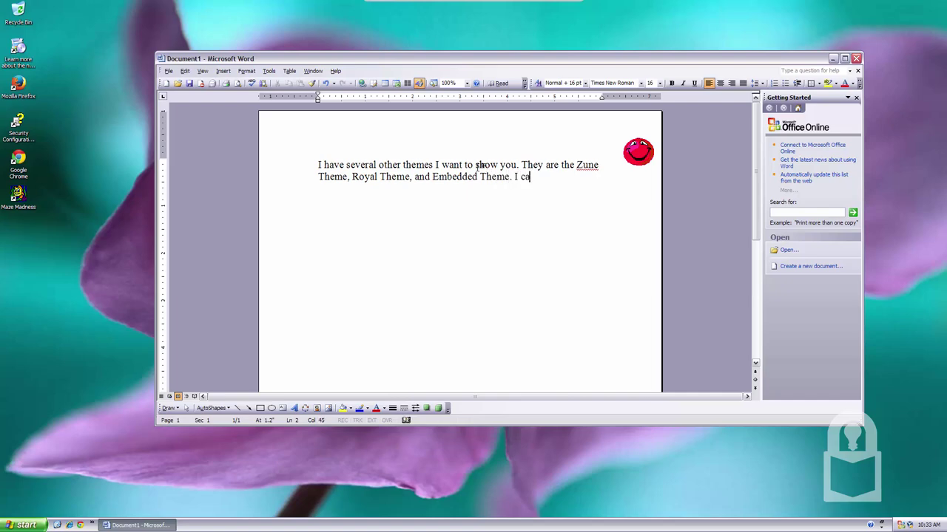
text(ll the emb)
text(edded them the )
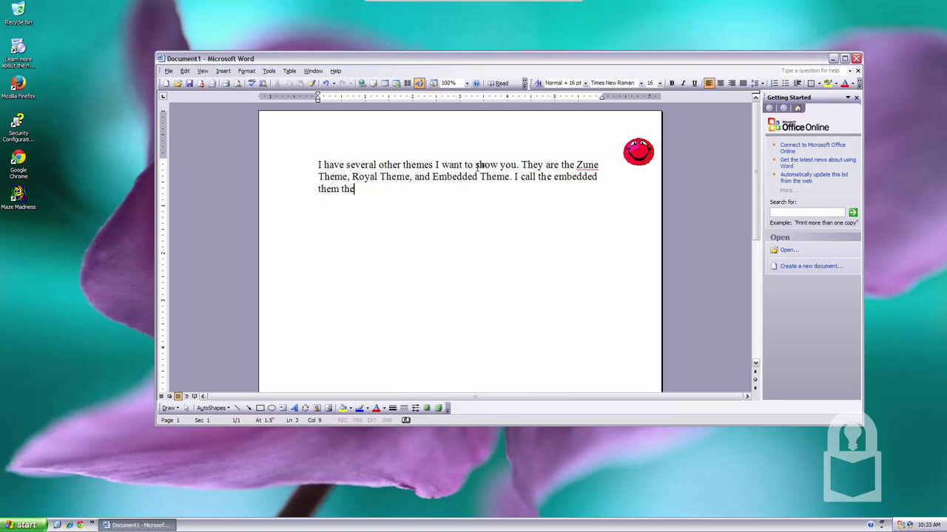
text(Windows 7 )
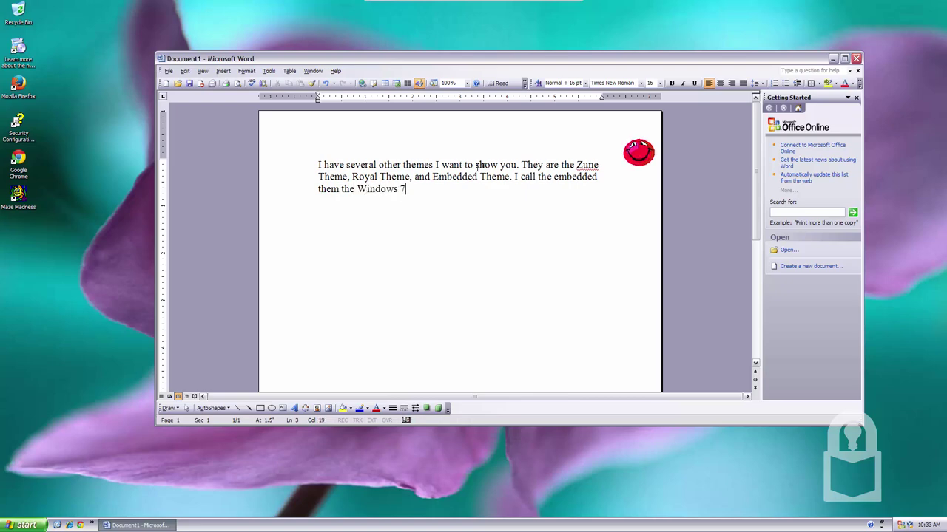
text(theme. :P)
key(ctrl+a)
key(Delete)
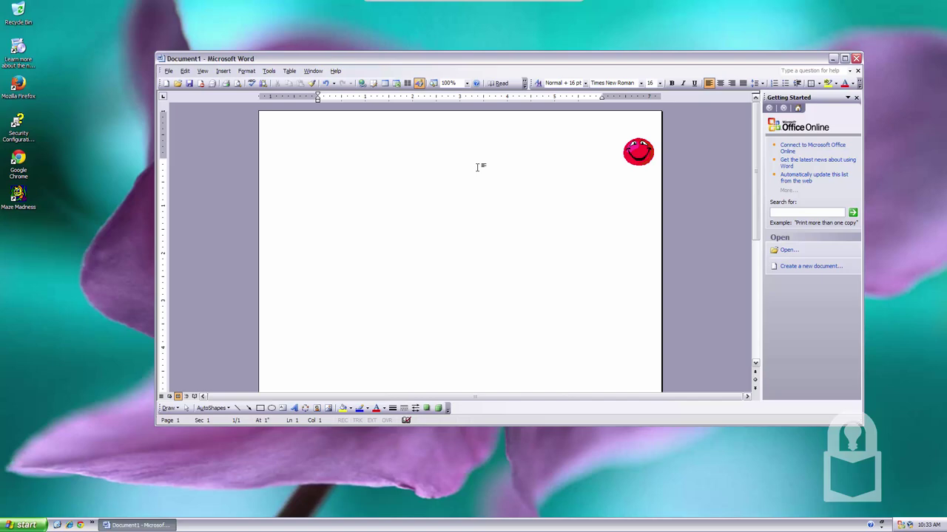
- Type the daydream about flying through cotton-candy clouds, ending 'too sweet for me.'
text(Hmm. )
text(Let's imag)
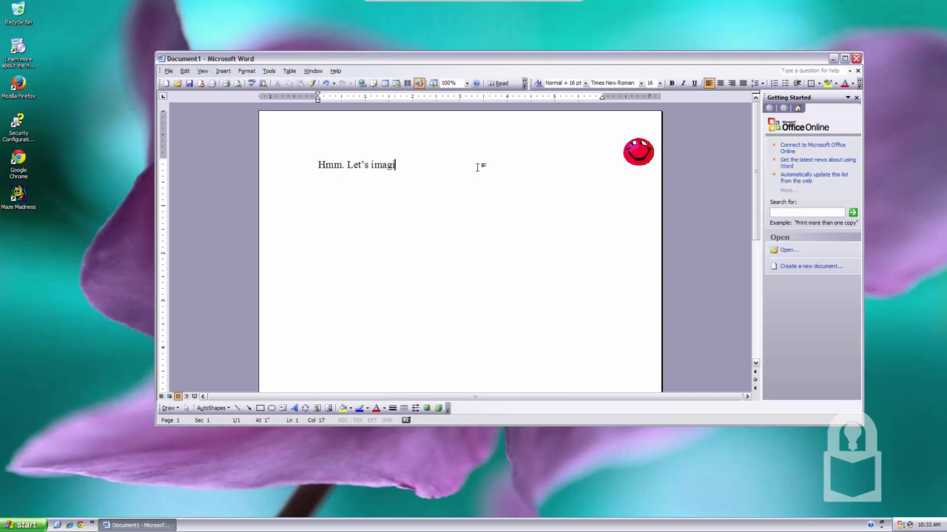
text(ine something. L)
text(et's imagine th)
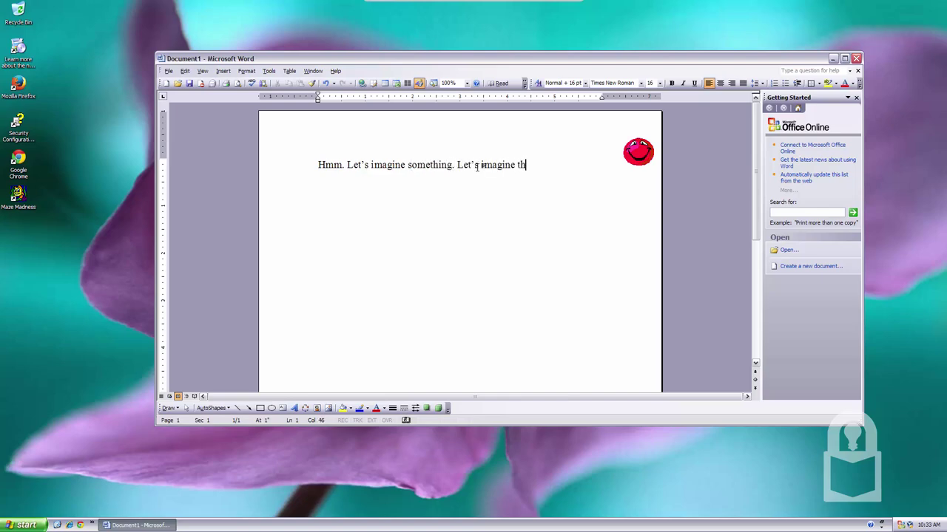
text(at we are flyi)
text(ng )
text(up)
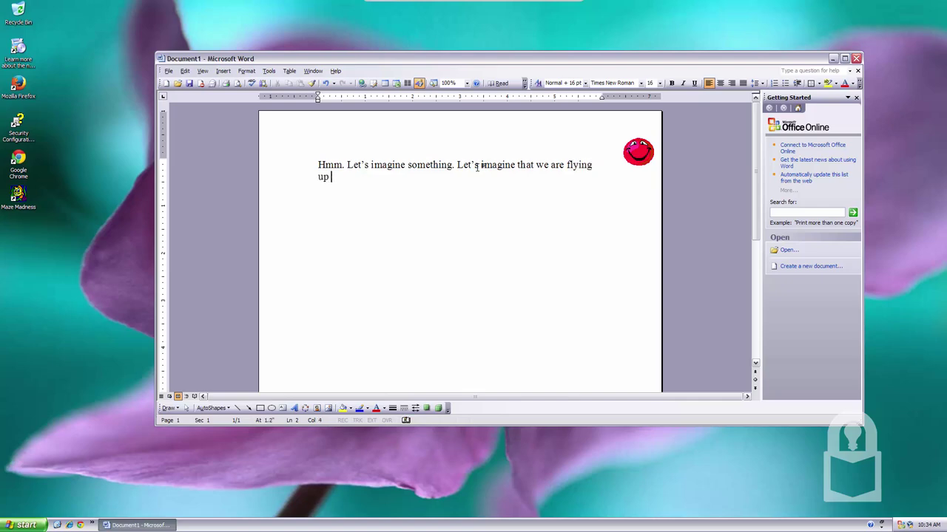
text( in clouds ma)
text(de of cotton can)
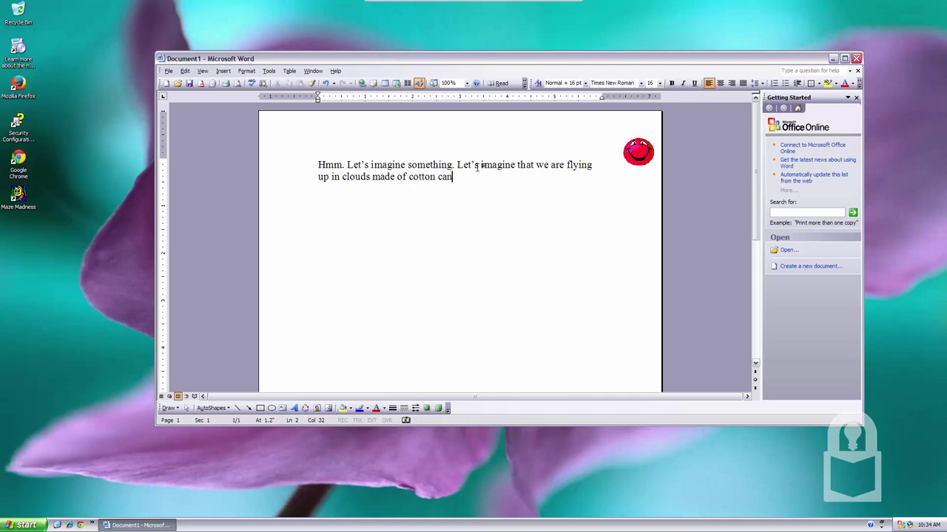
text(dies. I woud)
key(BackSpace)
text(ld c)
text(two mouth)
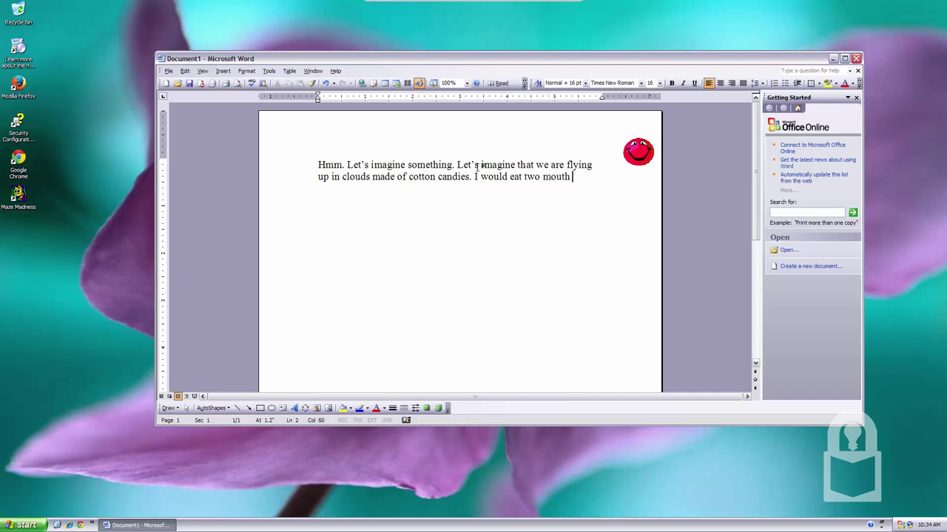
text(fuls )
text(and)
key(BackSpace)
key(BackSpace)
key(BackSpace)
text(s)
text( and)
text(ould be )
text(done with)
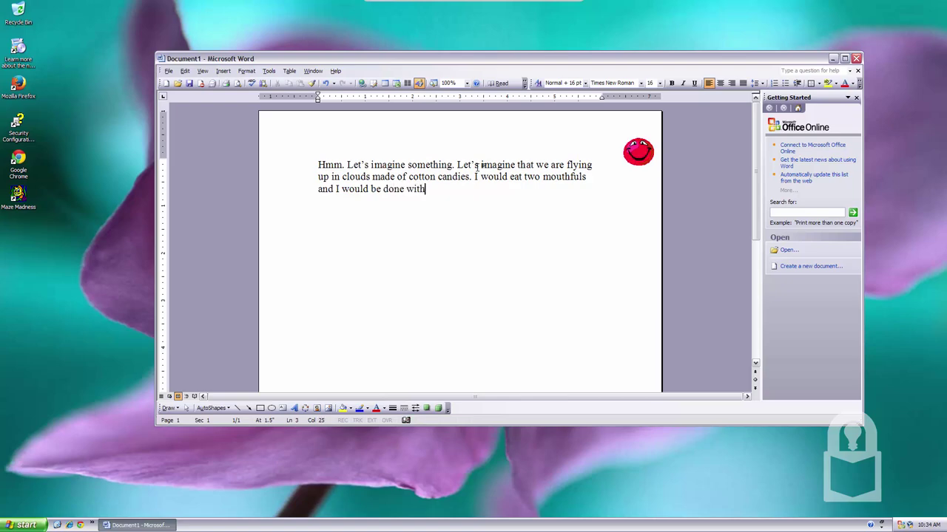
text( cotton candie)
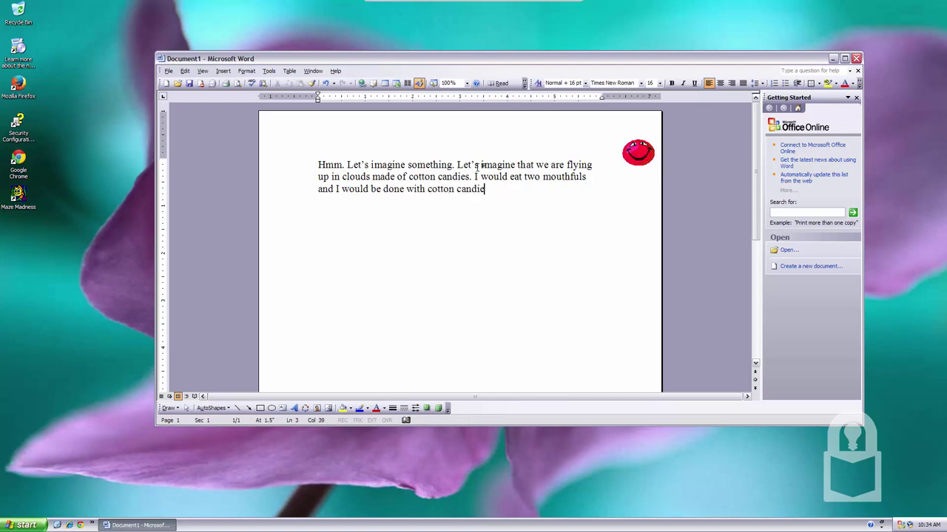
text(s for the rest)
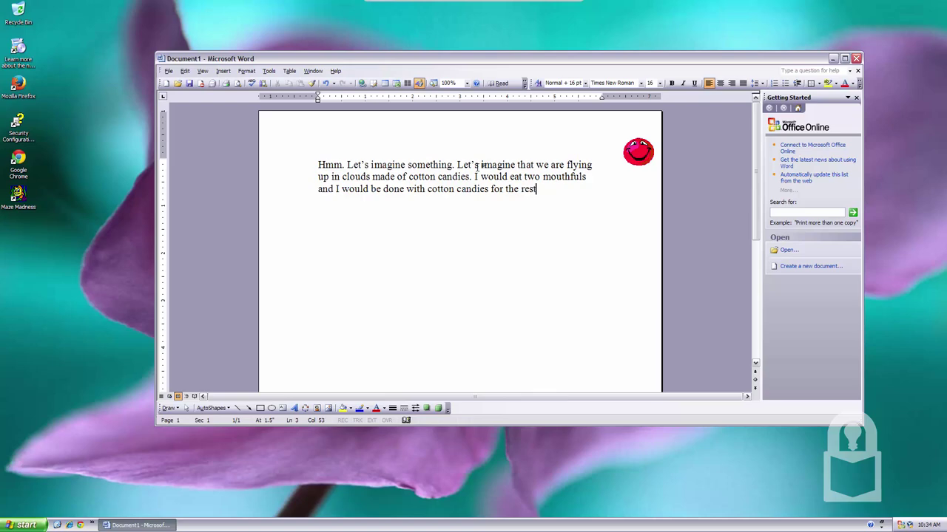
text( of the week. )
text(I )
text(sim)
text(ply)
text(an't)
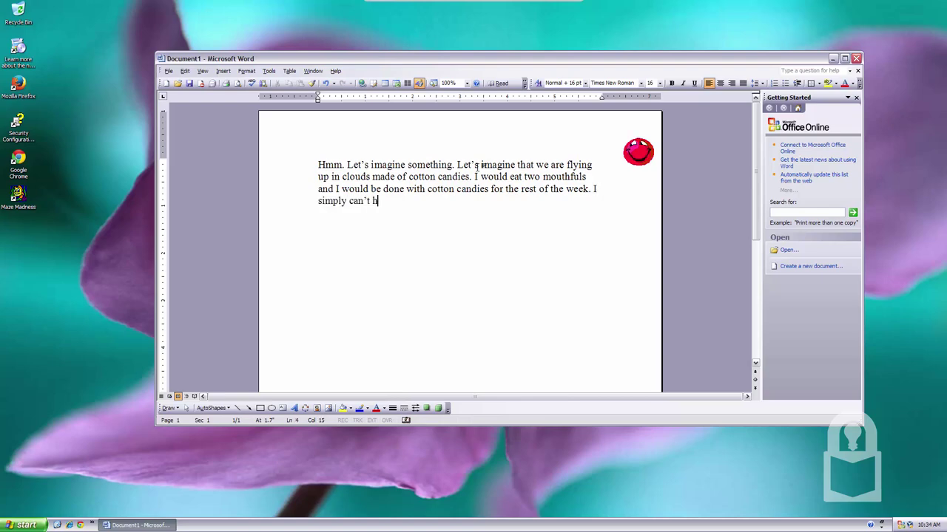
text( have too much)
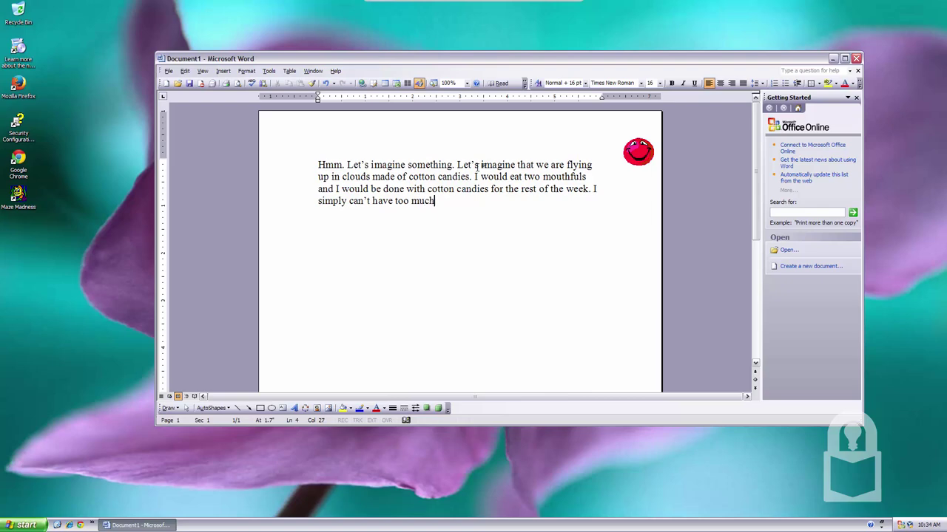
text( sweet)
text( at o)
text(nce.)
text('s t)
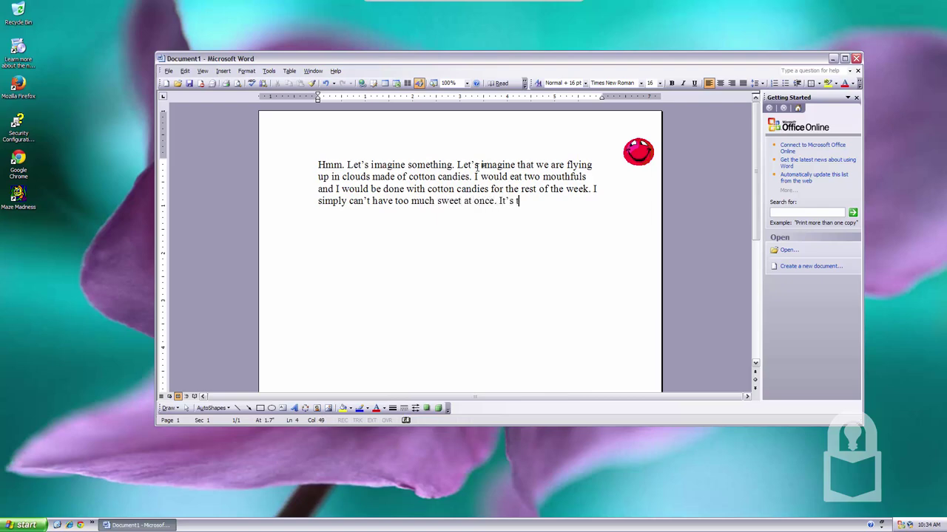
text(wo)
key(BackSpace)
key(BackSpace)
text(reat)
key(BackSpace)
key(BackSpace)
key(BackSpace)
key(BackSpace)
text(weet for)
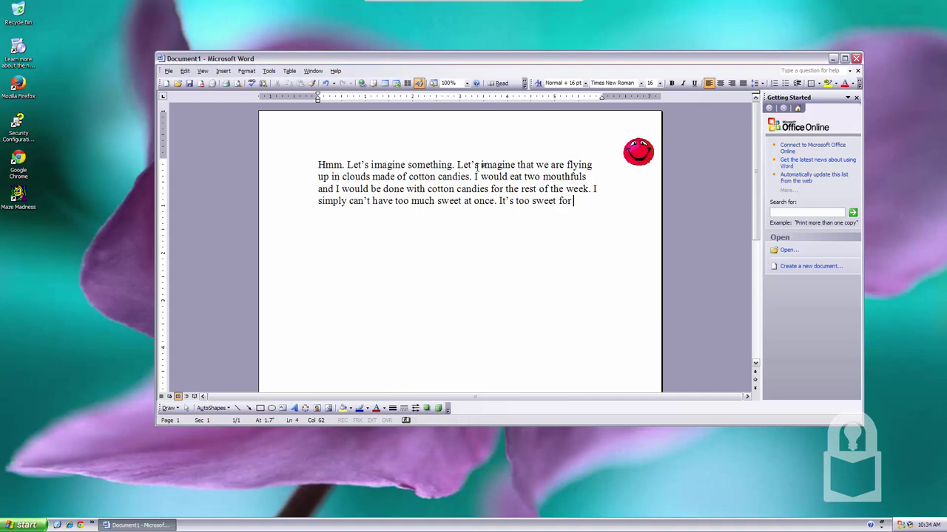
text( me.)
- Add 'I enjoy the first few bites' and 'After that, it becomes too sweet,' then delete the paragraph
key(Return)
text(Cotton c)
text(andies are no e)
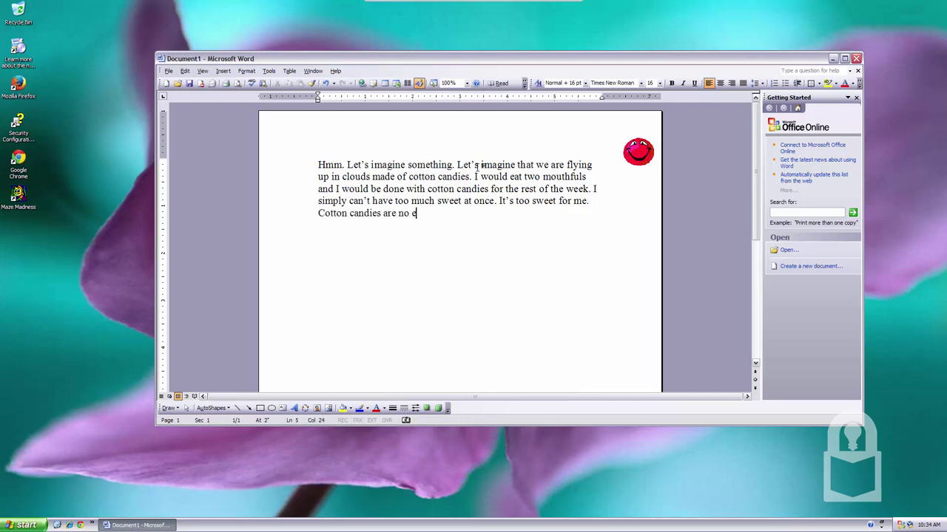
text(xceptions)
text(I )
text(en)
text(joy the firwst)
key(ctrl+shift+Left)
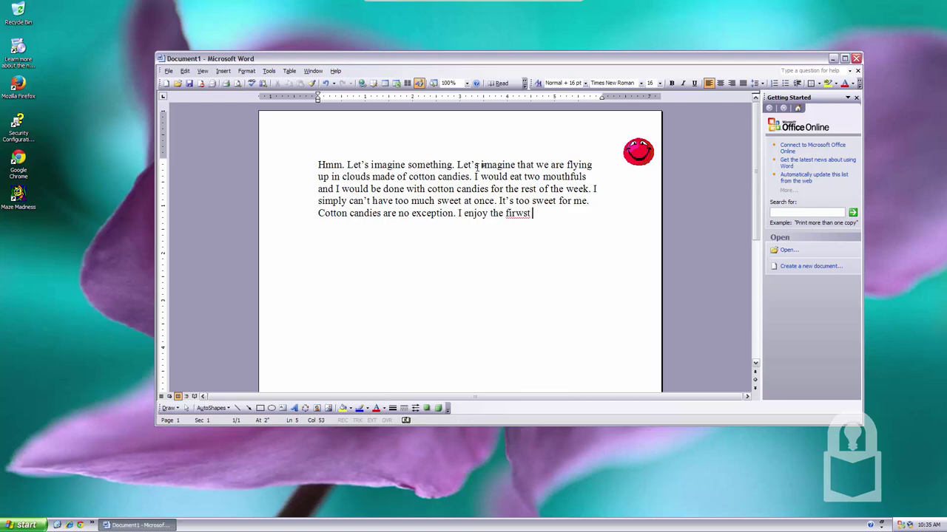
key(BackSpace)
text(first fe)
text(w bites)
key(Return)
text(A)
key(BackSpace)
key(BackSpace)
text(A)
text(fter that, i)
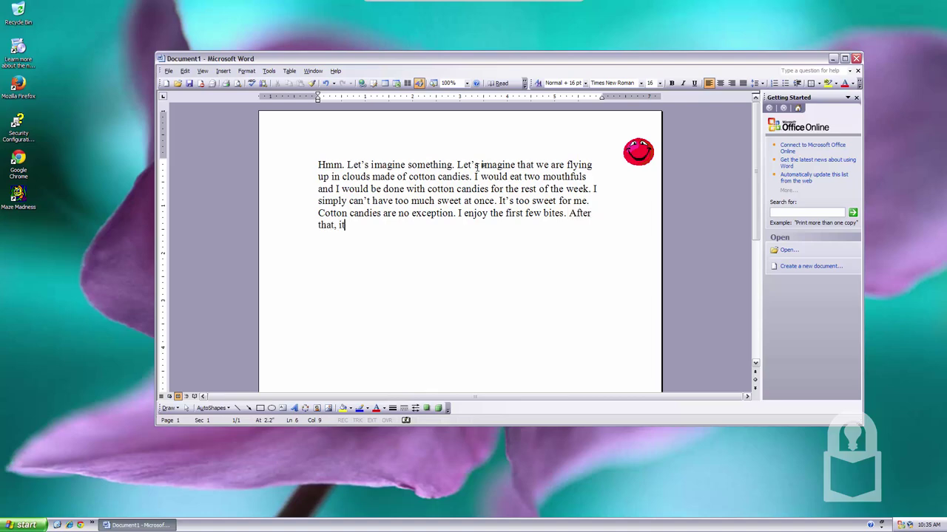
text(t becomes)
text( ty)
text(o)
key(BackSpace)
key(BackSpace)
text(oo sweet.)
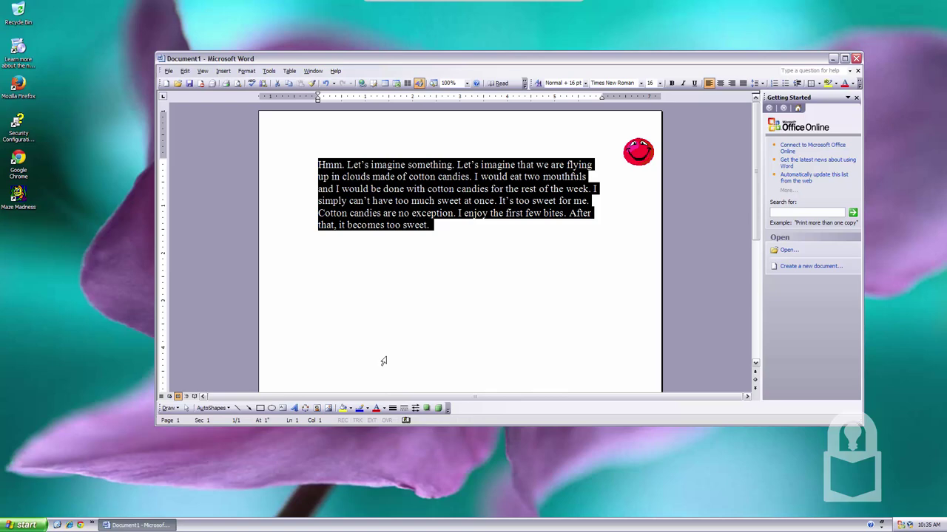
key(Delete)
- Type 'Okay, before we go on imagining, let's switch themes,' then 'Hmm let's try the Zune theme.'
text(Okay,)
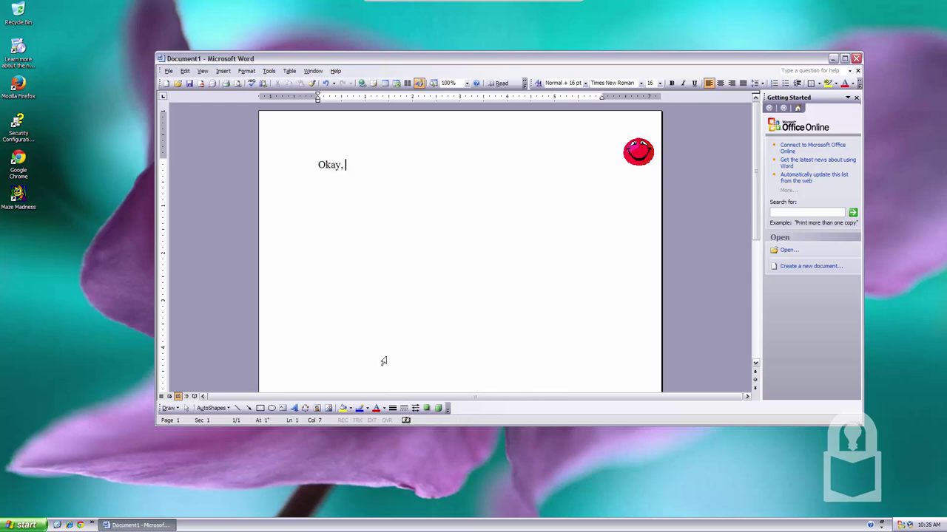
text(gra)
key(BackSpace)
key(BackSpace)
text(fore we )
text(o on imag)
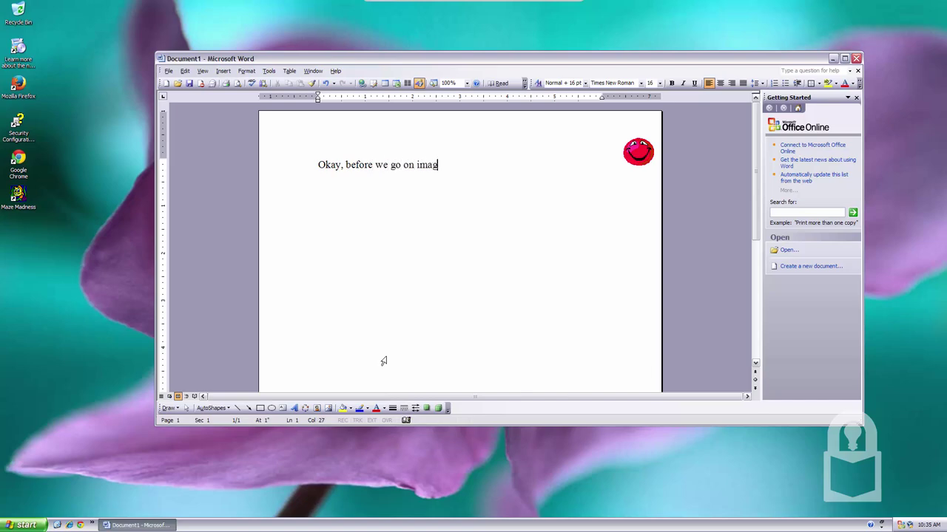
text(ining, let's )
text(switch themes.)
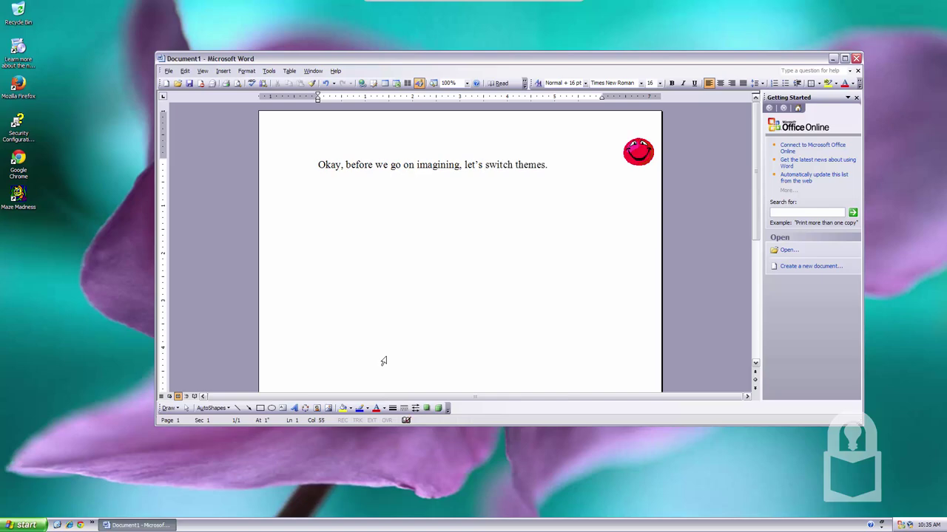
text(Hmm )
text(let's try t)
text(he Zune thmel.)
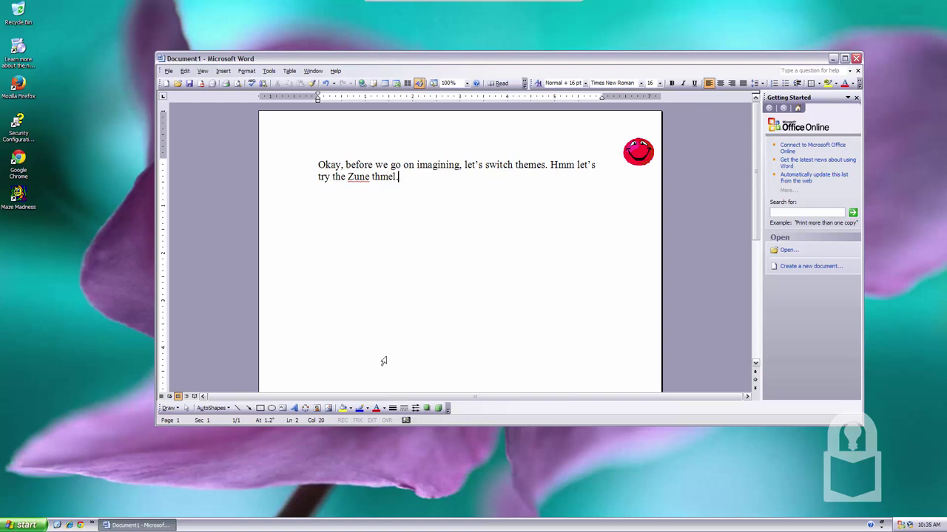
key(BackSpace)
key(BackSpace)
key(BackSpace)
key(BackSpace)
text(theme.)
key(BackSpace)
text(.)
- Open Display Properties from the desktop, pick Zune Black in the Theme list, and apply it
right_click(172, 35)
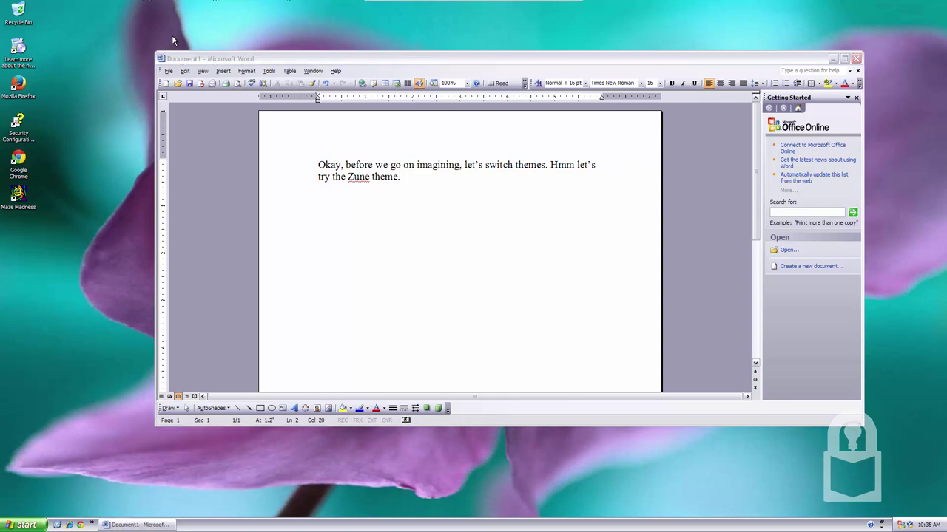
click(212, 95)
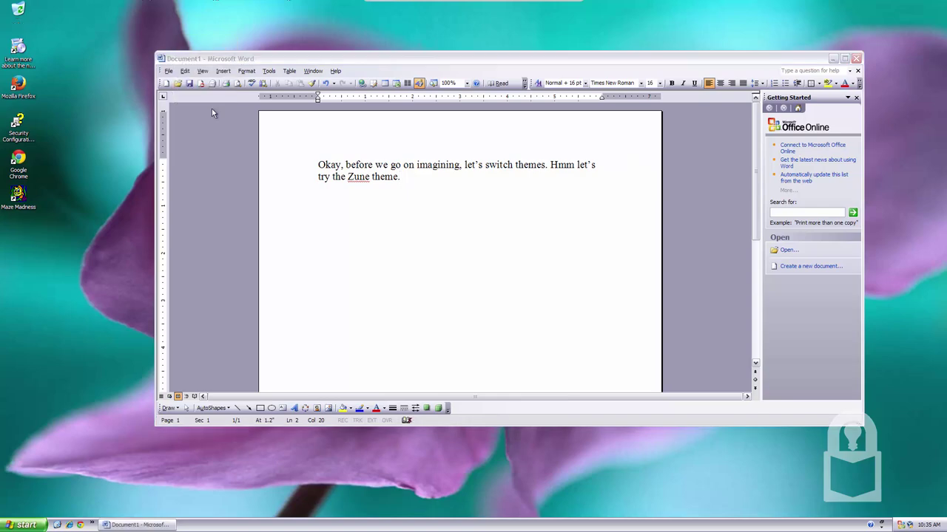
right_click(200, 31)
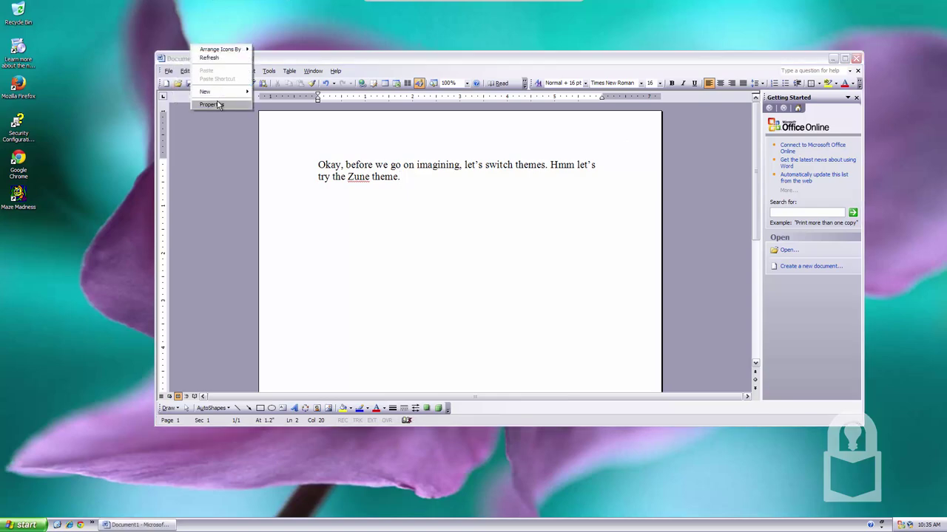
click(215, 104)
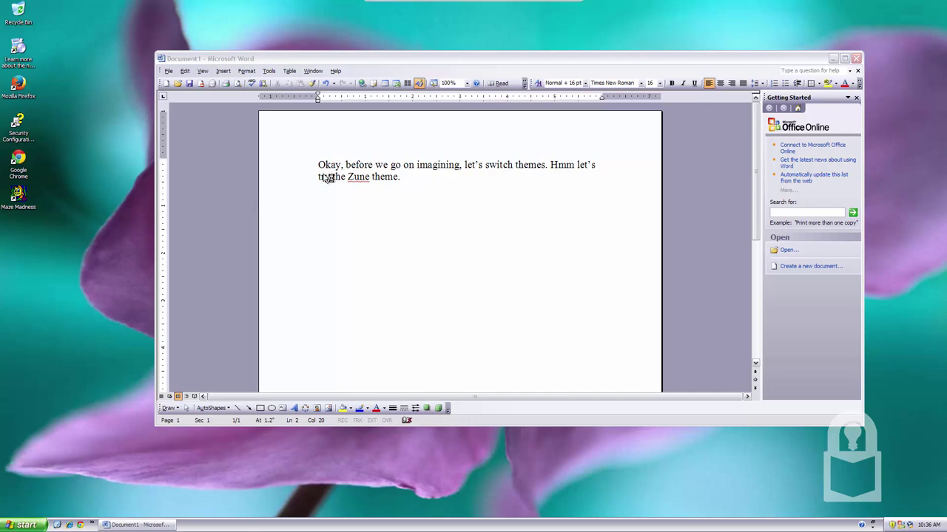
click(147, 154)
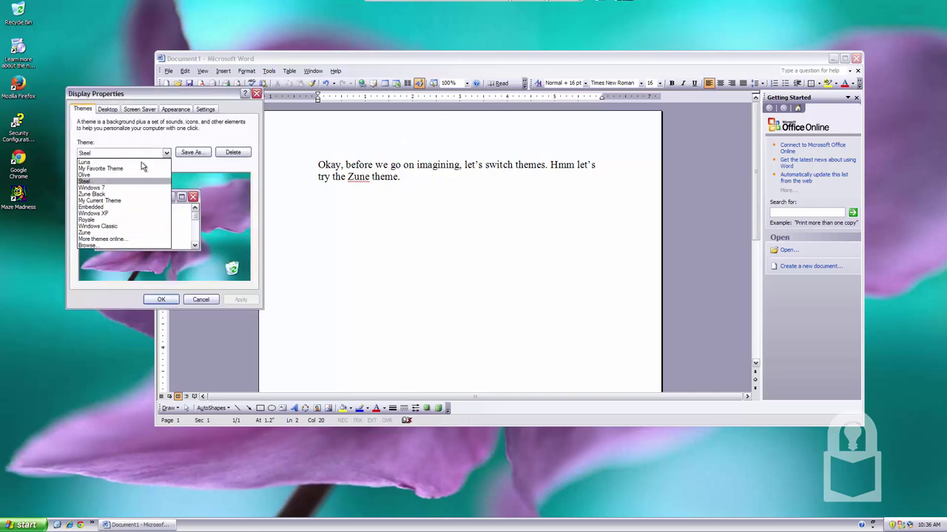
click(96, 195)
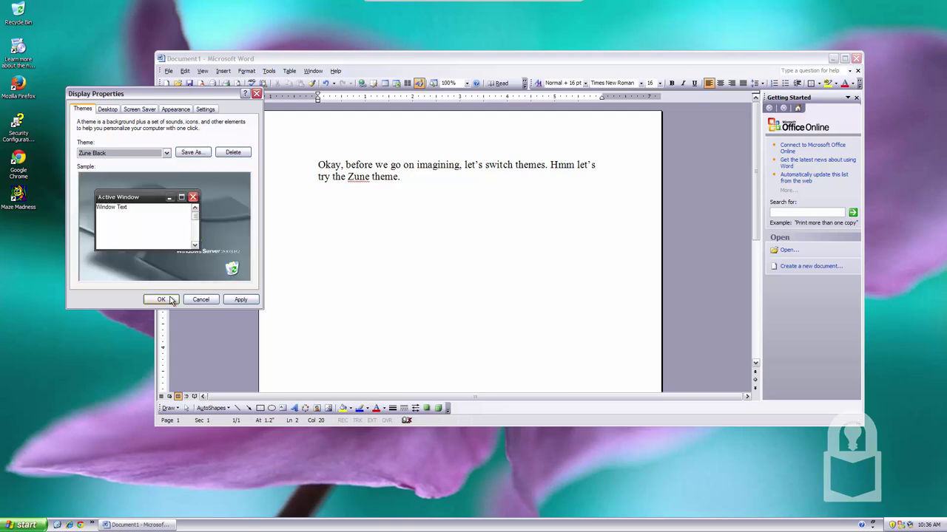
click(170, 299)
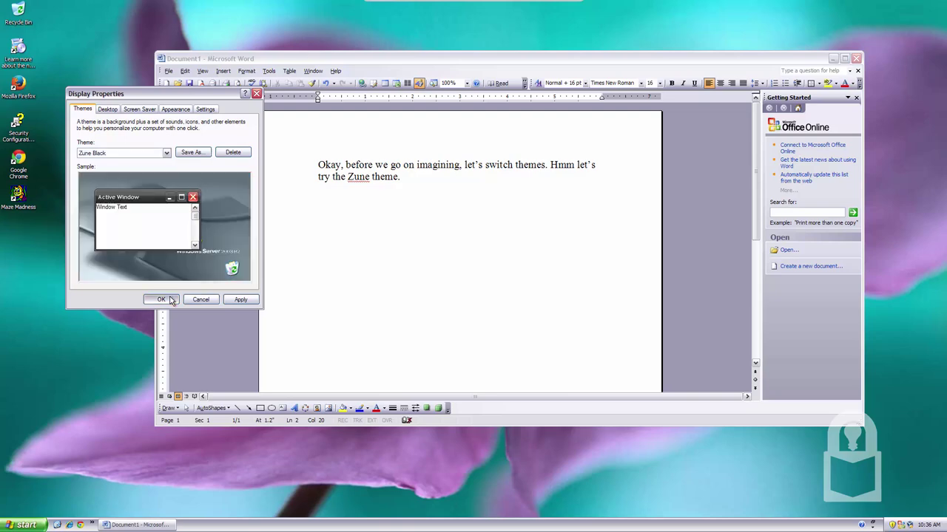
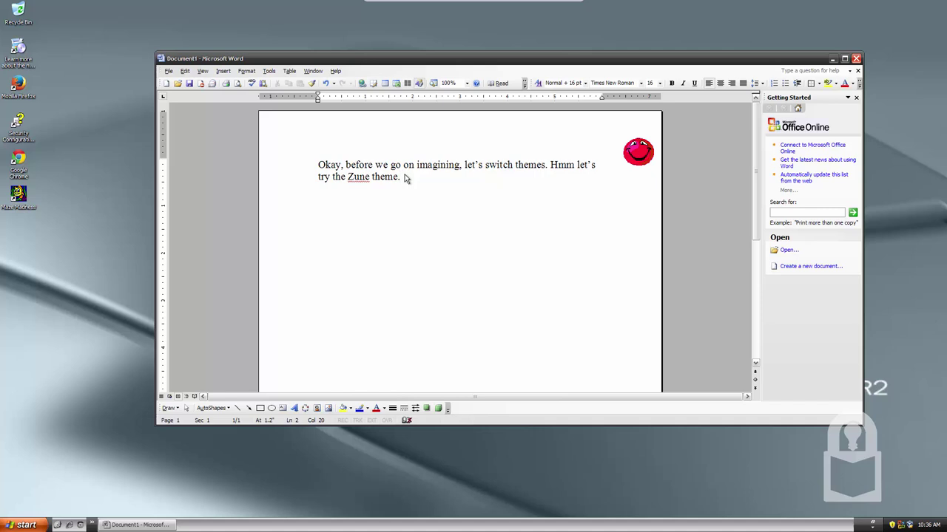
- Replace the old note with 'Okay! So what do you think? It also looks nice, no? Very clean feeling…'
key(ctrl+a)
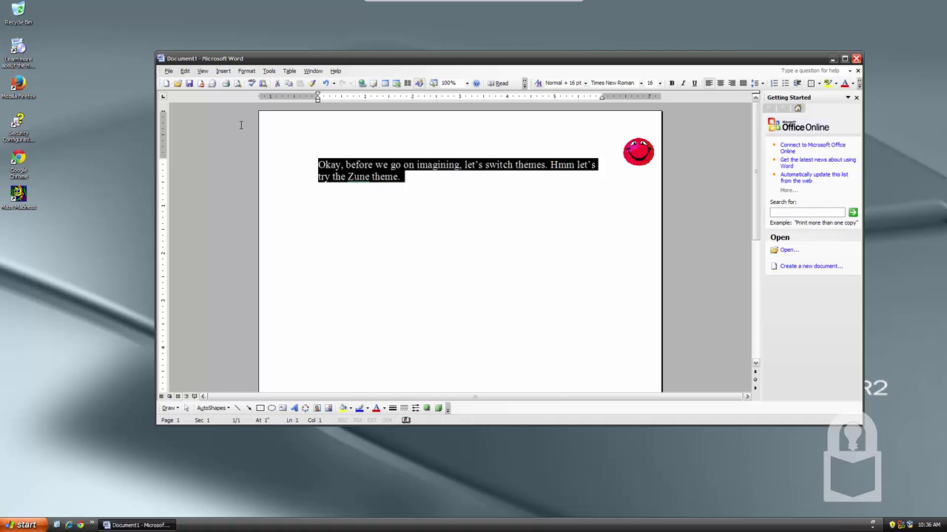
key(Delete)
text(Okay)
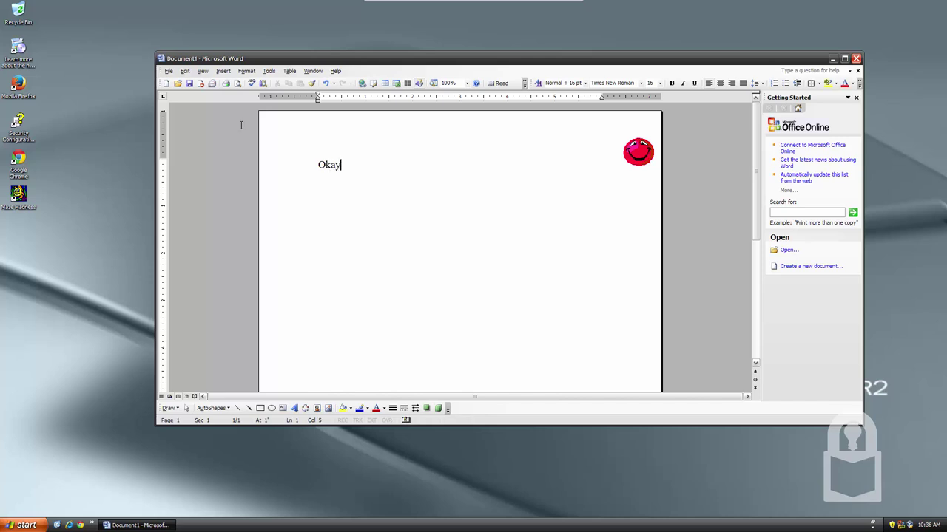
text(! So what)
text( do you think.)
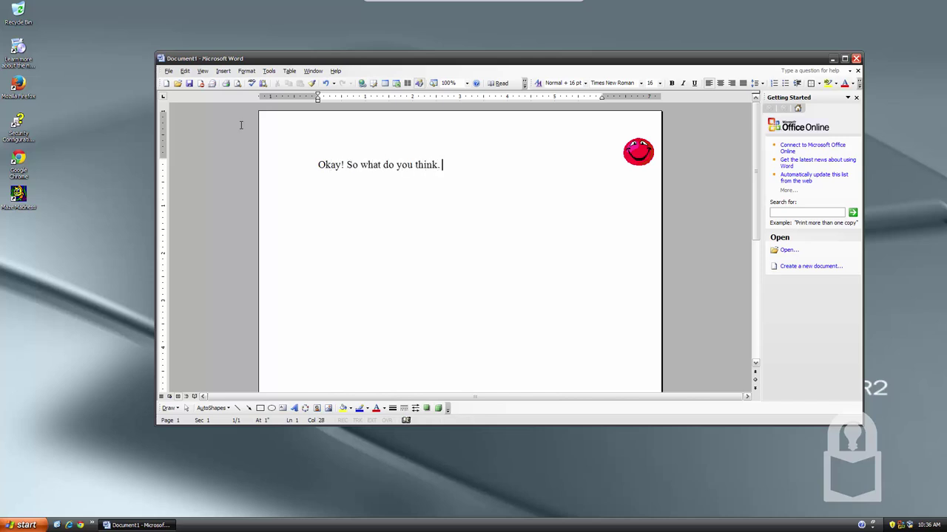
text( It also l)
key(BackSpace)
key(BackSpace)
key(BackSpace)
key(BackSpace)
key(BackSpace)
key(BackSpace)
text(? I)
text(t also look)
key(BackSpace)
text(s nice)
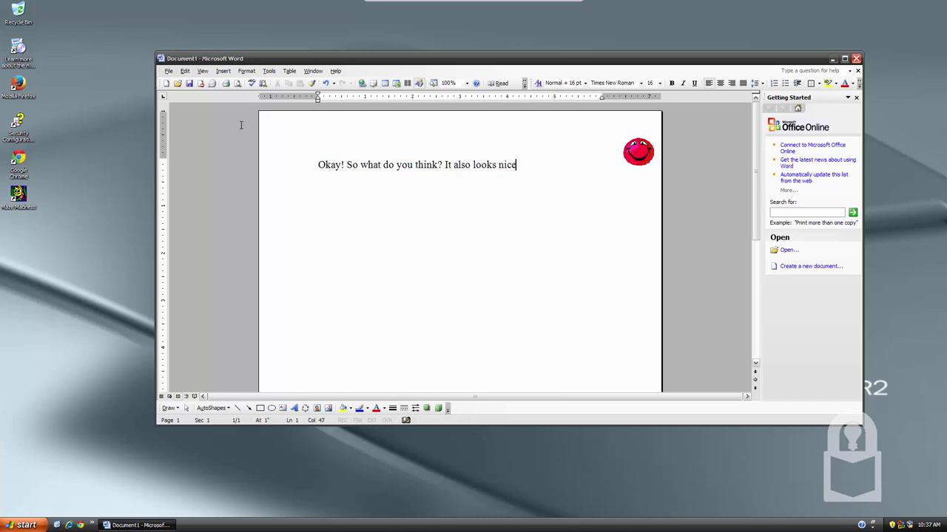
text(, no? )
text(Very clean fe)
text(eling, especi)
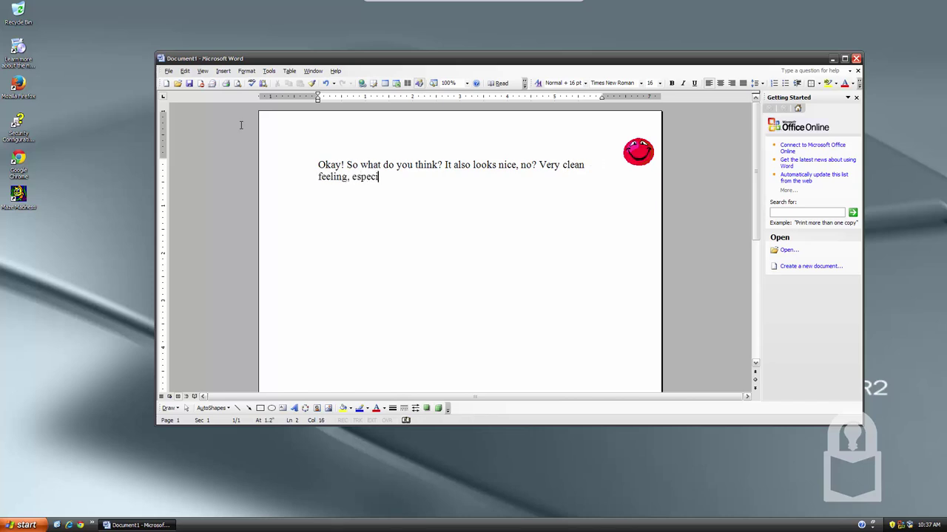
text(ally in th)
text(e wite W)
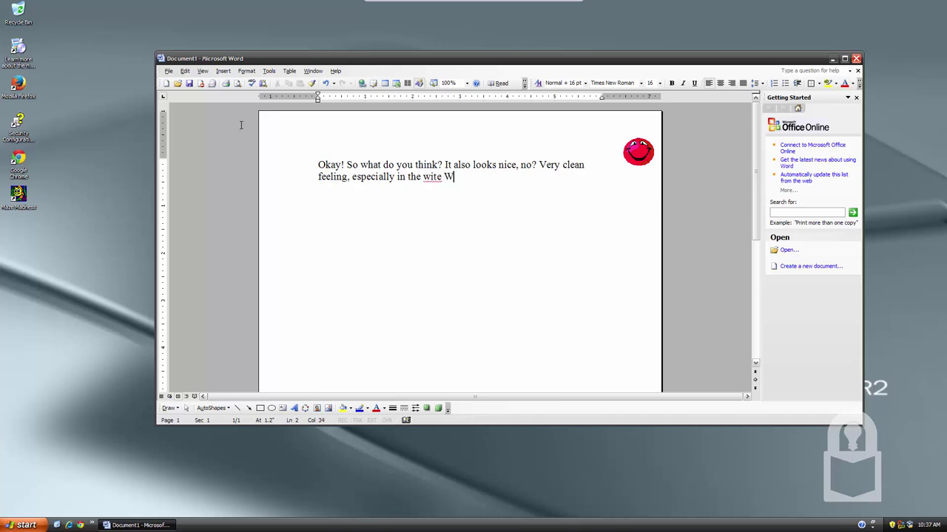
- Finish the sentence about the white color Microsoft Word takes in, then clear the whole page
key(BackSpace)
key(BackSpace)
key(BackSpace)
text(white wh)
key(BackSpace)
key(BackSpace)
text(c)
text(olor that Microso)
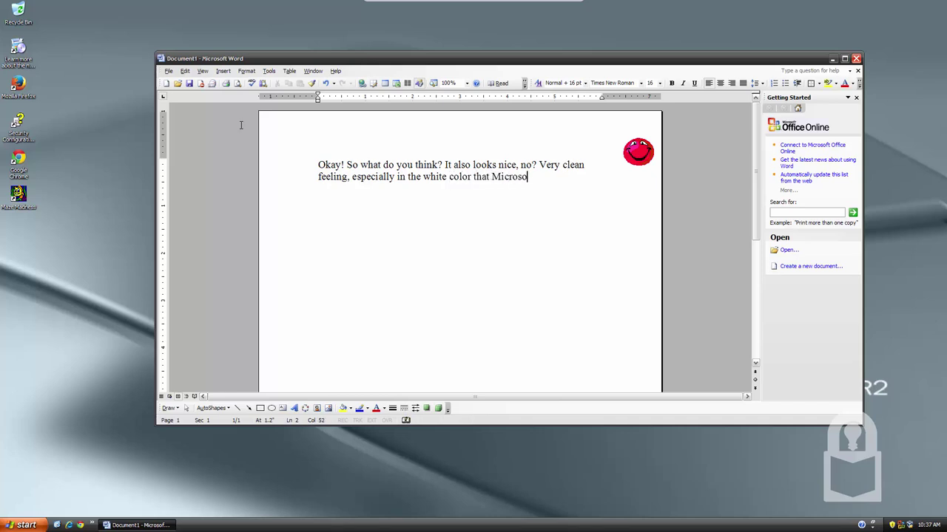
text(ft Word take)
text(s in. )
text(H)
text(mm, )
text(wa)
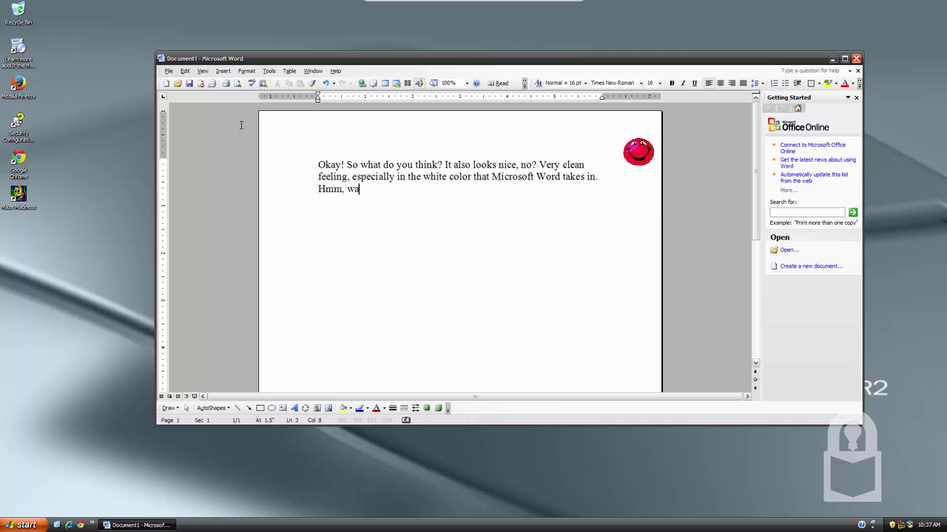
text(nna kee)
text(p imagining.)
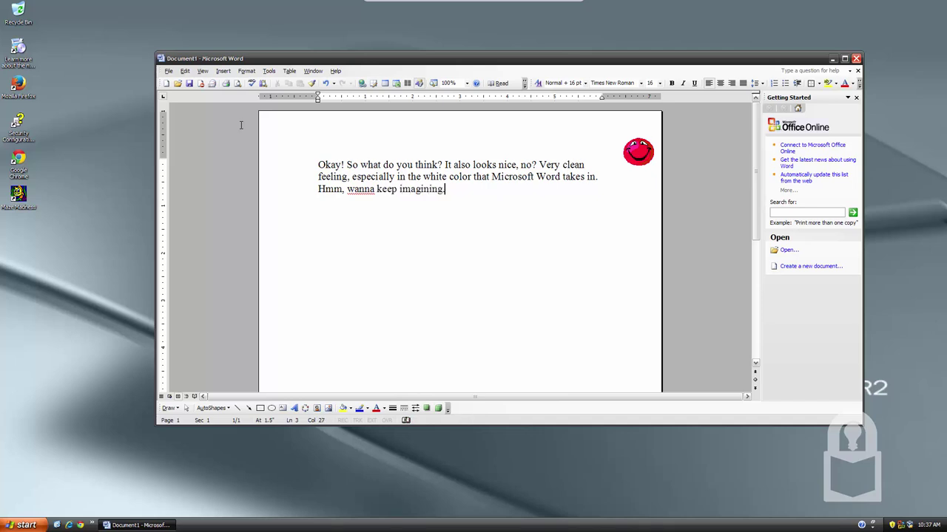
key(ctrl+a)
key(Delete)
- Begin 'Where were we? Oh, right! Clouds. Cotton candies…' imagining pink and blue clouds
text(Were w)
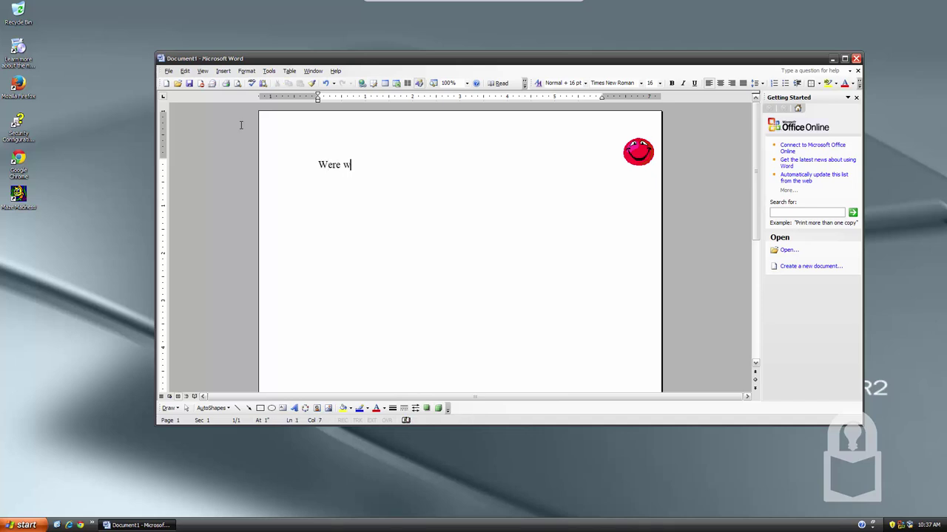
text(o)
key(BackSpace)
key(BackSpace)
key(BackSpace)
key(BackSpace)
key(BackSpace)
key(BackSpace)
text(here were we?)
text( O)
key(BackSpace)
text(, righ)
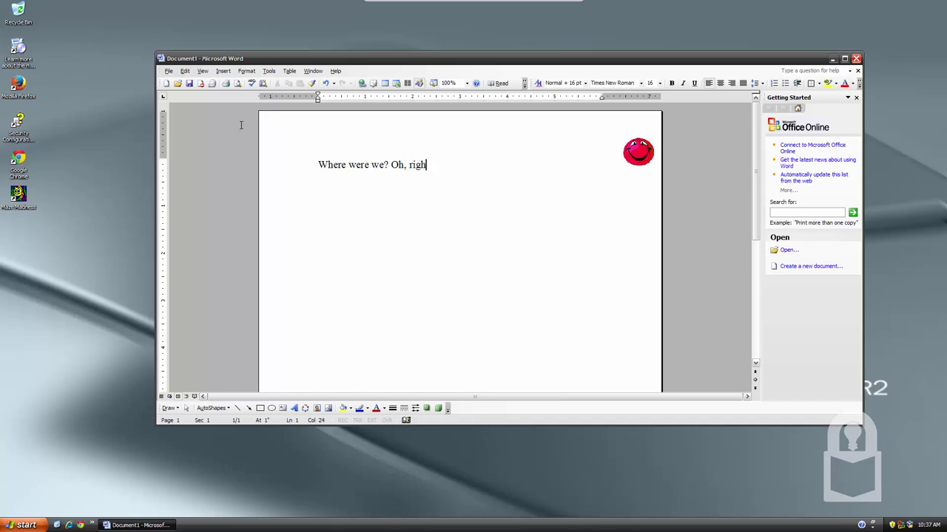
text(t! Clouds. )
text(Cotton ca)
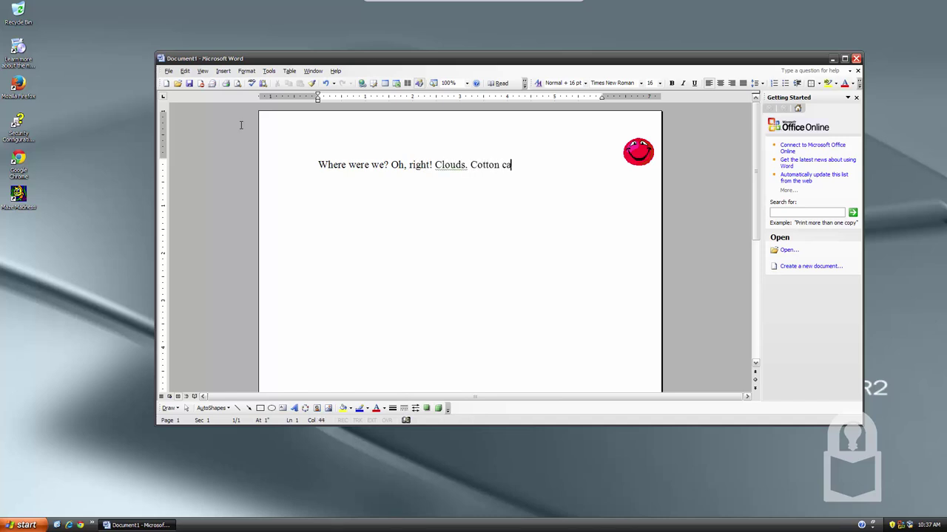
text(ndies. O)
text(kay, )
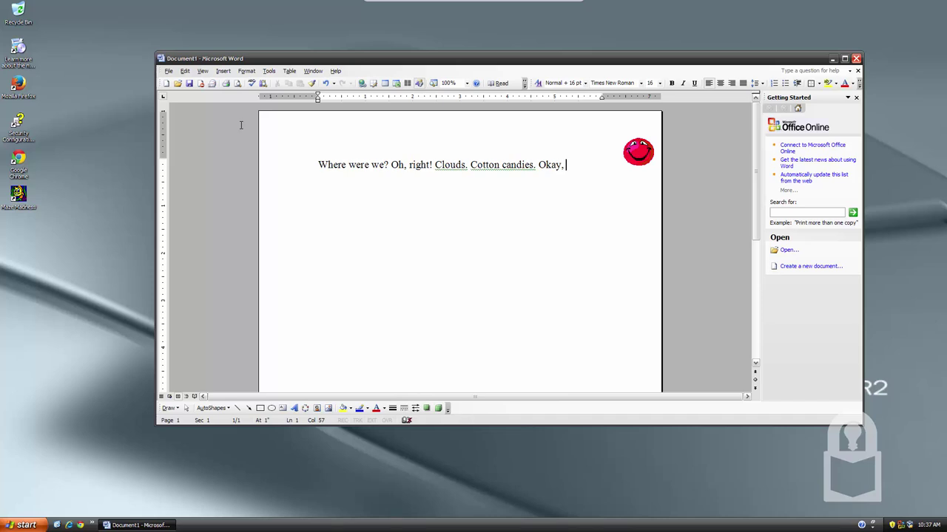
text(I)
text( imagine pink )
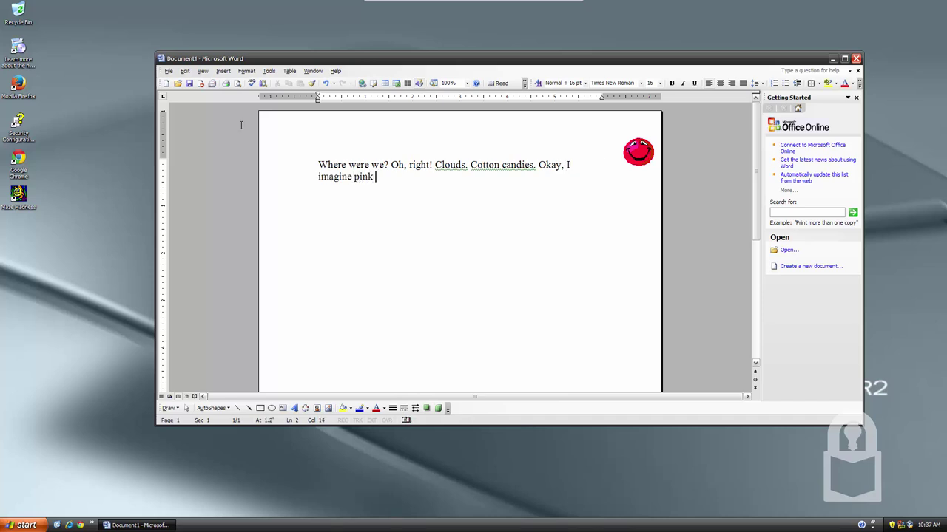
text(and blue clouds,)
text( with light b)
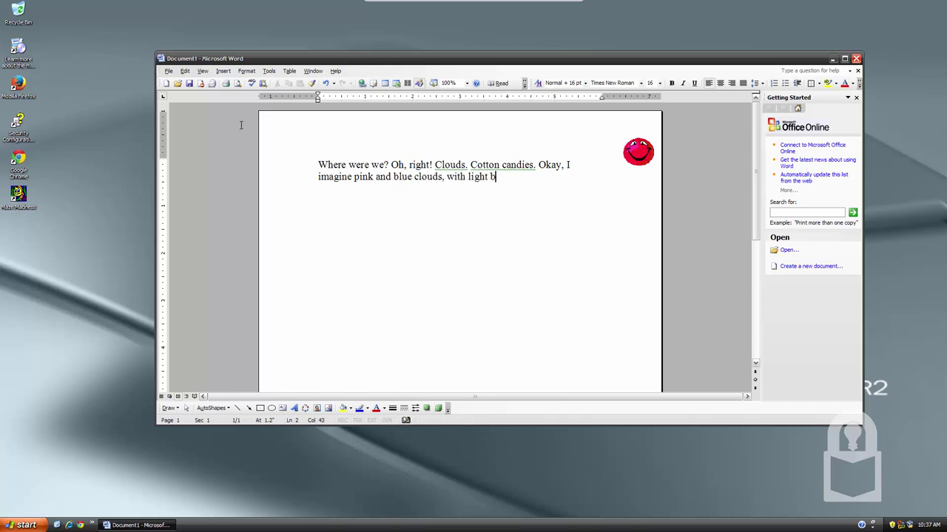
text(aby blue sk)
text(y. Flying)
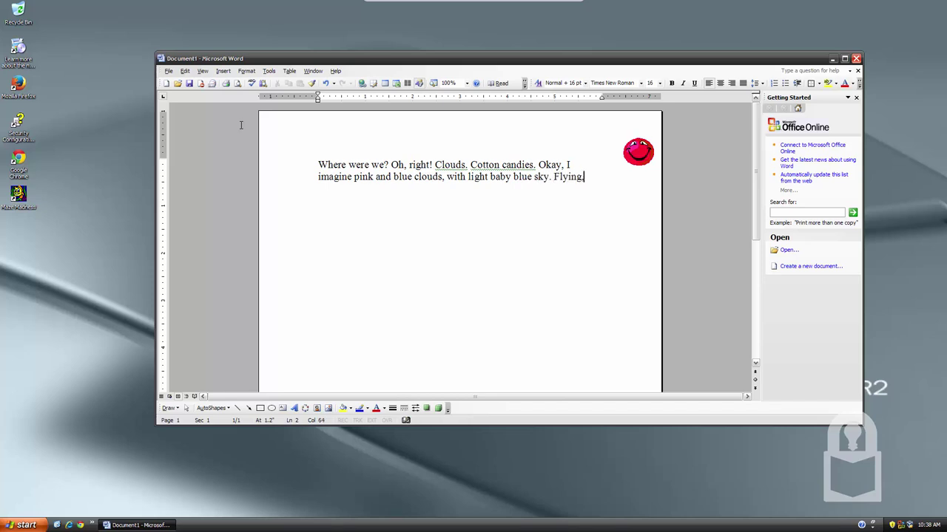
text(, and flying..)
text(..I wonder why )
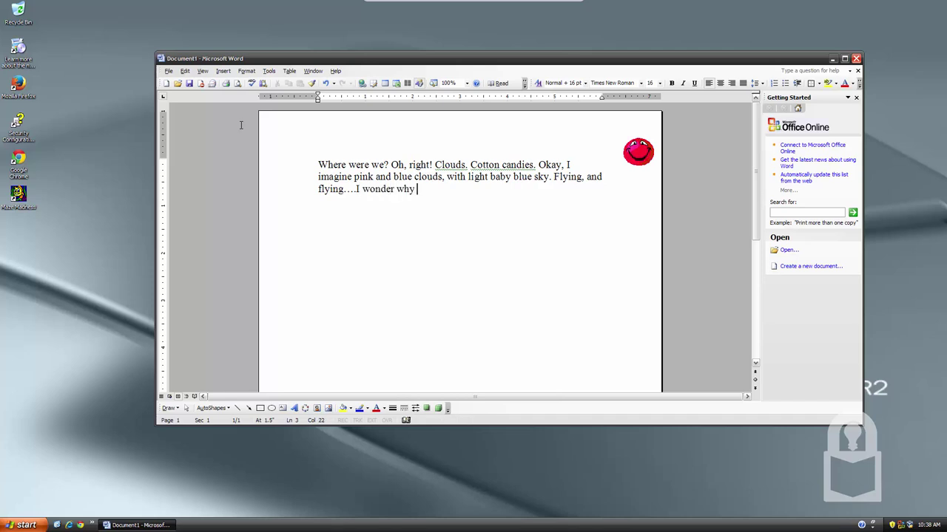
text(p)
text(eople )
text(re)
text(ally dr)
text(eam about flyin)
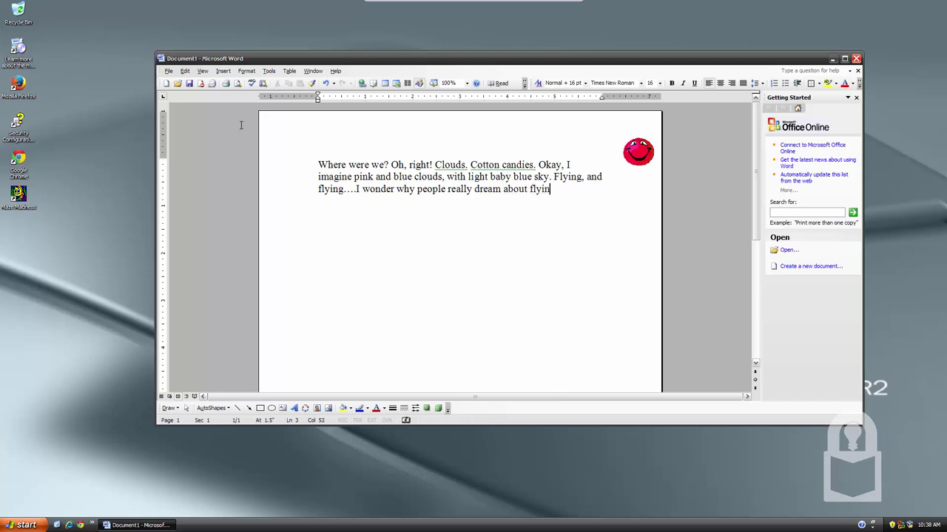
text(g. )
text(I don't know.)
key(BackSpace)
- Add the lines about wanting to be in the sky like birds and 'Hey dot, do you wanna fly?'
text(,)
text(..)
text(I always won)
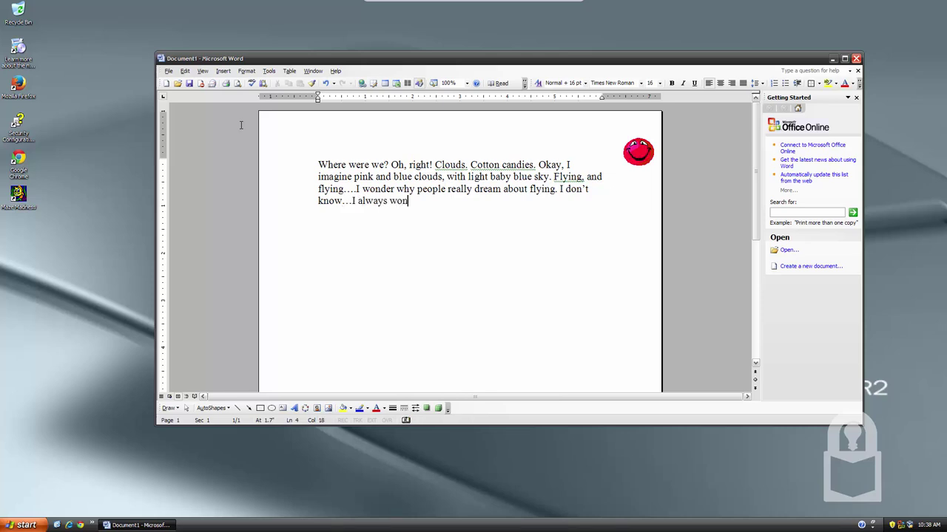
text(dered that. W)
text(hen we look at)
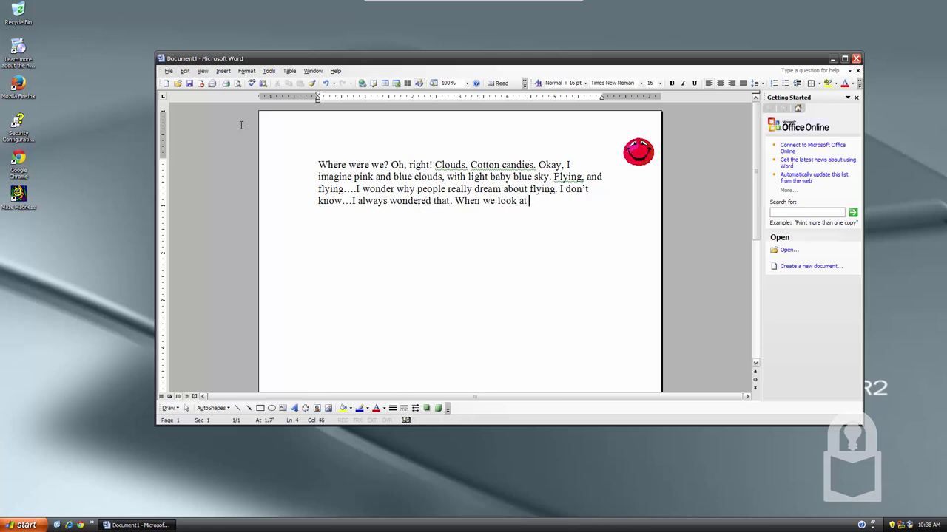
text( birtd)
key(BackSpace)
key(BackSpace)
text(ds, we do)
key(BackSpace)
key(BackSpace)
text(want to be )
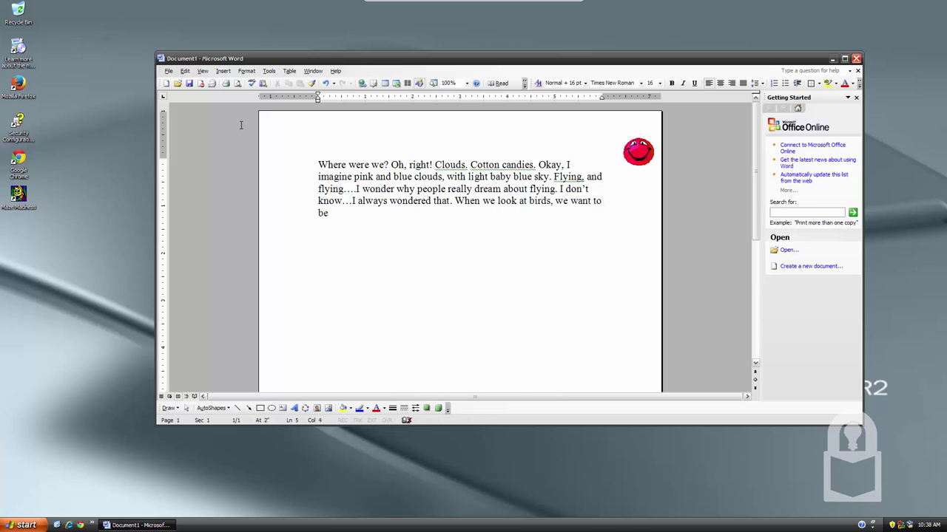
text(in the sky lik)
text(e them.)
text(Hey dot, )
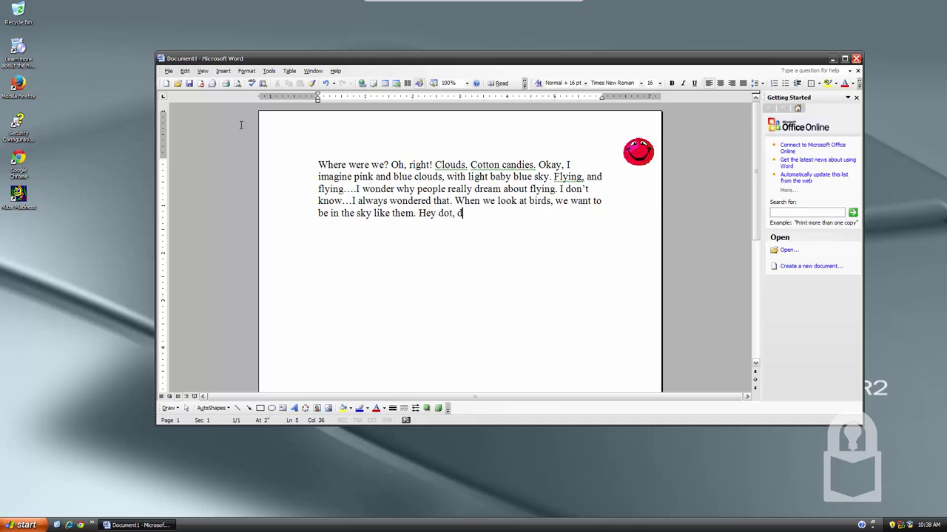
text(do you wanna fly)
text(?)
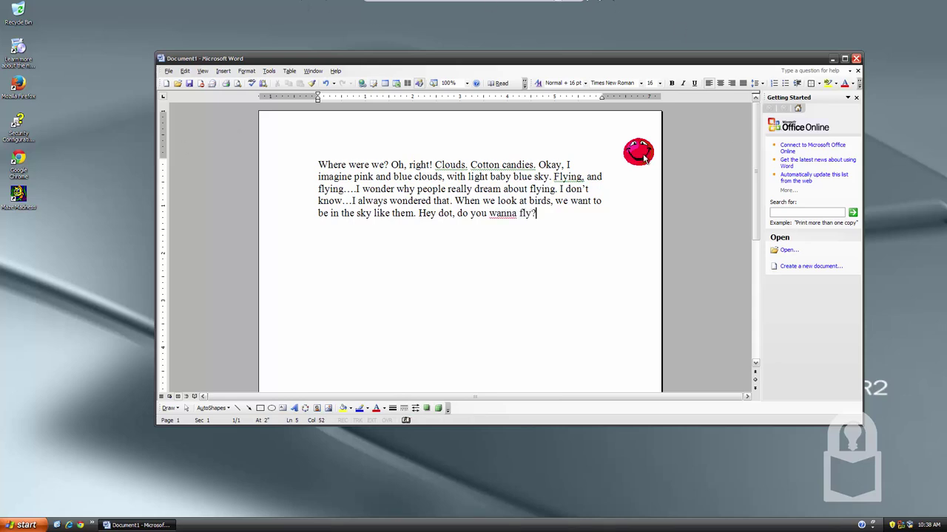
- Make the red Office Assistant animate, then add 'He wants to go left, I suppose. :P'
right_click(643, 157)
click(657, 193)
text(fly?)
text( He wants t)
text(o go)
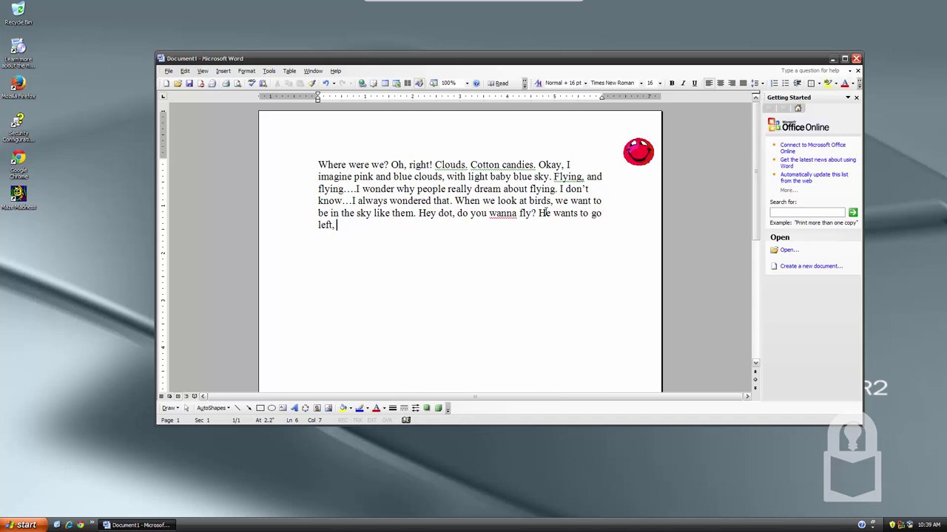
text( left, I suppose. )
text(:P)
- Clear the page and write 'Let's change colors… The next theme is called Royal.'
key(ctrl+a)
key(Delete)
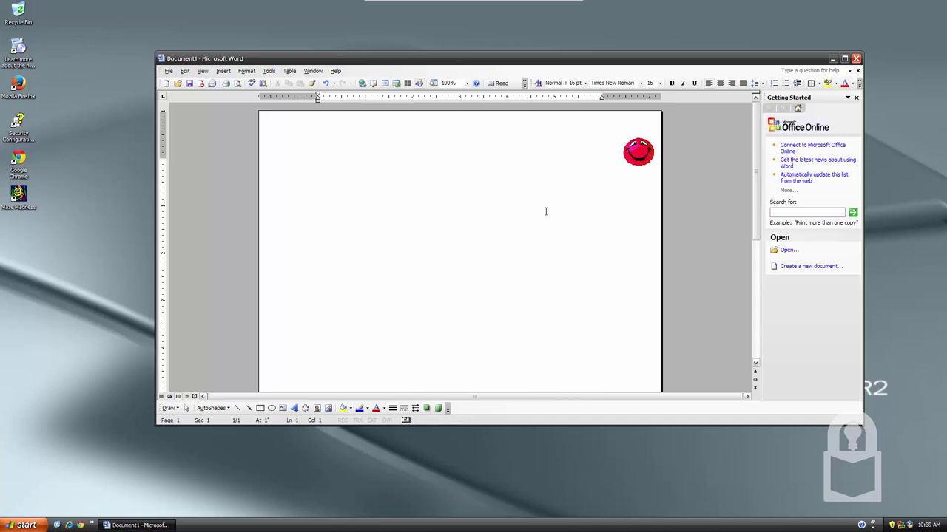
text(Let's chane ge)
key(BackSpace)
key(BackSpace)
key(BackSpace)
key(BackSpace)
key(BackSpace)
text(change colo)
text(rs. How about )
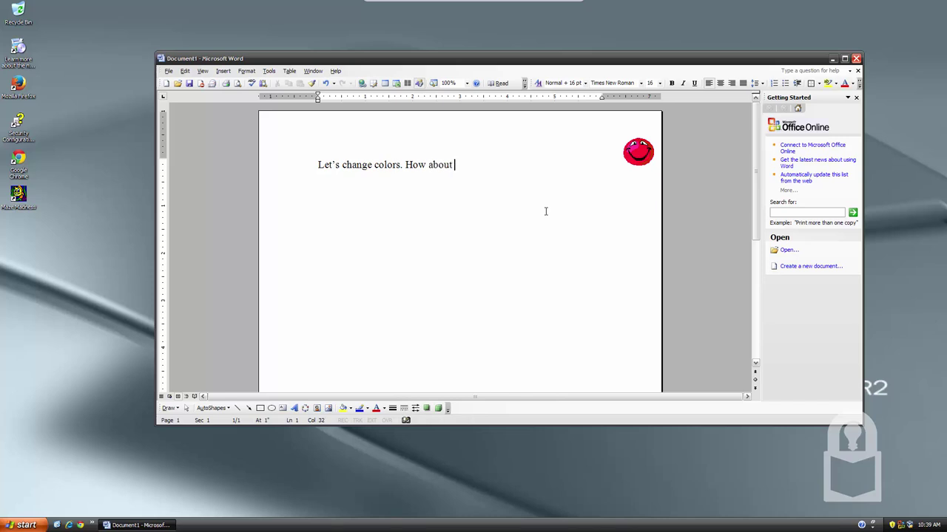
text(Royal. The next)
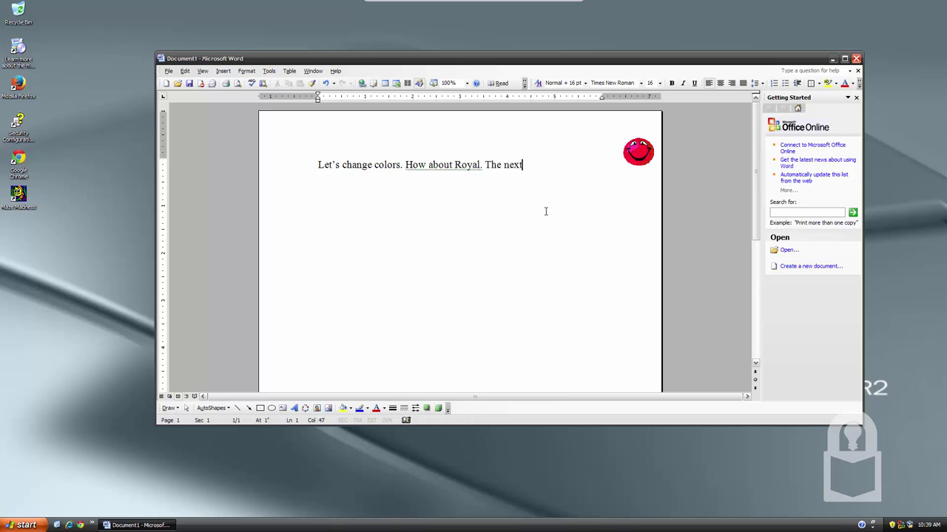
text( theme is called )
text(Royal.)
- Fix the stray characters after Royal and add 'It looks very glossy. Let's do this.'
key(BackSpace)
text(>)
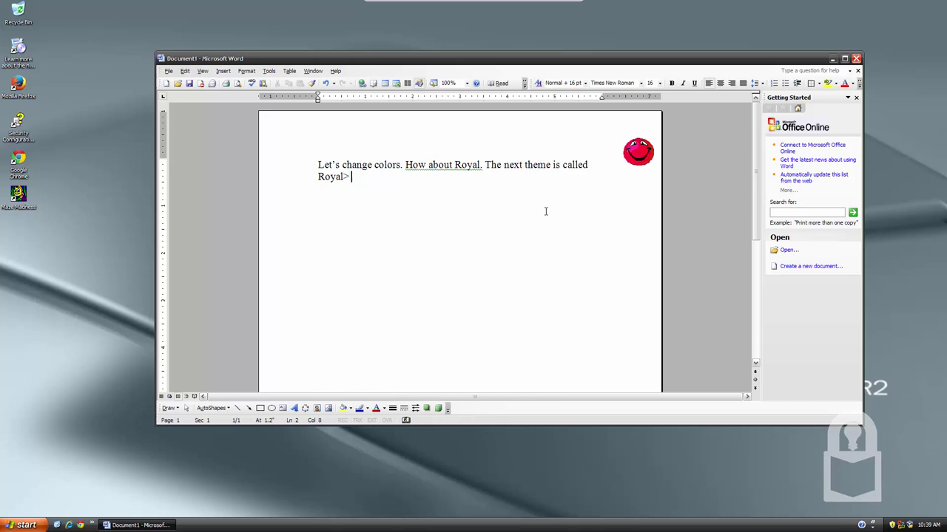
key(BackSpace)
key(BackSpace)
text(. It )
text(looks very  g)
text(lam)
key(BackSpace)
key(BackSpace)
text(oss)
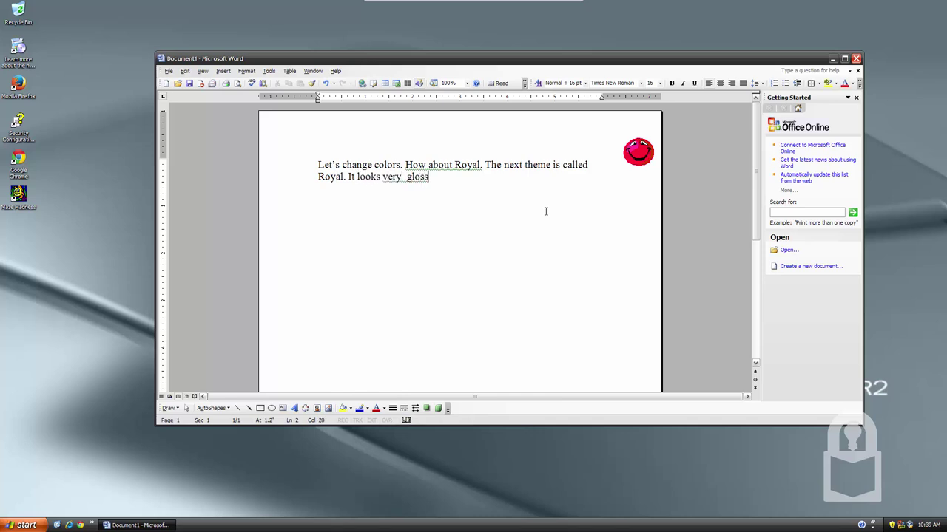
text(y. Let)
text('s )
text(do t)
text(his.)
- Apply the Royale theme through the desktop's Display Properties
right_click(347, 57)
click(340, 25)
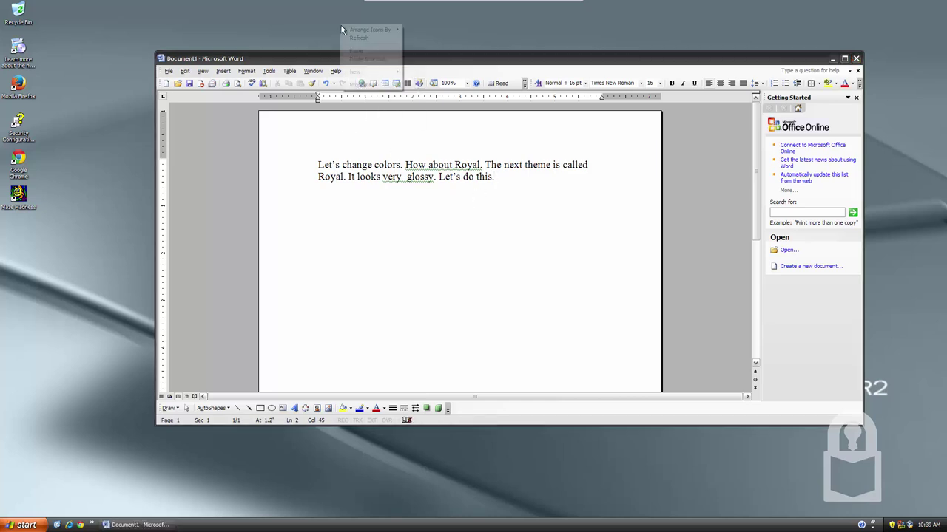
right_click(340, 26)
click(386, 85)
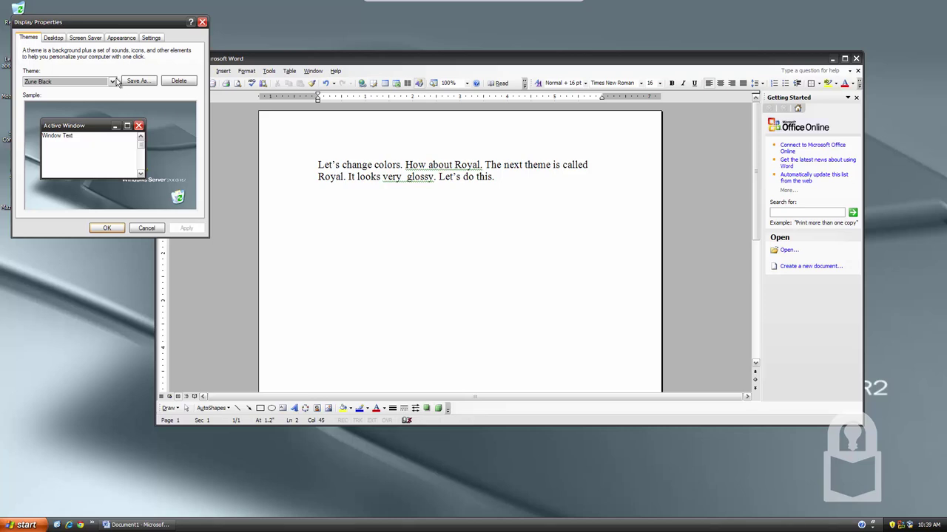
click(113, 81)
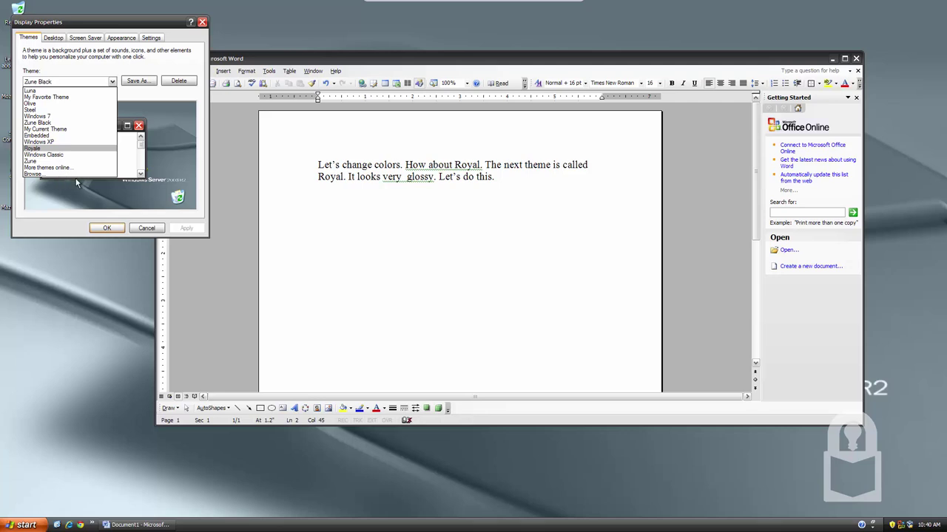
click(126, 233)
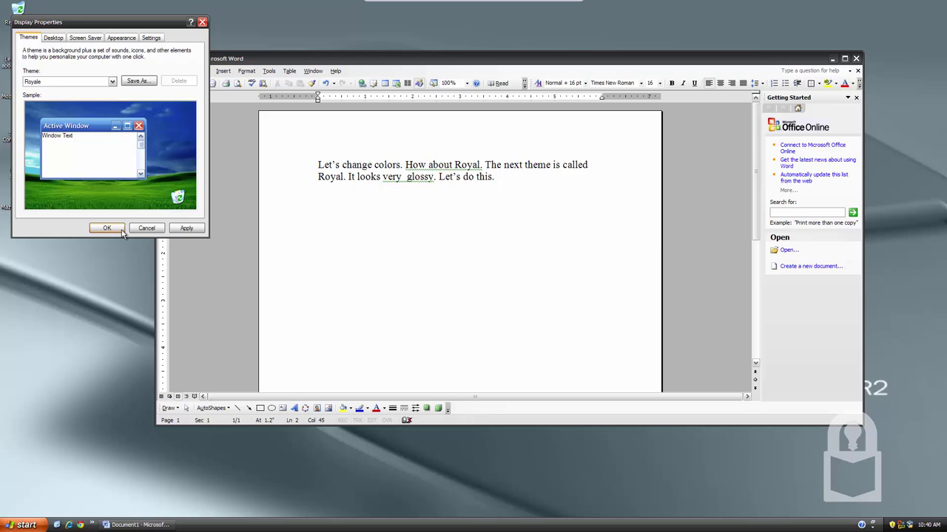
click(121, 231)
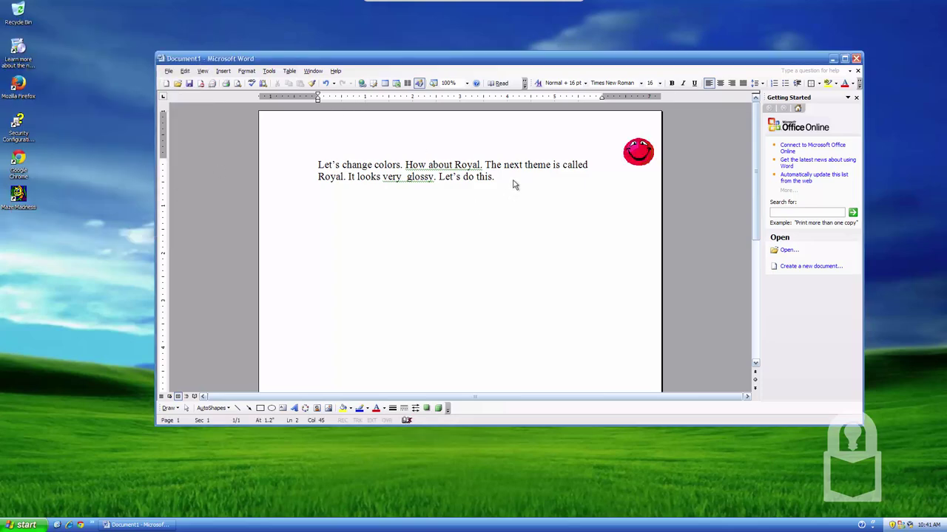
- Replace the page text with 'Hey dot, do you like this theme?', correcting the typo 'teme'
key(ctrl+a)
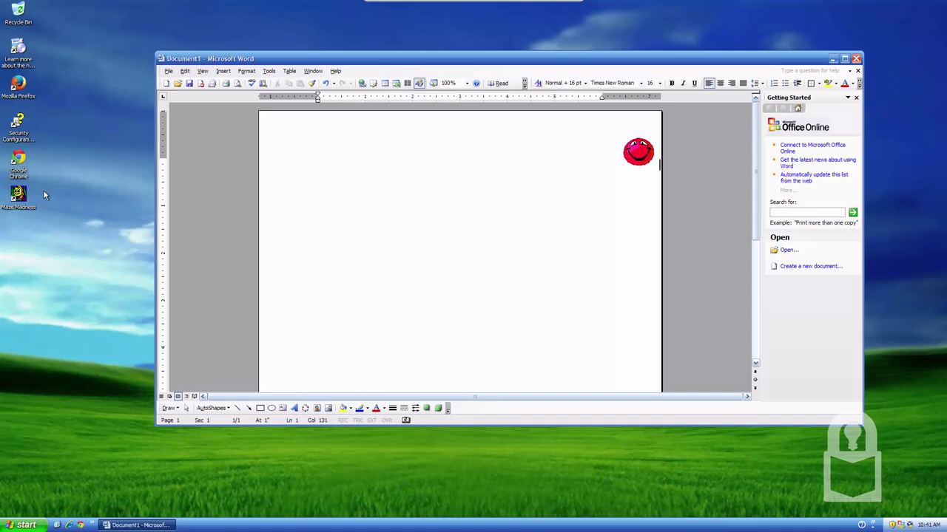
text(X)
key(ctrl+a)
key(Delete)
text(H)
text(ey dot, )
text(do you like this )
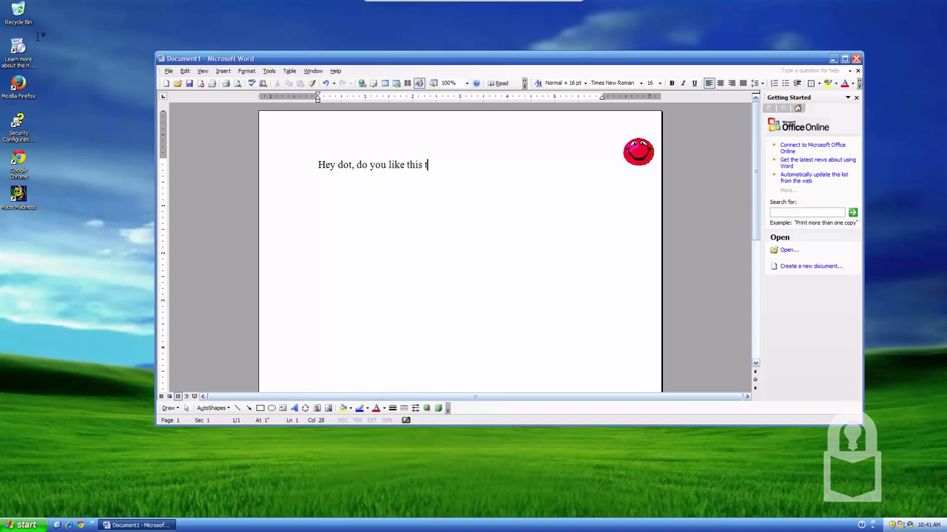
text(teme?)
double_click(435, 164)
text(theme)
- Make the Office Assistant character play its animation twice
right_click(641, 160)
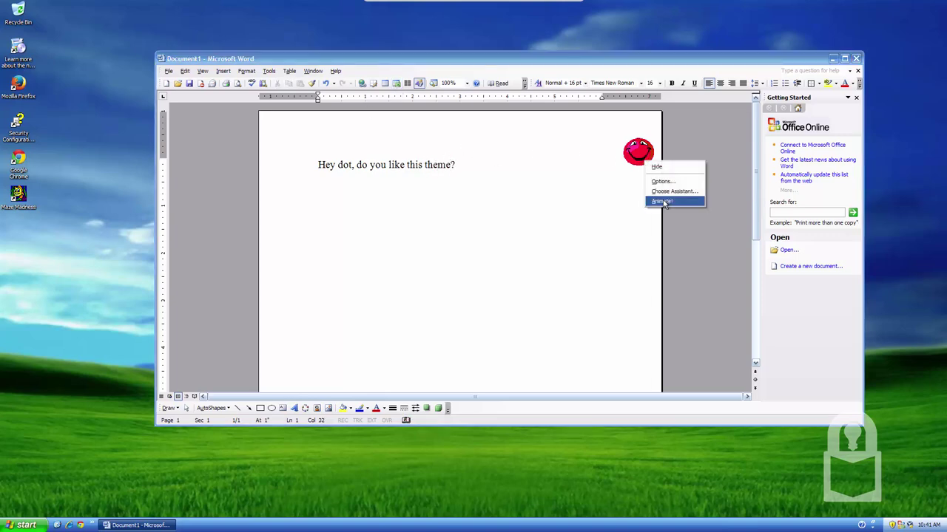
click(668, 203)
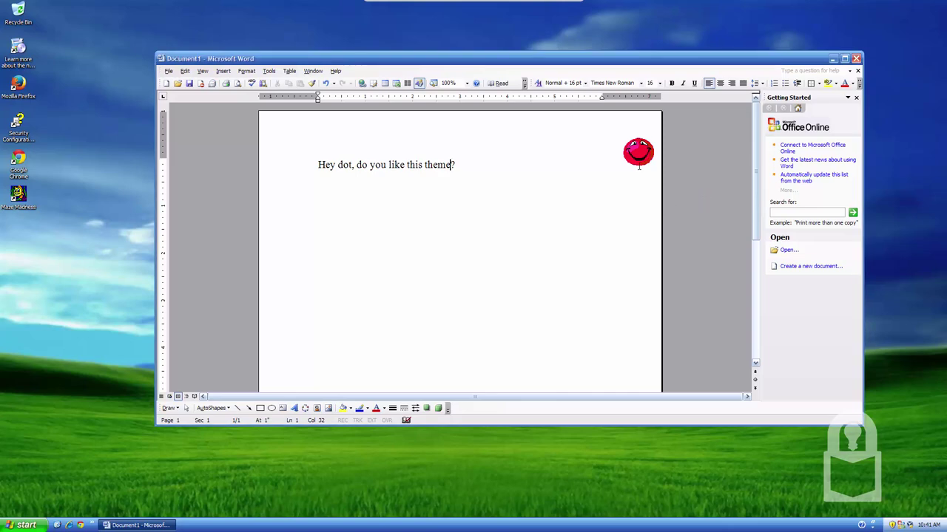
right_click(642, 166)
click(659, 203)
- Replace the question with 'Dot's indifferent about it. It's very glossy, like I said earlier.'
key(ctrl+a)
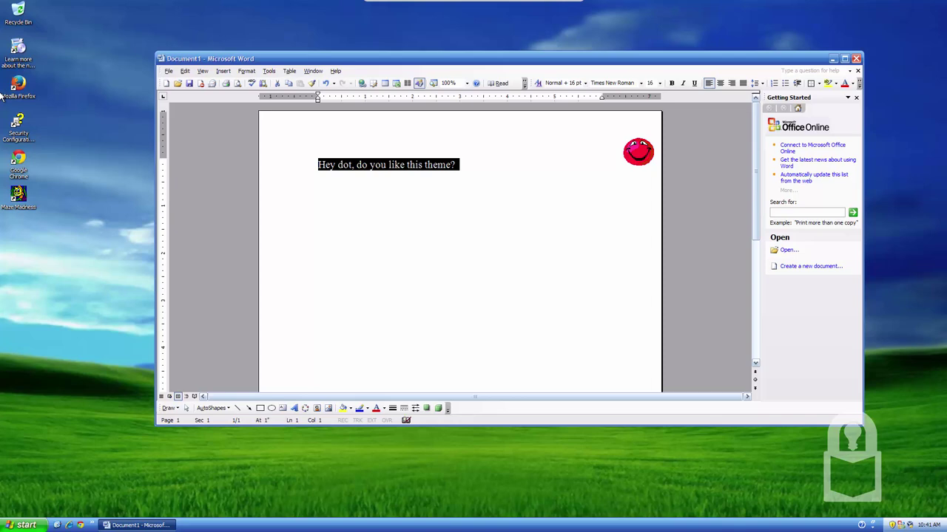
text(Dot's ind)
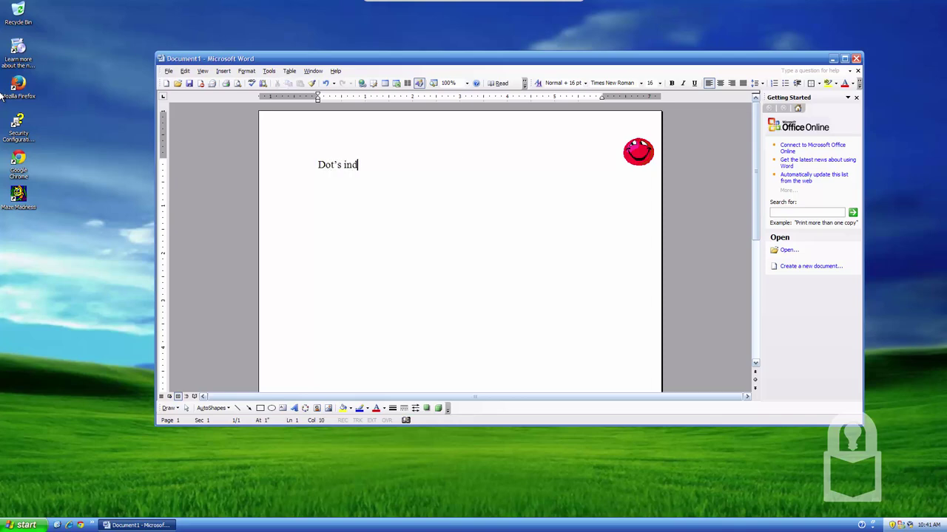
text(ifferent about )
text(it. It’)
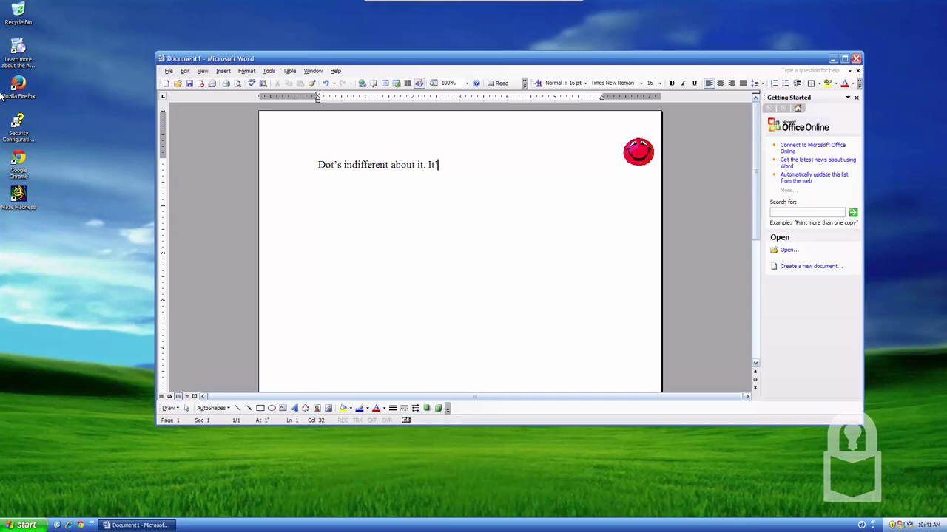
text('s f)
key(BackSpace)
text(very glossy.)
key(BackSpace)
text(, like I said c)
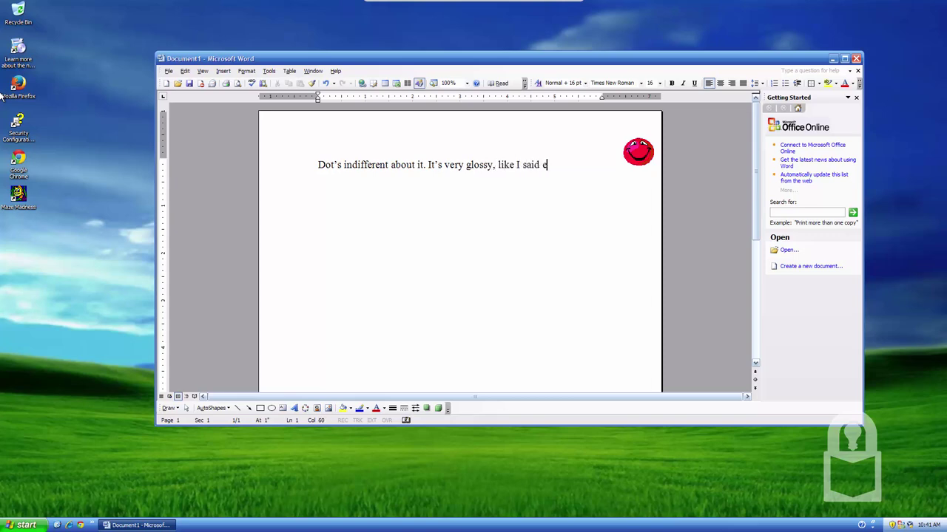
text(arlier.)
- Browse the Start menu programs, then clear the page, type 'See?' and clear it again
click(22, 526)
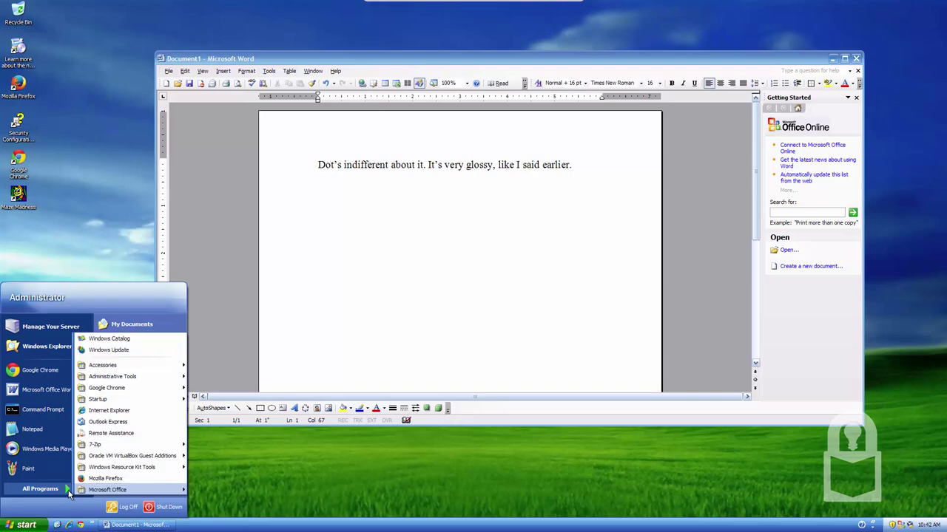
mouse_move(130, 489)
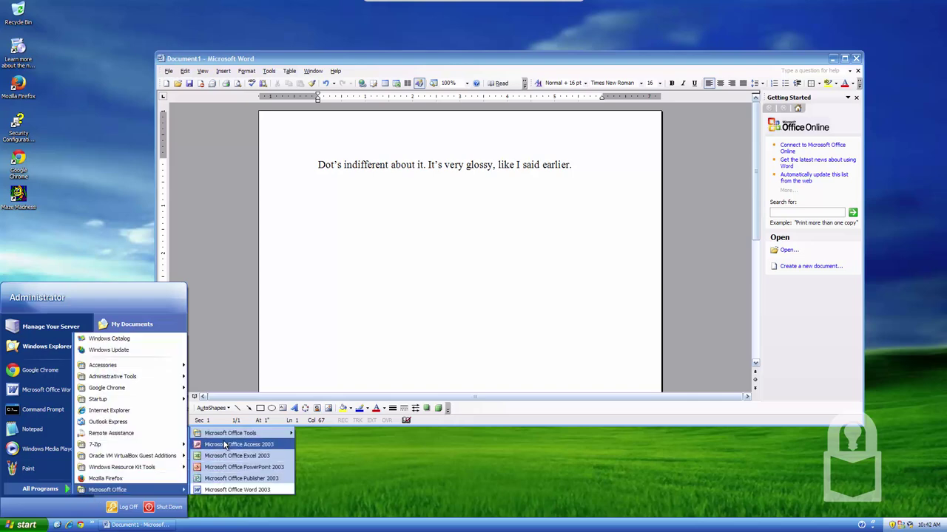
mouse_move(230, 434)
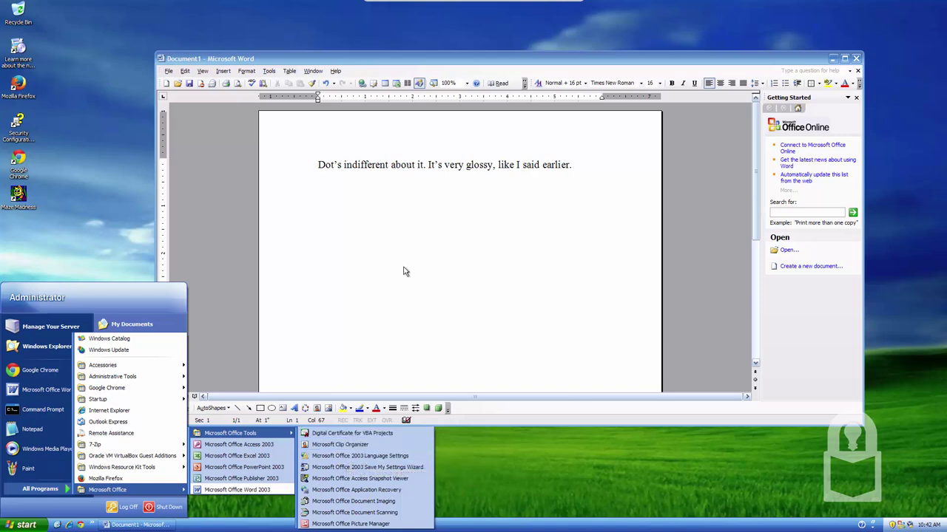
click(299, 253)
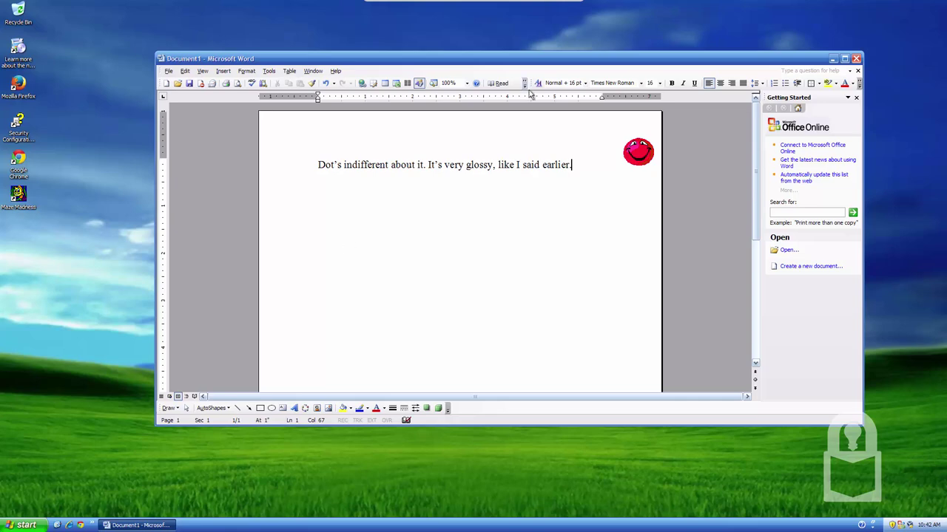
key(ctrl+a)
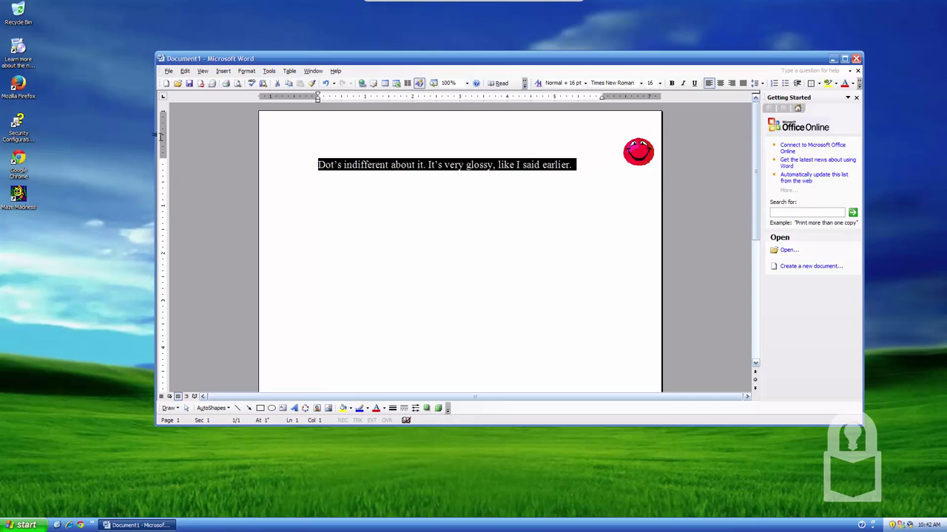
key(Delete)
text(See)
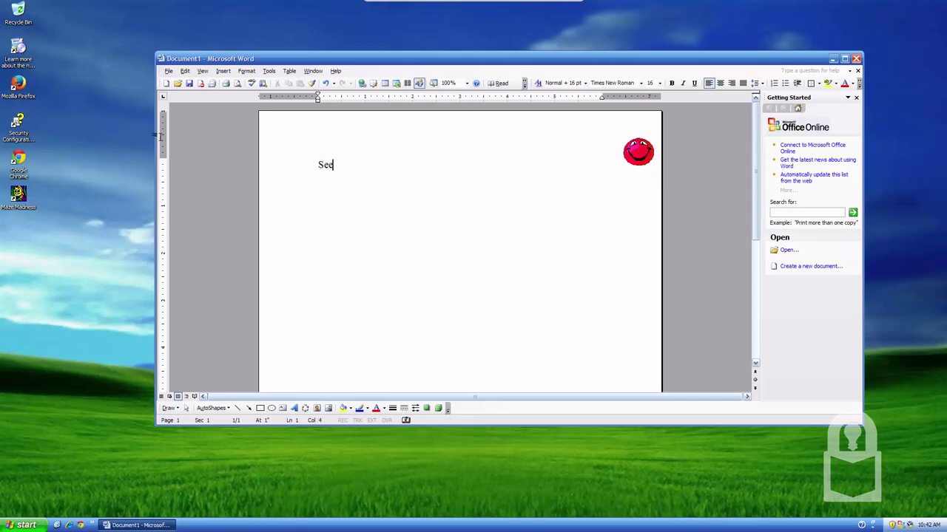
text(?)
key(Return)
key(Return)
key(ctrl+a)
key(Delete)
- Write the paragraph about flying over the mountains, avoiding tall ones for lack of oxygen
text(Okay, )
text(do)
key(BackSpace)
key(BackSpace)
text(do )
text(imagine that )
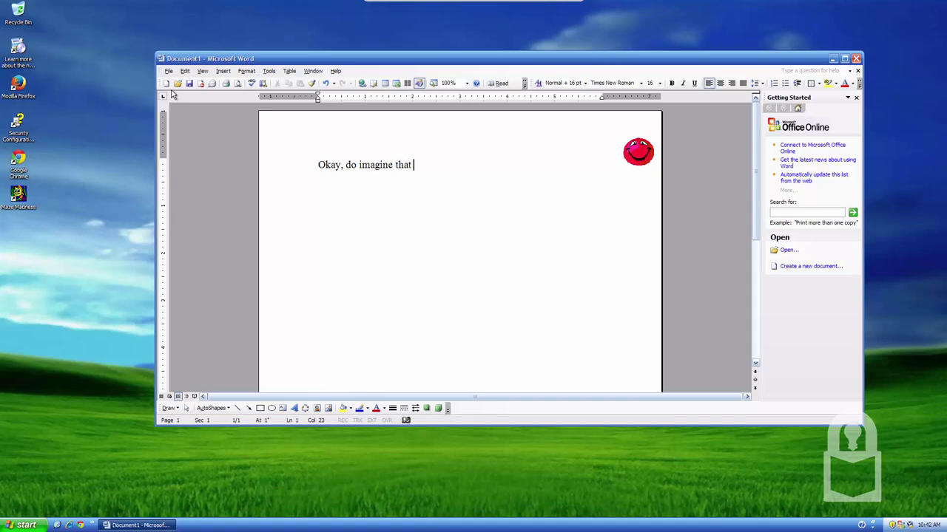
text(we are in the s)
text(ky. But w)
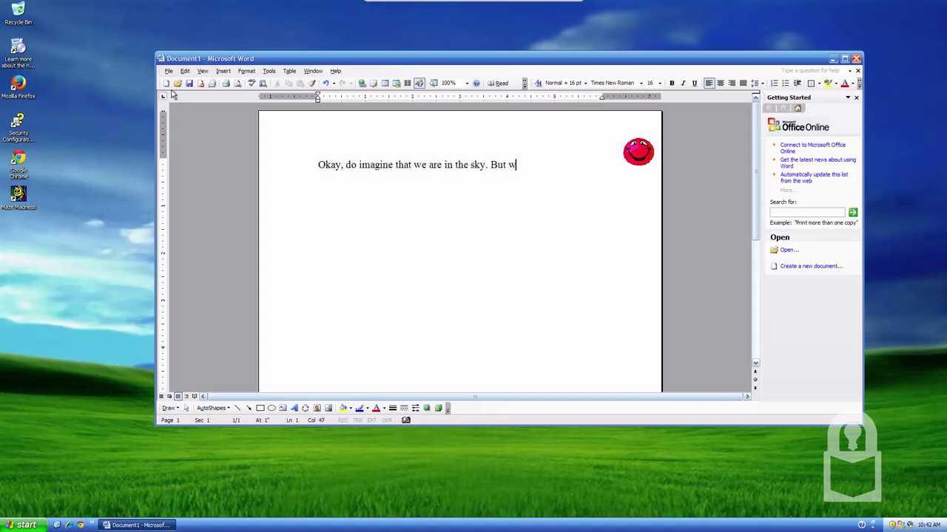
text(here wo)
key(BackSpace)
text(ould)
text(we)
text( fly to? )
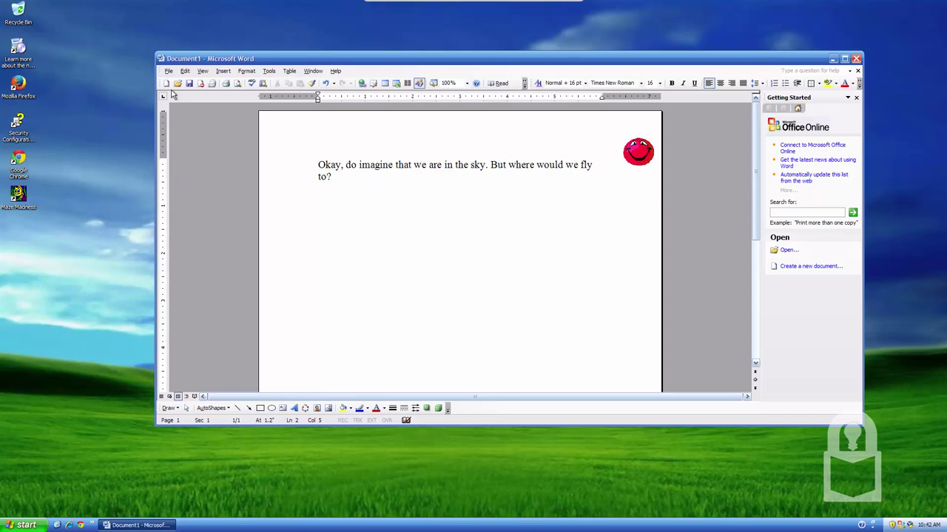
text(would )
text(fly over)
key(ctrl+BackSpace)
key(ctrl+BackSpace)
text(fly over t)
text(he mountains. )
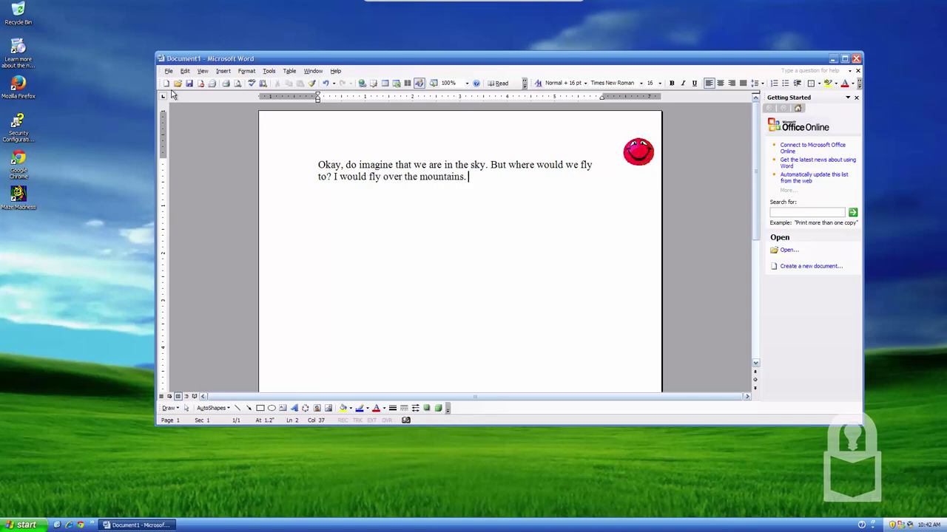
text(Not )
text(to)
key(BackSpace)
text(all one)
text(sbec)
text(ause)
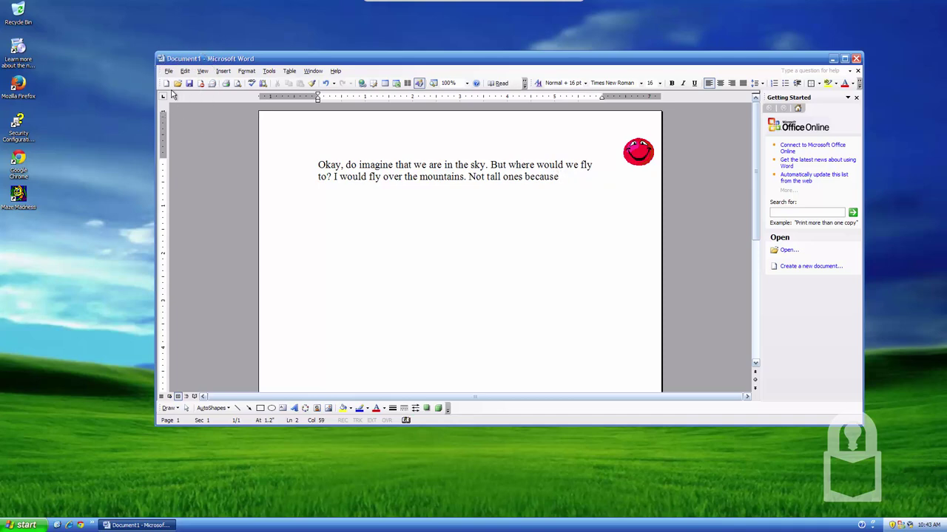
text(I would free)
text(ze)
text( to d)
text(eath)
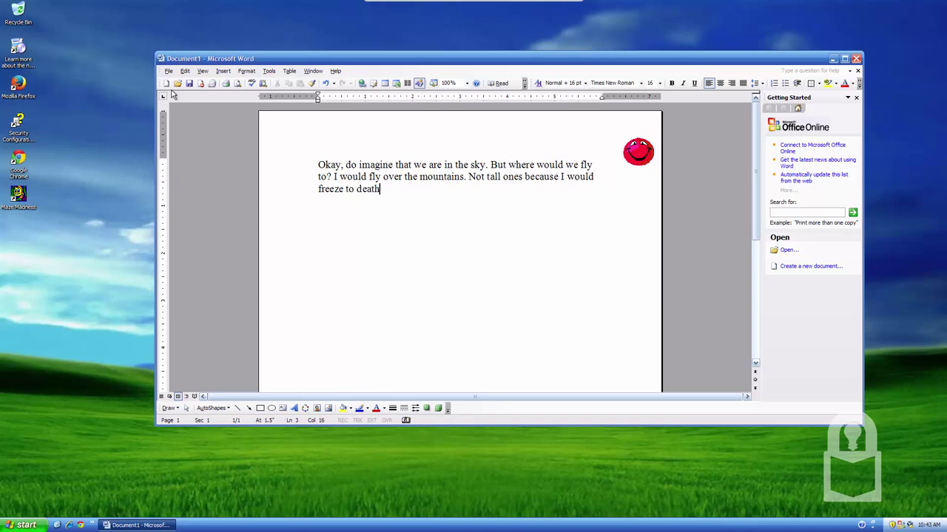
text(, or )
text(die due to)
text( the lack of ox)
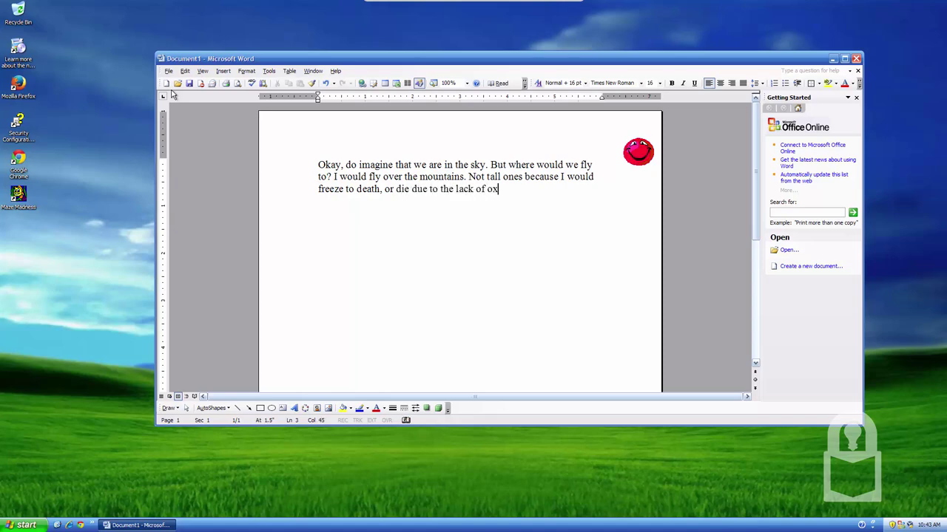
text(ygen)
- Clear the page and start 'Forests and vallies would…', trying spelling fixes on 'vallies'
key(ctrl+a)
key(Delete)
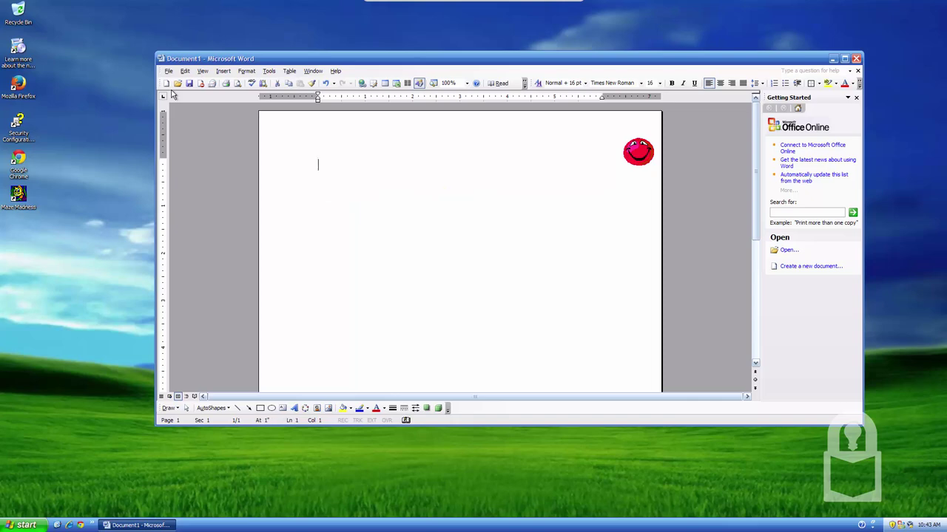
text(Fo)
text(rests and val)
text(lies wou)
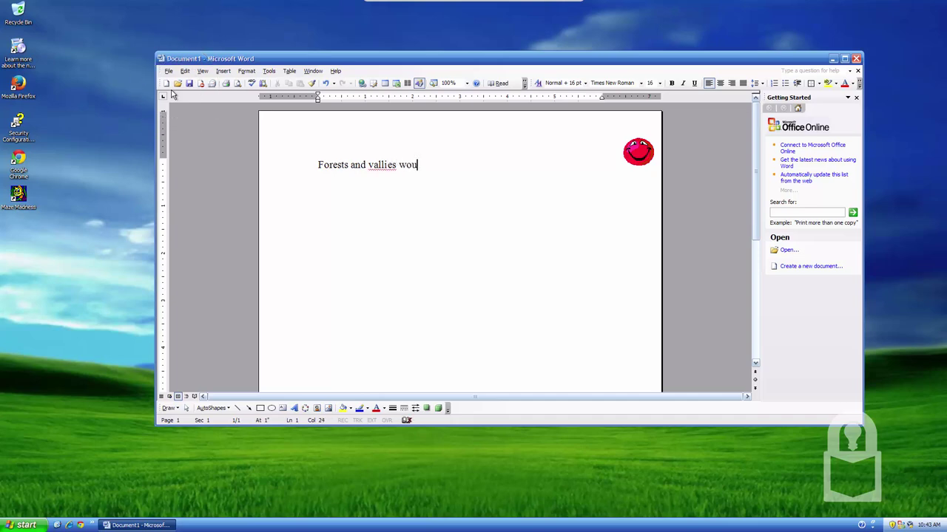
right_click(395, 168)
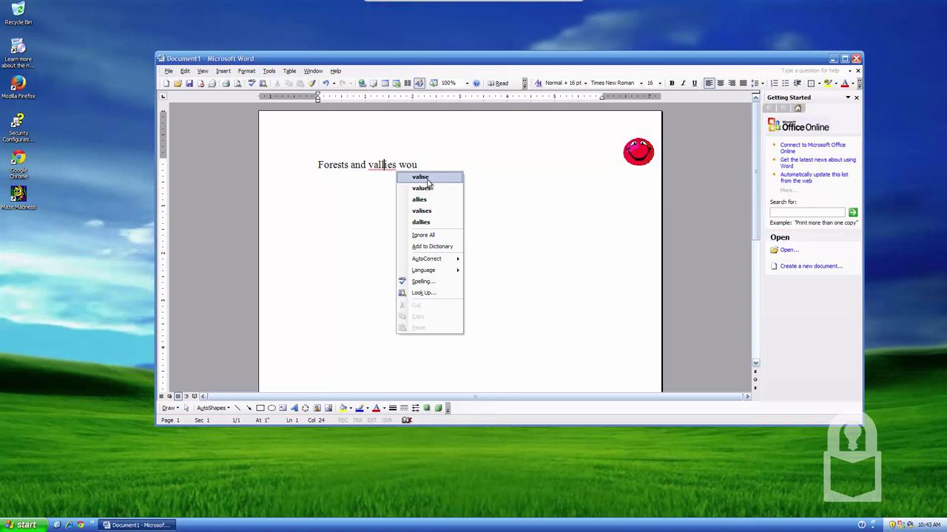
double_click(384, 165)
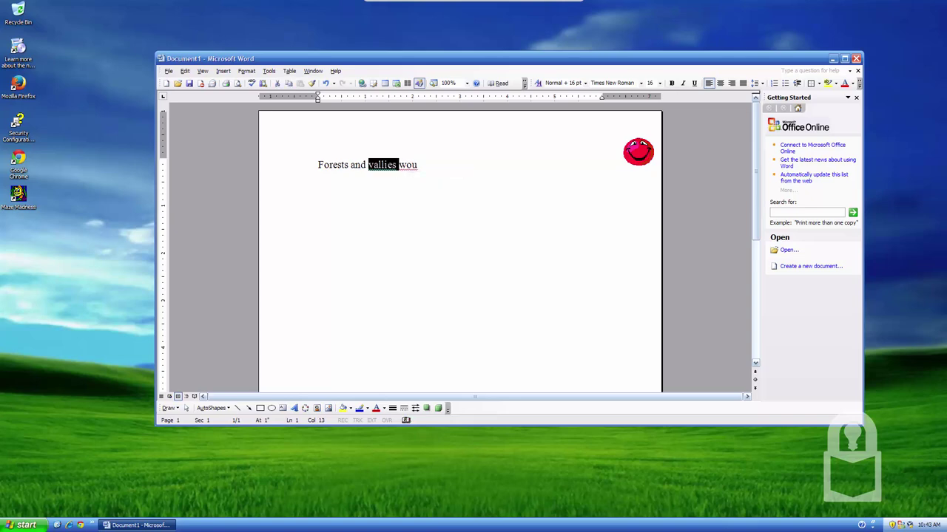
text(vall)
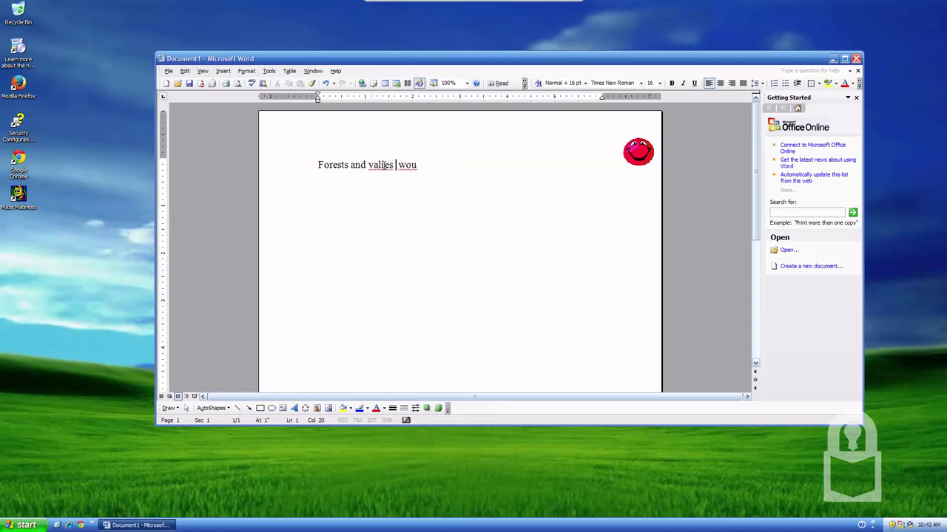
text(e)
key(BackSpace)
key(BackSpace)
text(lys)
right_click(378, 167)
click(414, 164)
- Replace it with 'vallies (oops, I forgot the spelling of that word).' and start a new paragraph
drag(417, 164, 368, 165)
text(v)
text(allies ()
text(oops, )
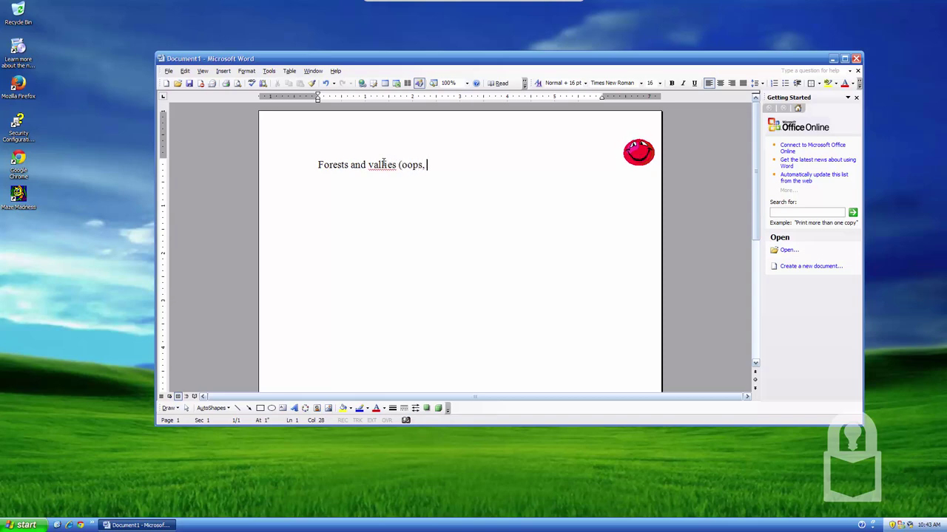
text(I forgot the s)
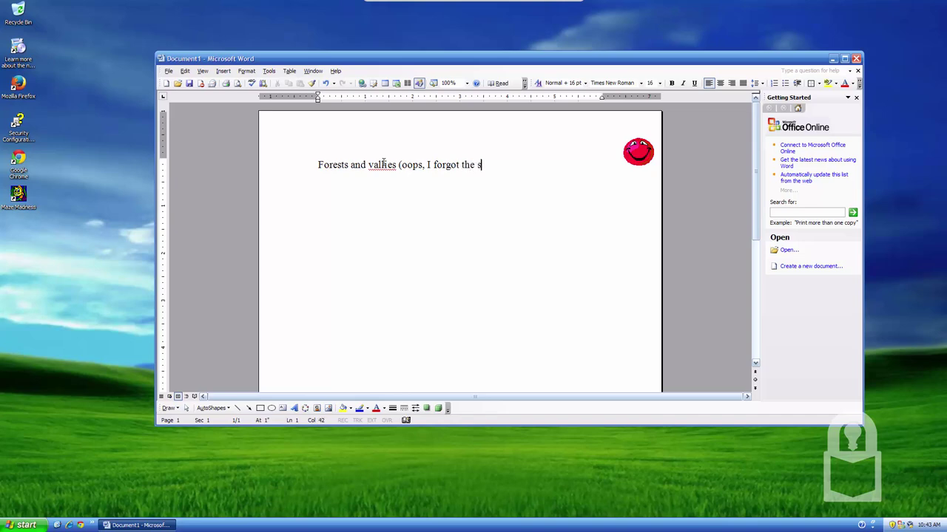
text(peling)
key(BackSpace)
key(BackSpace)
key(BackSpace)
text(lin)
text(g of that word))
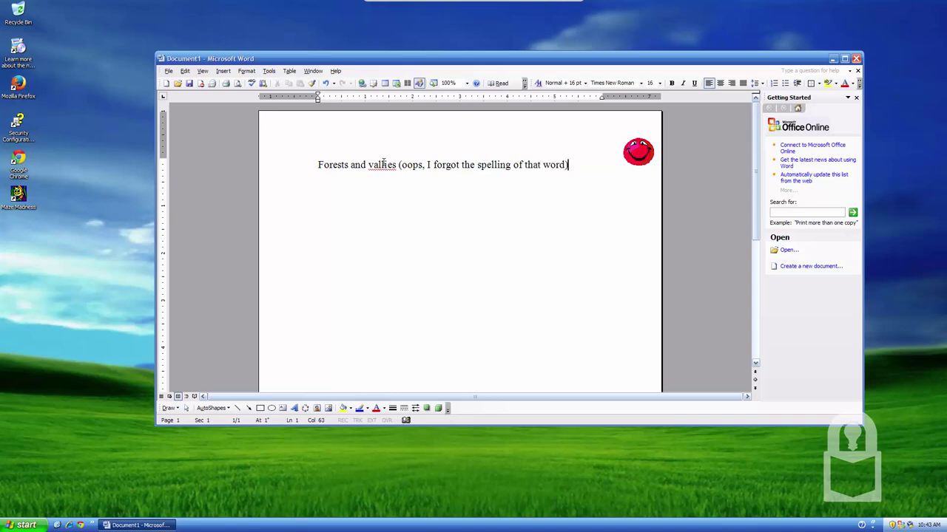
text(. )
text(()
key(Return)
key(Return)
- Write the line about overflowing forests and valleys and longing to fly, then clear the page
text(Anyway,)
text( forest and v)
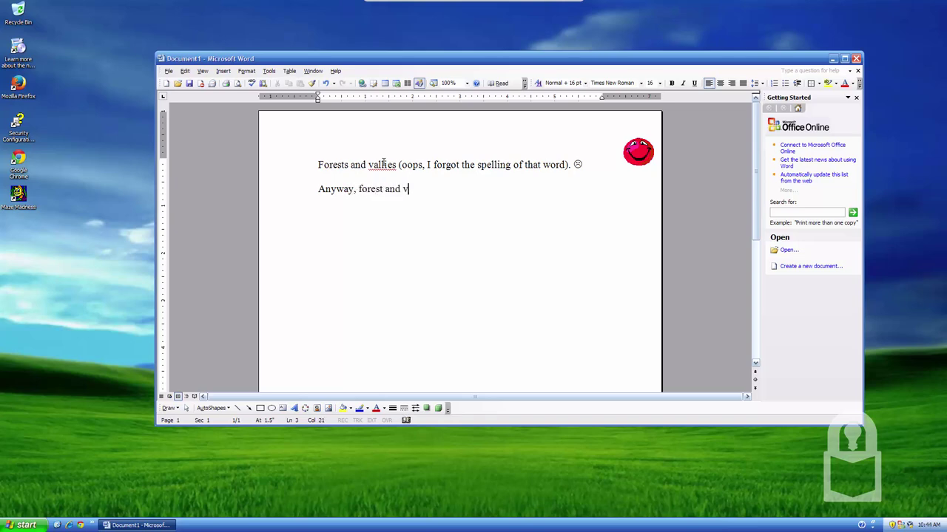
text(allies with)
key(BackSpace)
key(BackSpace)
key(BackSpace)
text(with i)
text(ver)
text(fl)
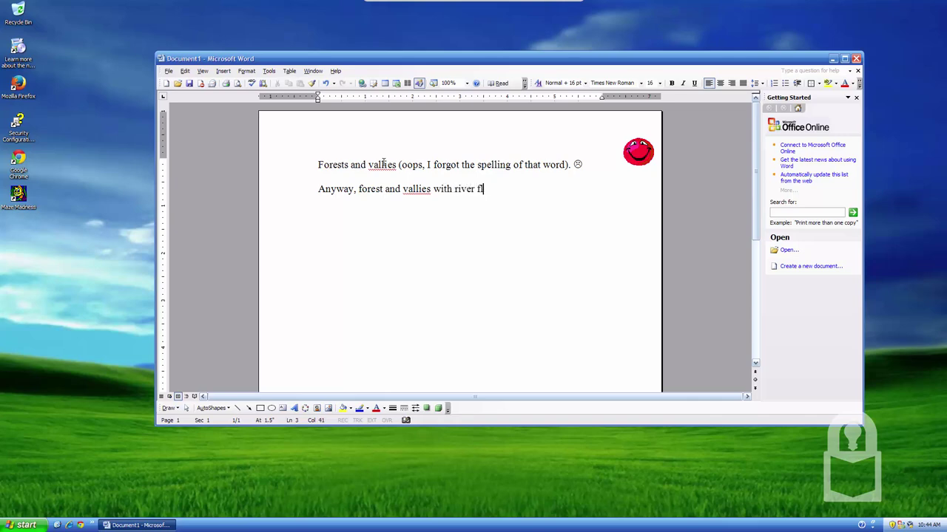
text(owing would loo)
text(k so beautifu)
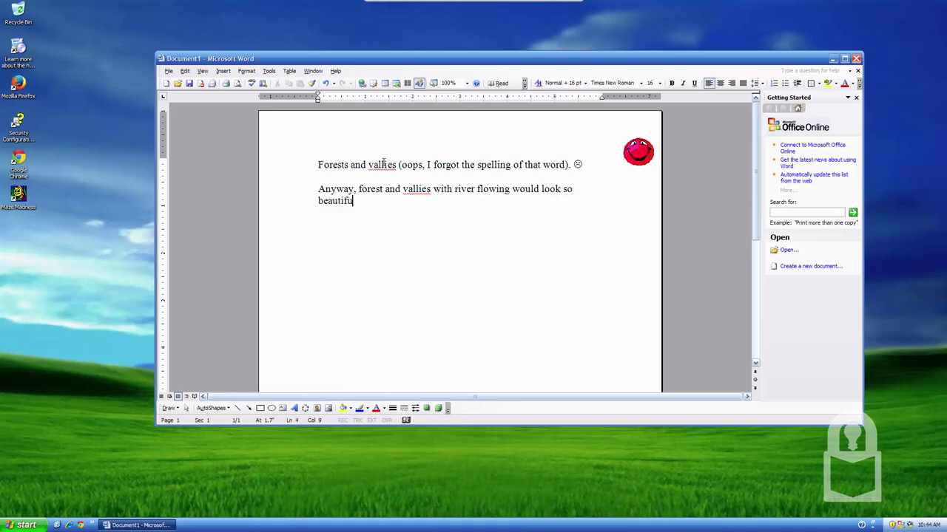
text(. I can)
key(BackSpace)
key(BackSpace)
key(BackSpace)
key(BackSpace)
key(BackSpace)
key(BackSpace)
text(bea)
key(BackSpace)
key(BackSpace)
key(BackSpace)
key(BackSpace)
text(lo)
key(BackSpace)
key(BackSpace)
text(be)
key(BackSpace)
text(eautiful. I)
text( can only imagine)
text( and)
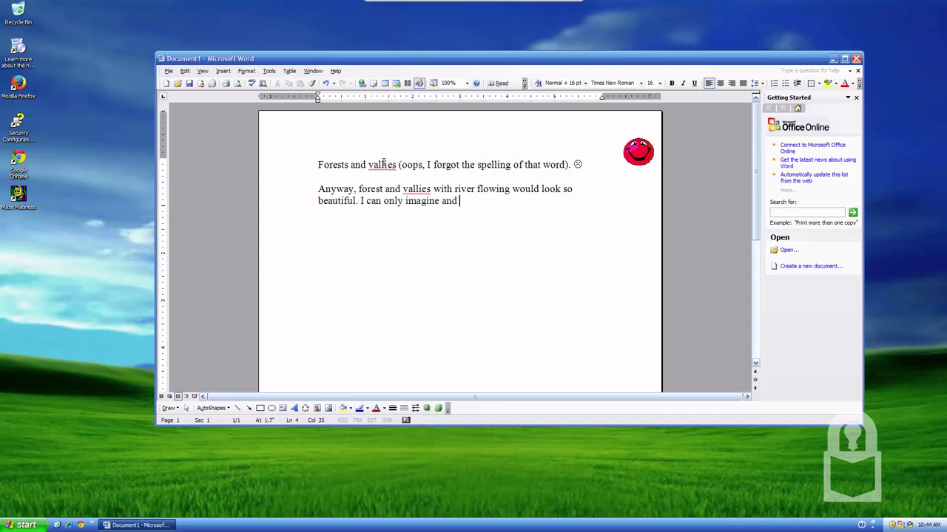
text(keep longin)
text(g for the)
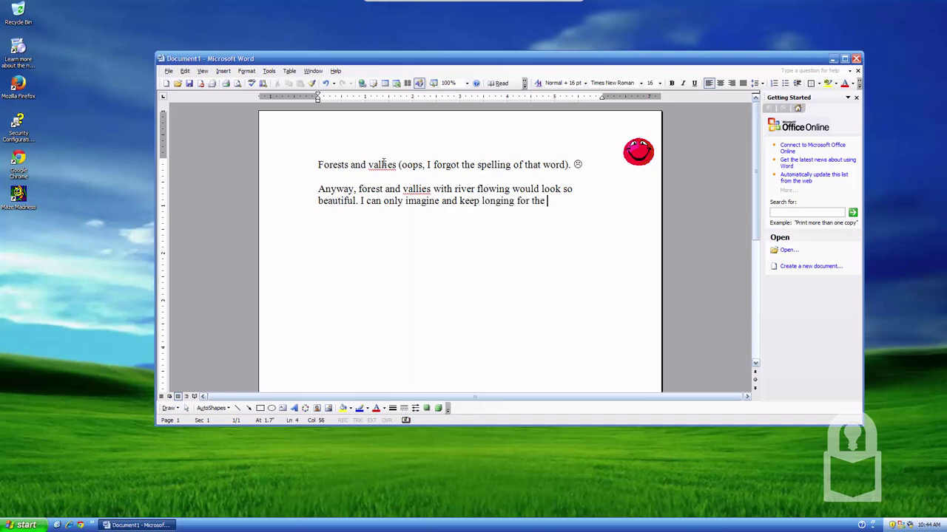
text( ability to fly)
key(ctrl+a)
key(Delete)
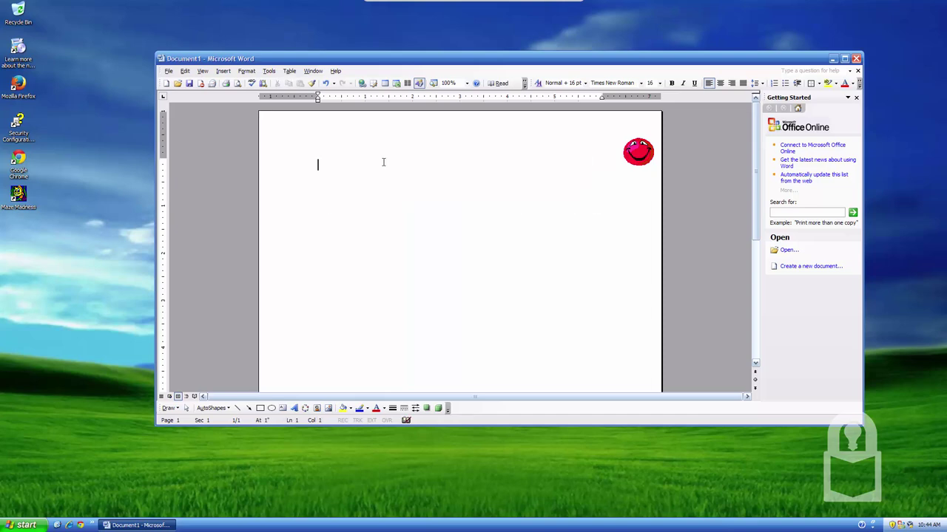
- Type 'Let's change color. The next one is what I call Windows 7.', fixing the stray S
text(Let's )
text(change color. The)
text( next one is )
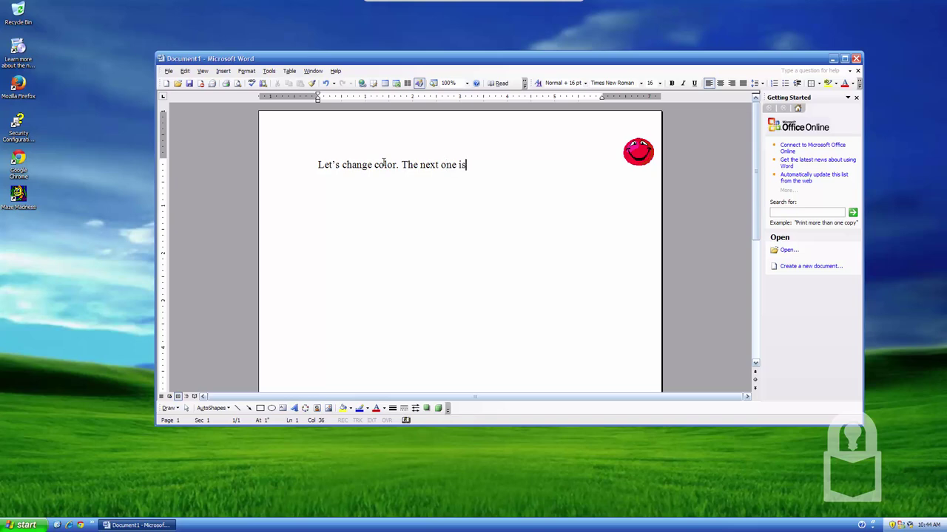
text(what I)
text( call S)
key(BackSpace)
text(Windo)
text(ws 7.)
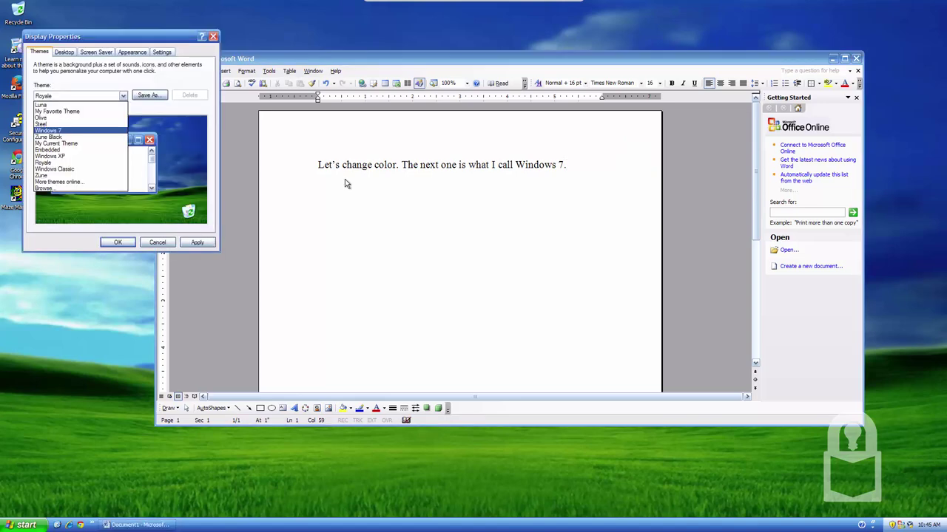
- Choose Windows 7 as the desktop theme and confirm with OK
key(Return)
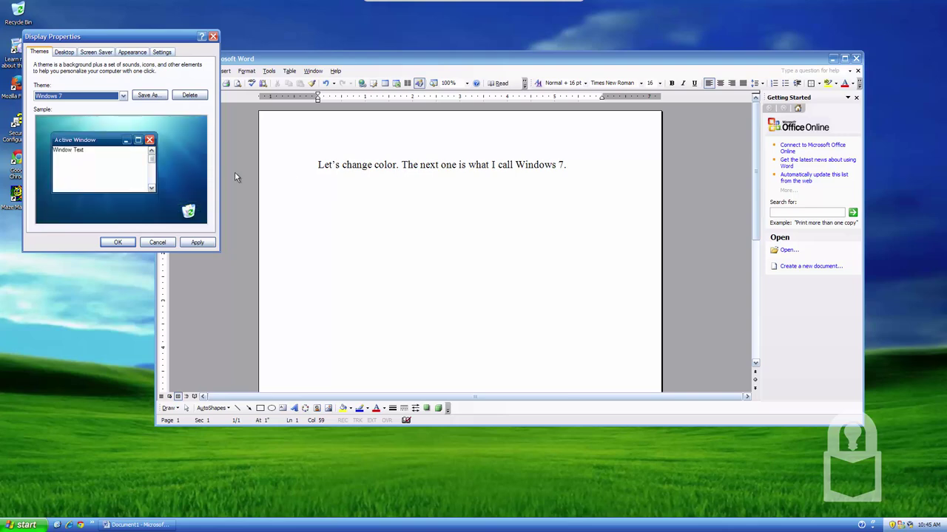
click(119, 242)
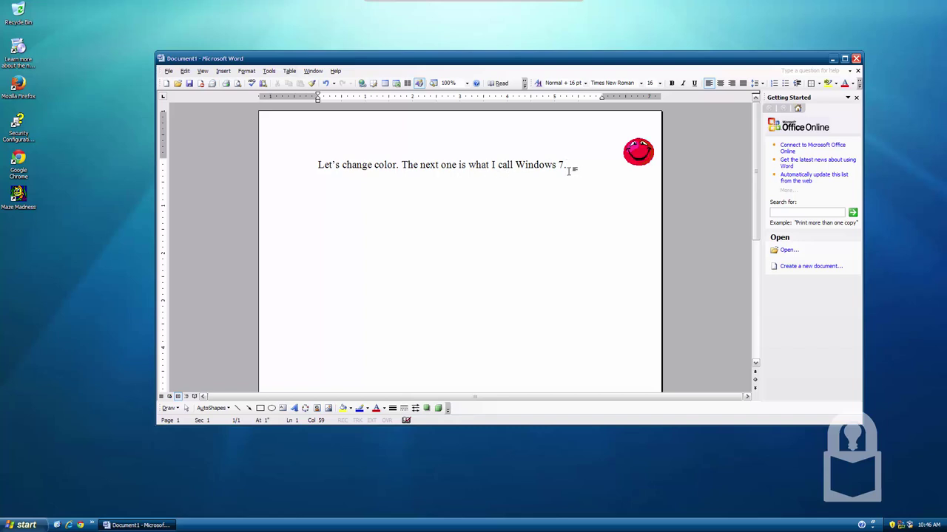
- Replace the Windows 7 line with 'Yay, this is the last theme I had to show you… What do you think?'
drag(566, 171, 262, 112)
key(Delete)
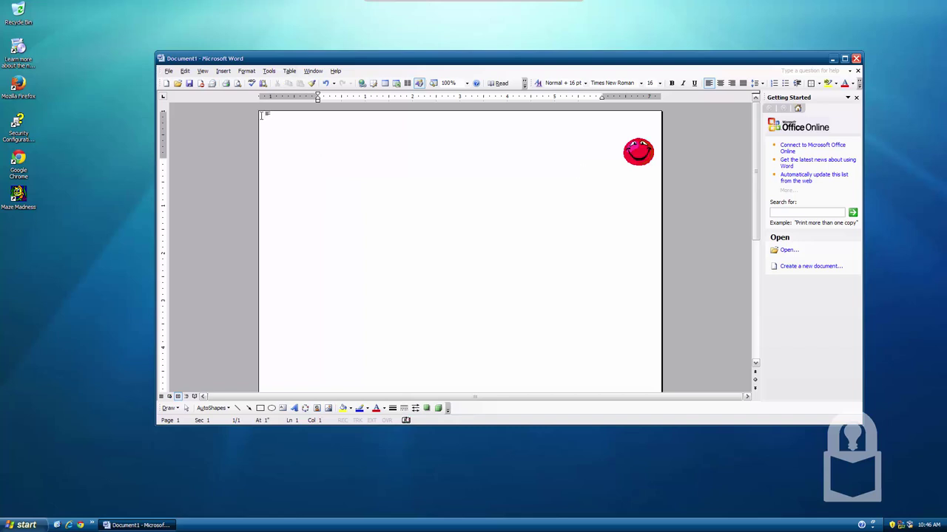
text(Yea)
key(BackSpace)
text(ay! T)
text(his is the la)
text(st theme I)
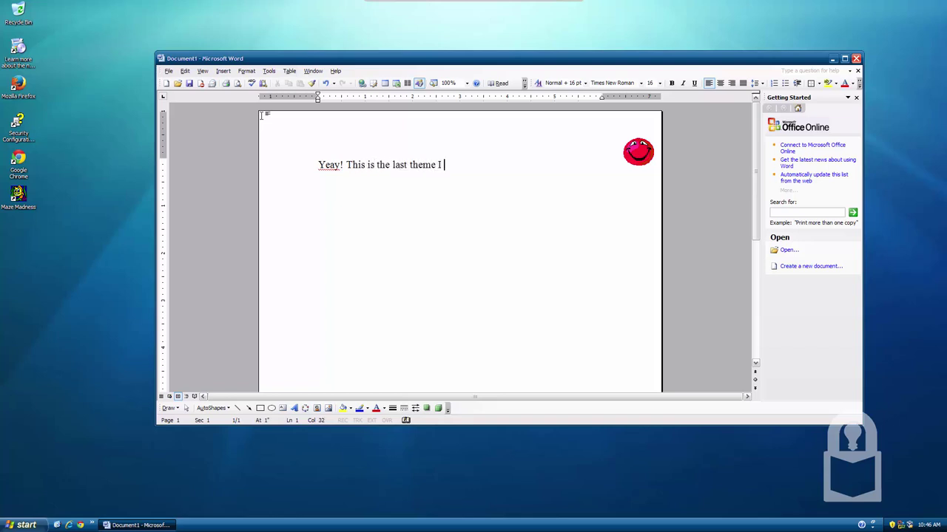
text(had to show you?)
text(. What )
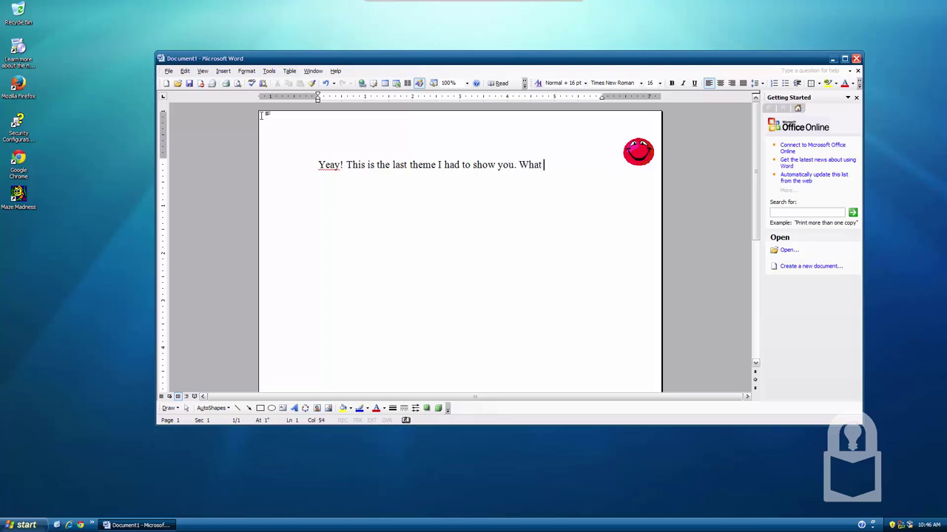
text(do you thin)
text(k? How)
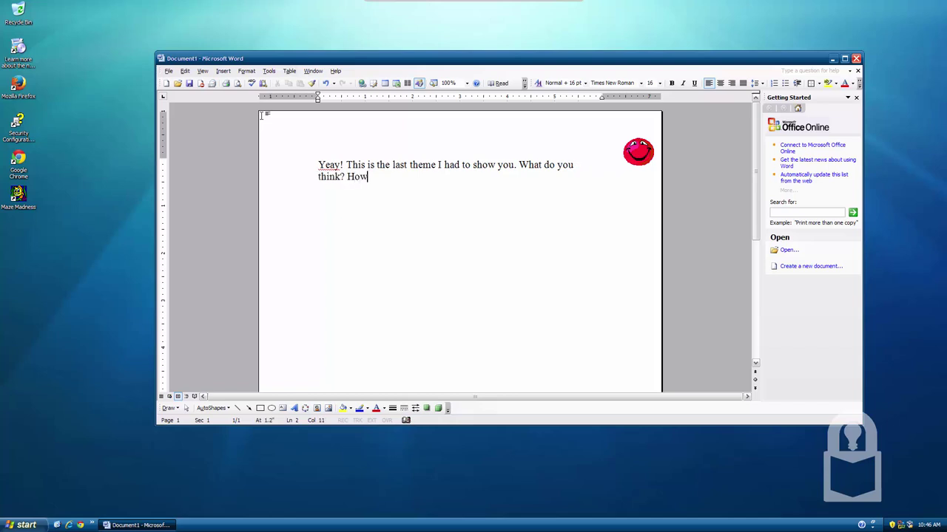
text( about you, do)
text(t? Are you indifferent t)
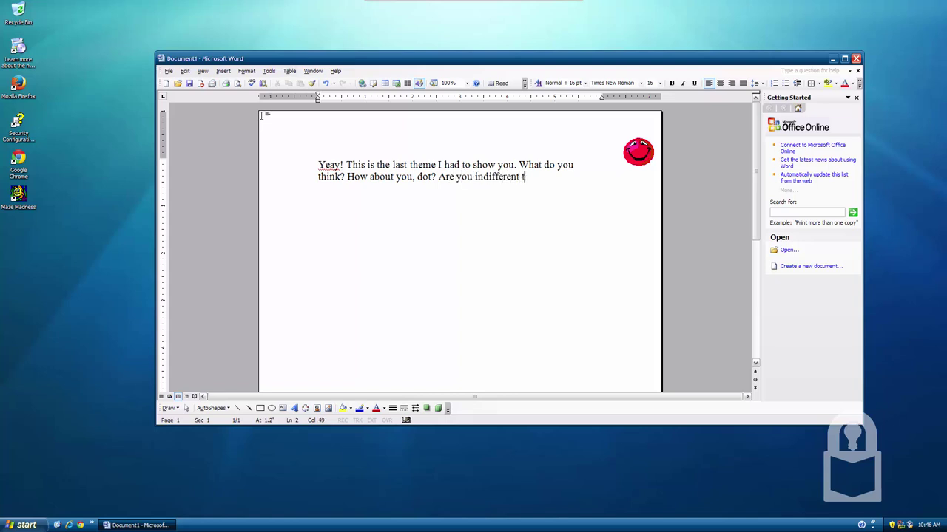
text(o this one as well)
text(?)
- Animate the Office Assistant, add 'Dot gives his seal of approval. :D', and select the paragraph
right_click(642, 153)
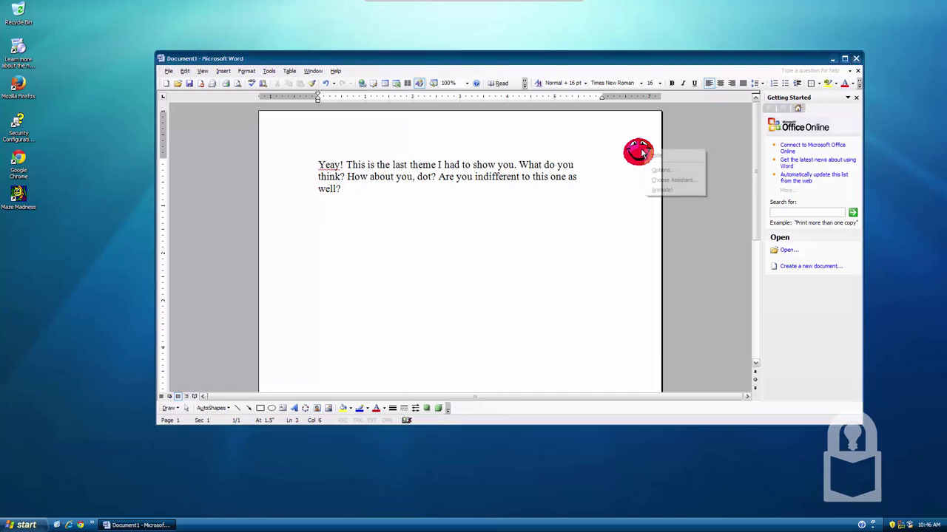
click(667, 190)
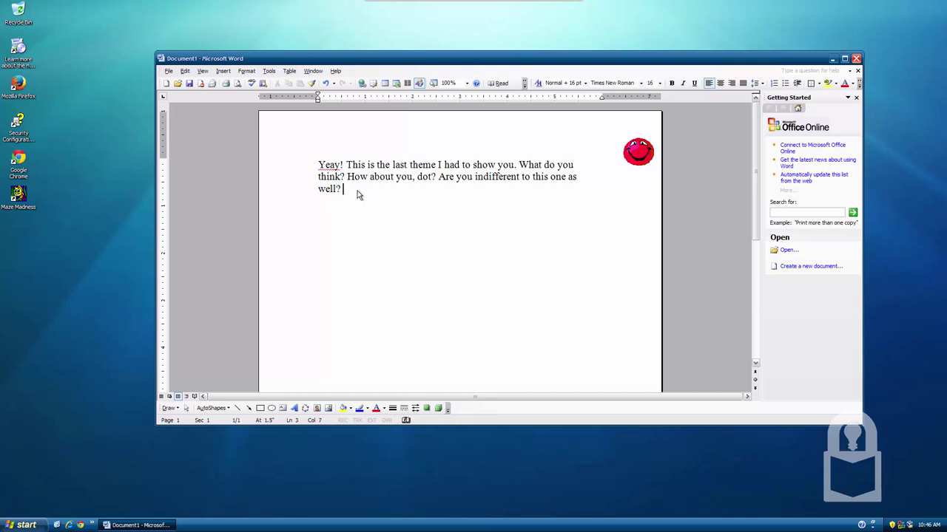
text(Dot gives his)
text( seal of appro)
text(val)
text(l. :)
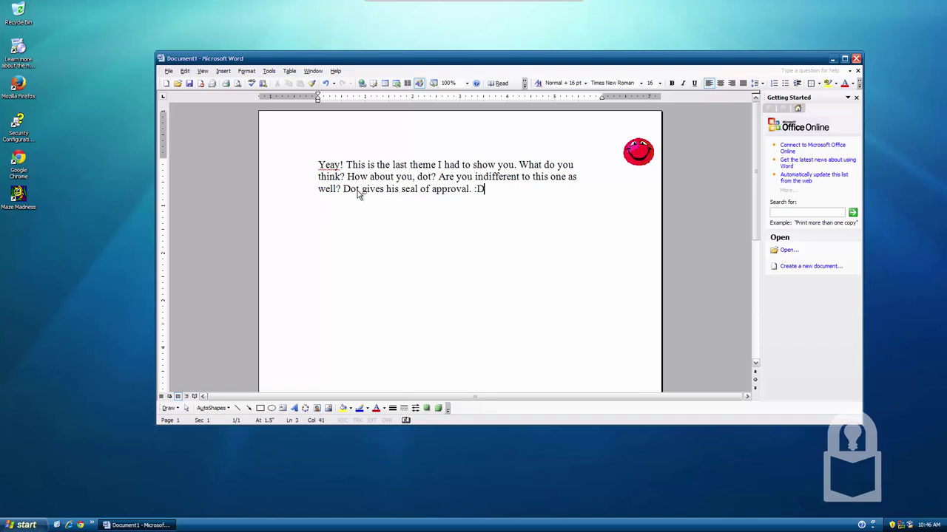
click(22, 525)
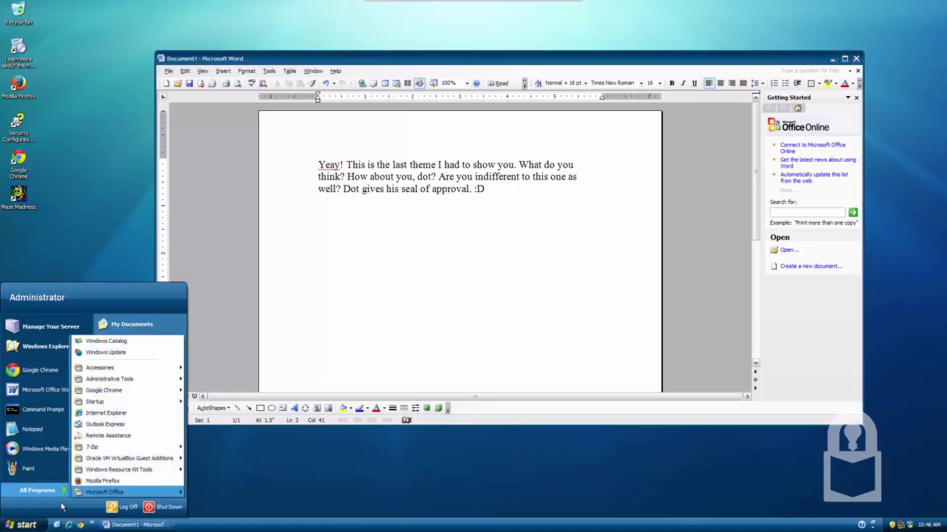
mouse_move(37, 490)
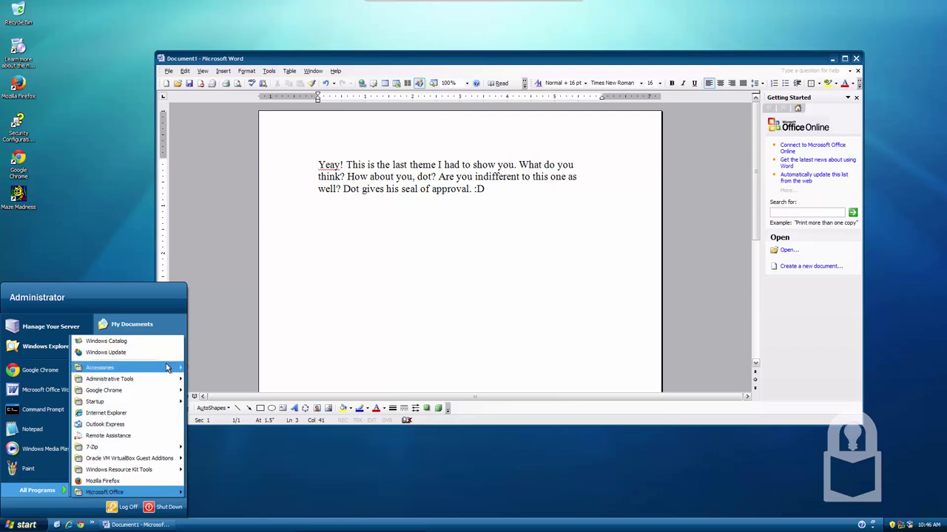
click(429, 254)
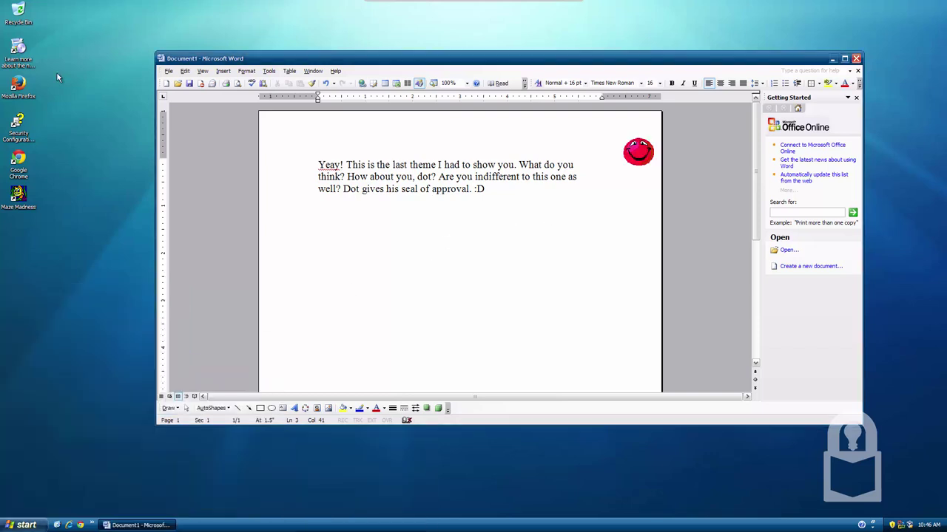
mouse_move(485, 189)
mouse_down()
mouse_move(359, 162)
mouse_move(320, 163)
mouse_up()
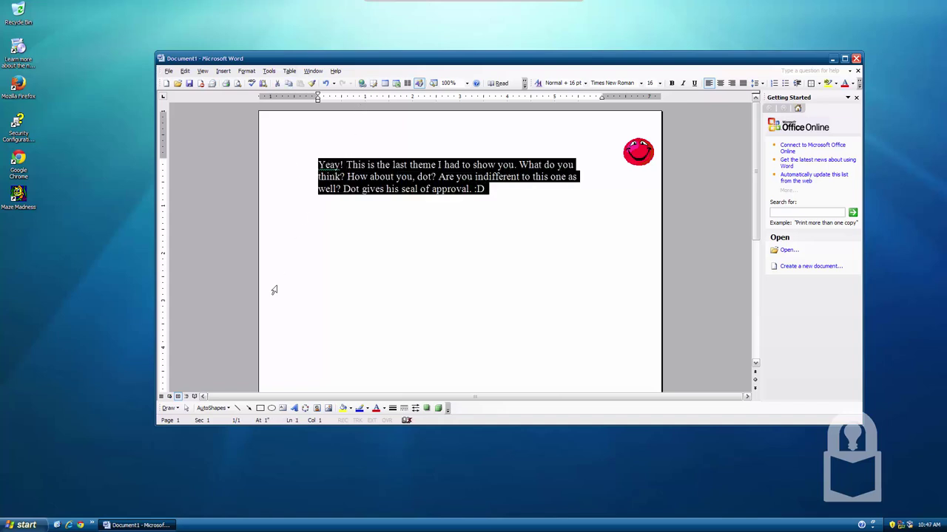
- Replace the selected paragraph with commentary about switching to the dull classic theme and appreciating its simplicity
key(Delete)
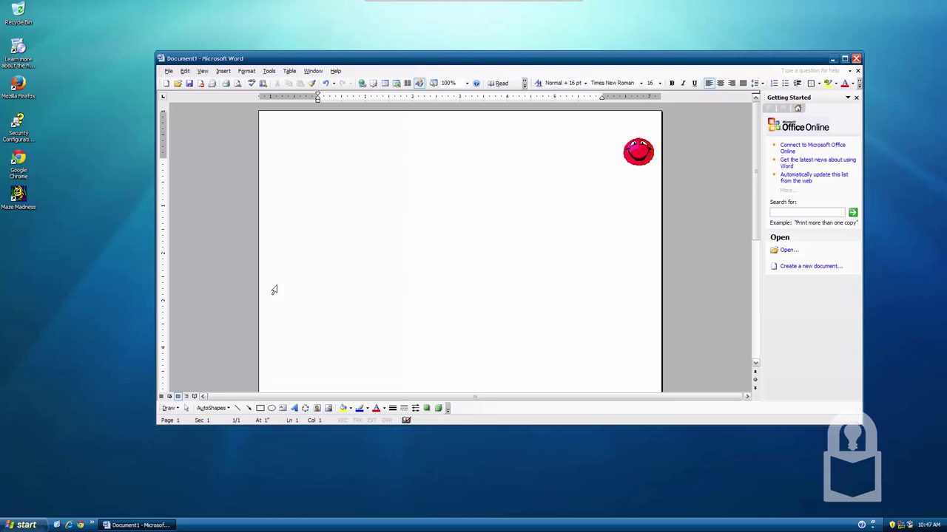
text(Okay, so )
text(now wha)
text(t should )
text(we tal)
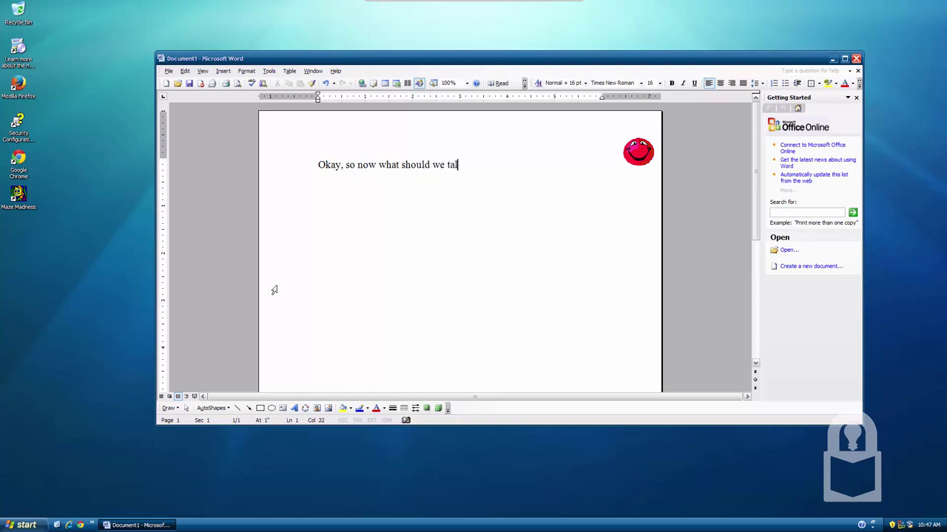
text(k about.)
text( don't know. I)
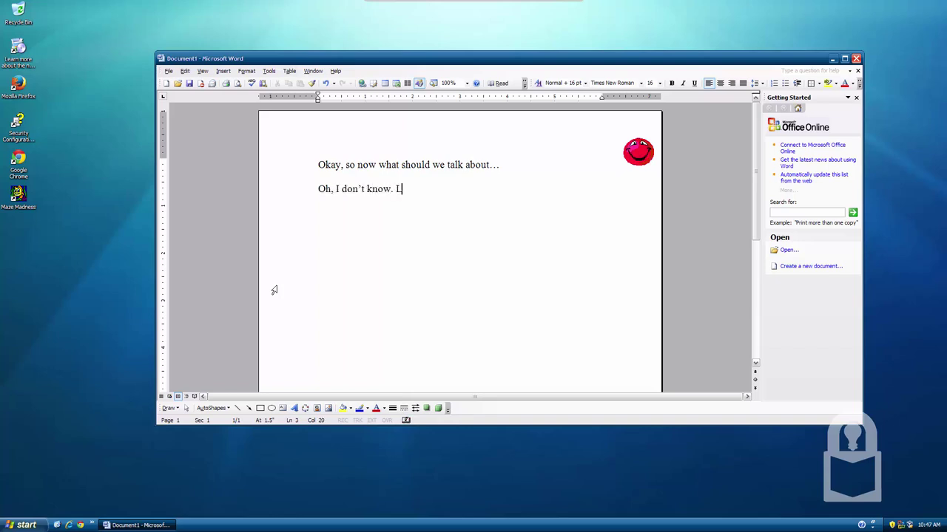
text(et's change the t)
text(h)
text(m)
key(BackSpace)
key(BackSpace)
key(BackSpace)
text(theme)
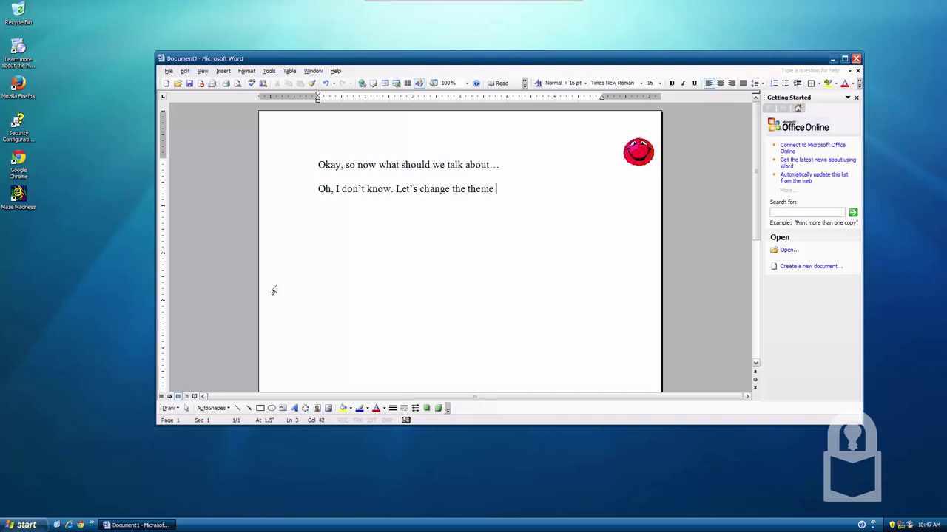
text( again)
text( to the oldest )
text(and mo)
key(BackSpace)
key(BackSpace)
key(BackSpace)
text(th)
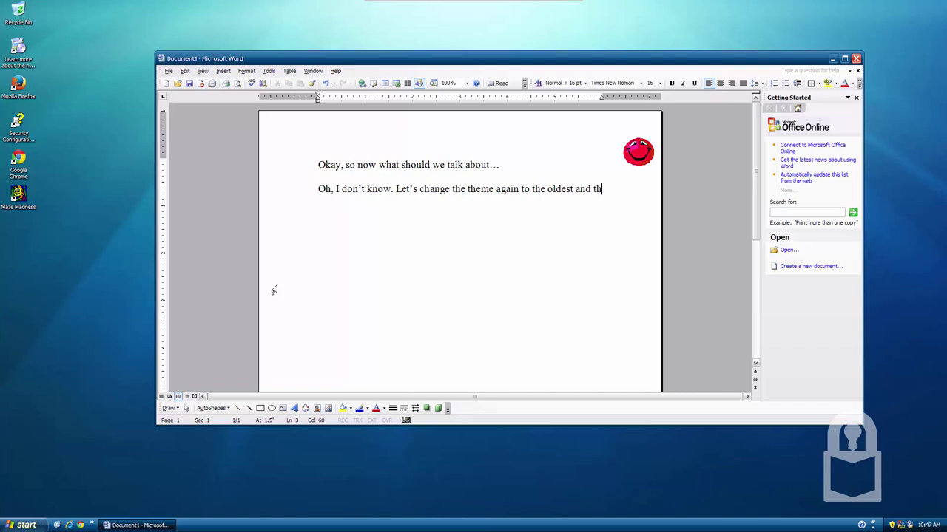
text(e most dullest)
text( theme.)
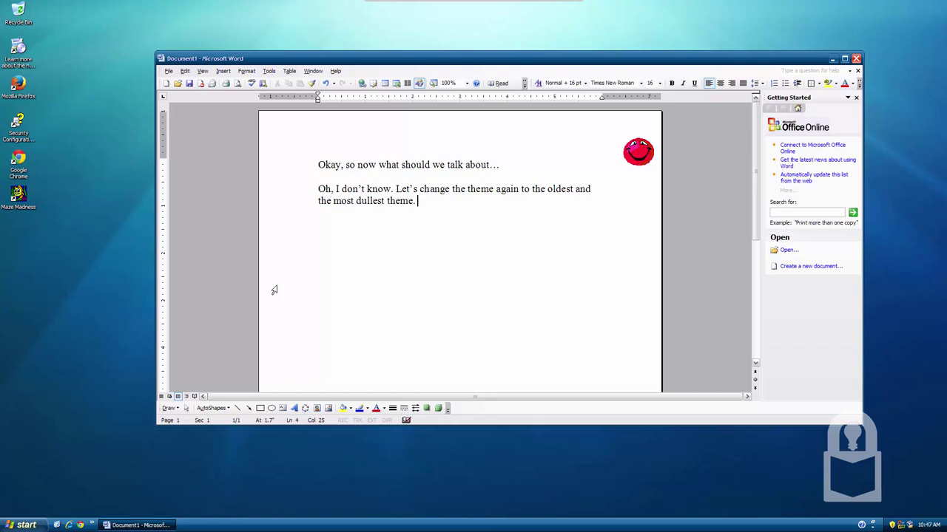
text(It's)
text( the classic the)
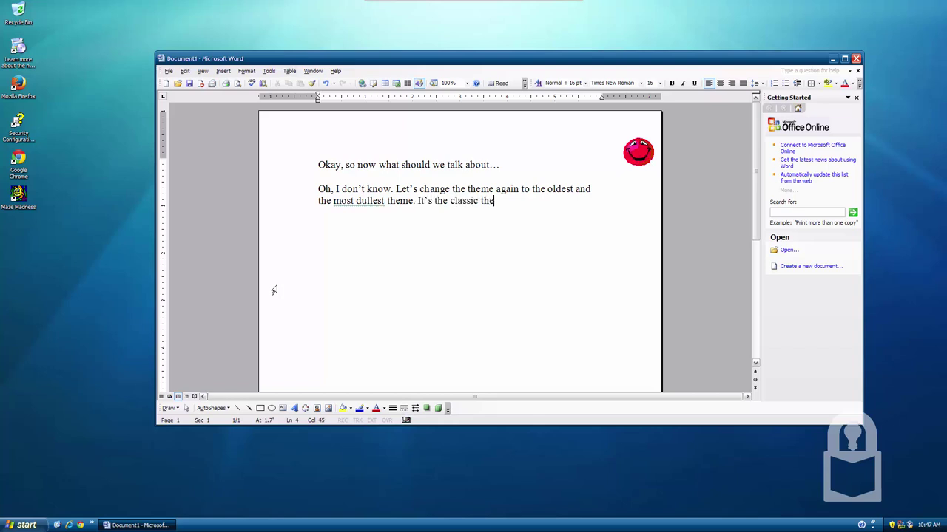
text(me.)
text(Some peo)
key(BackSpace)
key(BackSpace)
key(BackSpace)
text(people rea)
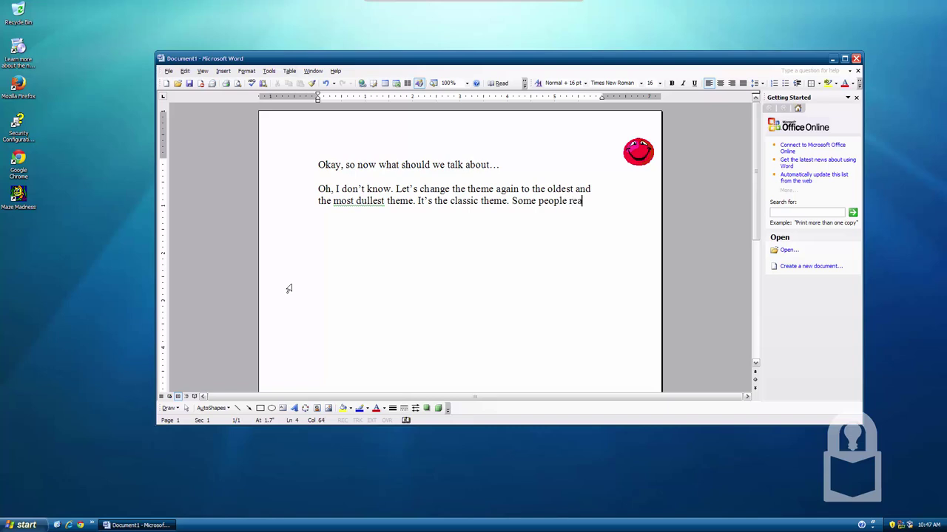
text( like it)
text(, and I have to admi)
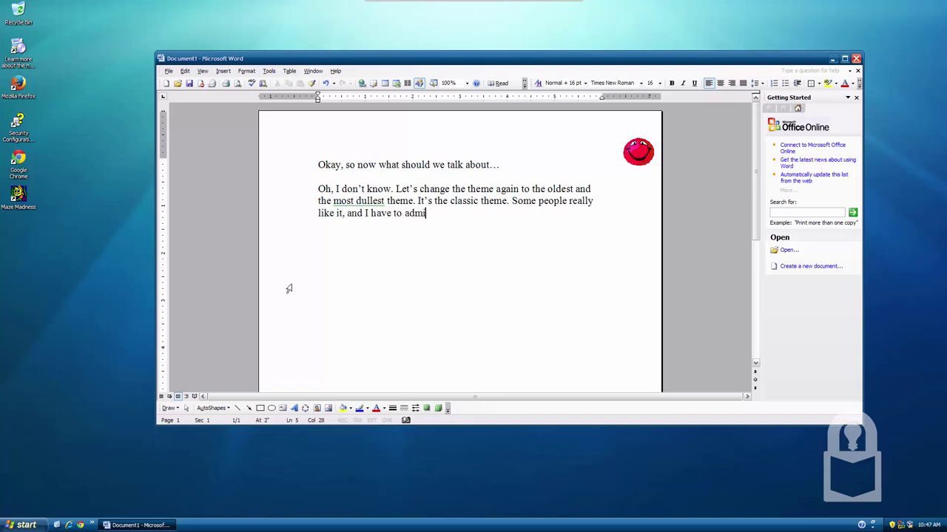
text(t, some)
key(BackSpace)
key(BackSpace)
key(BackSpace)
key(BackSpace)
text(meti)
text(mes.)
text(even I a)
text(ppre)
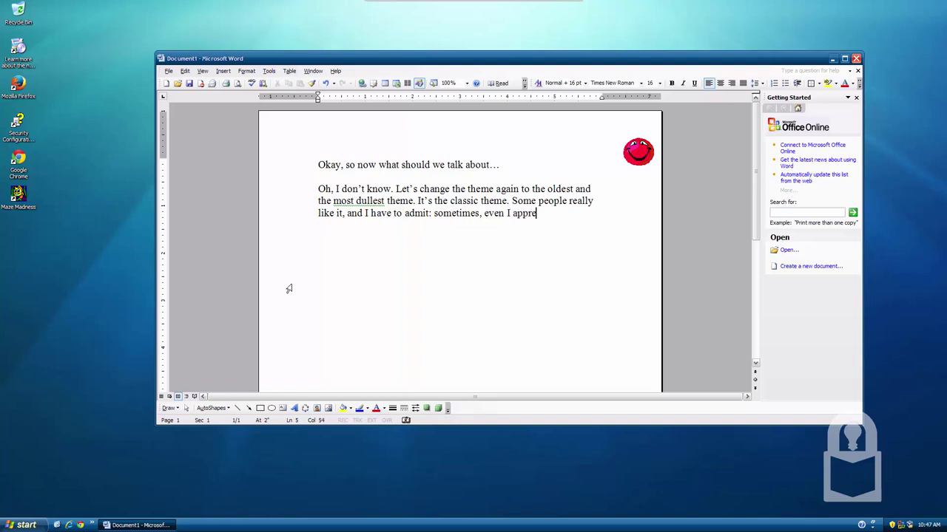
text(ca)
text(s)
text(implicity.)
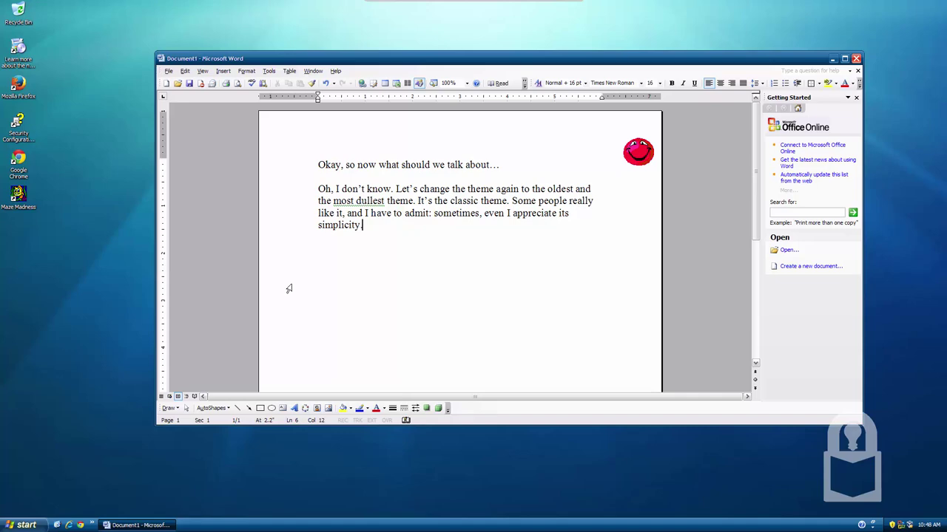
- Overwrite all text with 'Okay, there you have it! The classic theme at its finest. :D' and browse the Start menu twice
key(ctrl+a)
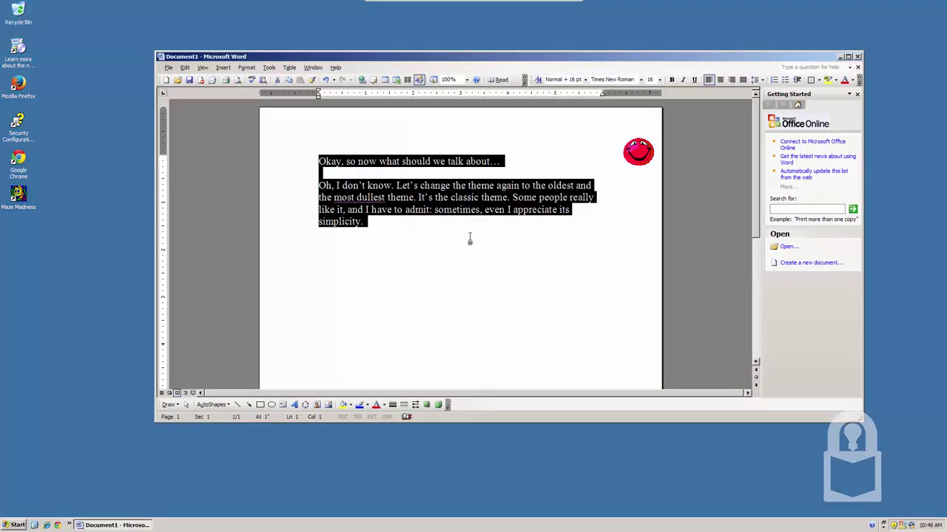
text(Okay, )
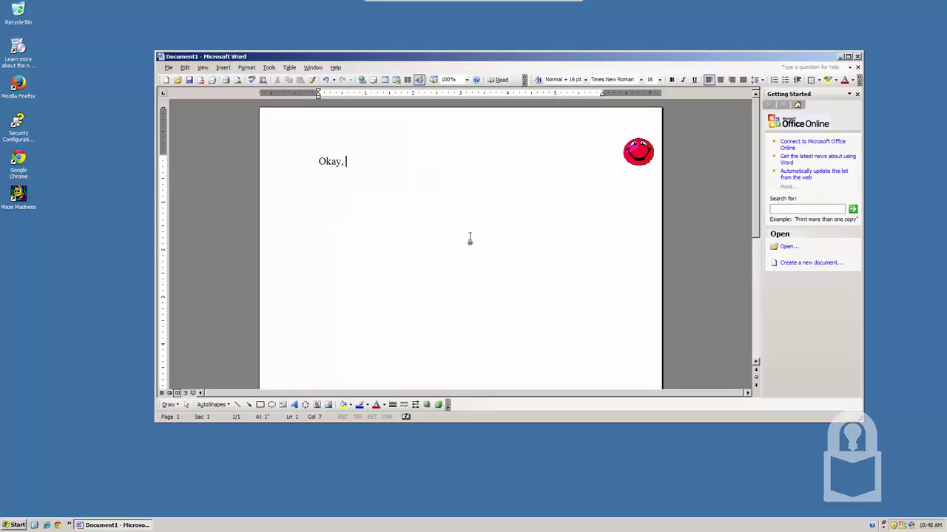
text(there you have it! )
text(The classic)
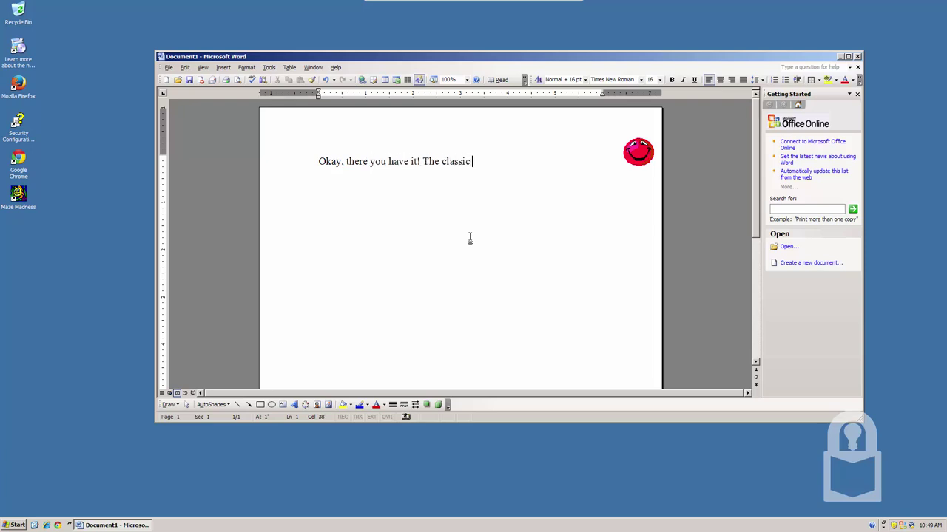
text( theme at its fin)
text(est. :D)
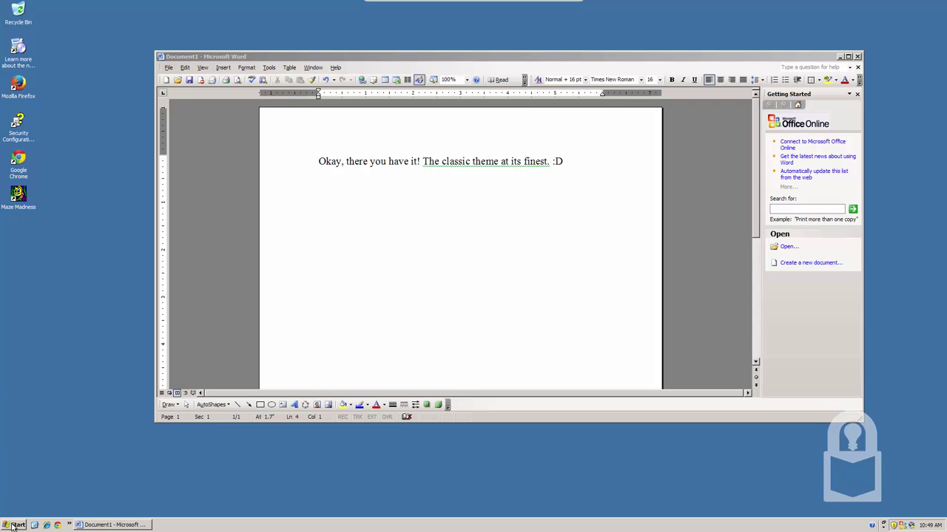
click(14, 525)
mouse_move(37, 493)
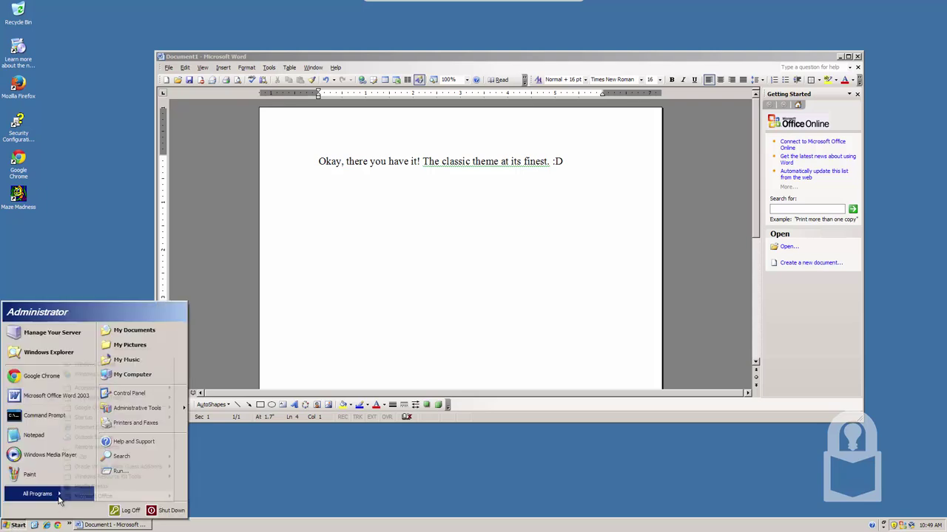
mouse_move(94, 496)
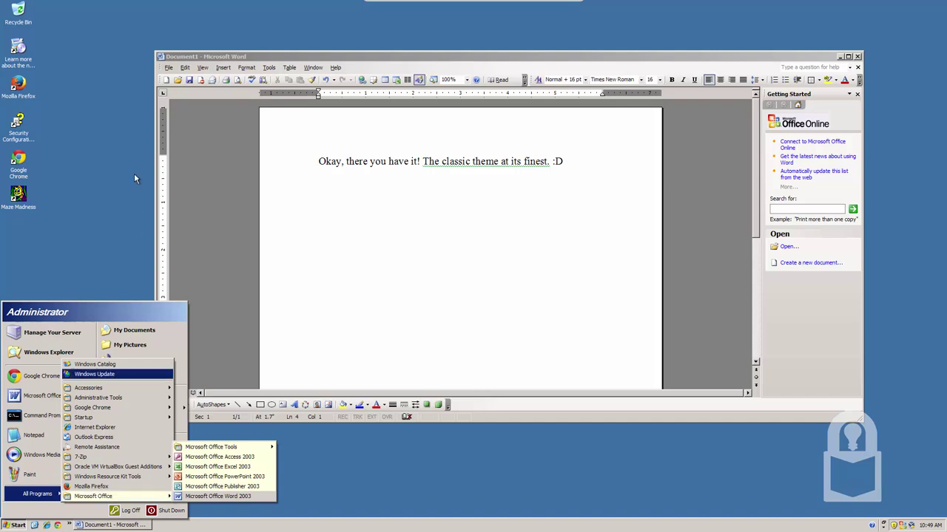
click(133, 170)
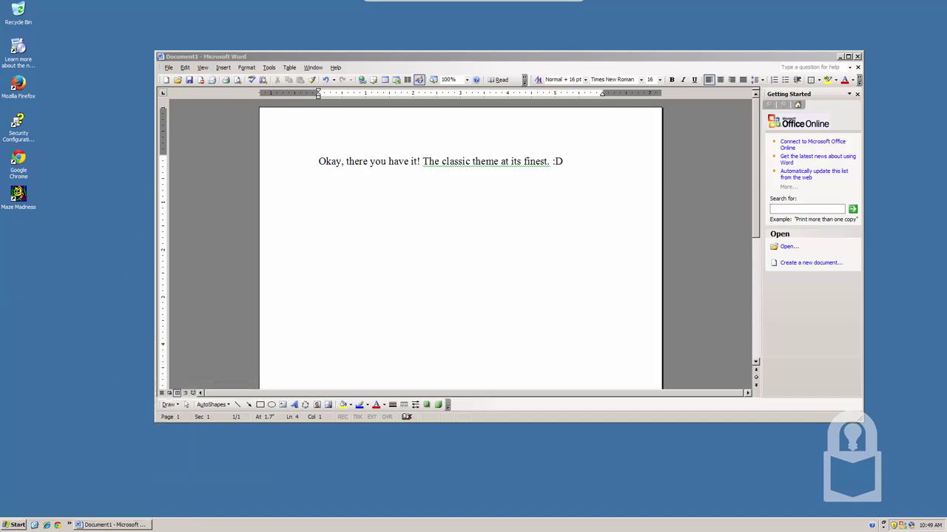
click(9, 525)
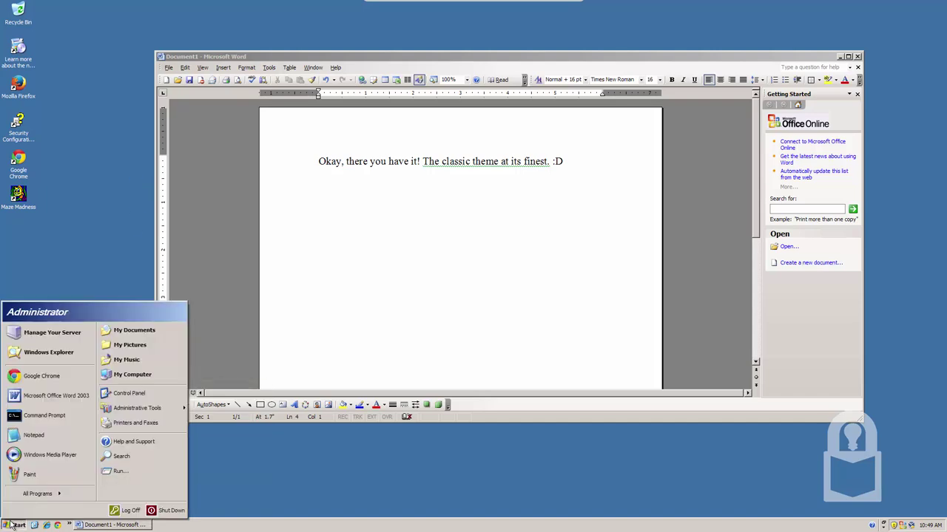
click(52, 255)
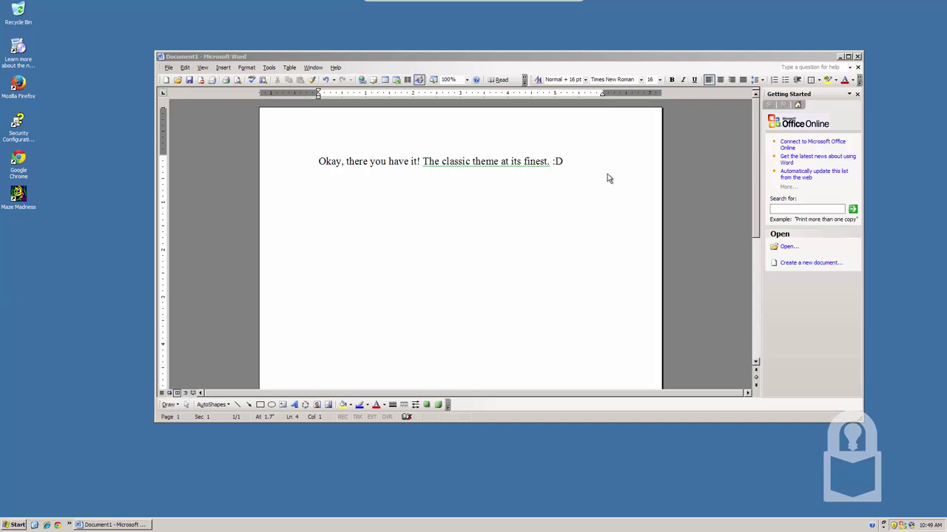
- Replace the line with a paragraph praising the classic theme's colour variety and the Pink scheme, ending 'so yeah.'
triple_click(329, 162)
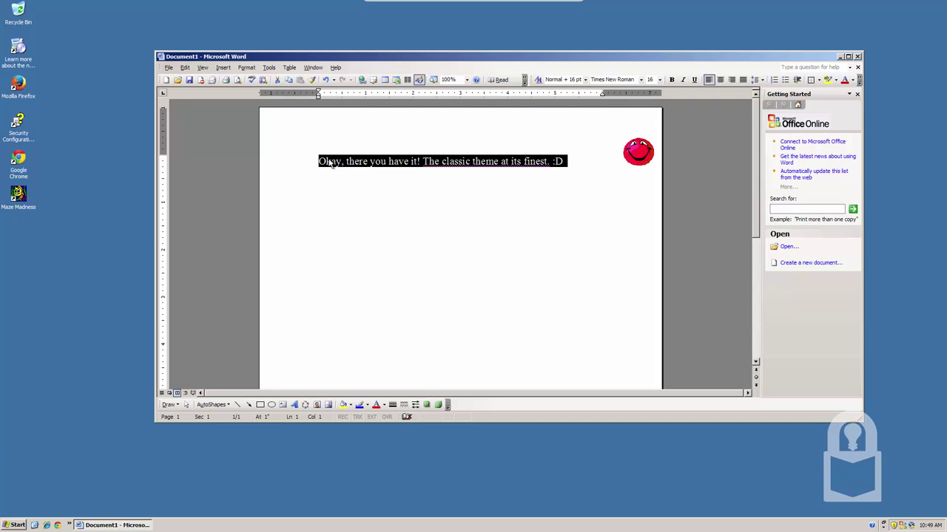
key(Delete)
text(One of)
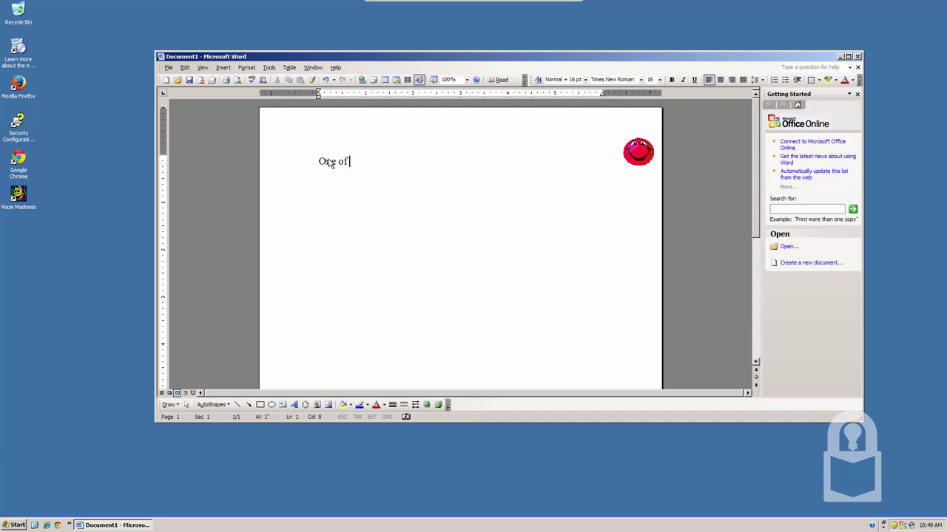
text( the good thing)
text(s about the cl)
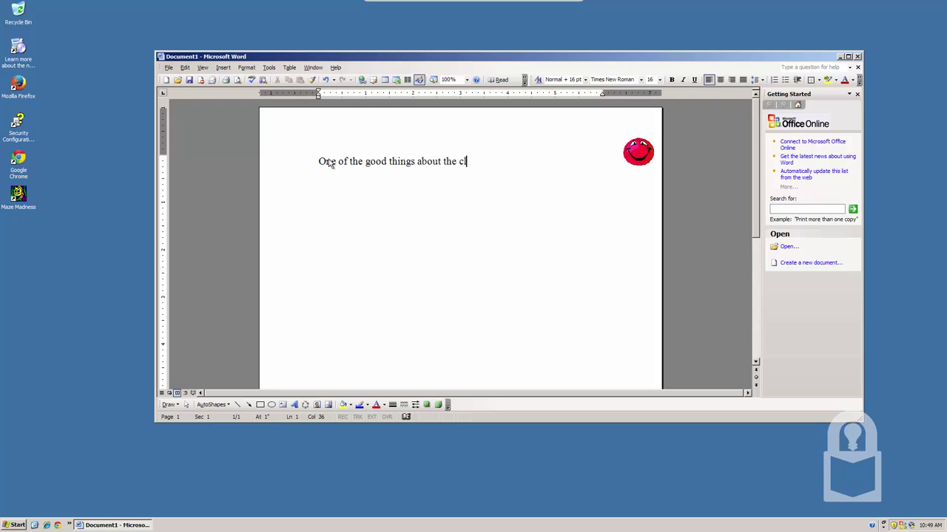
text(assic theme)
key(BackSpace)
key(BackSpace)
key(BackSpace)
text(t)
text(heme is that it )
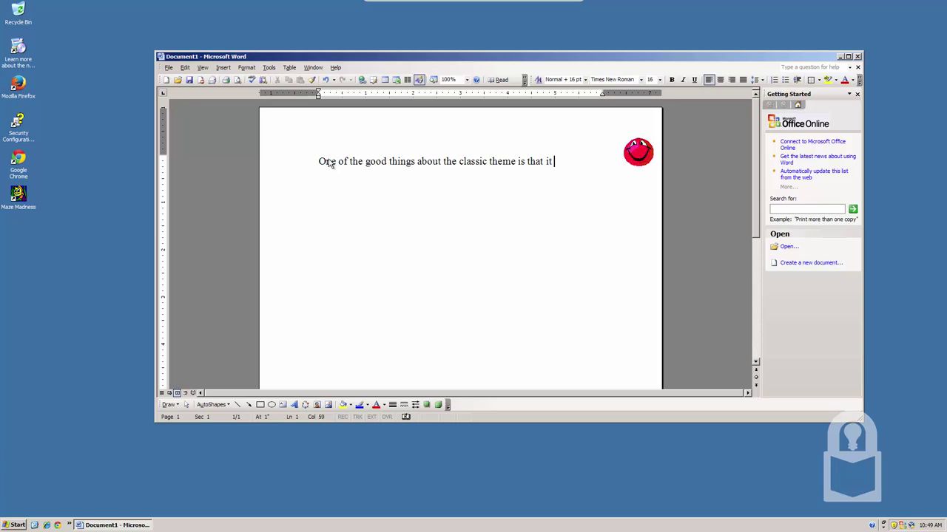
text(come)
text(ith a v)
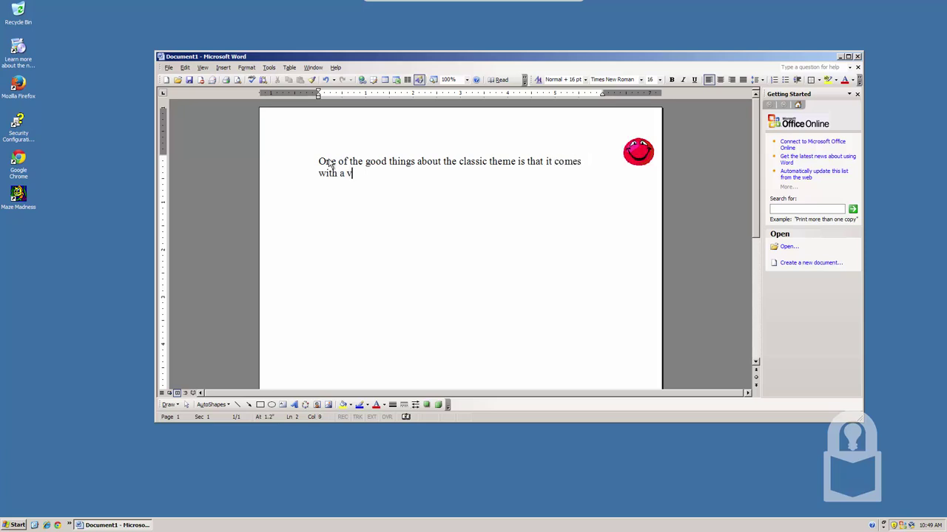
text(ariety of colo)
text(rs. My fa)
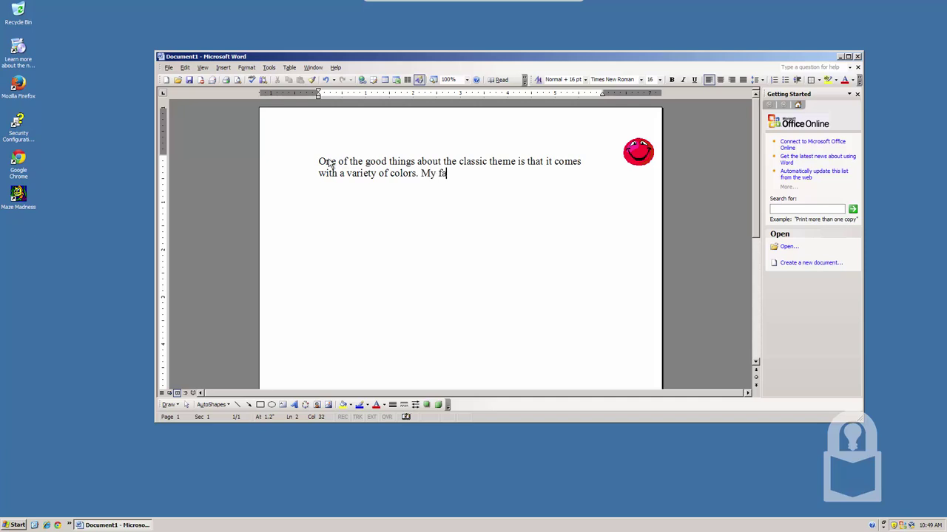
text(vorite isthe P)
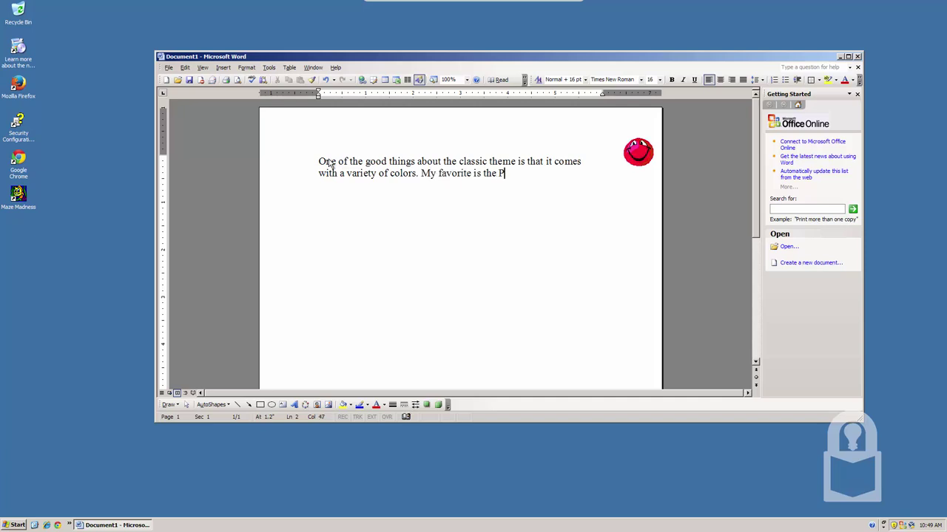
text(ink one.)
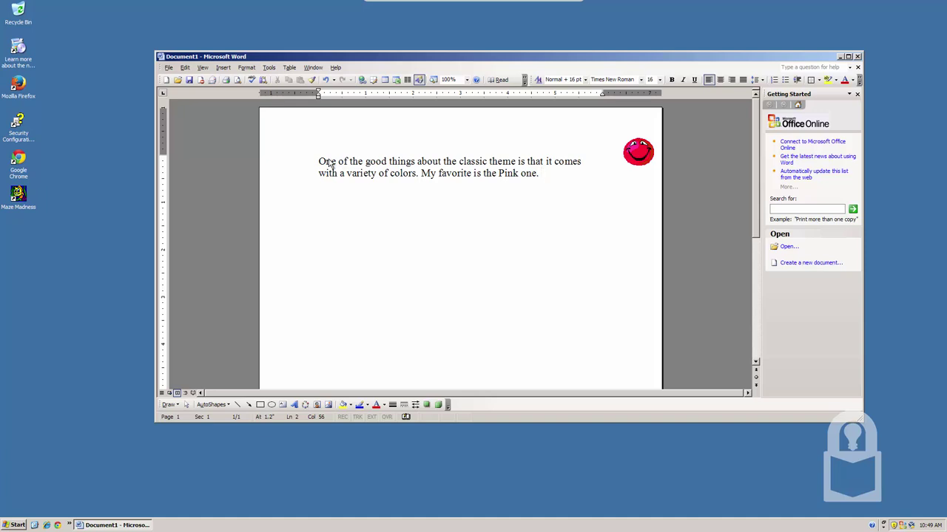
text( It reminds)
text( me o)
text(otton can)
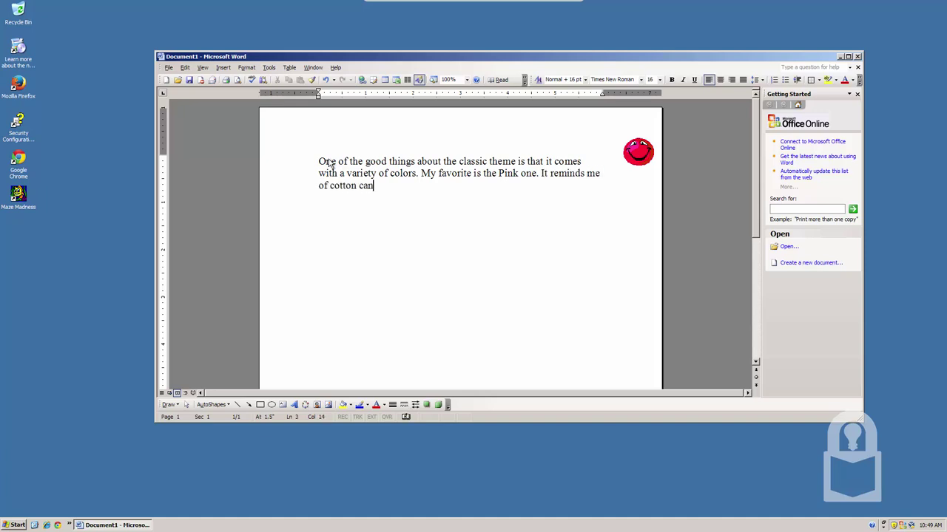
text(dies. A)
text(lso pink)
text( is myfavorit)
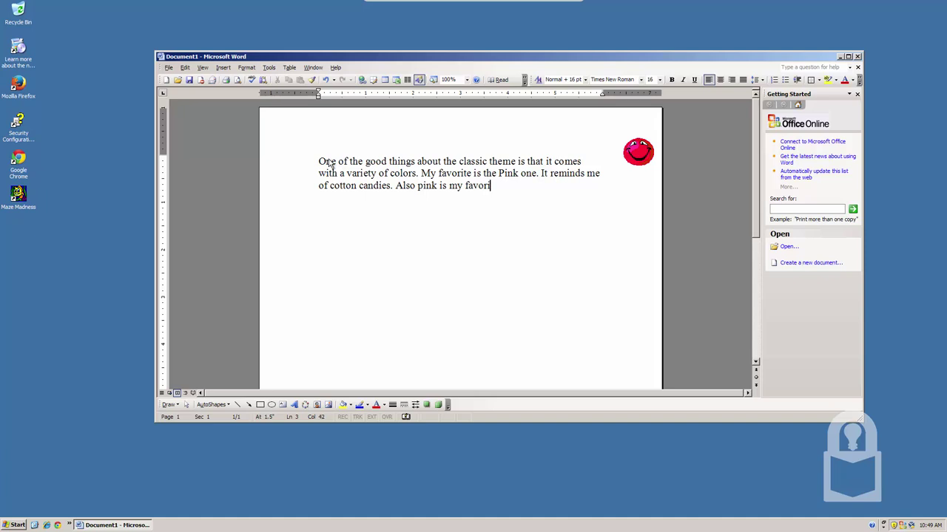
text(e color)
text(.so)
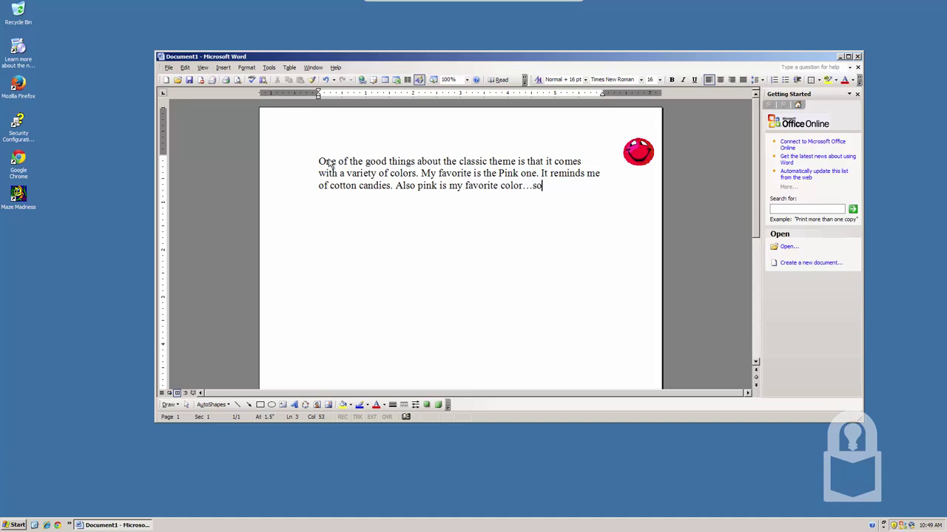
text( yeah.)
right_click(78, 52)
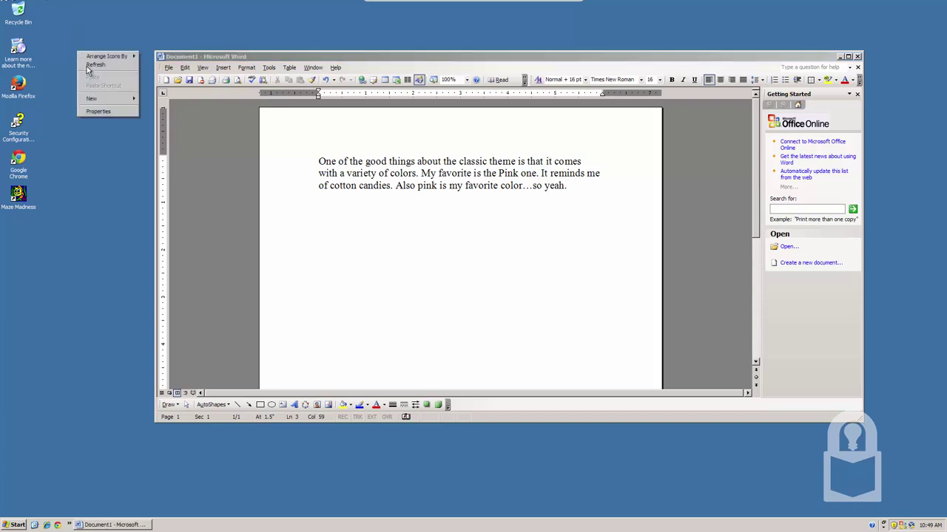
- Open Display Properties and replace the Word text with 'We'll change the color to "Rose"'
click(108, 111)
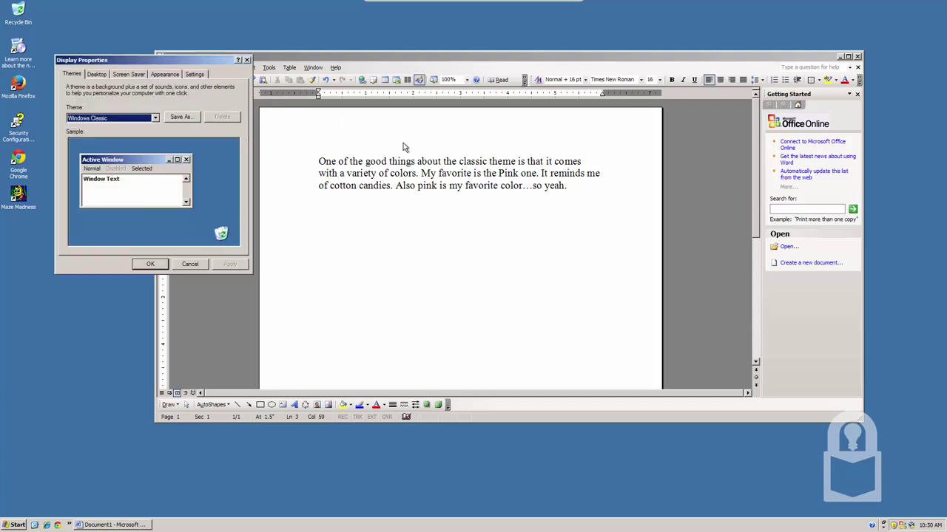
click(562, 196)
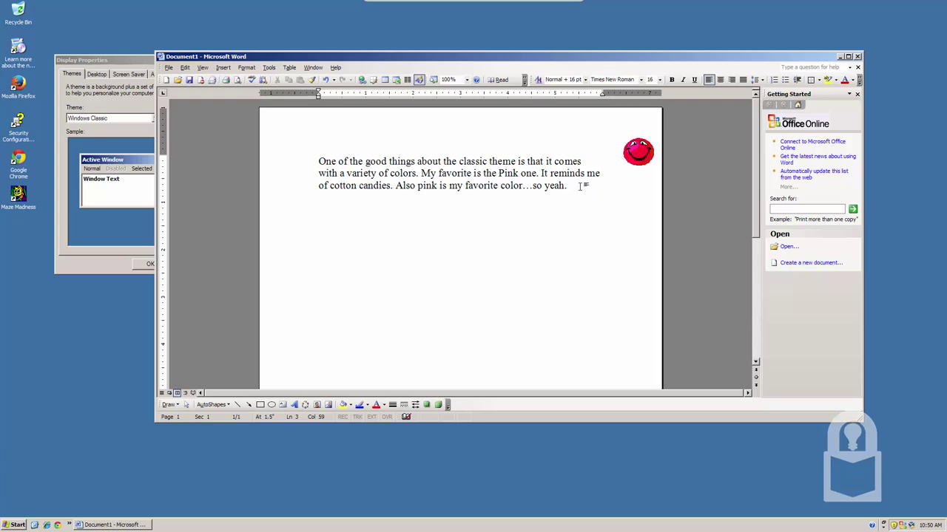
key(ctrl+a)
key(Delete)
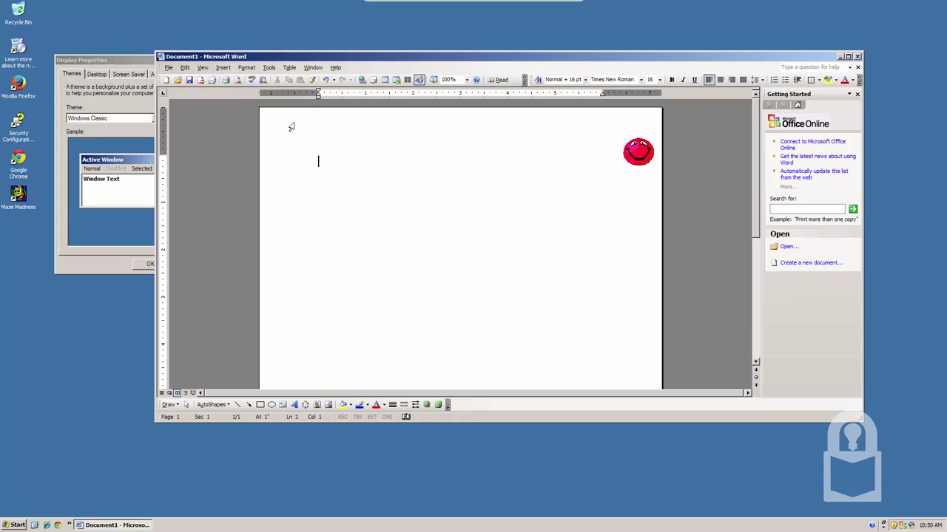
text(We')
text(chan)
text(ge the color to)
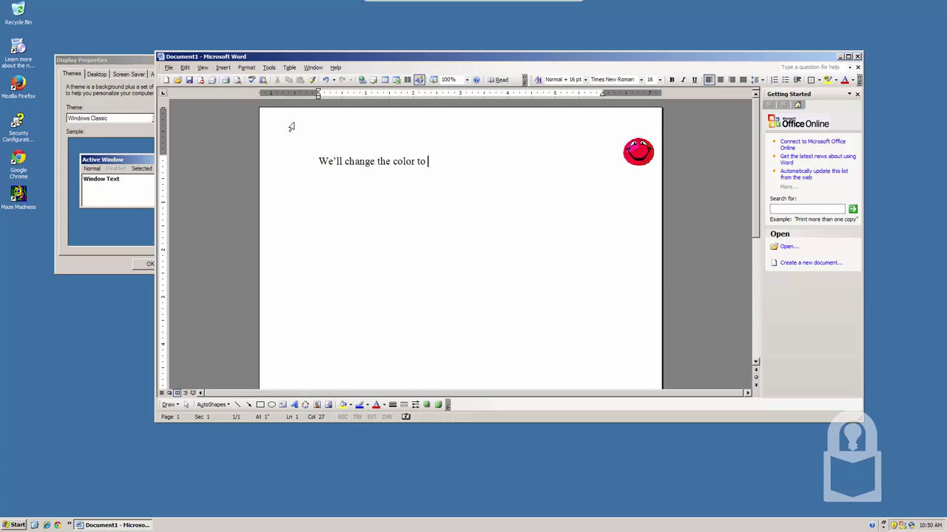
text("Rose")
- Apply the Rose colour scheme on the Appearance tab, then maximize the Word window
click(121, 77)
click(169, 77)
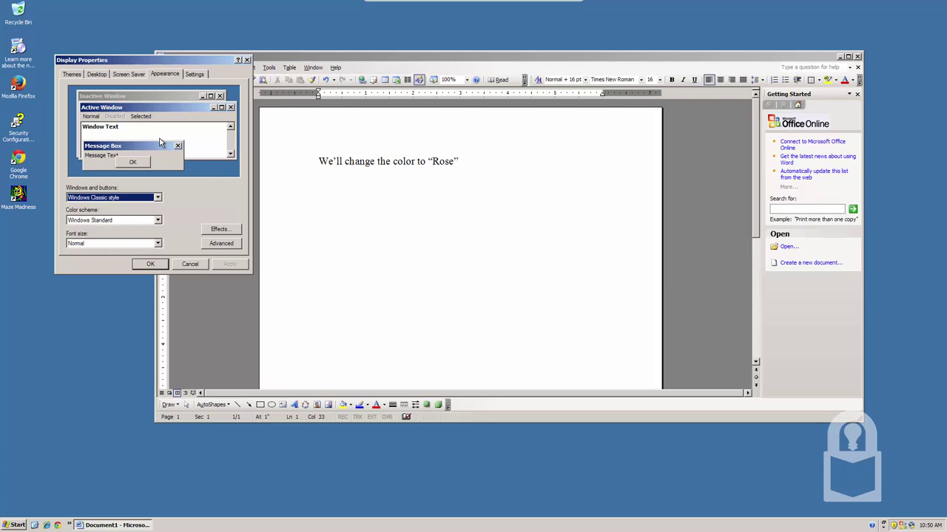
click(94, 244)
click(101, 222)
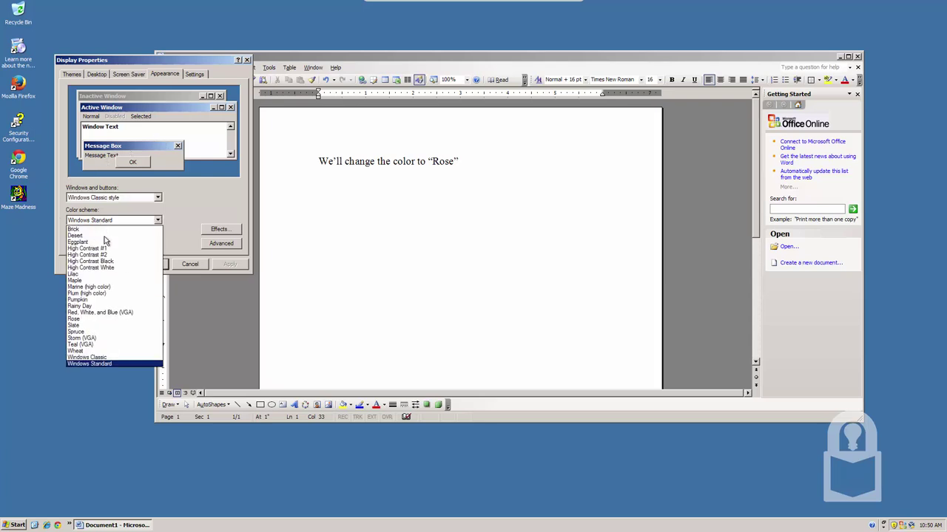
click(97, 318)
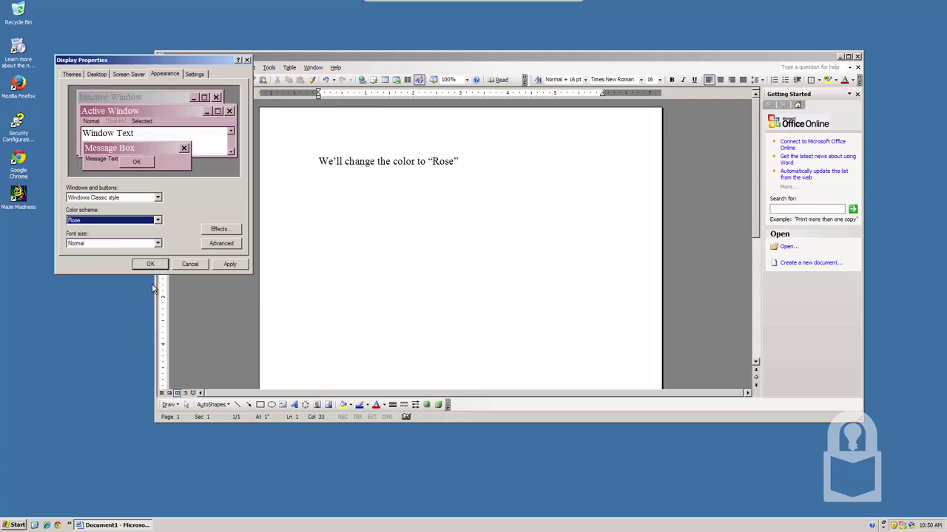
click(243, 268)
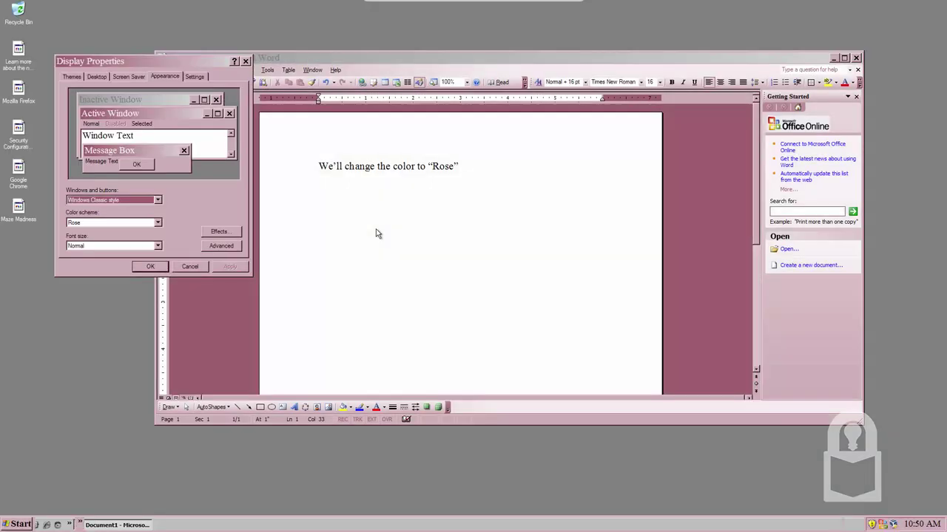
click(376, 234)
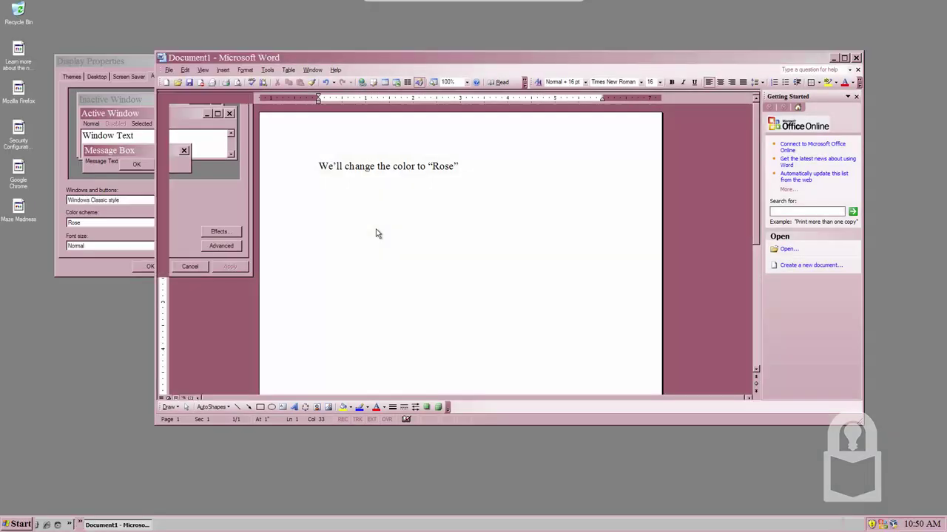
double_click(558, 56)
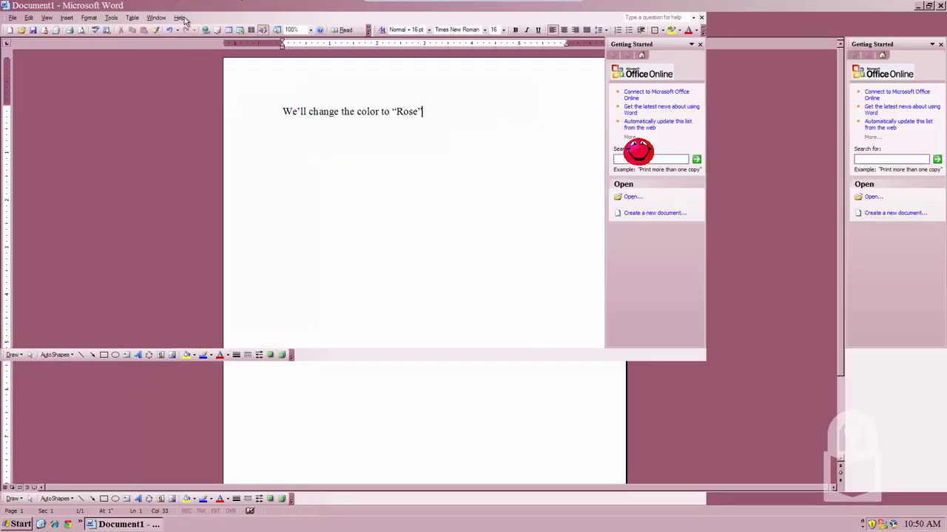
- Restore the Word window and replace the Rose line with 'There…everything is soo pink!!!!'
double_click(190, 7)
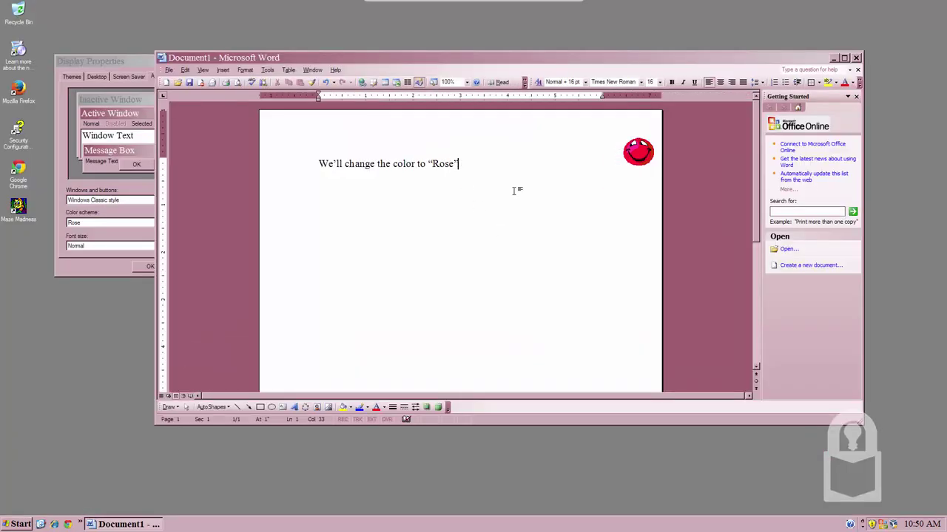
drag(514, 191, 209, 164)
key(Delete)
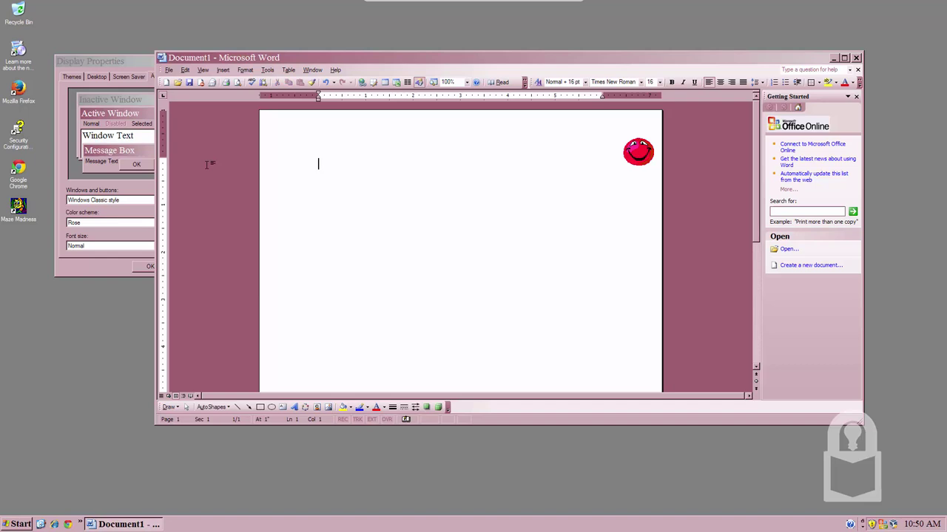
text(There)
text(.eve)
text(rything is soo pr)
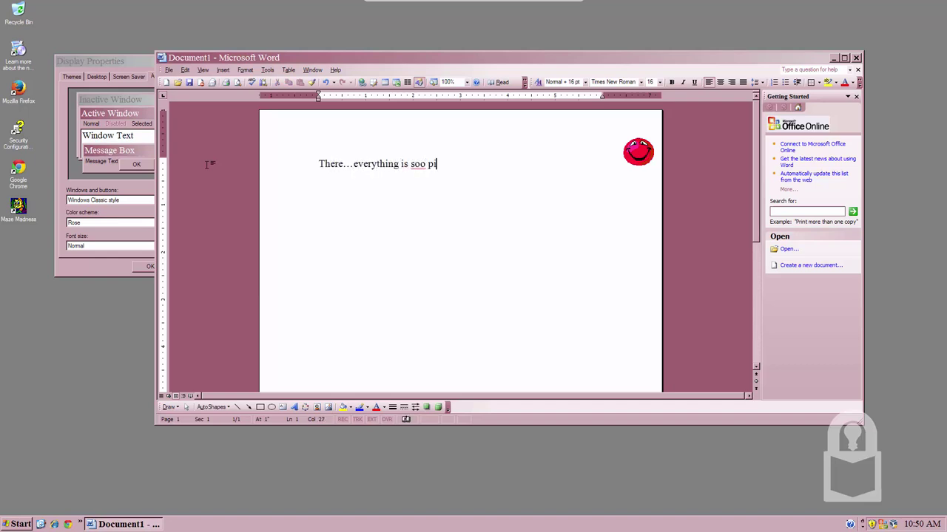
key(BackSpace)
text(ink!!!!)
click(21, 524)
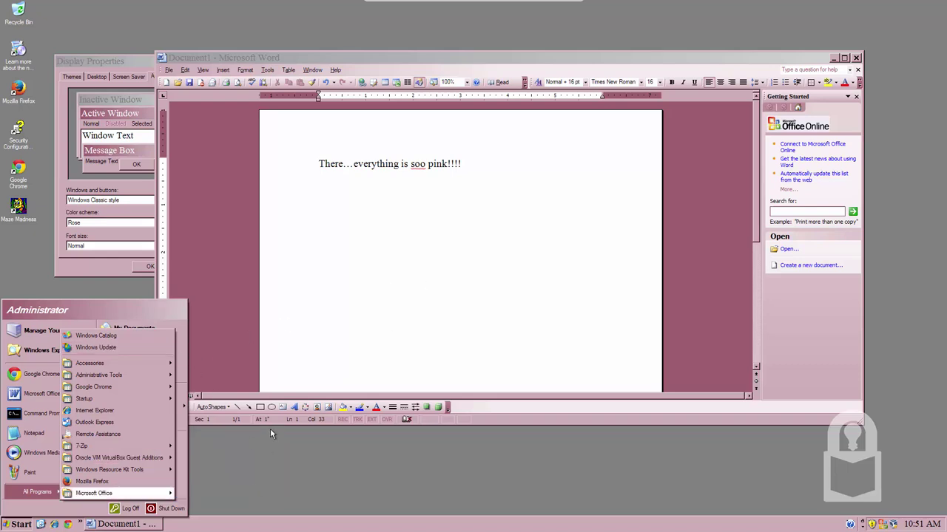
mouse_move(94, 493)
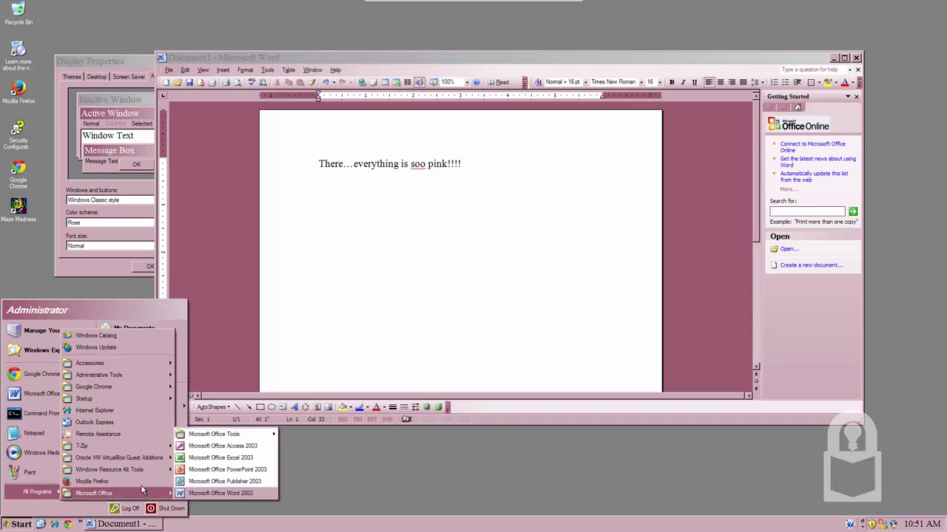
click(466, 263)
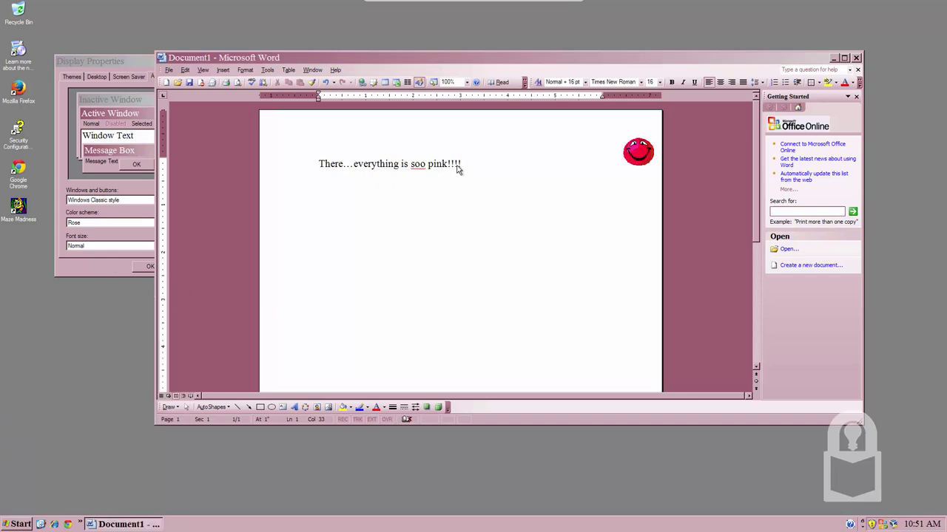
- Ask Dot whether he likes it, animate the Office Assistant, and add that he hates it and feels dizzy
click(289, 148)
text(Do)
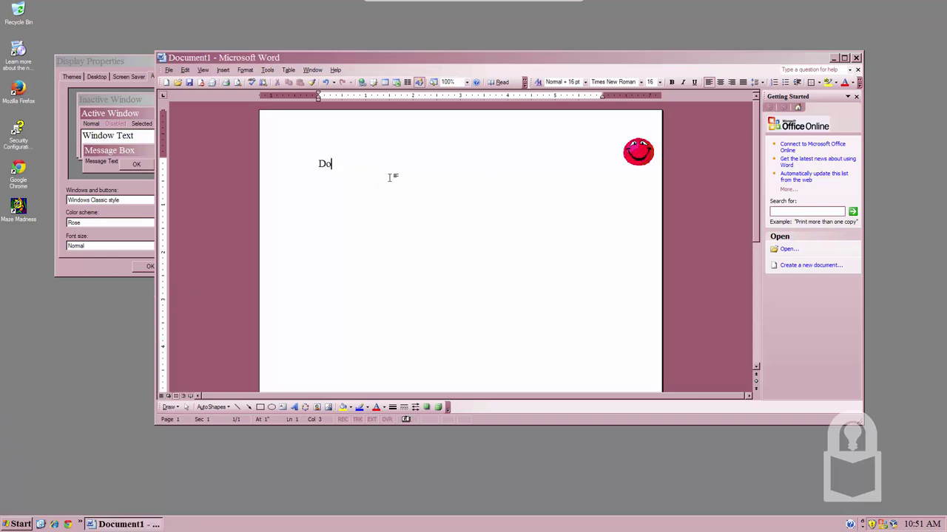
text( you like it dot? I)
text( bet d)
text(e doesn't)
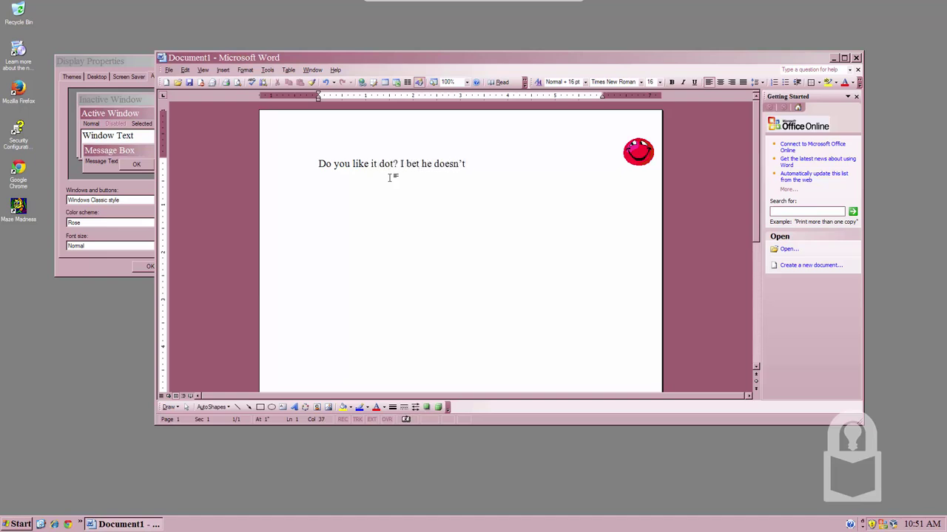
right_click(648, 146)
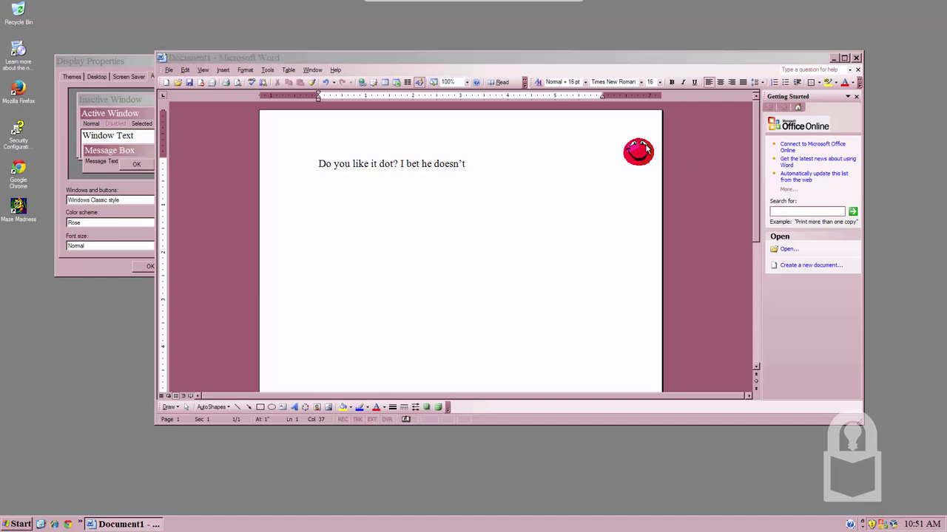
click(673, 185)
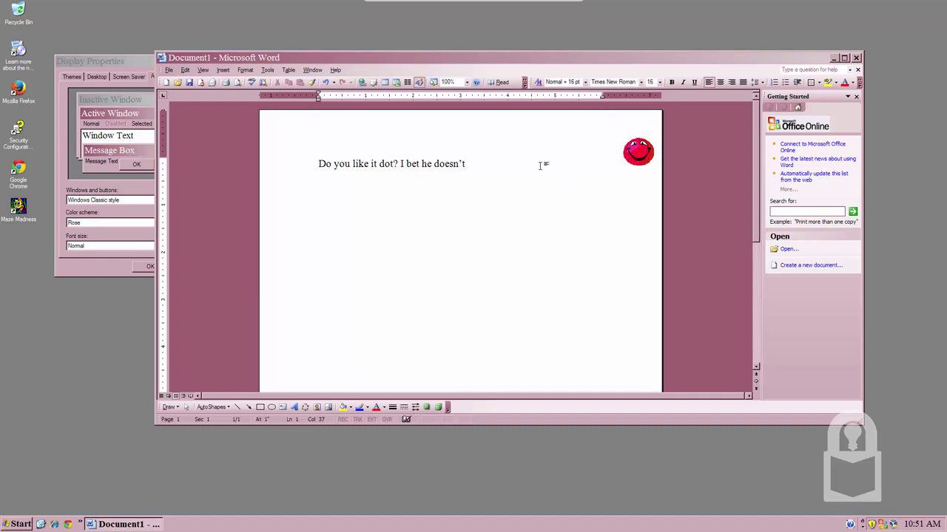
text(. He hate)
text(s it! He)
text( feels so diz)
text(zy looking)
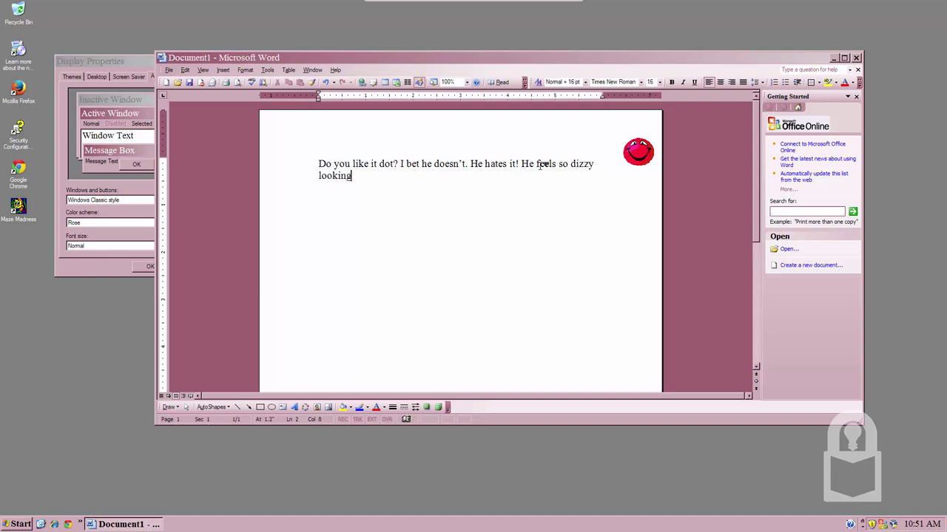
text( at it!)
- Try the Pumpkin scheme, then select Rainy Day in the Color scheme list and apply it
click(81, 236)
click(88, 223)
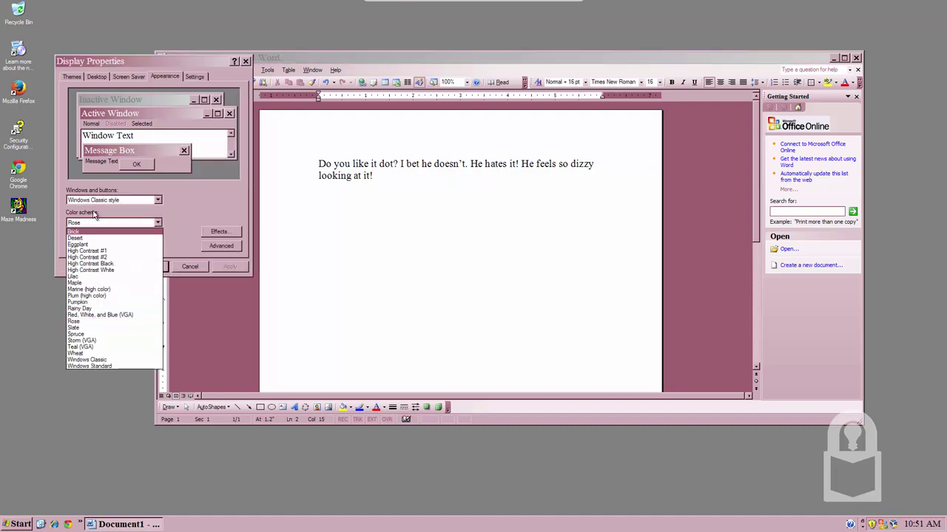
click(76, 302)
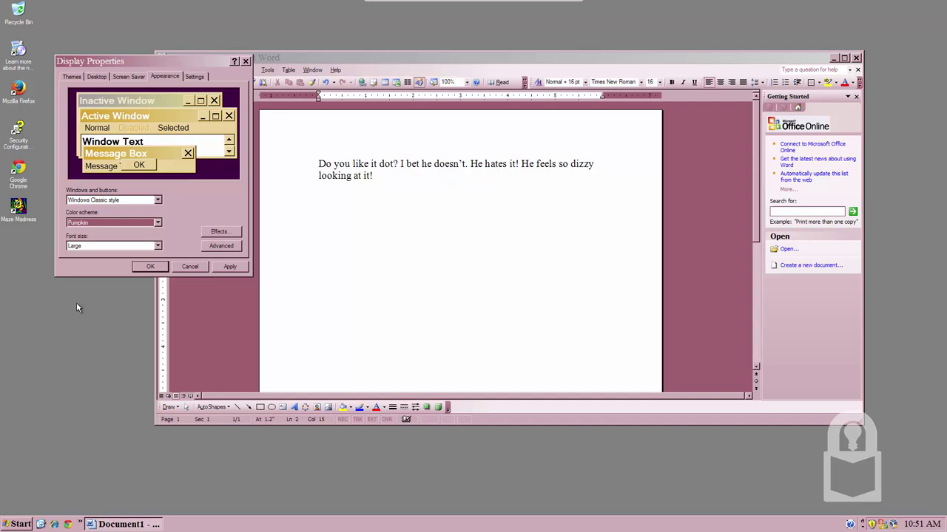
click(92, 224)
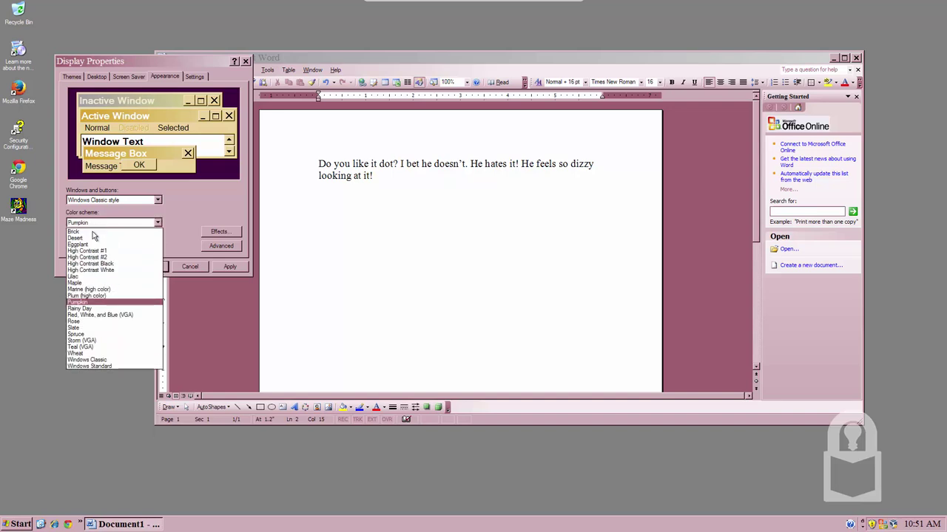
click(110, 308)
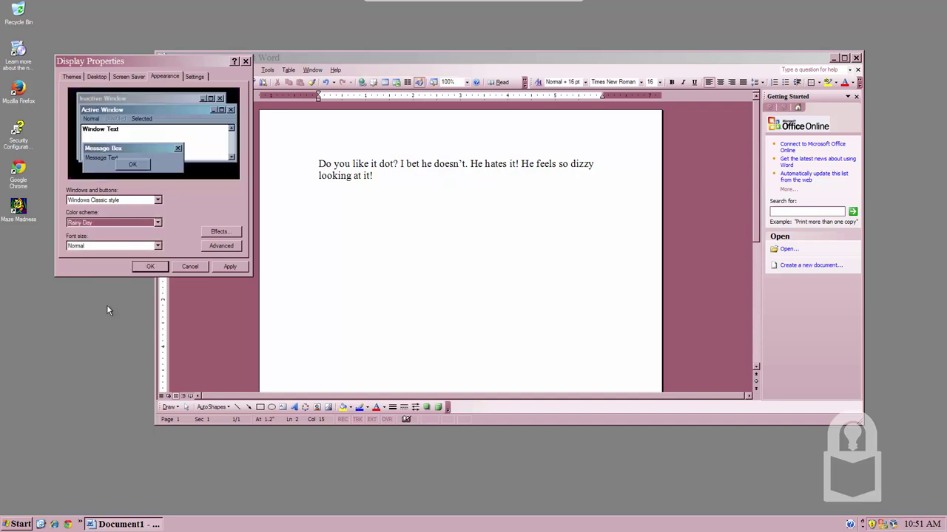
click(227, 267)
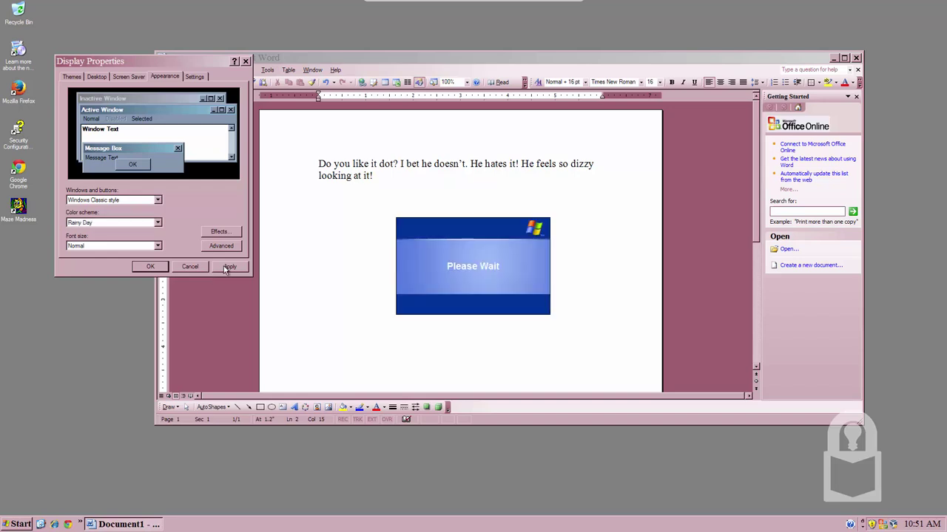
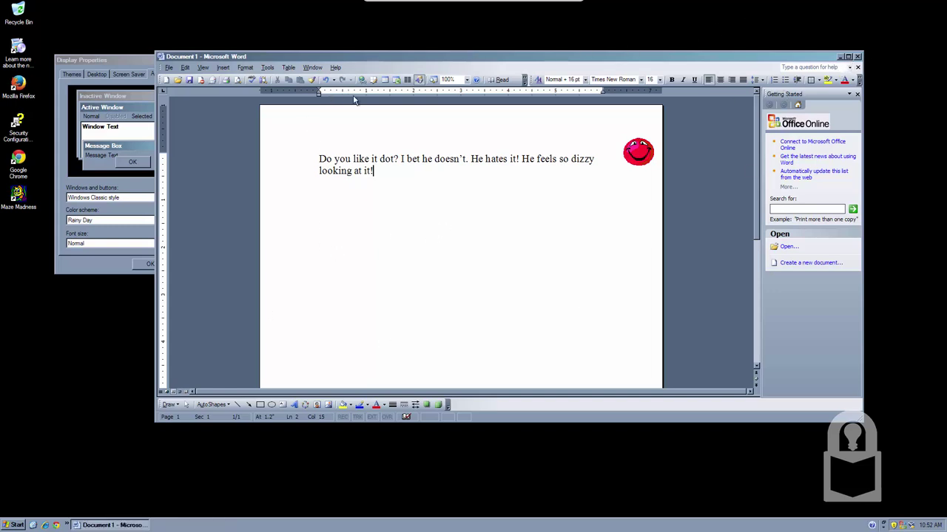
- Replace all document text with 'This one is called rainy day. I can see why.'
double_click(350, 59)
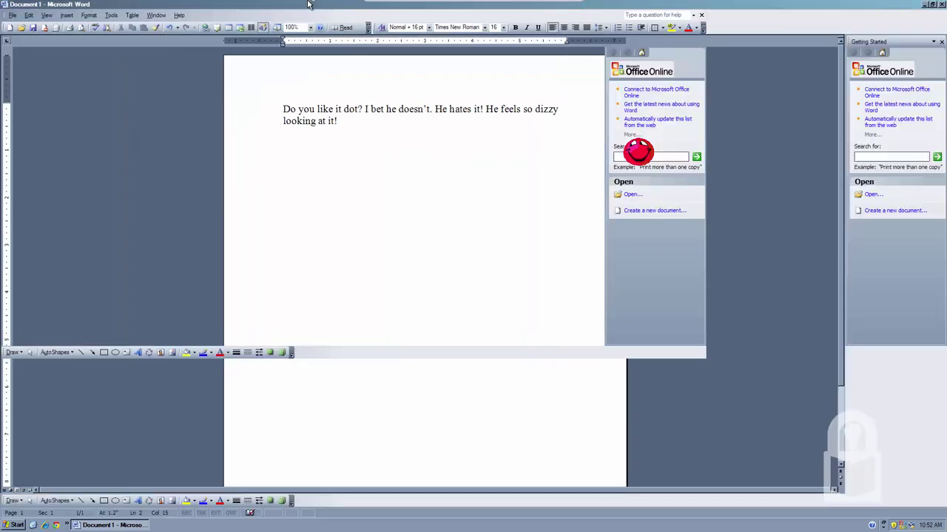
double_click(339, 5)
key(ctrl+a)
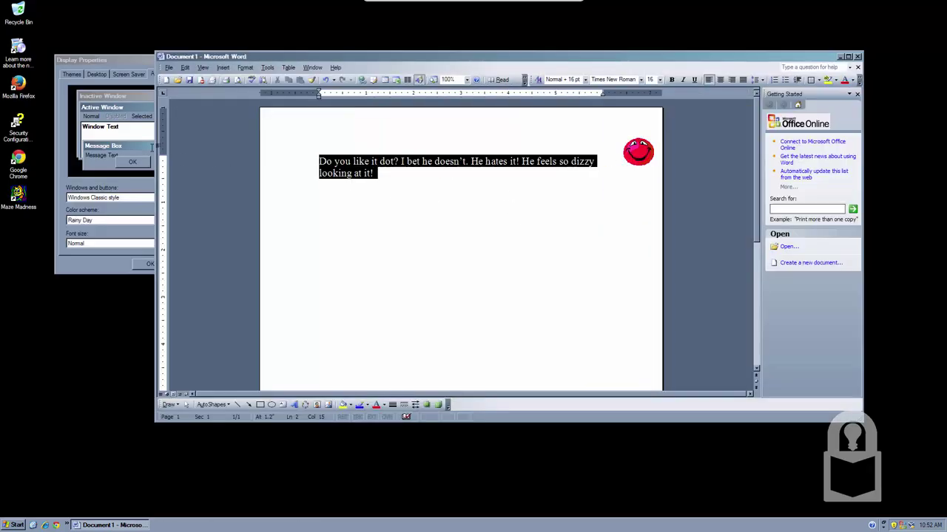
key(Delete)
text(This i)
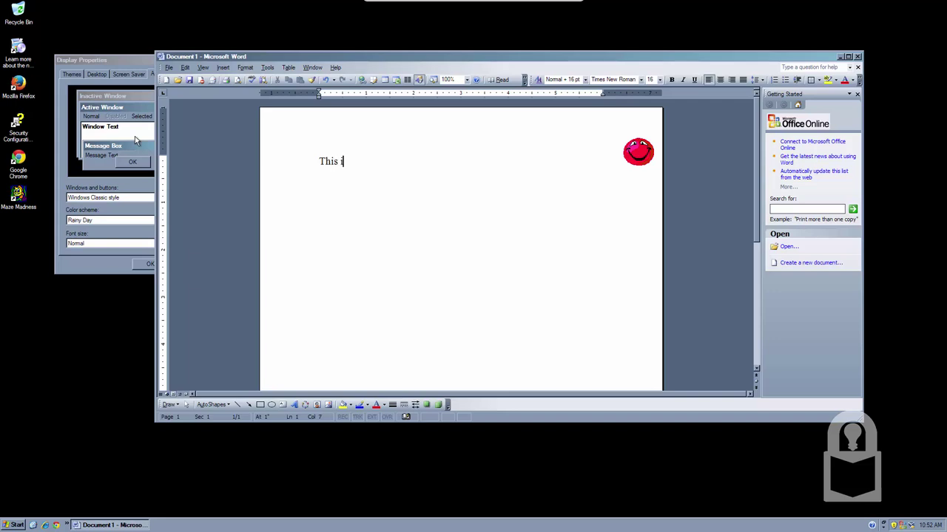
key(BackSpace)
text(one is the ca)
text(l)
key(BackSpace)
key(BackSpace)
key(BackSpace)
key(BackSpace)
key(BackSpace)
key(BackSpace)
text(called )
text(rainy)
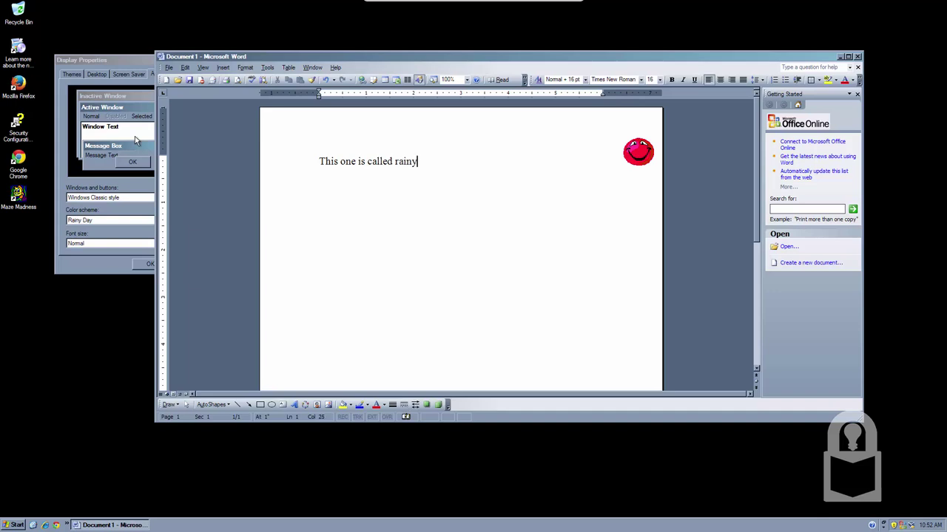
text(. day. I can se)
text(e why)
text(.)
- Apply the Brick colour scheme in Display Properties, then go back to the Word document
click(142, 62)
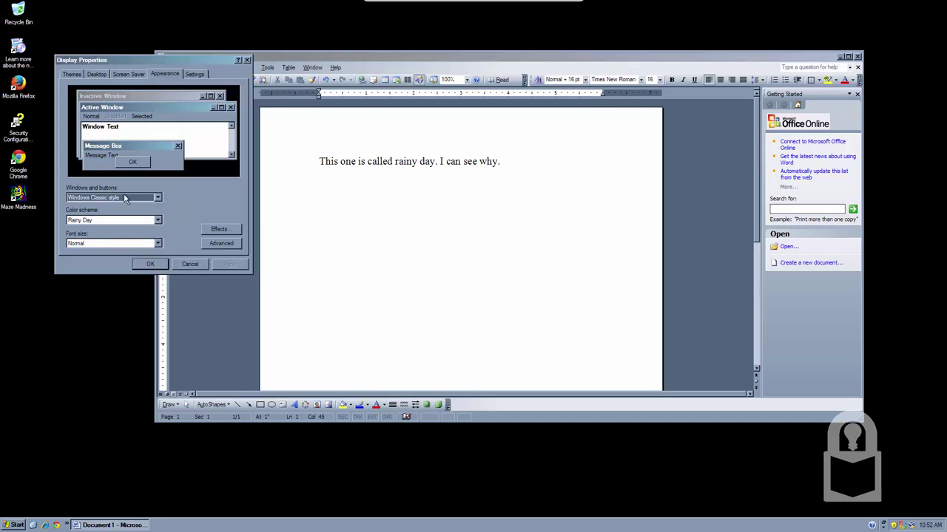
click(125, 221)
click(124, 228)
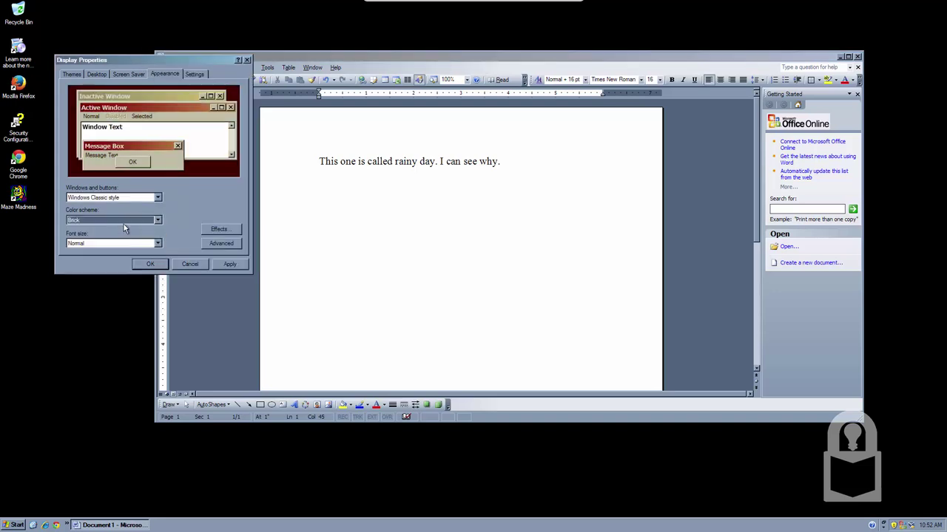
click(221, 266)
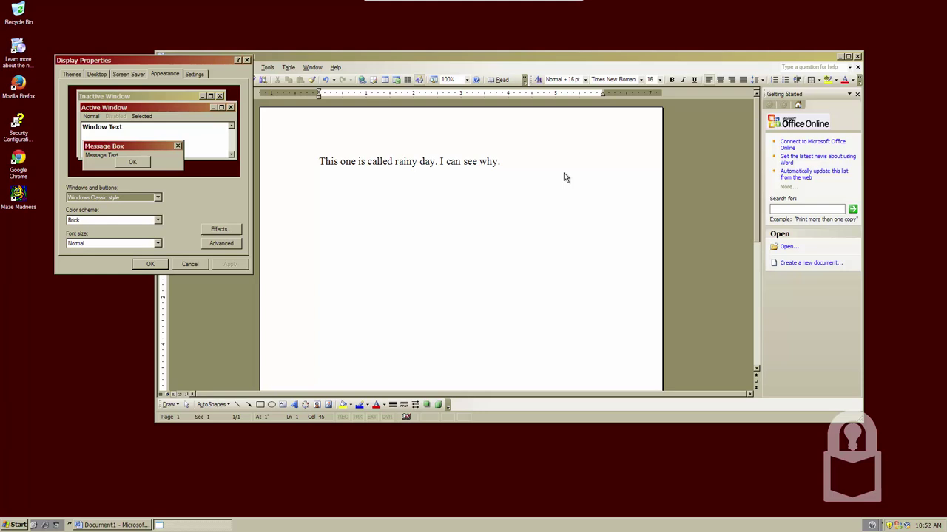
click(536, 180)
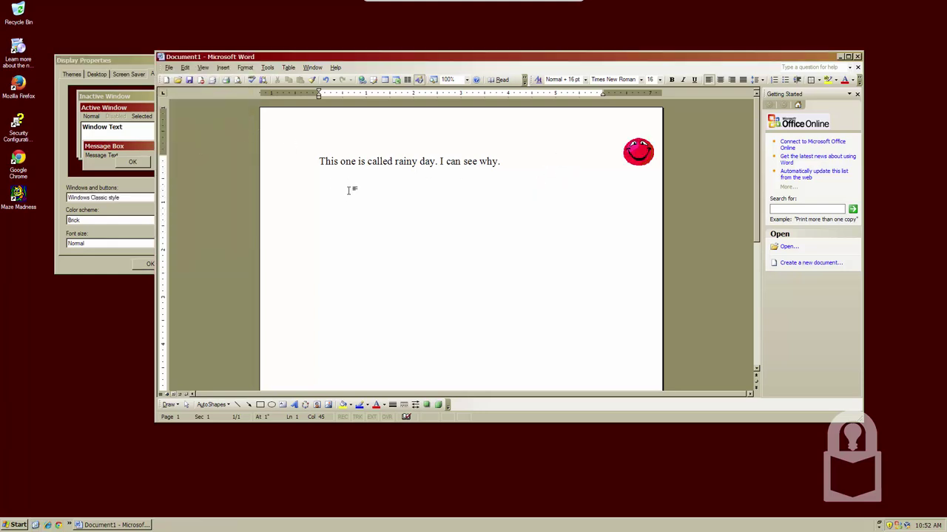
- Replace the line with 'I always did like brick. It felt quite masculine. :D', keeping Brick
drag(541, 165, 218, 150)
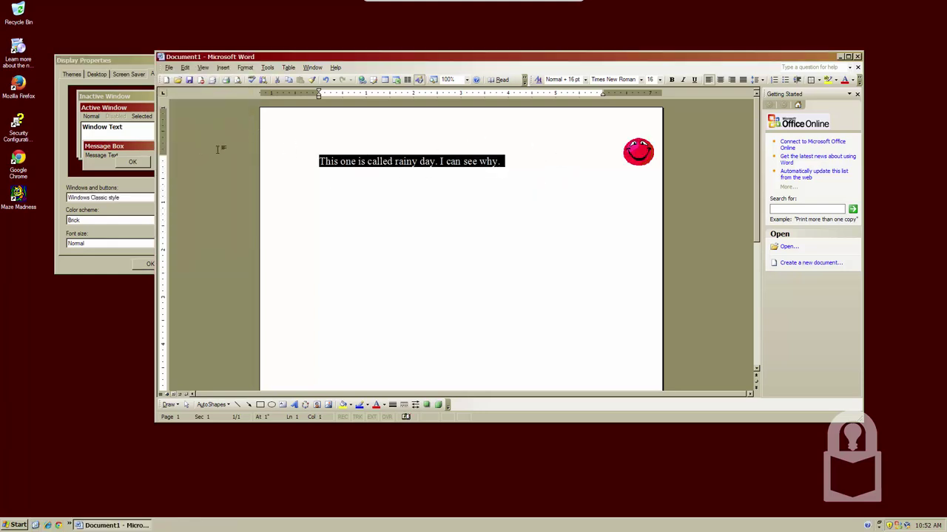
text(I )
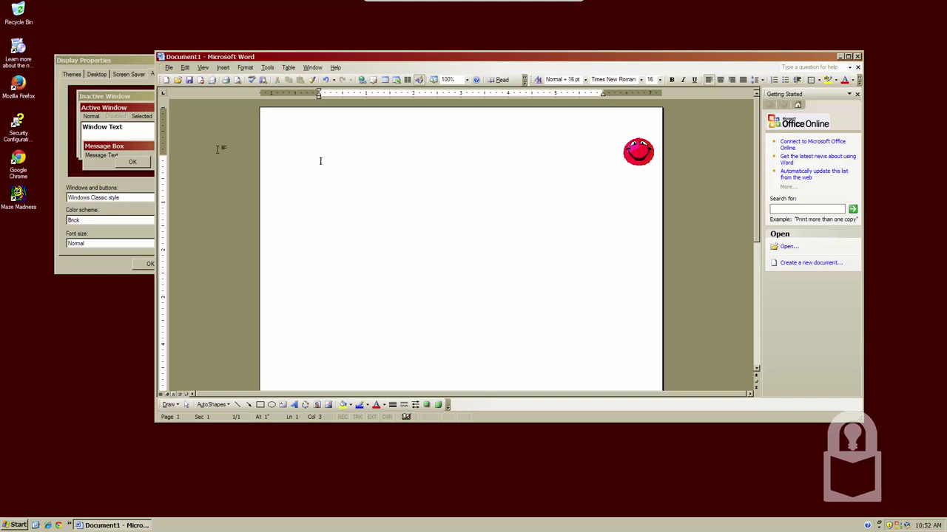
text(always did)
text( like brick. )
text(It felt qu)
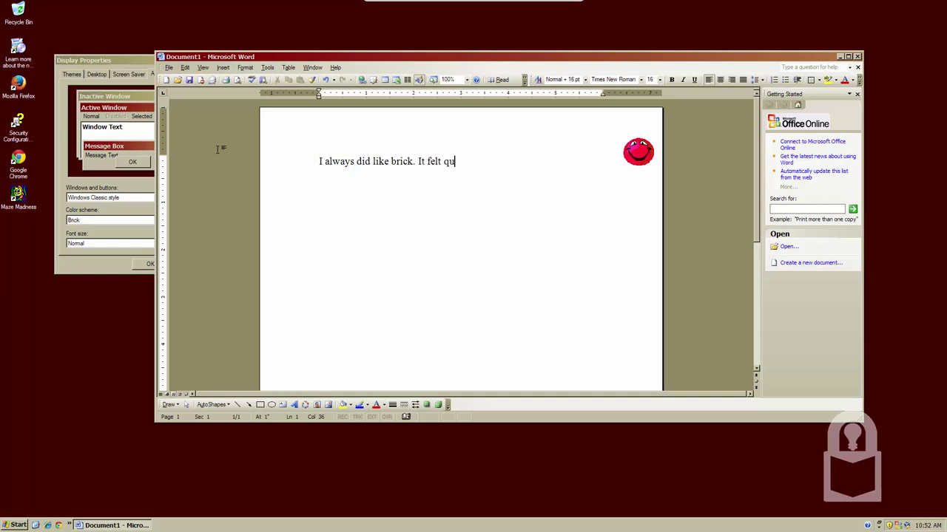
text(ite masc)
text(uline. :D)
click(90, 209)
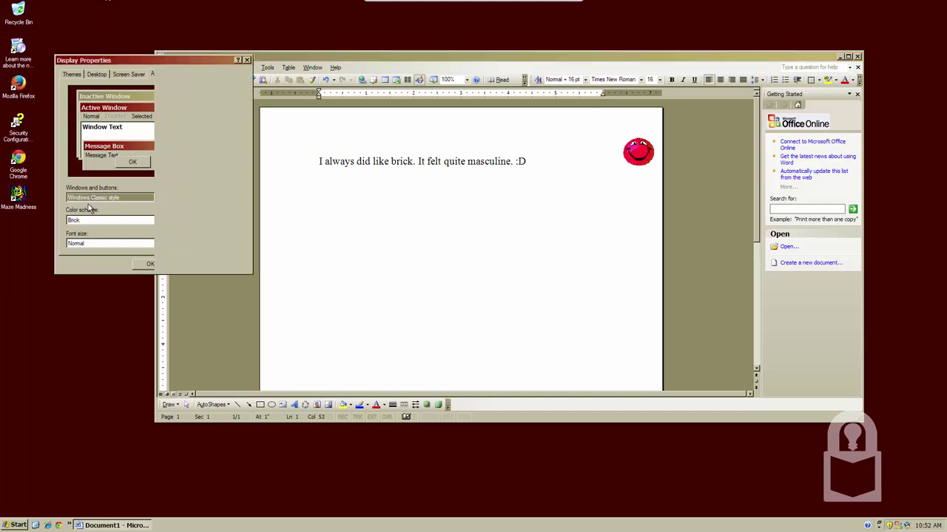
click(97, 221)
click(96, 222)
click(527, 240)
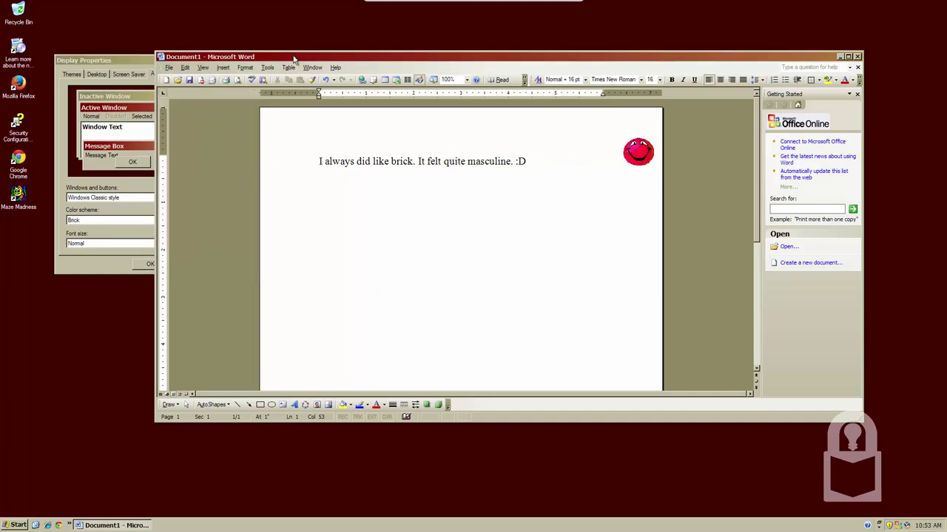
- Type 'Anyway, that's enough color changing... Let's get back to Luna.' and list the available themes
double_click(335, 164)
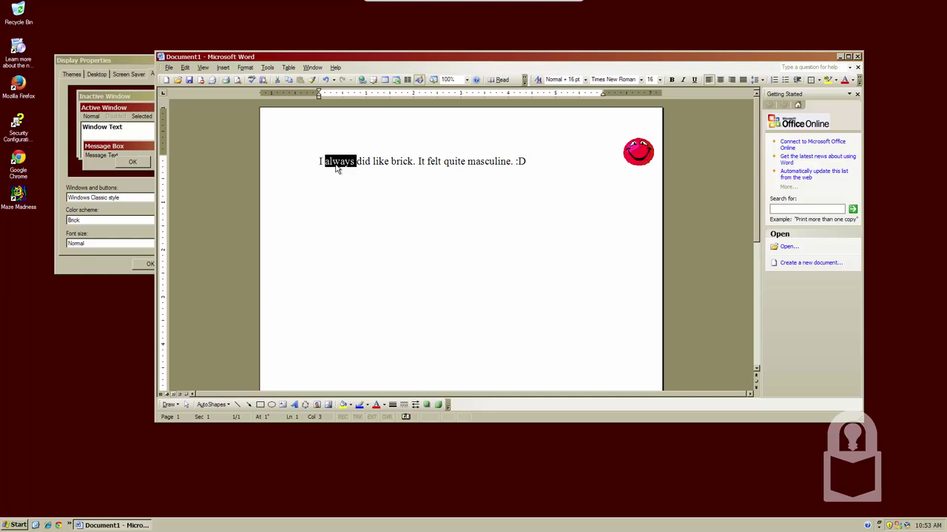
click(335, 165)
text(An)
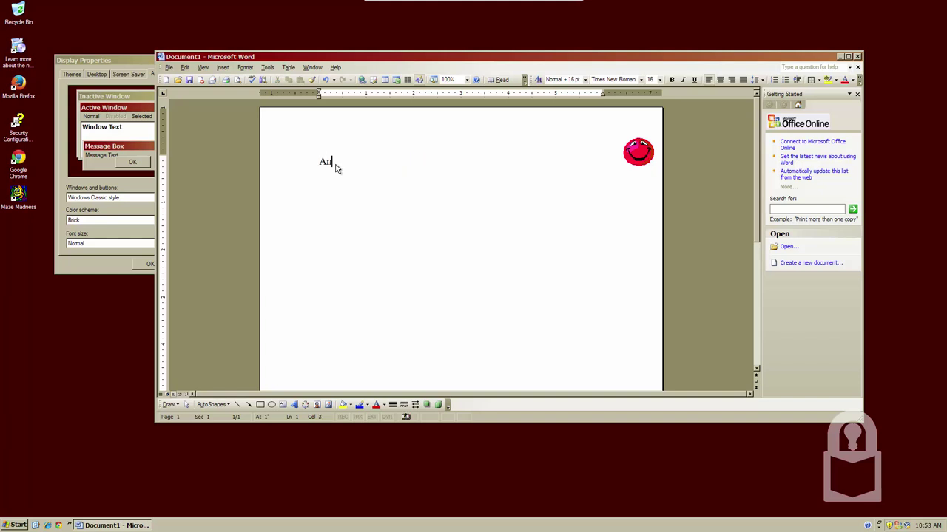
text(yway, that's en)
text(ough color)
text( changing. Let’)
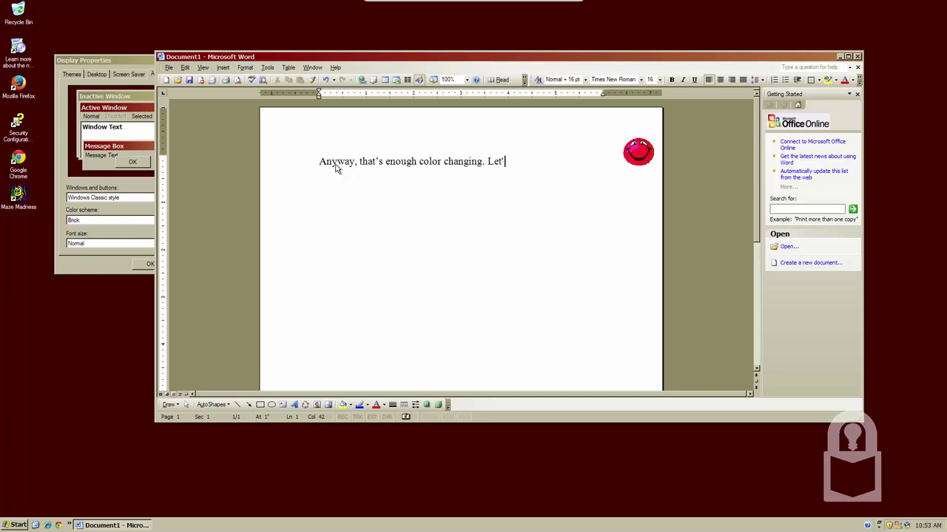
text(s go back to)
text( where we start)
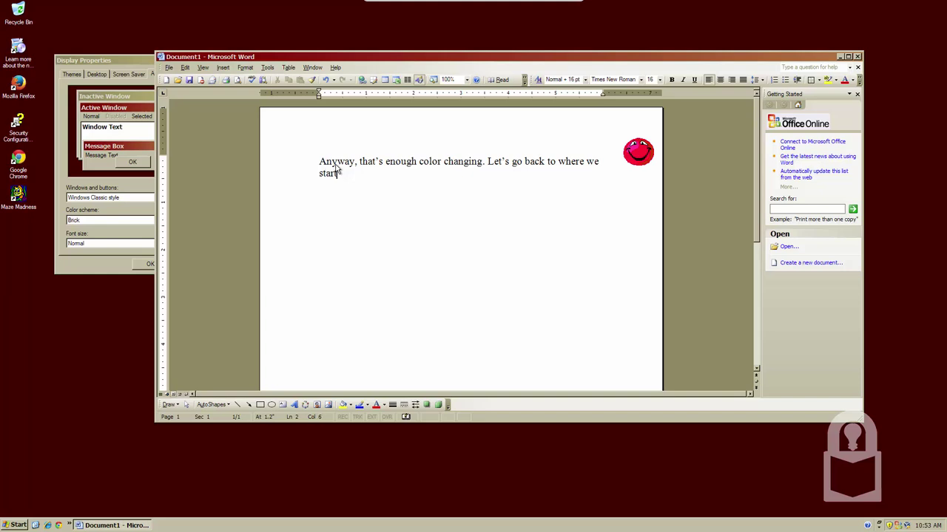
text(ed from. Let)
text('s g)
text(ack to Luna.)
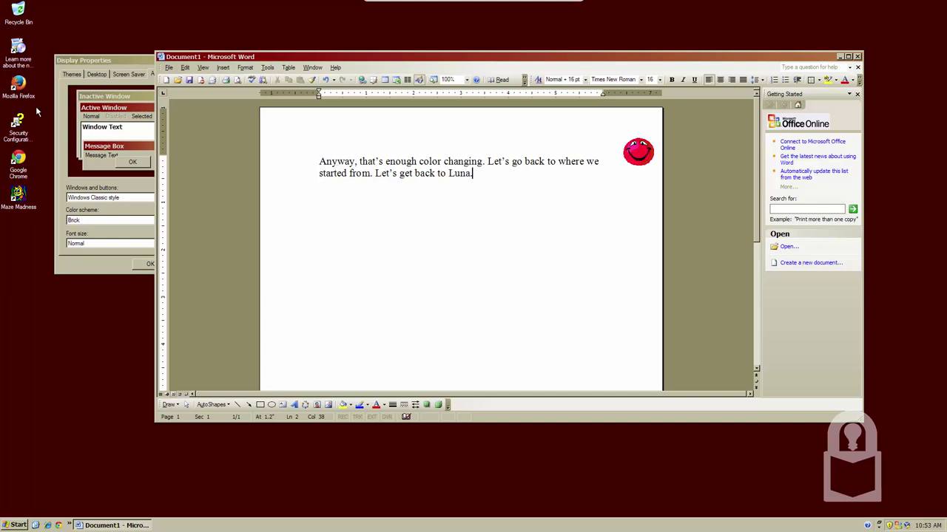
click(71, 75)
click(154, 118)
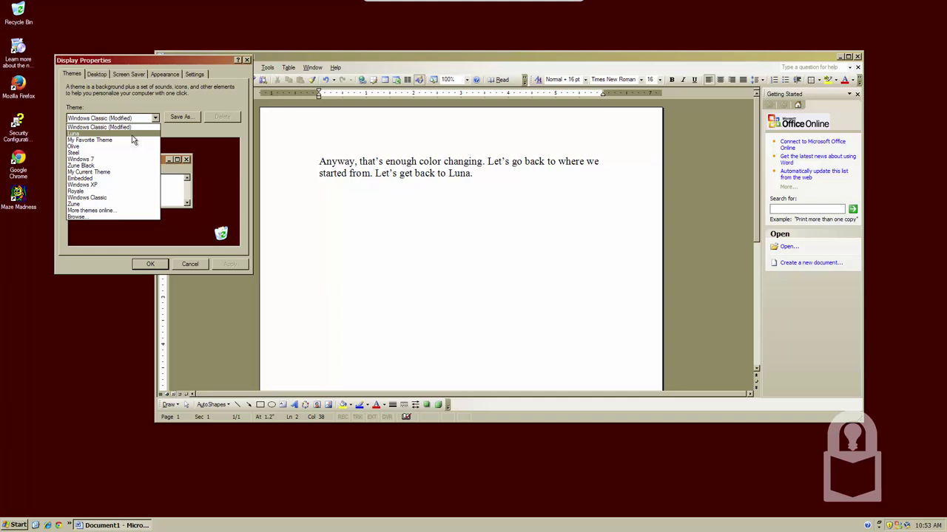
- Choose and apply the Luna theme, then close Display Properties
click(111, 133)
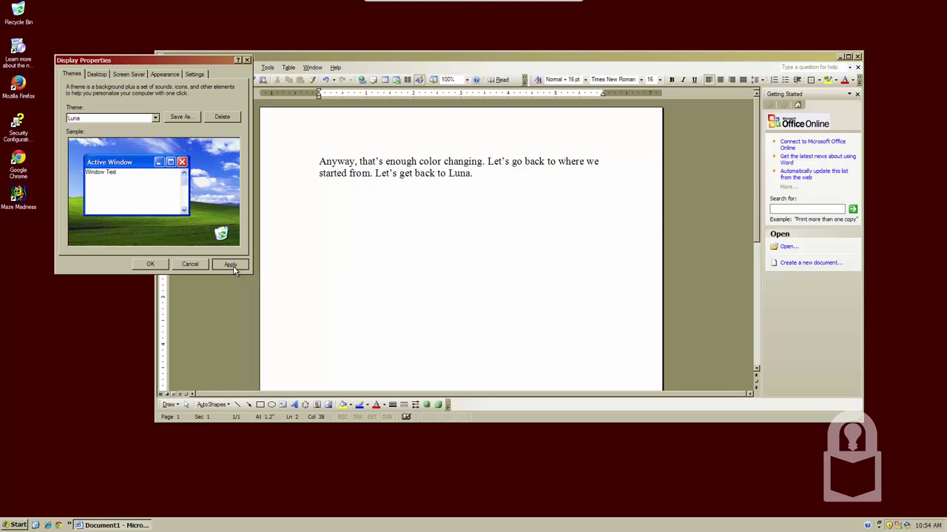
click(233, 269)
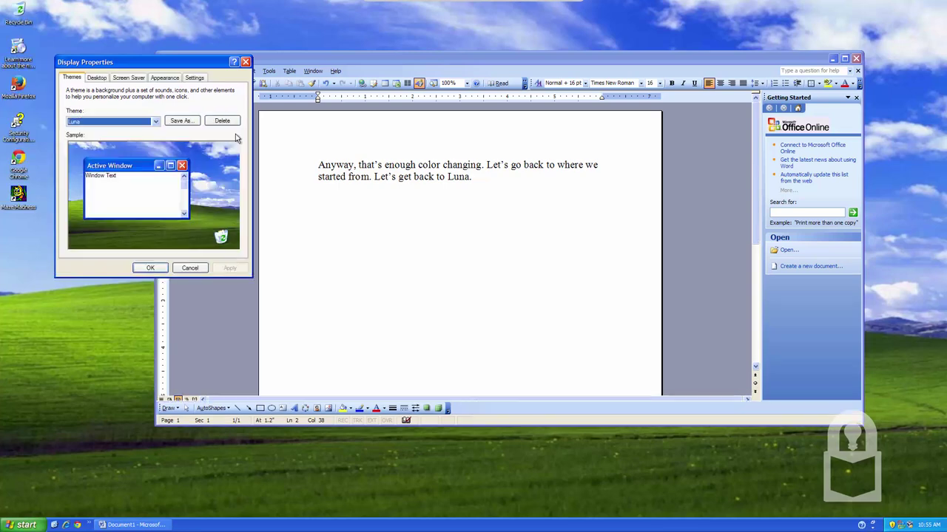
click(245, 65)
- Replace the text with 'Therre. Back to normal. I think the Dot is happy to be home. Aren't you dot?'
drag(469, 54, 314, 3)
double_click(314, 3)
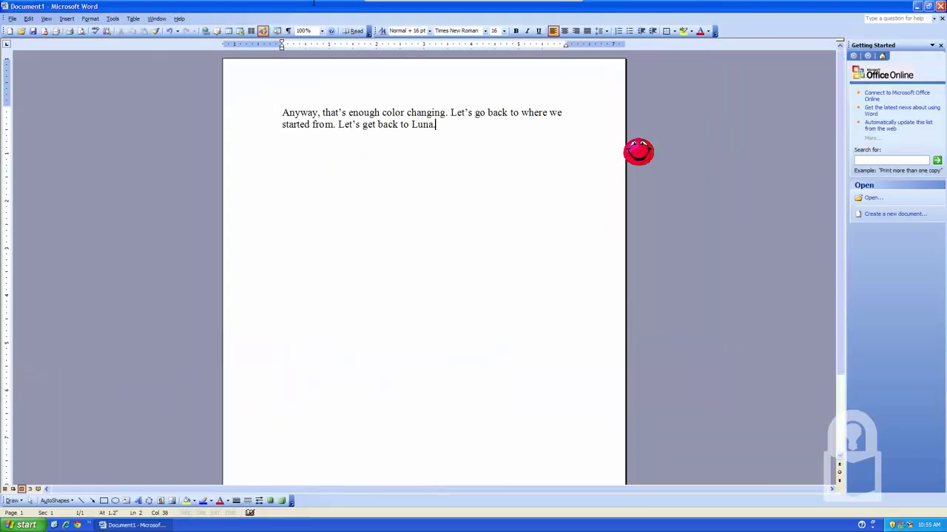
double_click(314, 6)
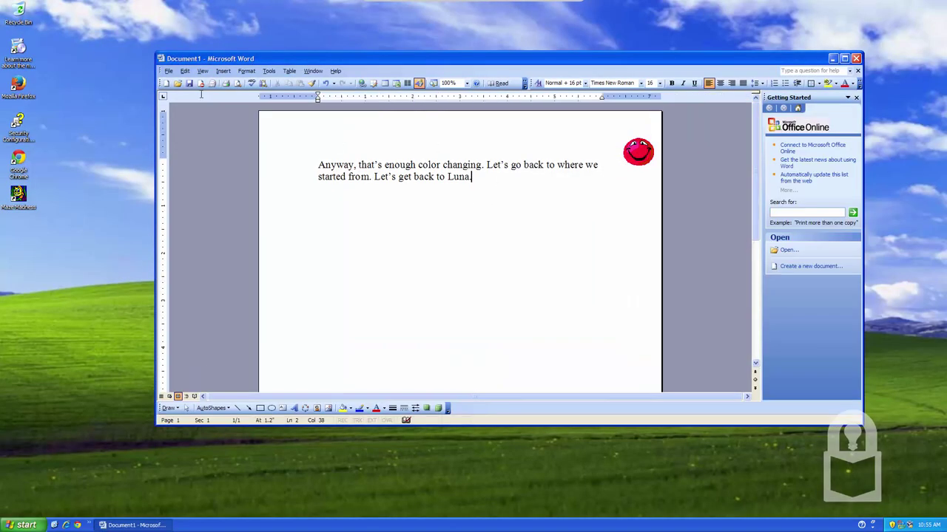
key(ctrl+a)
key(Delete)
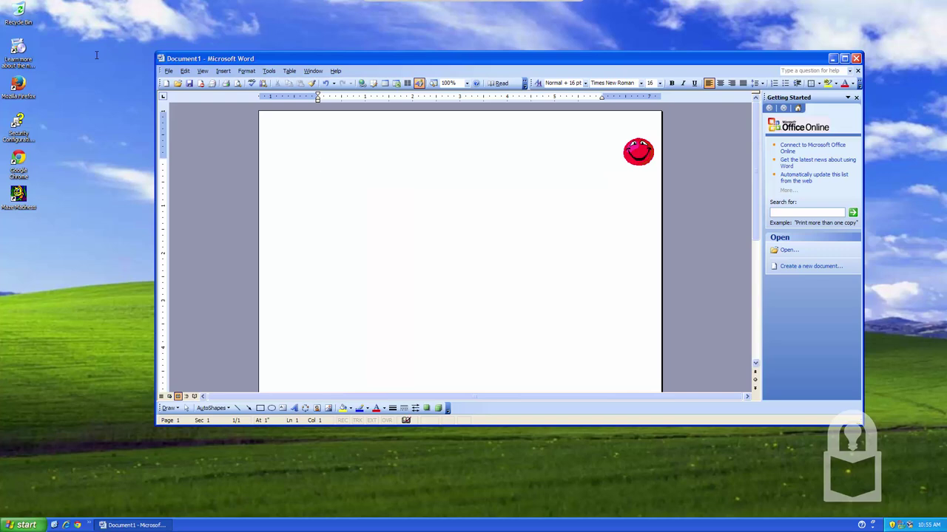
text(Therre)
text(. Back)
text( to normal. I thi)
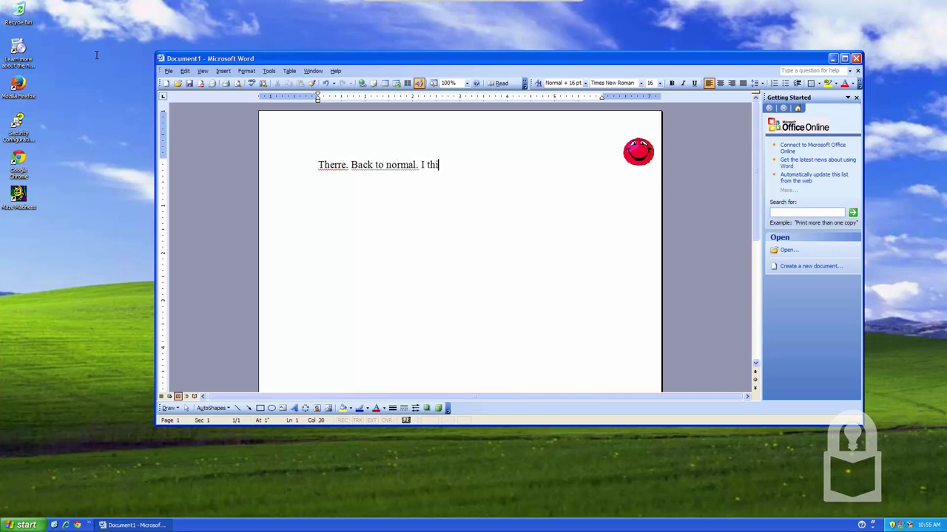
text(nk the Dot)
text( app)
key(BackSpace)
key(BackSpace)
key(BackSpace)
text(happy to be home)
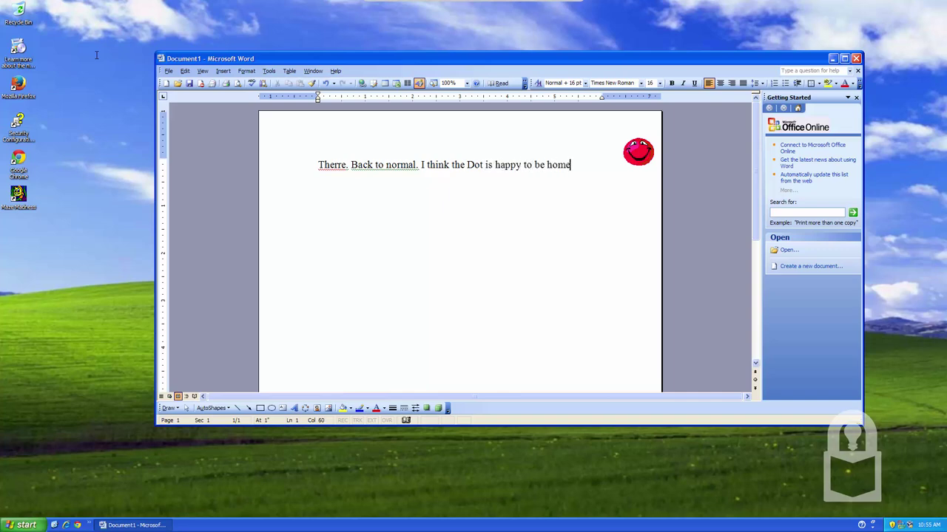
text(Aren't)
text( you dot?)
- Make Dot animate twice from its right-click menu and add 'Yup! He's happy alright!'
right_click(632, 144)
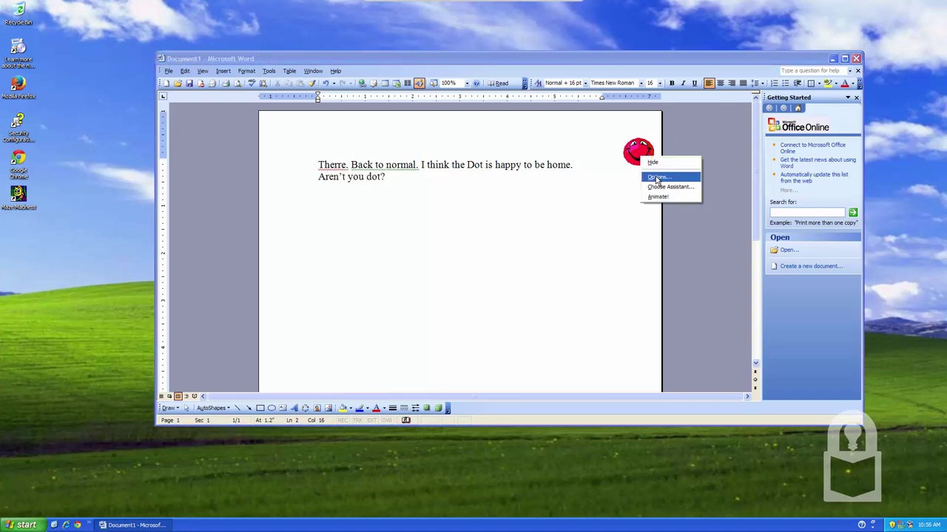
click(665, 196)
right_click(635, 155)
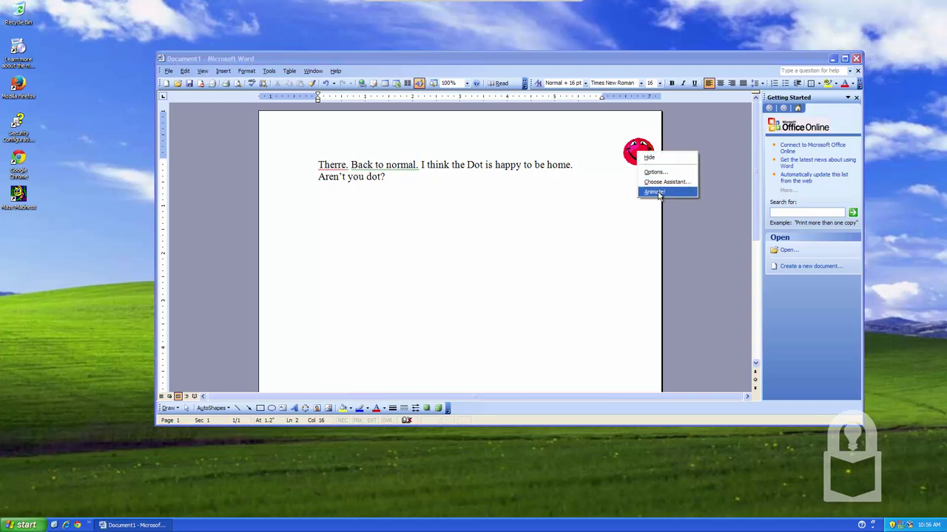
click(666, 193)
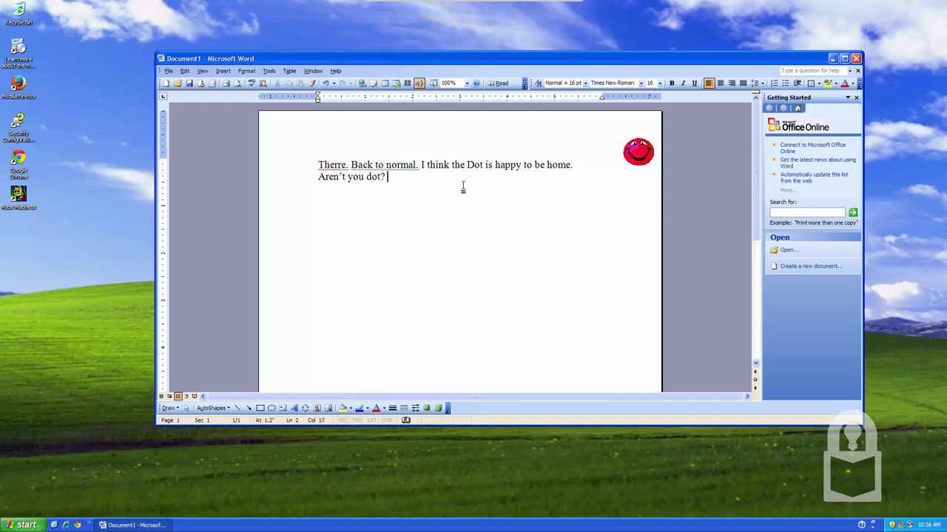
text(Yup! He’)
text(s happy alright!)
- Replace the text with a closing paragraph asking for comments, ending 'like this. :D Good bye'
key(ctrl+a)
key(Delete)
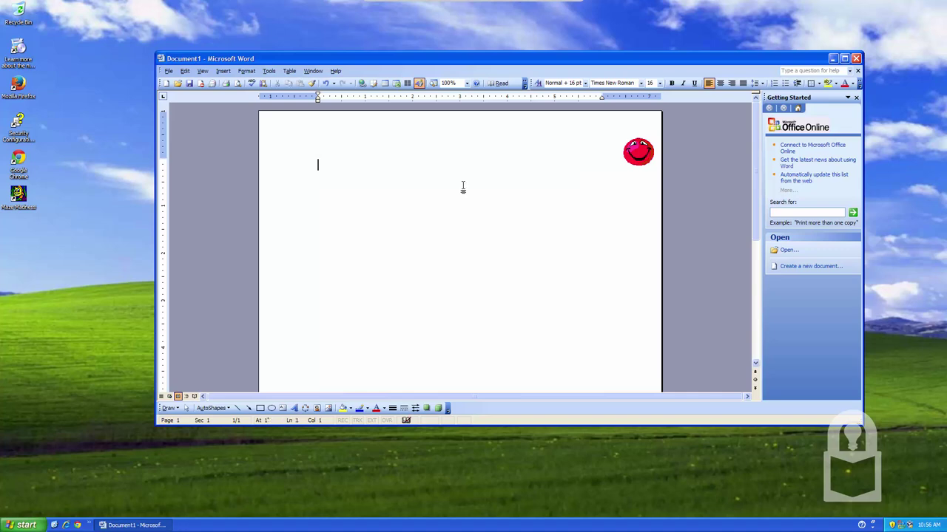
text(Anyway, I)
text( guess )
text(this con)
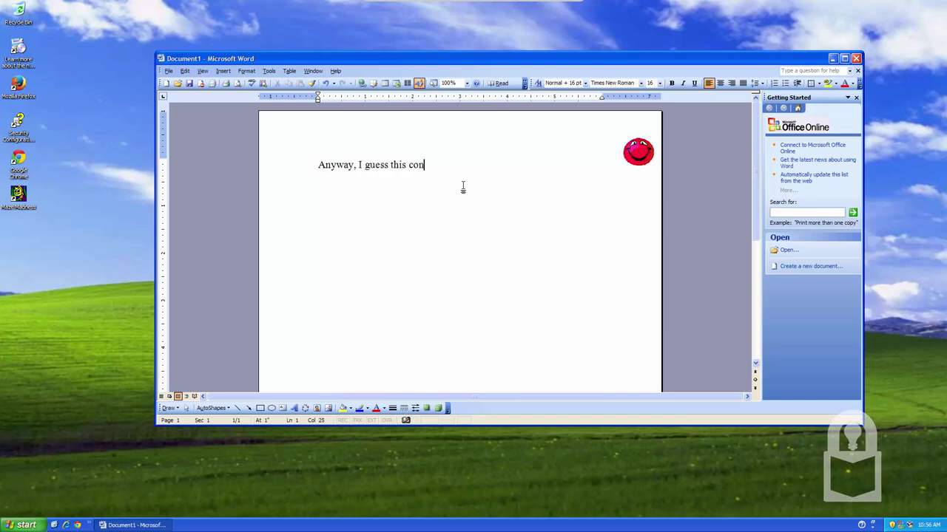
text(cludes our)
text( session for )
text(now. If y)
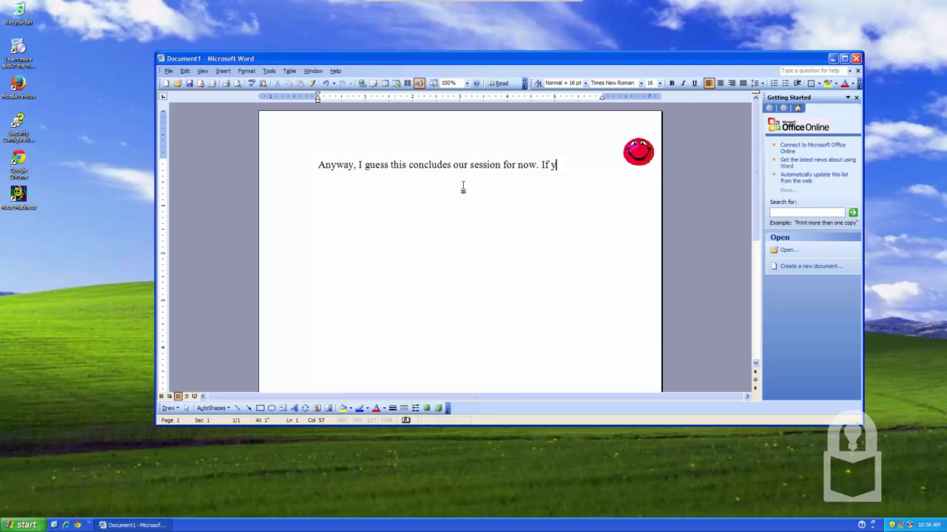
text(ou like this, l)
text(et me know in )
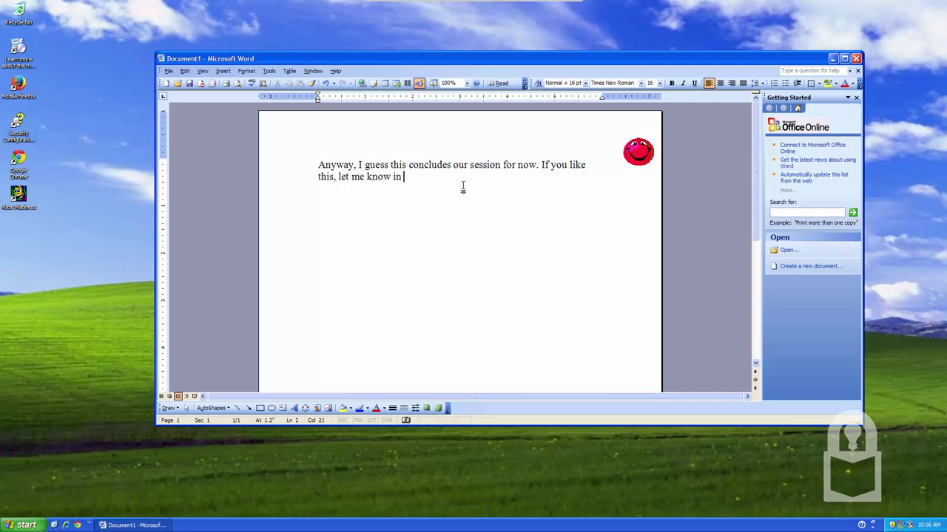
text(the commen)
key(BackSpace)
text(mment)
text(elow. I)
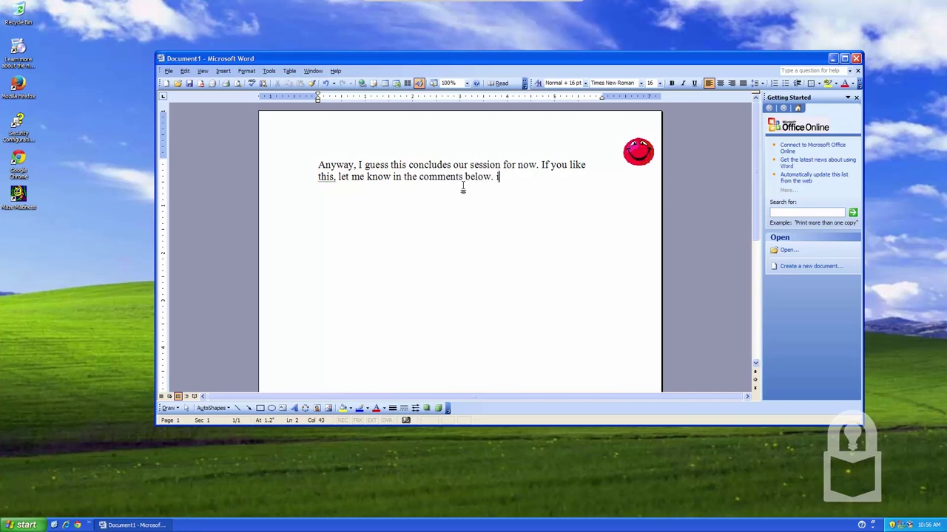
text('d f)
key(BackSpace)
text(love to do more o)
key(BackSpace)
key(BackSpace)
text(like thi)
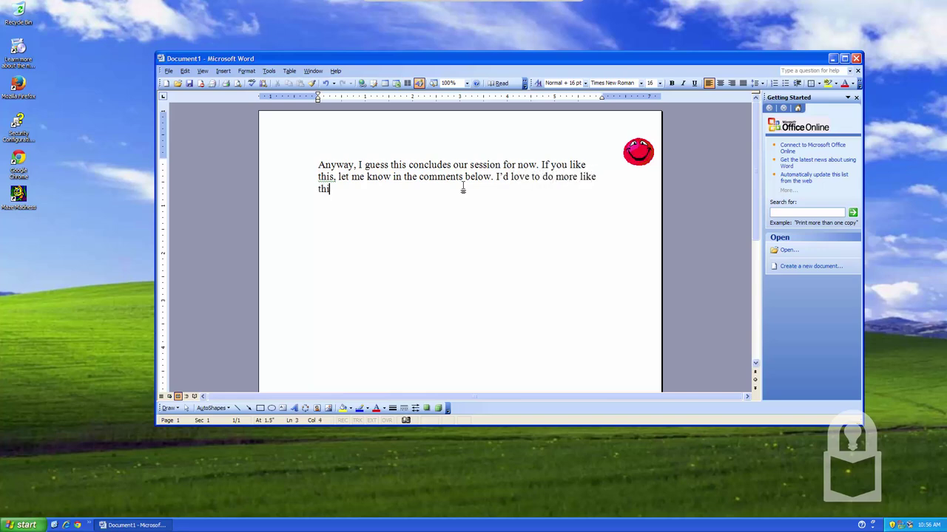
text(s. :D Good)
text( bye!)
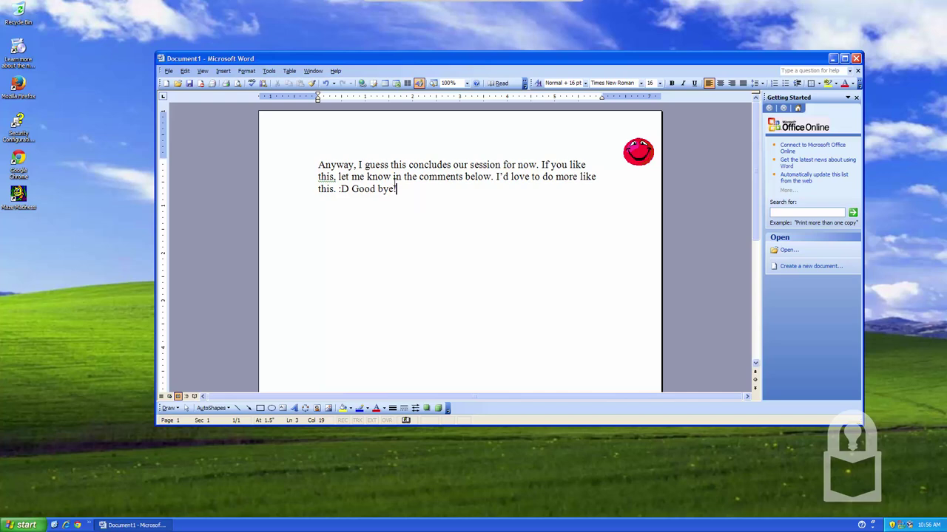
- Clear the document and type the sign-off line 'This is' plus the author's name, ending '...signing off!'
key(ctrl+a)
key(Delete)
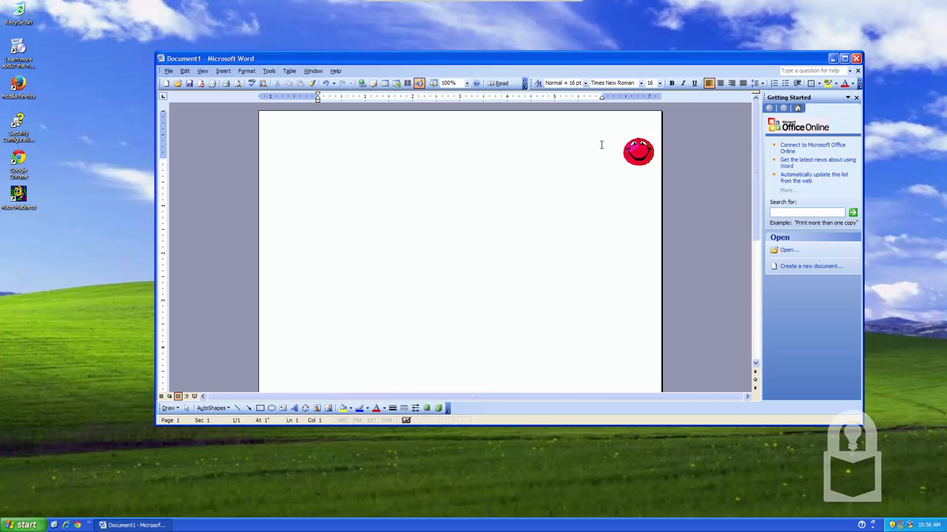
text(This is Nazmus)
text(...signi)
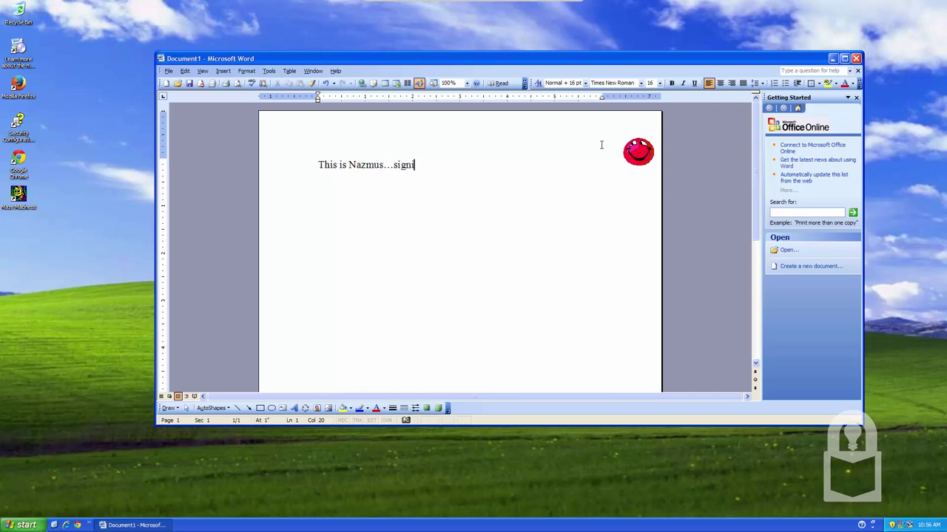
text(ng off!)
mouse_move(510, 3)
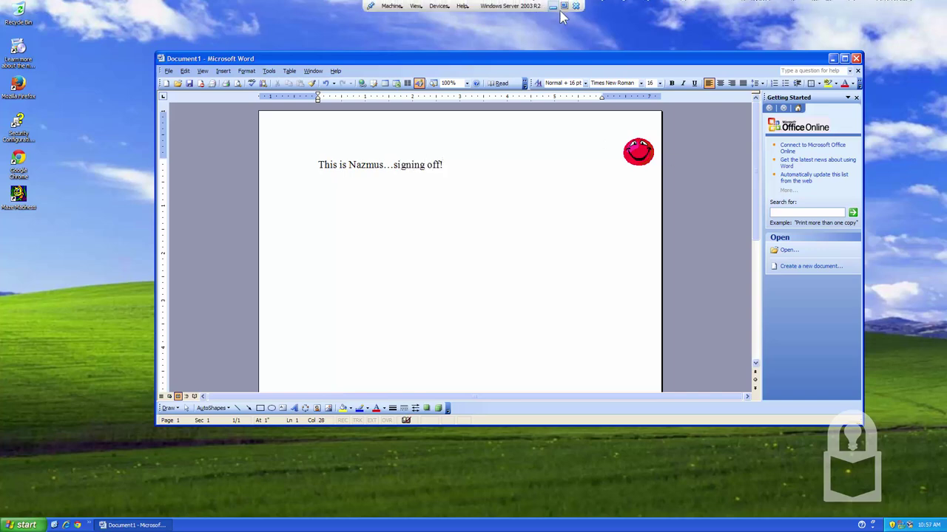
- Minimize the full-screen virtual machine to reveal the host desktop and VirtualBox Manager
click(553, 7)
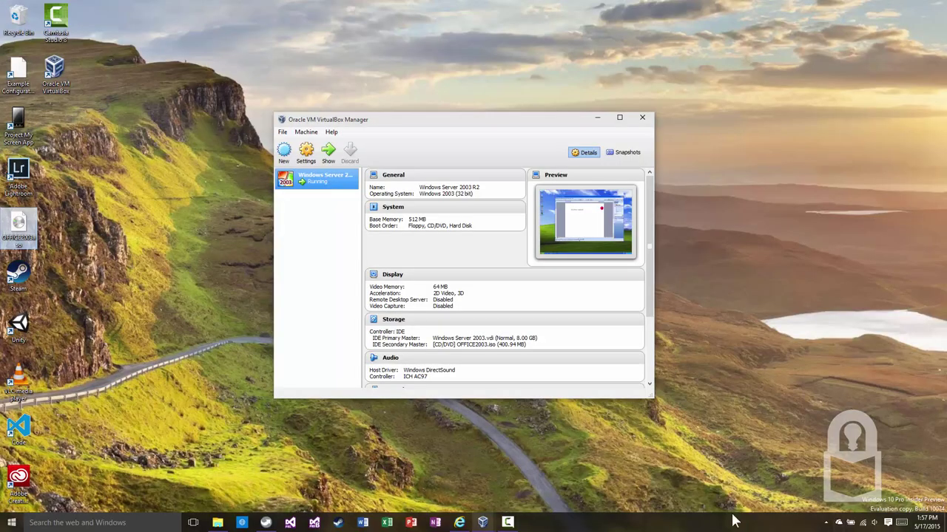
click(507, 522)
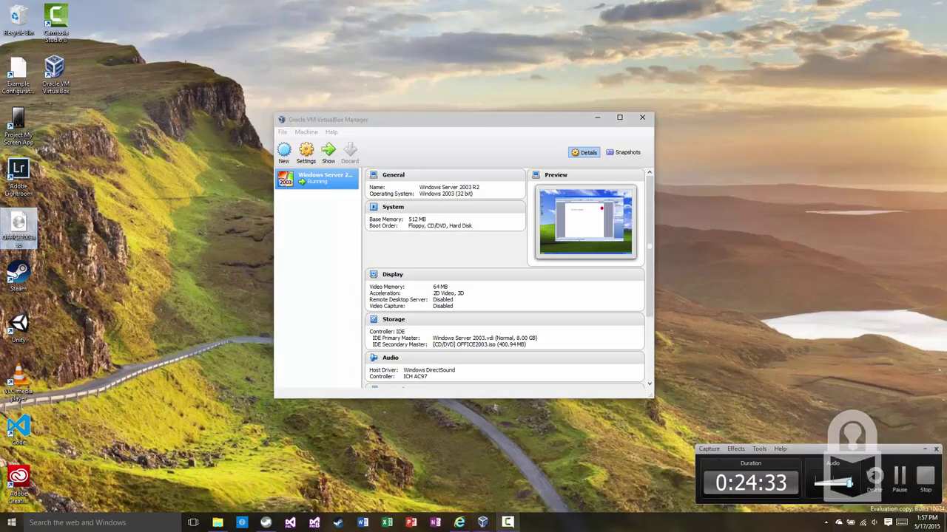